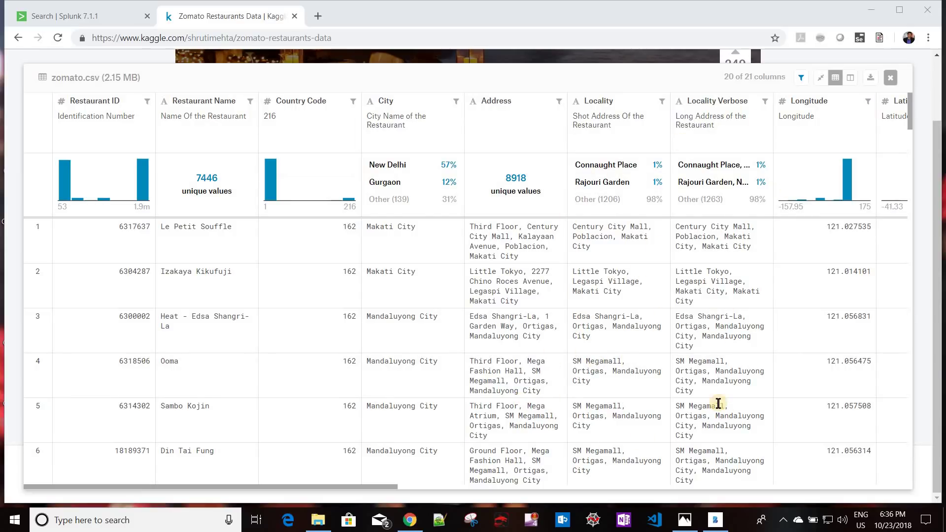
Step: Examine the columns of the zomato.csv preview from Restaurant ID through to Rating text
left_click(414, 489)
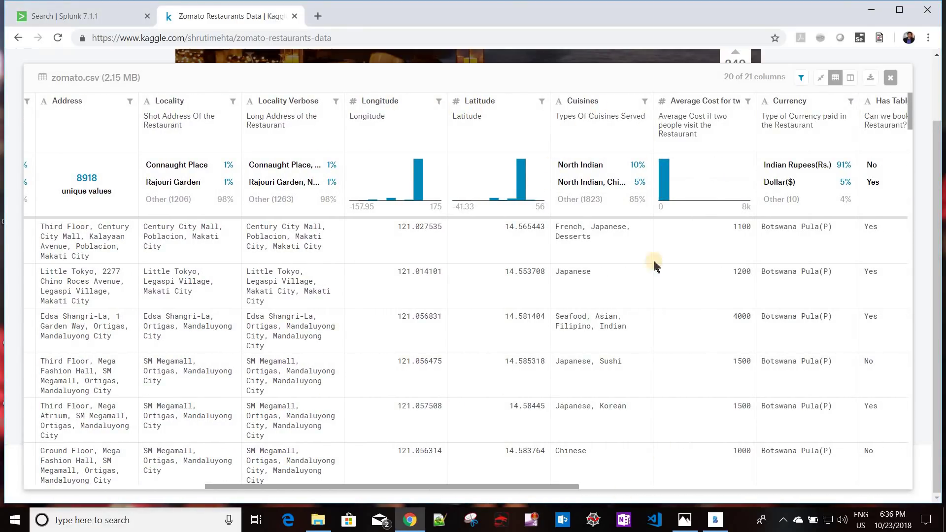
left_click_drag(527, 492, 628, 493)
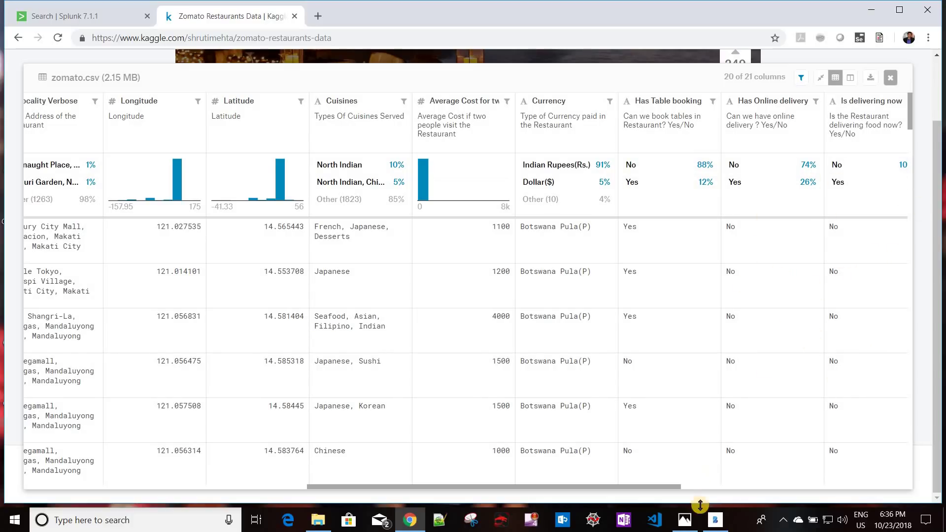
left_click(791, 490)
left_click(837, 489)
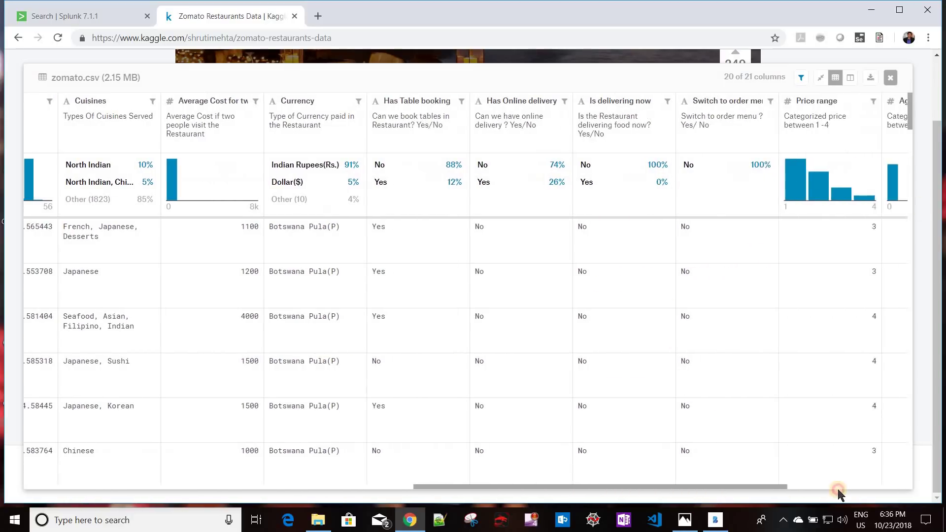
left_click(837, 489)
left_click(872, 489)
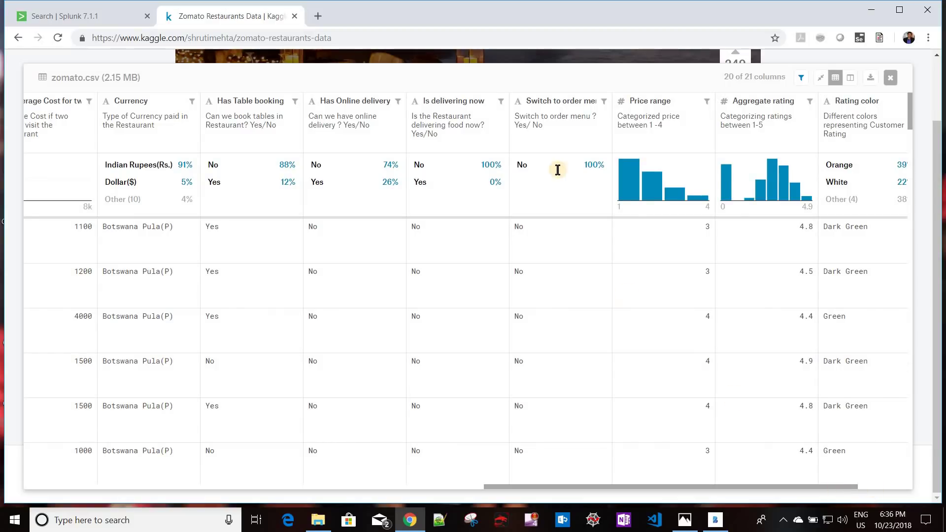
scroll(557, 170, "right", 1)
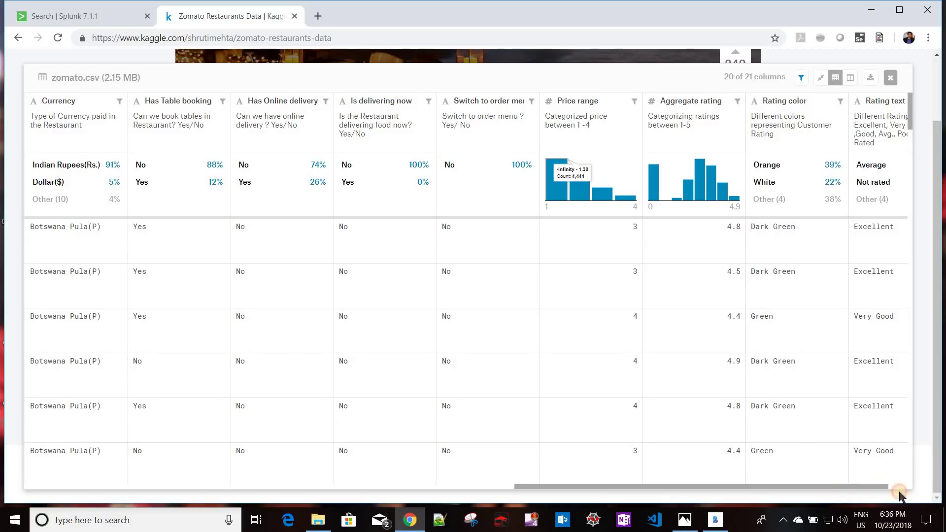
scroll(842, 360, "right", 2)
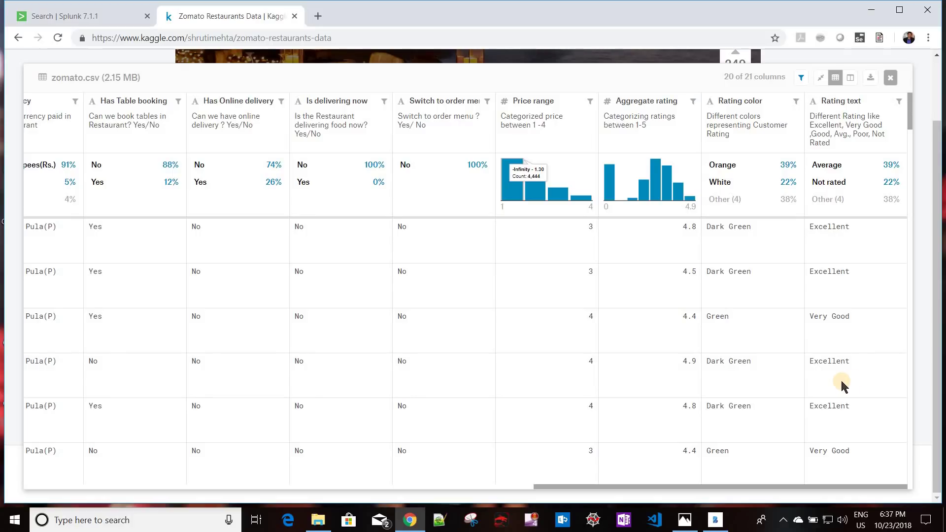
Step: Review the planned Zomato dataset hierarchy in the Bamboo Paper diagram and the Capture.PNG screenshot in Photos
left_click(715, 522)
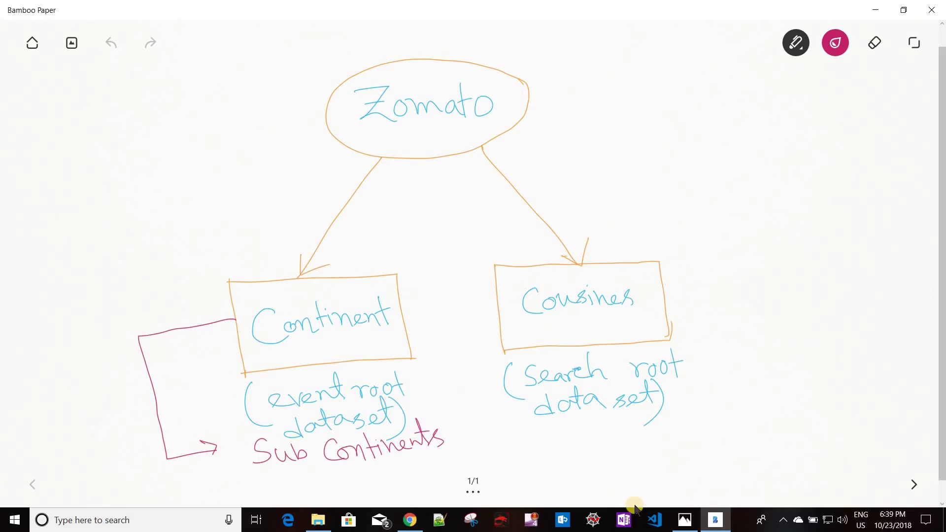
left_click(684, 520)
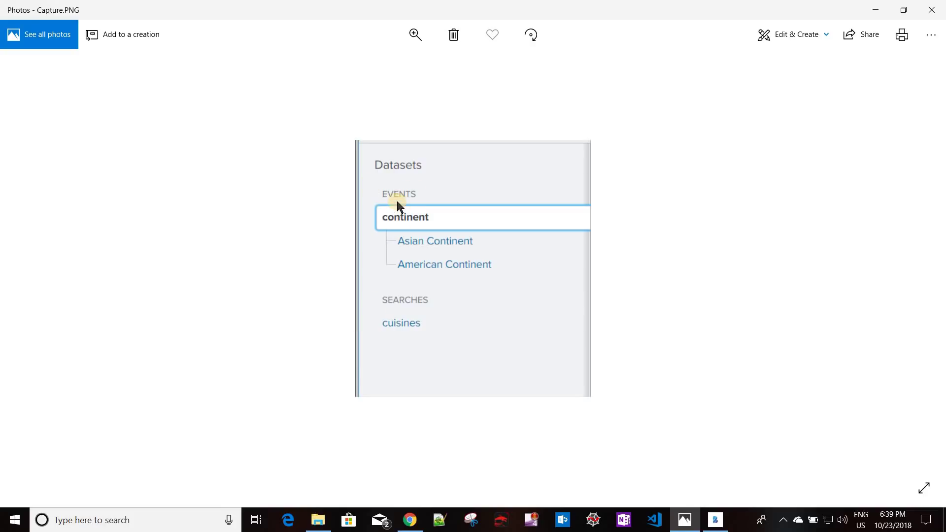
left_click(684, 523)
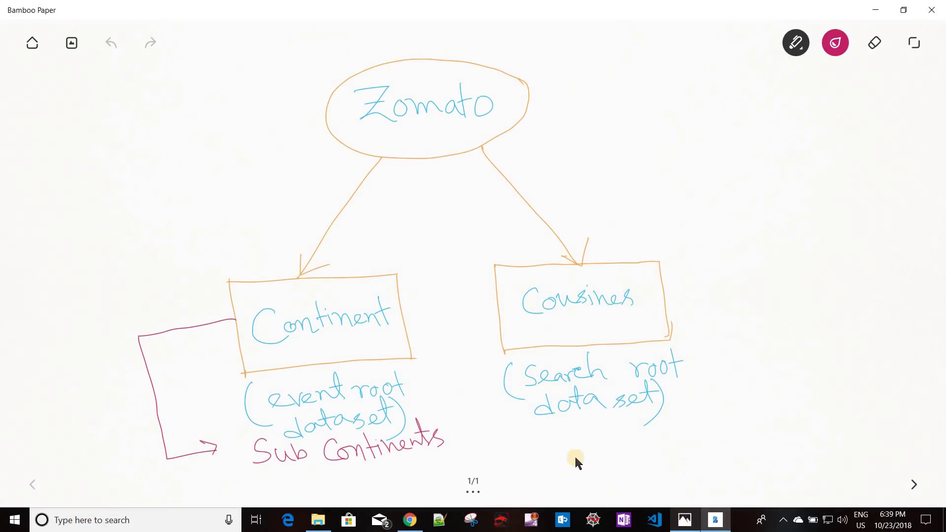
Step: Switch back to Chrome and view the Splunk events returned by the index=main search
left_click(410, 519)
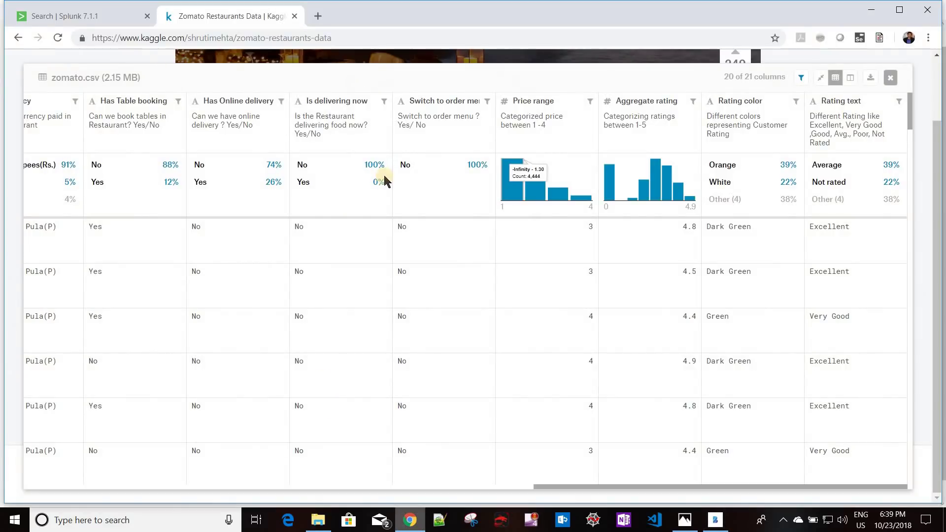
left_click(77, 15)
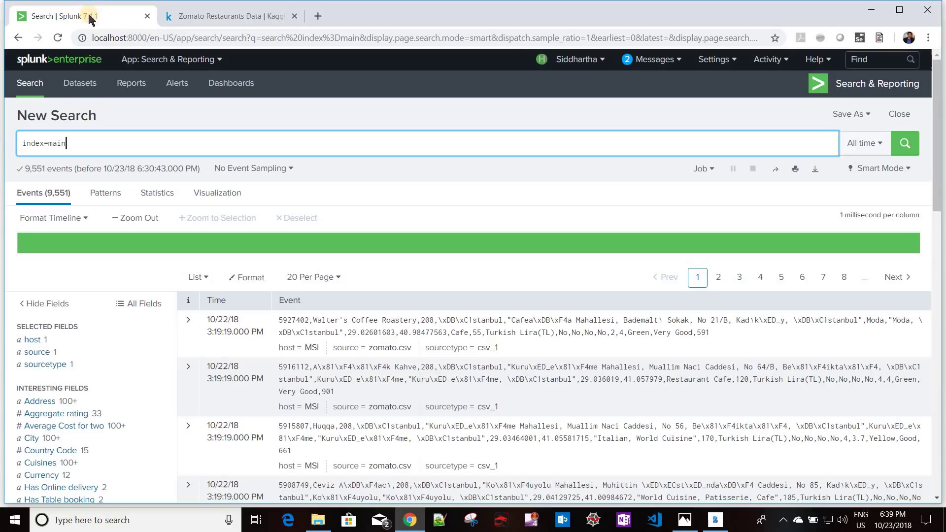
left_click(198, 16)
left_click(92, 15)
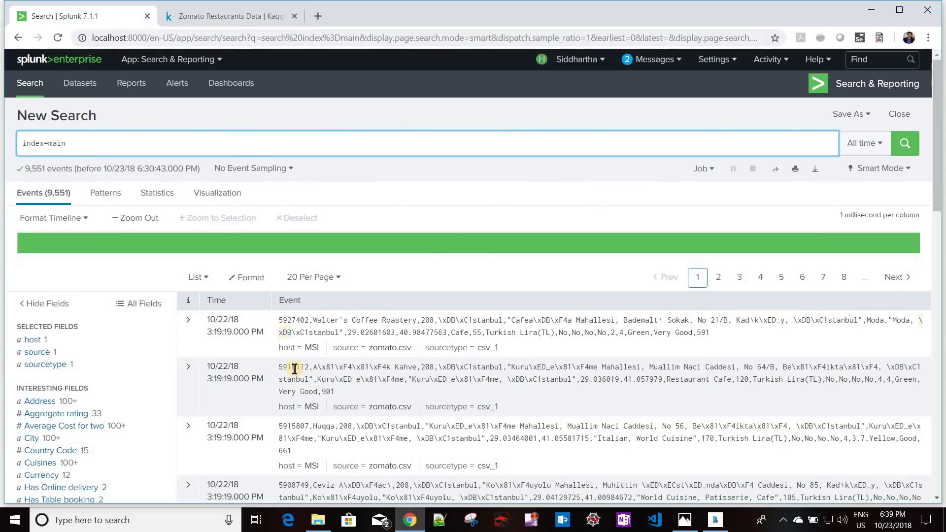
Step: Recheck the first columns of zomato.csv on Kaggle and close the enlarged preview to view the dataset's source files
key("ctrl+Tab")
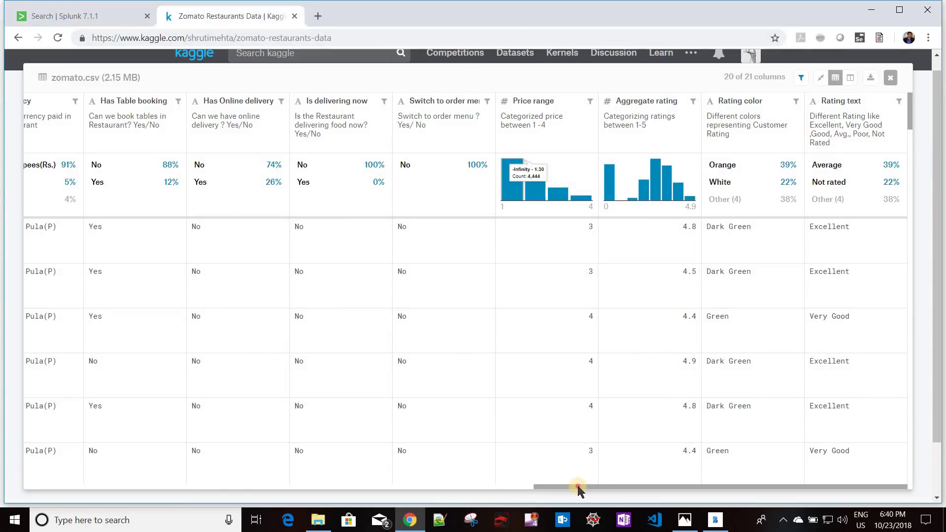
scroll(81, 493, "left", 2)
scroll(82, 493, "left", 10)
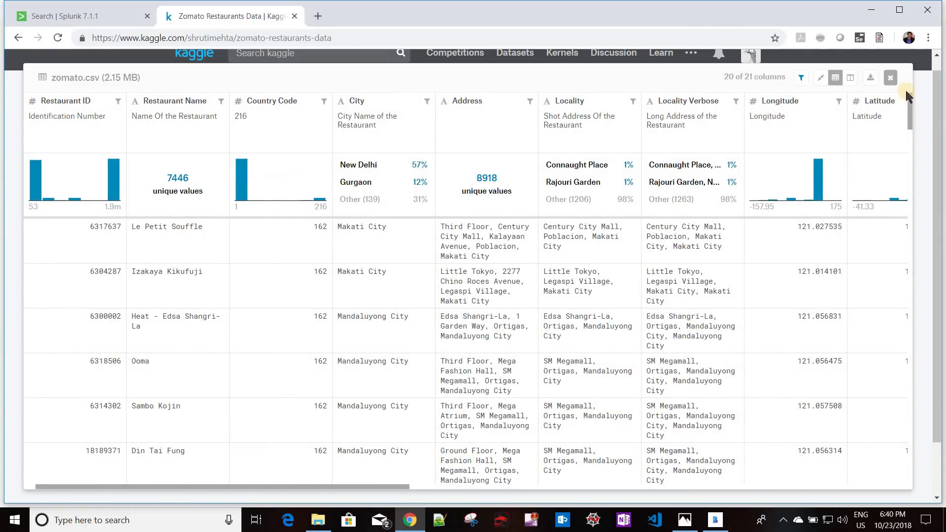
left_click(893, 78)
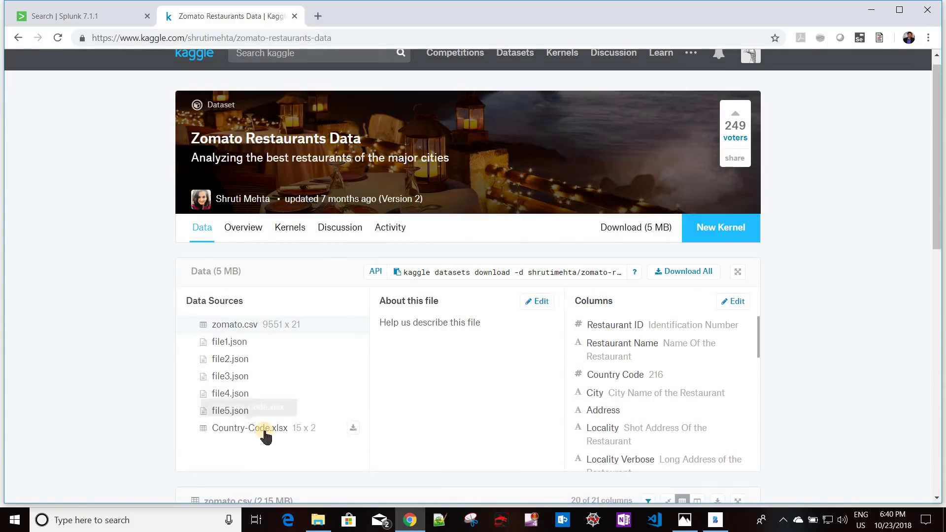
Step: Duplicate the Splunk search page and run the search "| inputlookup CountryCode" in the copy
left_click(84, 16)
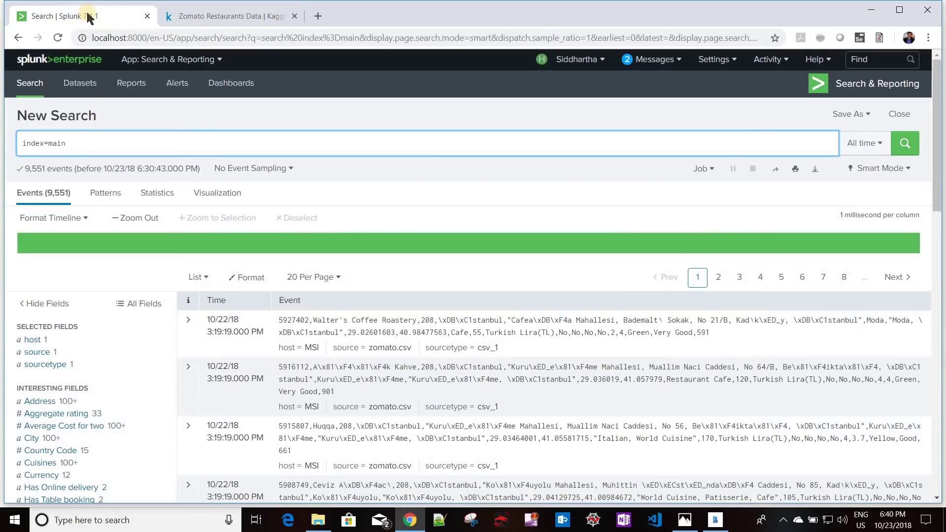
right_click(86, 14)
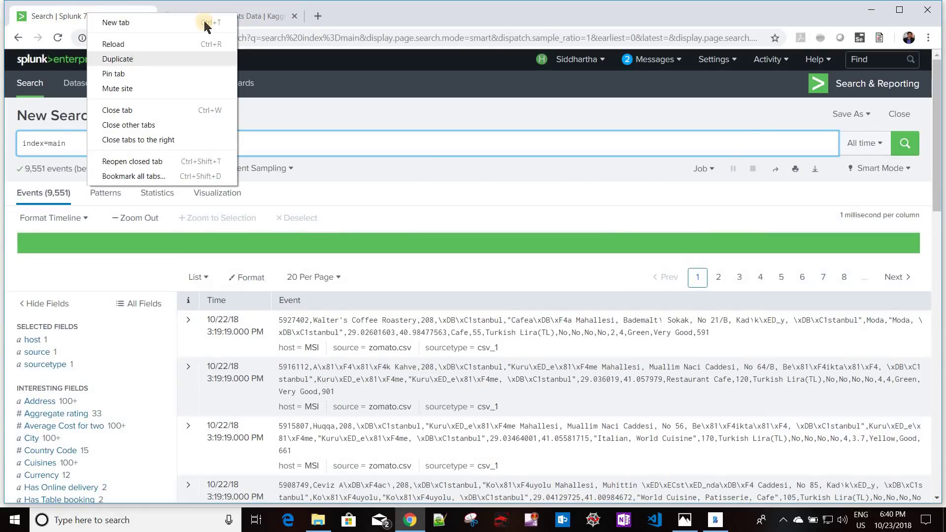
left_click(118, 59)
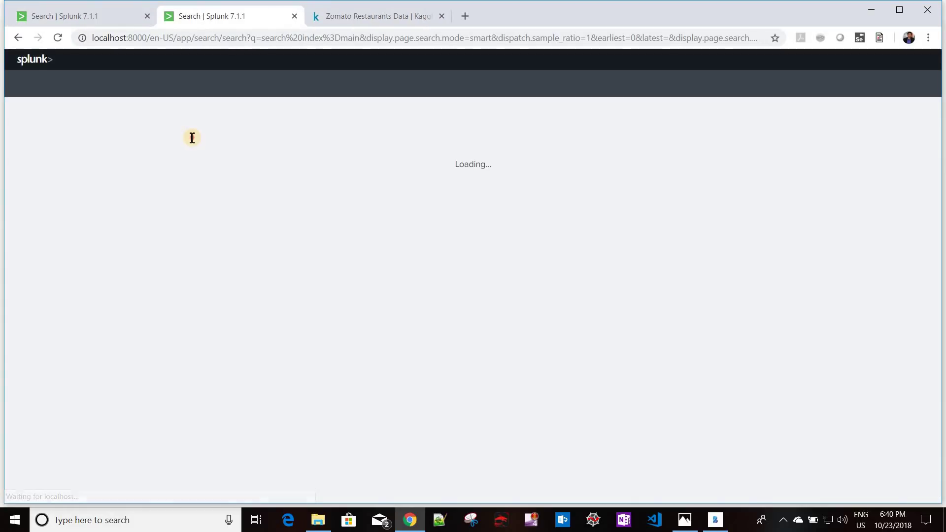
key("ctrl+a")
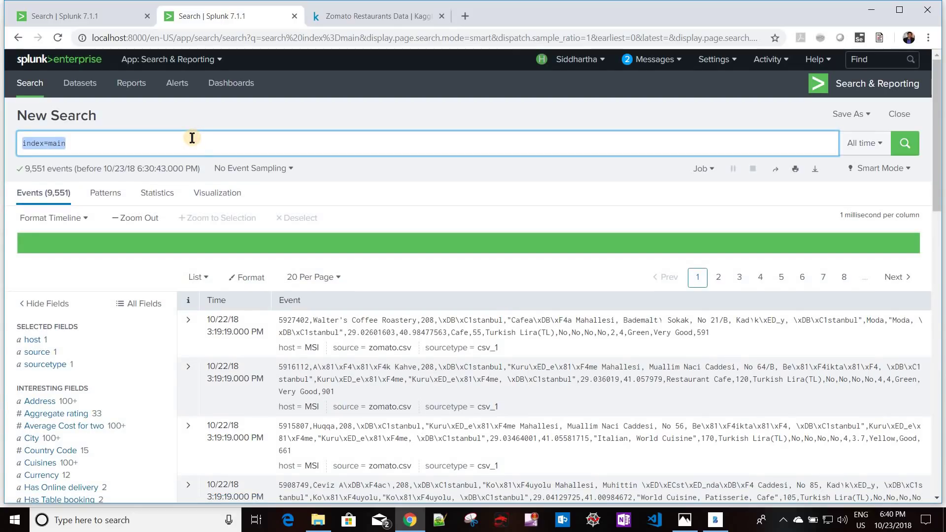
type("| inputlook")
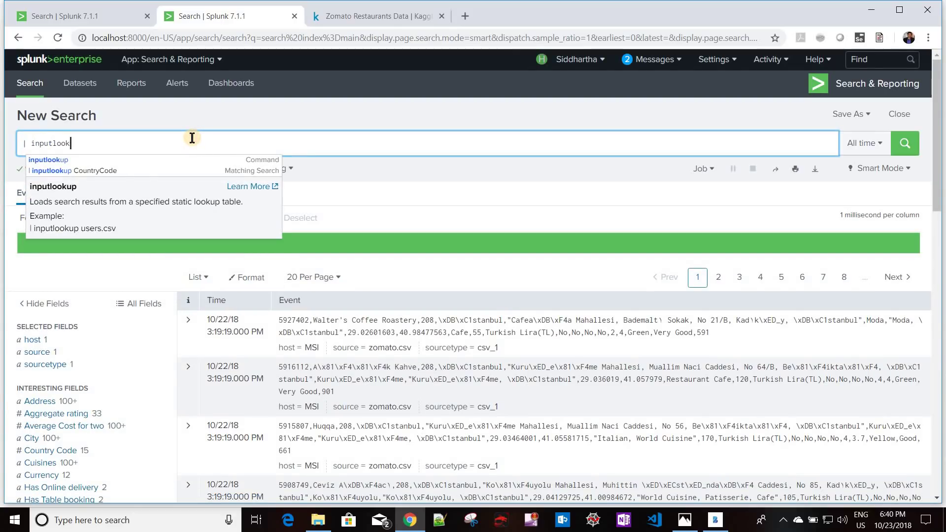
left_click(142, 171)
left_click(905, 143)
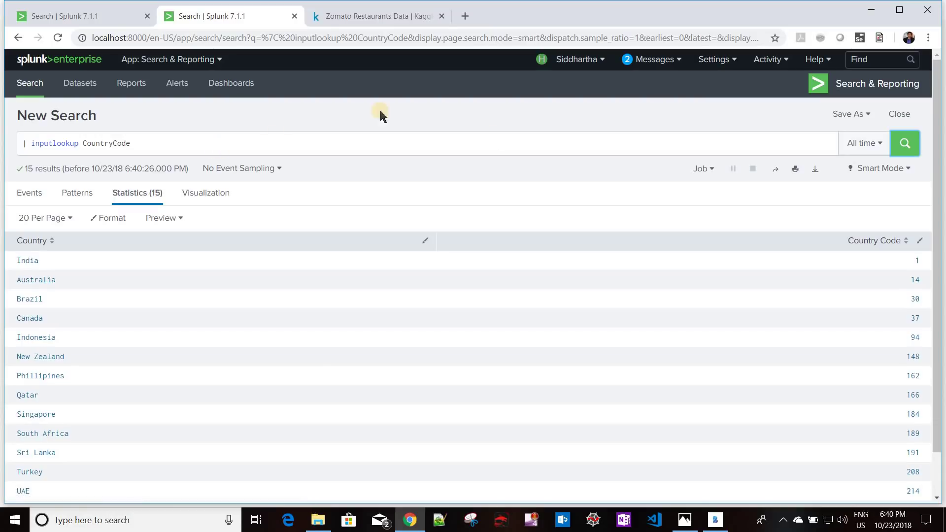
Step: Open Splunk's Data Models management page in a separate browser tab and switch to it
left_click(714, 60)
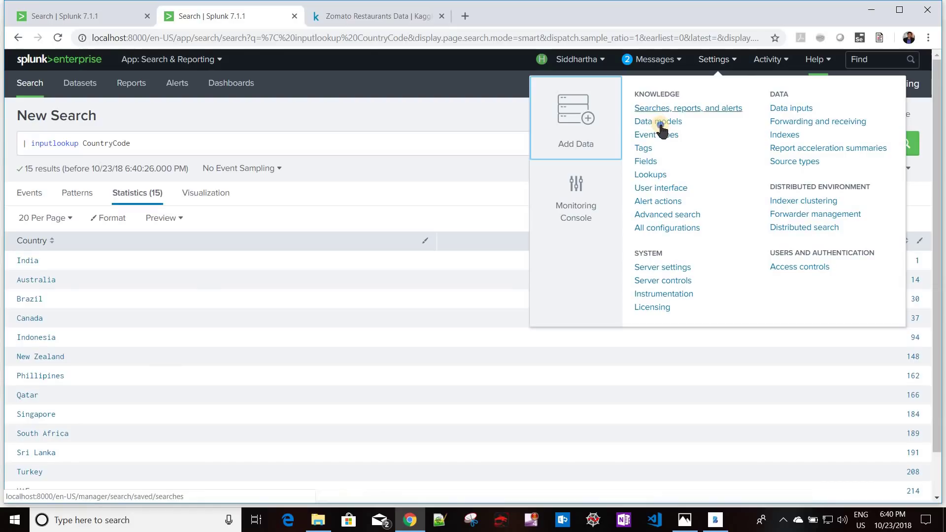
right_click(661, 128)
key("Return")
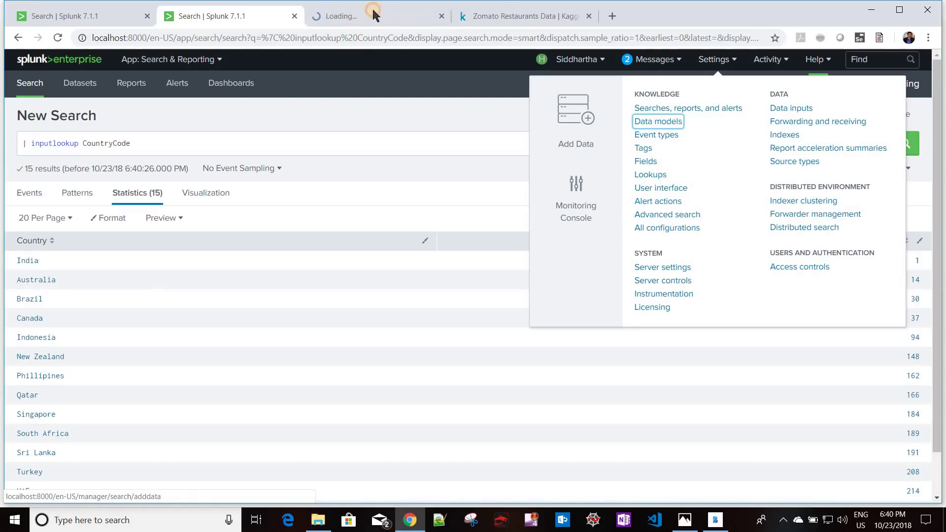
left_click(373, 17)
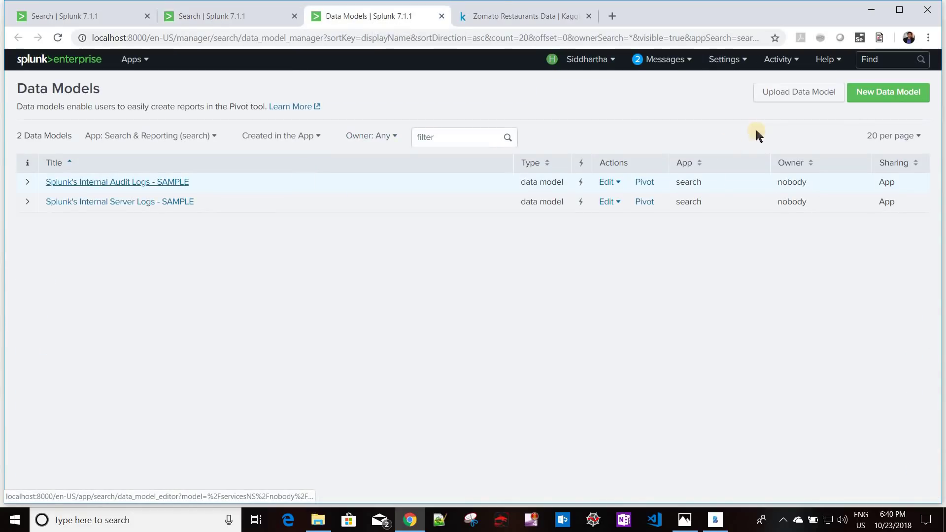
Step: Create a new data model titled zomato with the description "Data model for Zoamto"
left_click(896, 98)
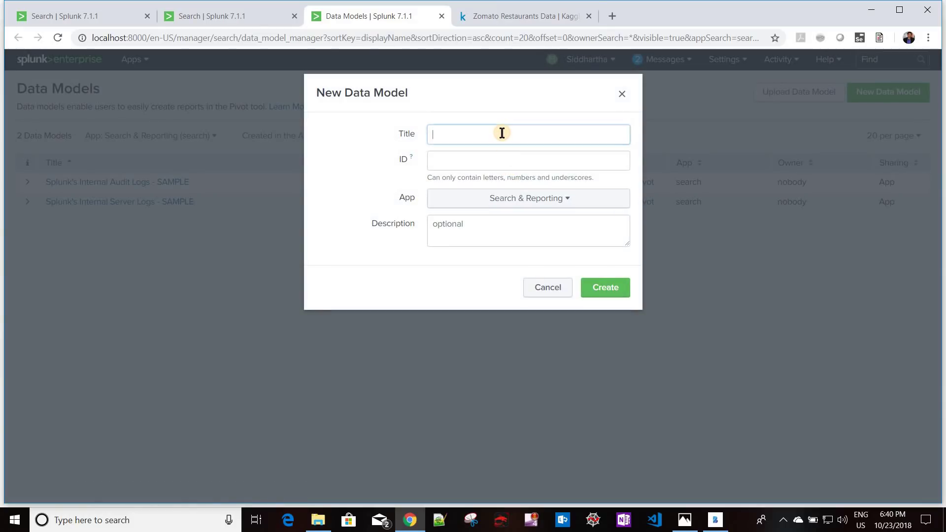
type("zom")
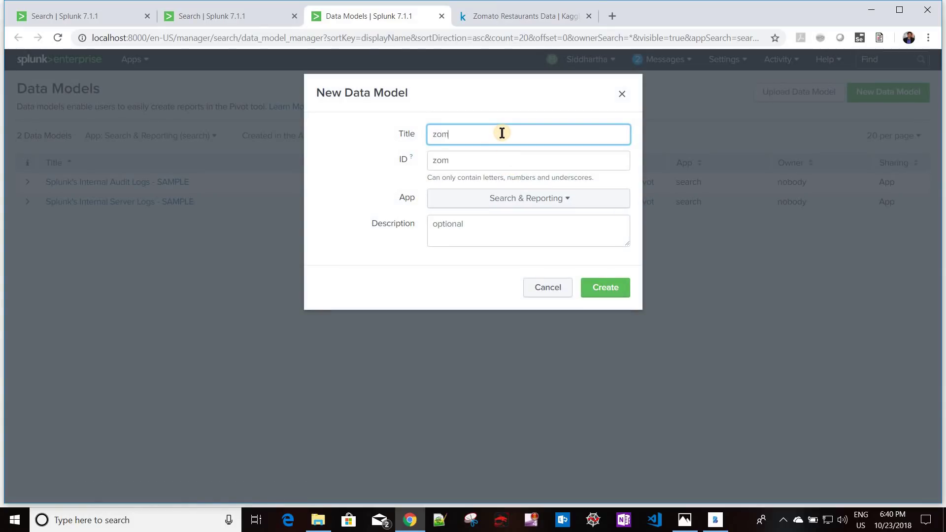
type("ato")
left_click(493, 228)
type("Data mode")
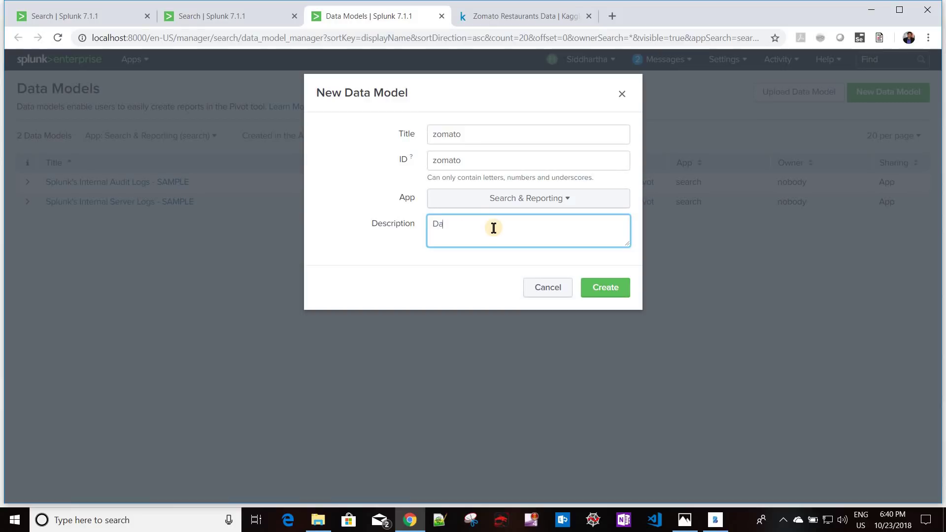
type("l for Zoamto")
left_click(624, 289)
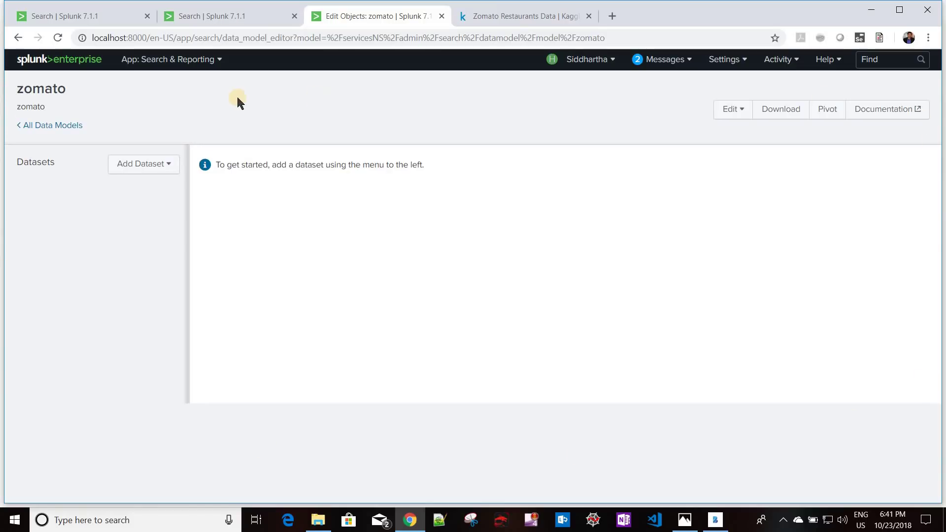
Step: Examine the editing options for the zomato data model and the root dataset types it can hold
left_click(735, 112)
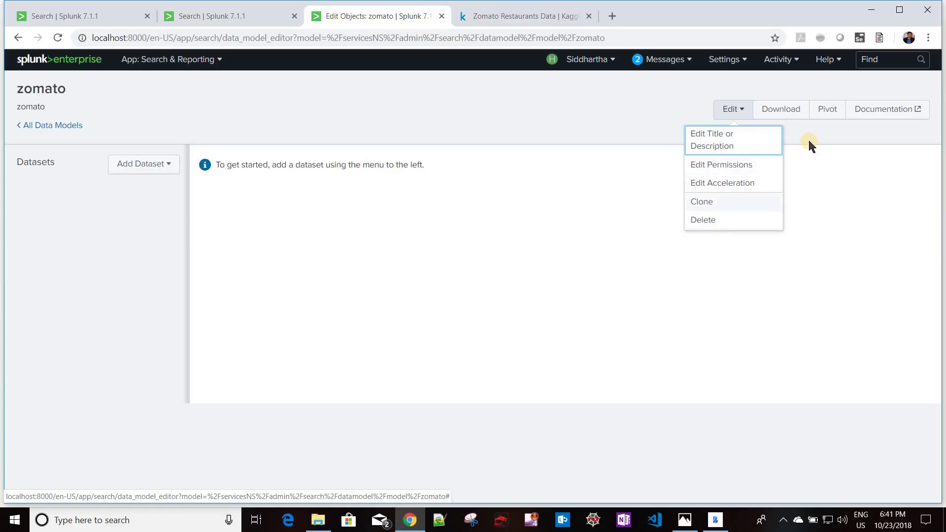
left_click(785, 108)
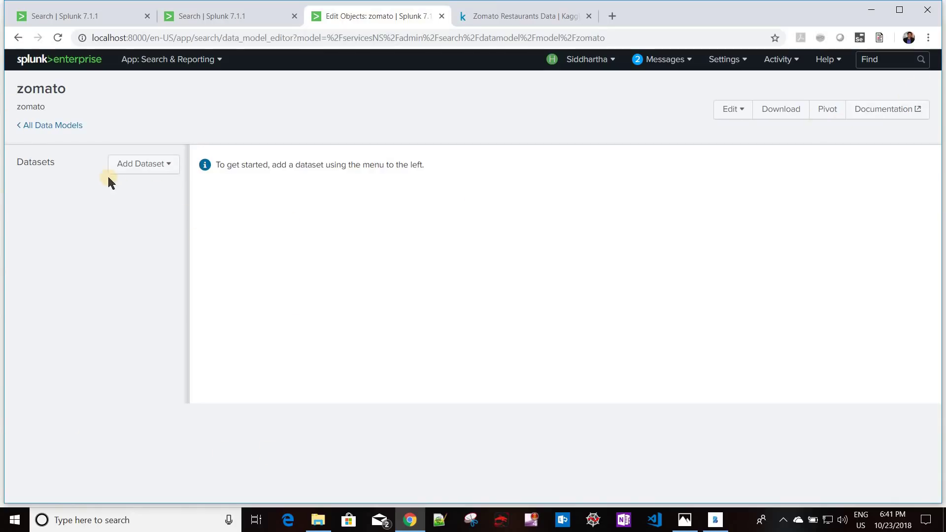
left_click(163, 168)
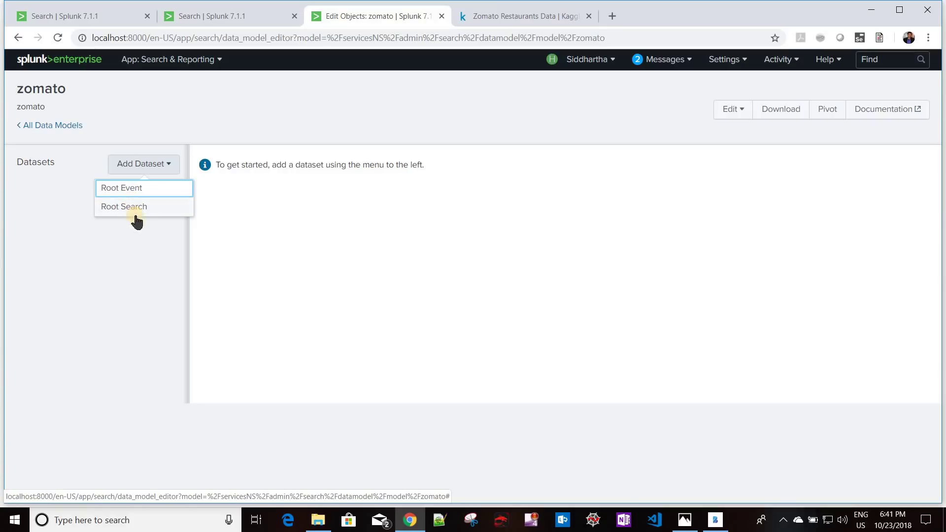
left_click(235, 229)
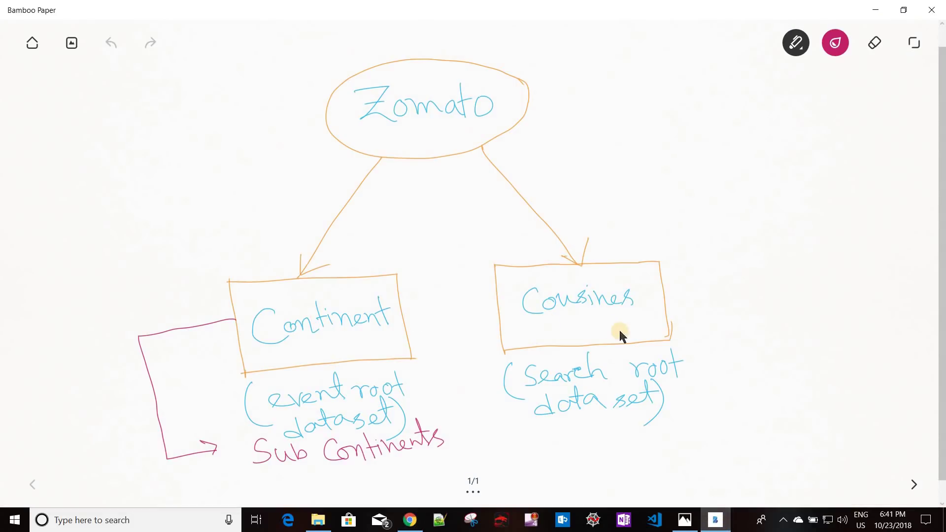
Step: Compare the available root dataset types with the Zomato hierarchy diagram in Bamboo Paper
left_click(726, 523)
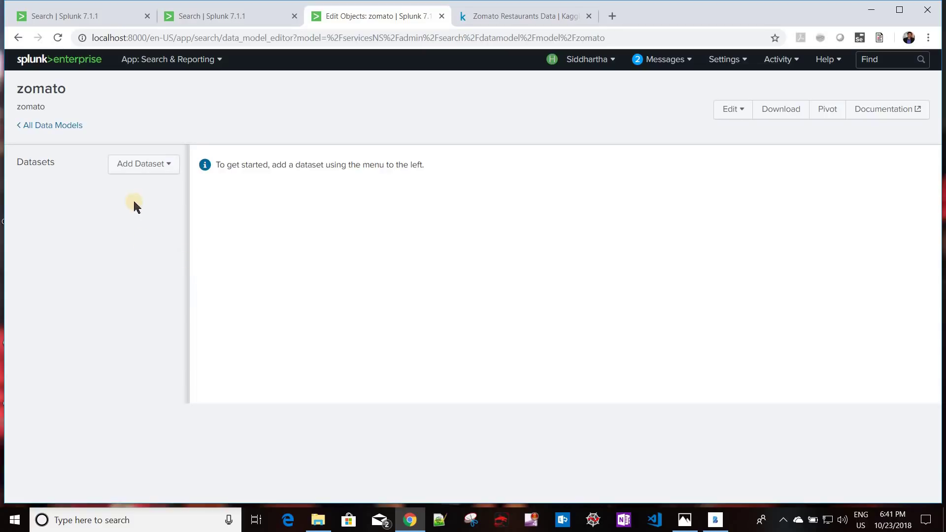
left_click(158, 166)
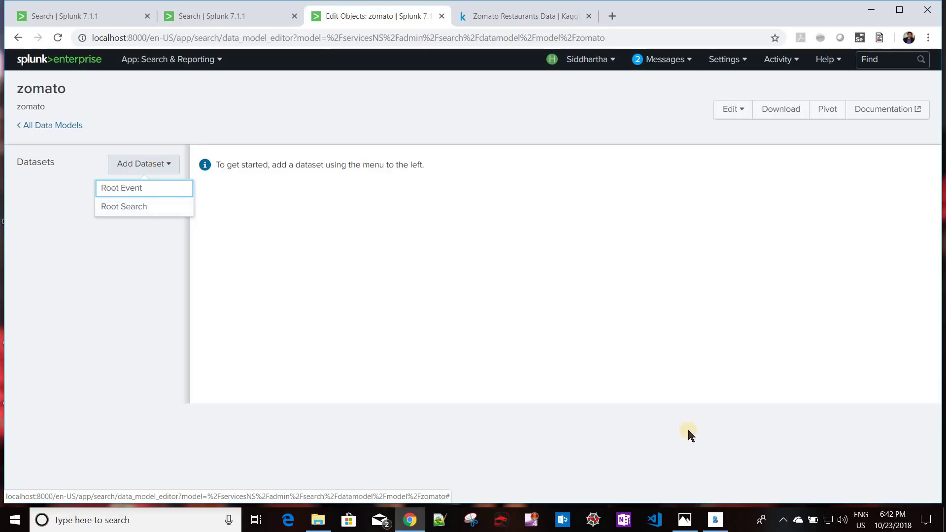
left_click(717, 520)
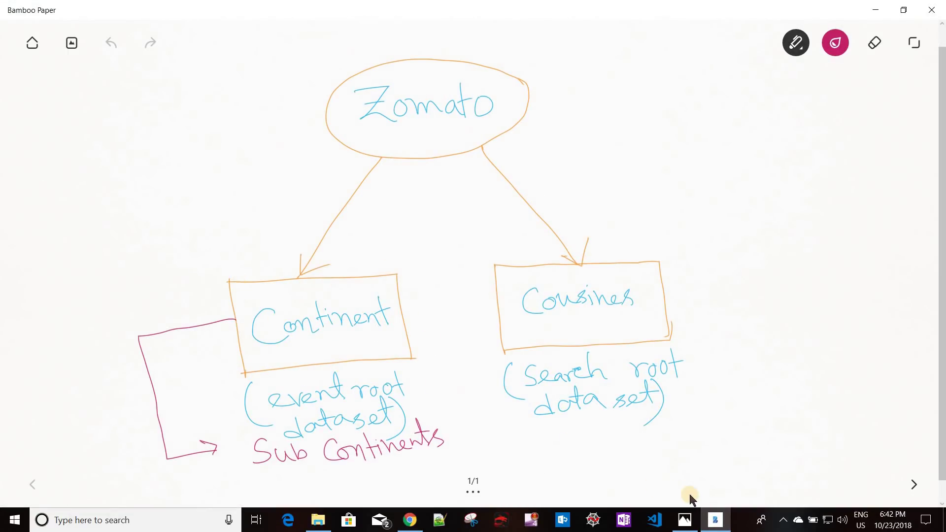
Step: Return to Splunk and start a root event dataset in the zomato model, with name and ID continent
left_click(716, 520)
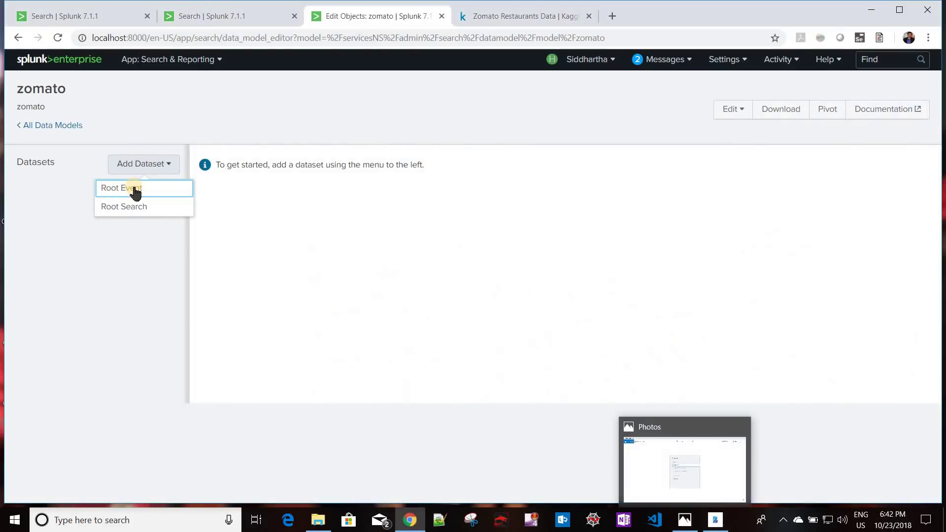
left_click(133, 189)
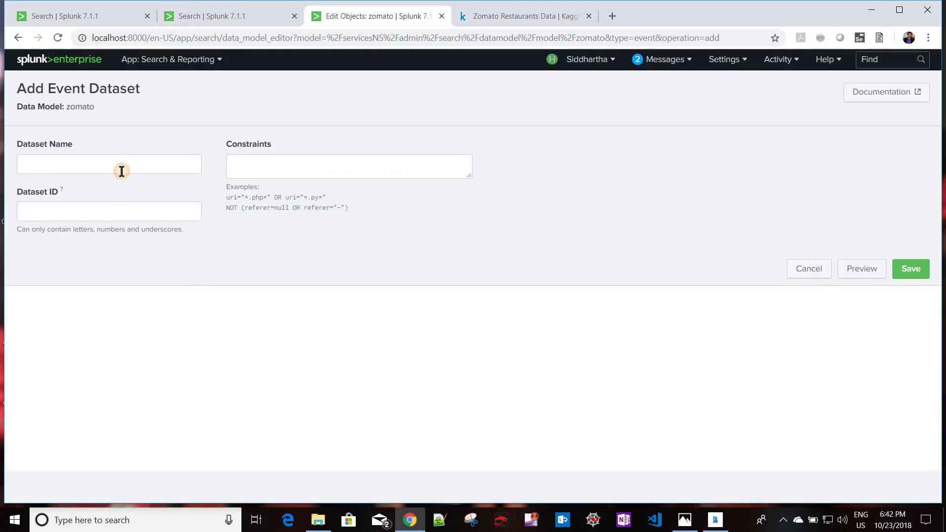
left_click(122, 171)
type("com")
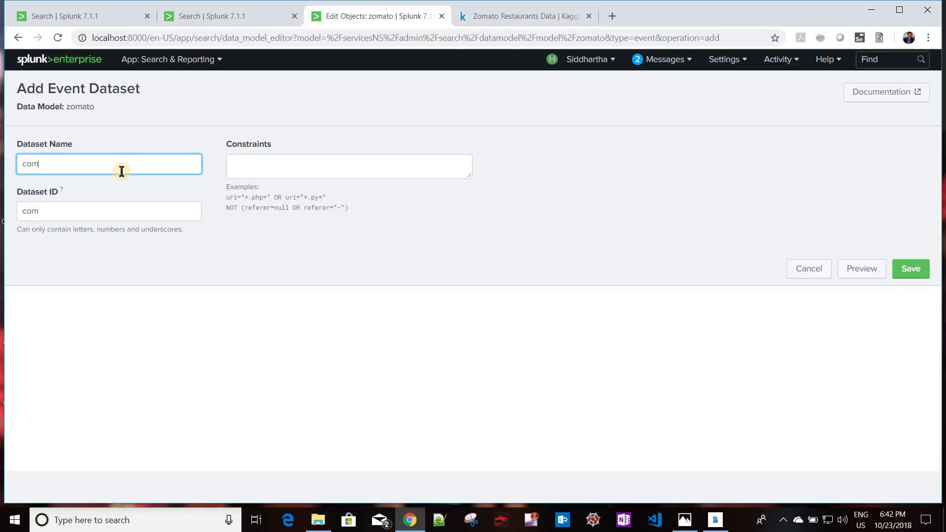
key("BackSpace")
type("ntinent")
left_click(71, 220)
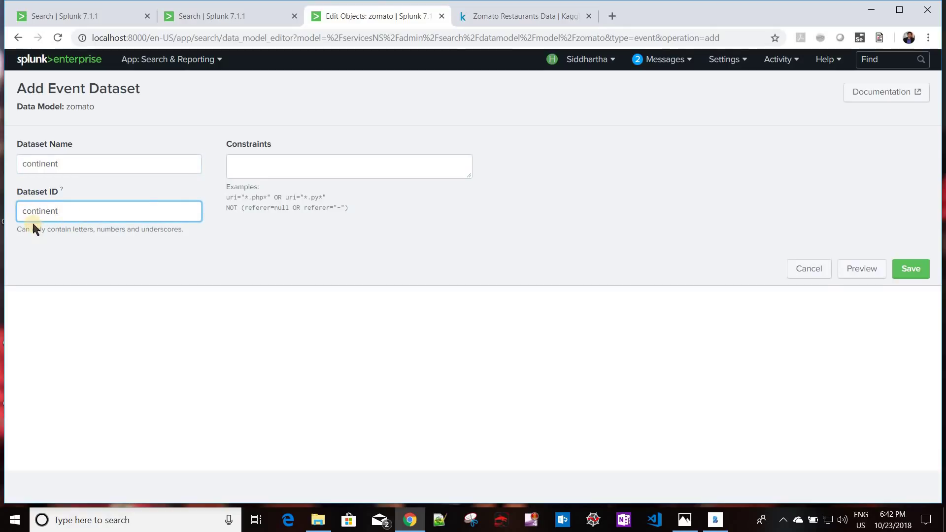
Step: Copy the index=main query from the restaurant events search into the continent dataset's constraints
left_click(258, 176)
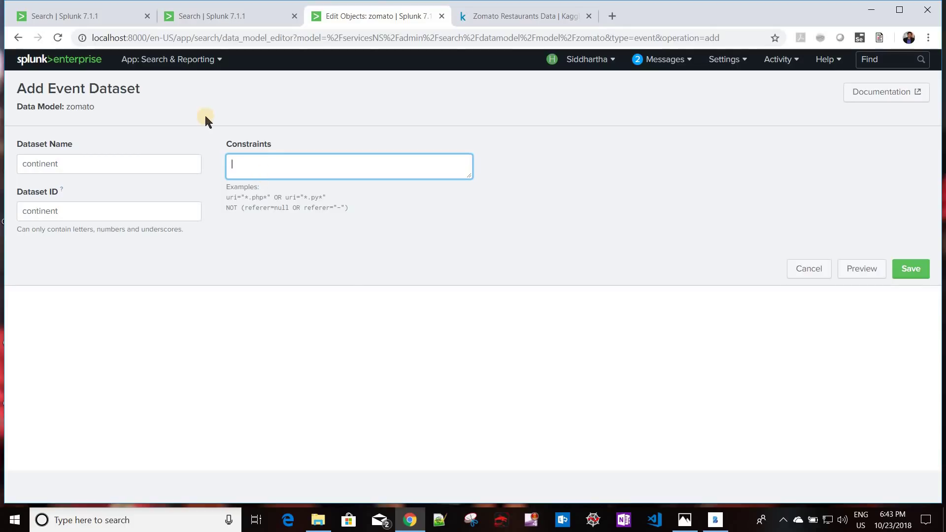
left_click(60, 19)
left_click_drag(80, 144, 13, 140)
key("ctrl+c")
left_click(358, 19)
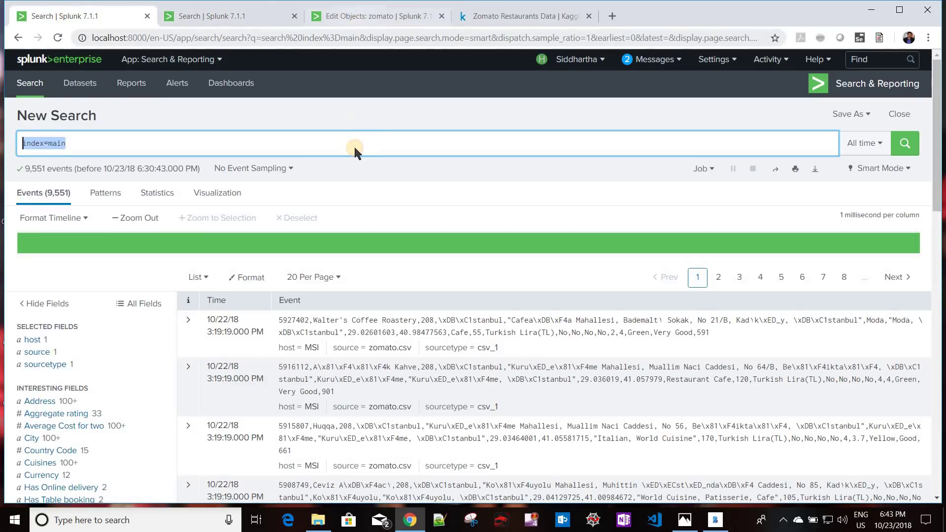
key("ctrl+v")
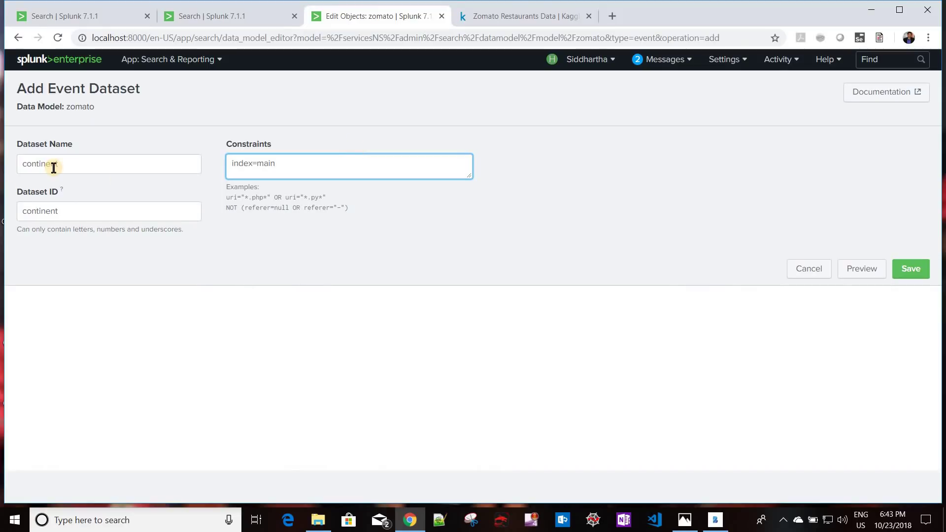
Step: Look up the country code field in the events search and append Country Code=* to the dataset's constraints
left_click(99, 15)
scroll(74, 315, "down", 3)
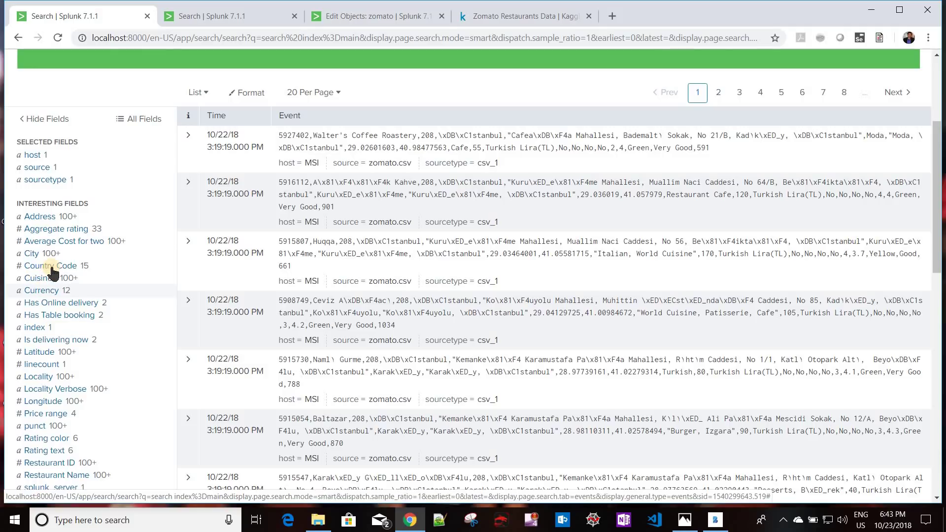
left_click(51, 268)
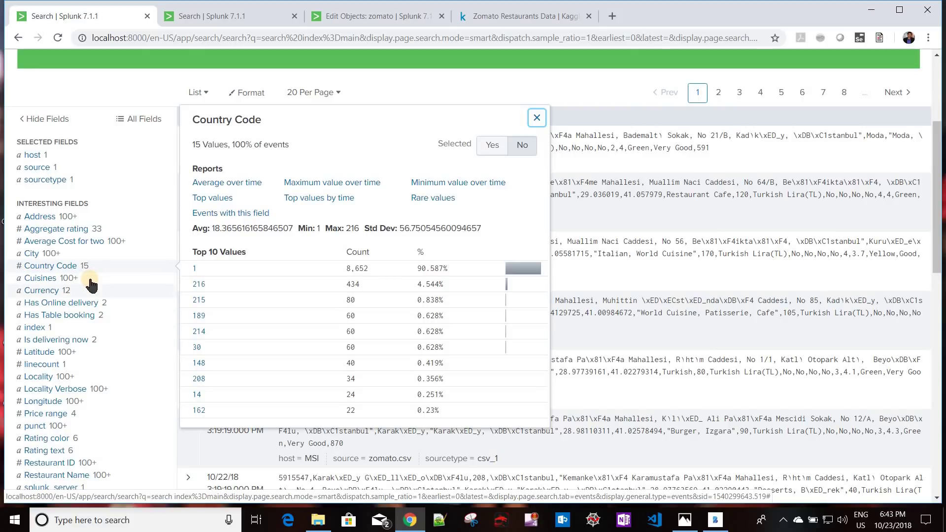
scroll(171, 256, "up", 3)
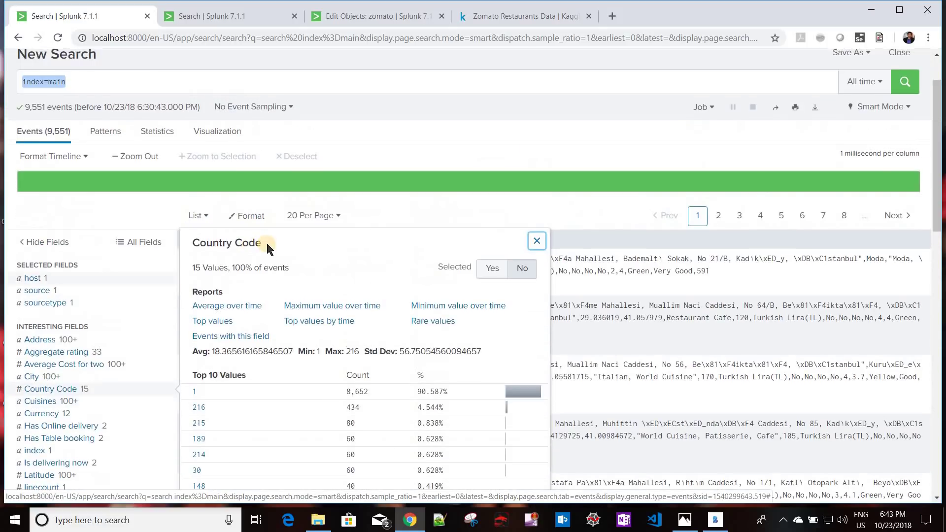
triple_click(194, 245)
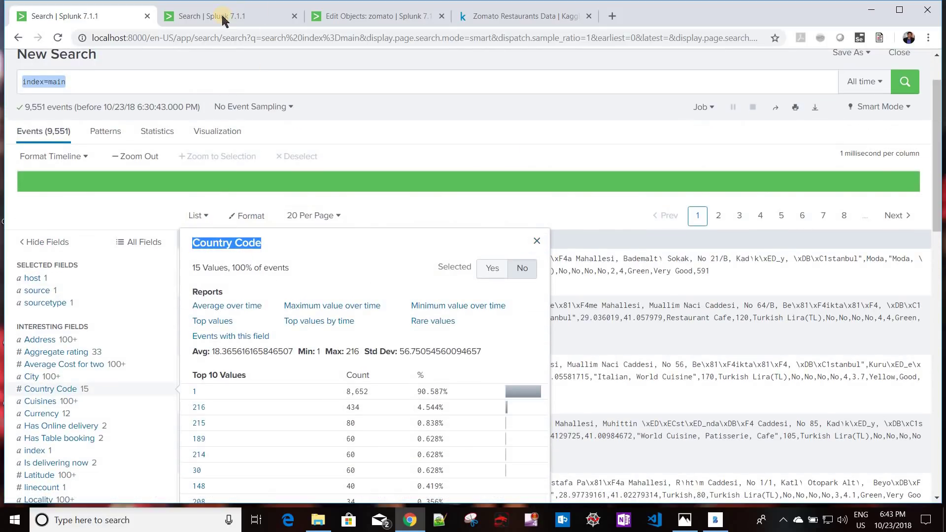
key("ctrl+Tab")
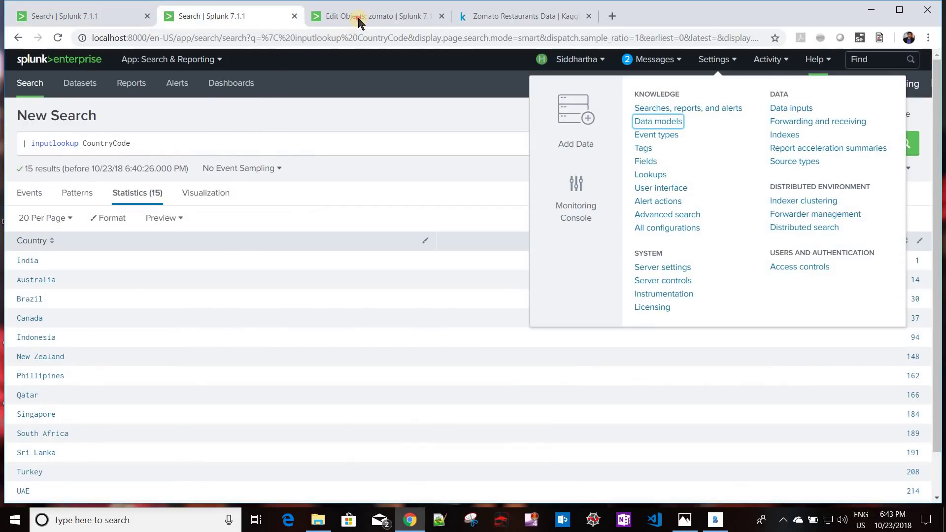
key("ctrl+Tab")
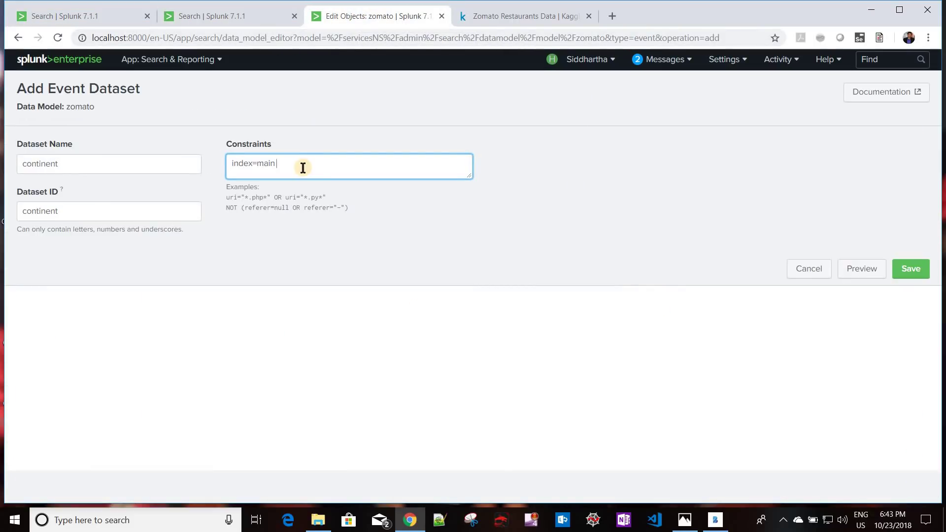
key("ctrl+v")
type("=\"")
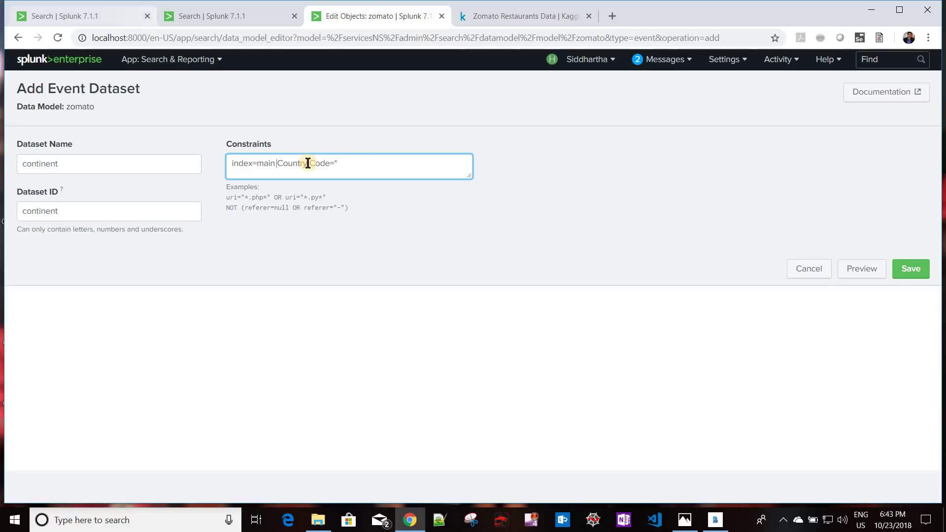
Step: Copy the country code condition into the events search, quote the field name, and run index=main "Country Code"=*
left_click_drag(349, 164, 277, 163)
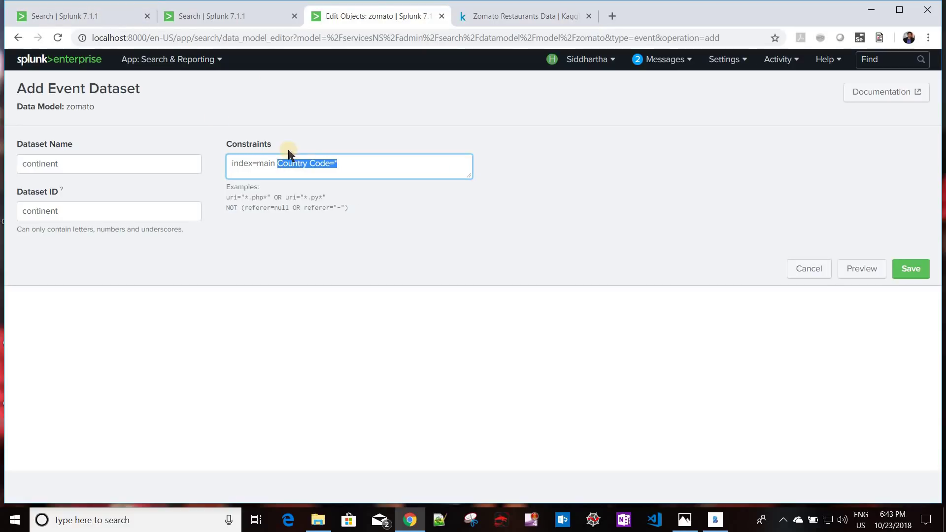
left_click(126, 20)
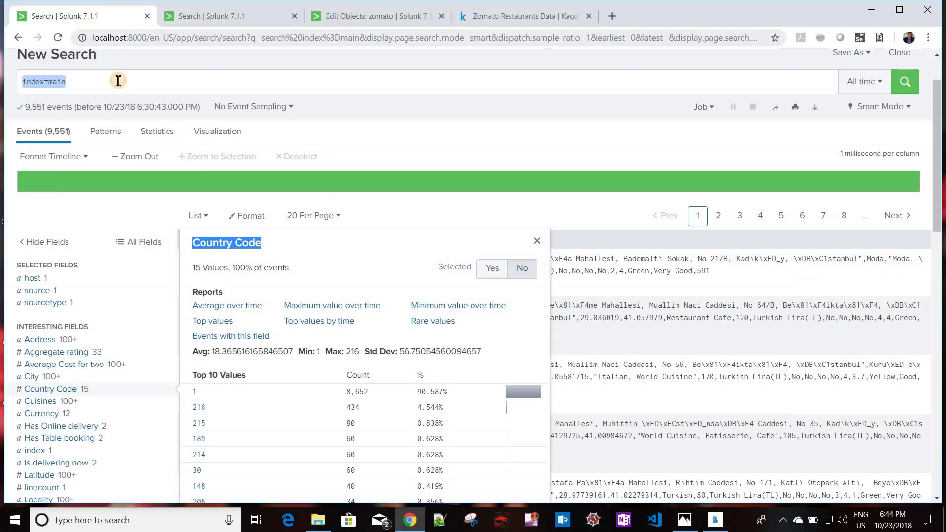
left_click(120, 81)
key("ctrl+v")
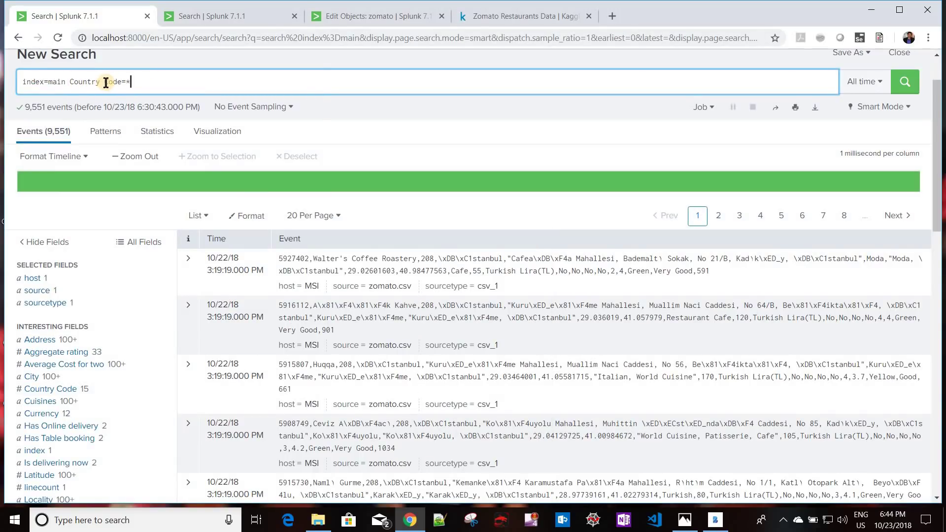
left_click(71, 81)
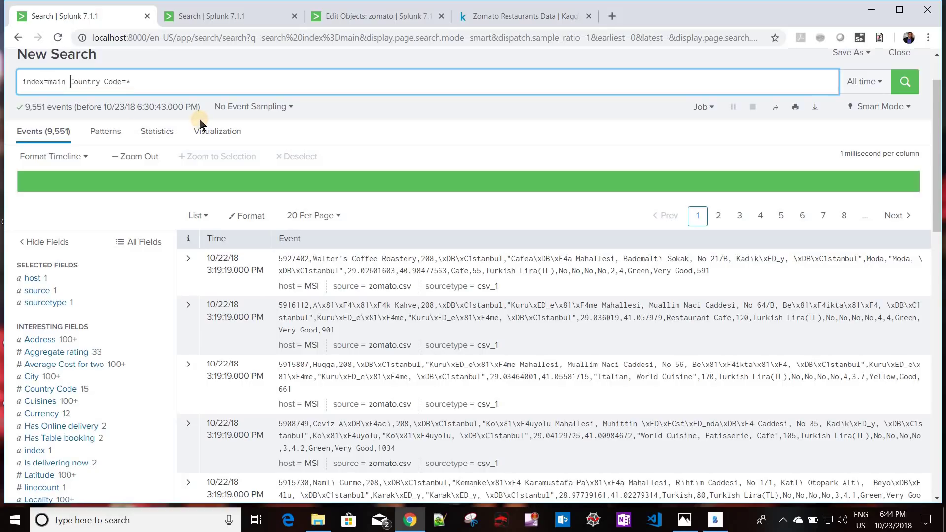
type("\"")
left_click(122, 83)
type("\"")
key("Return")
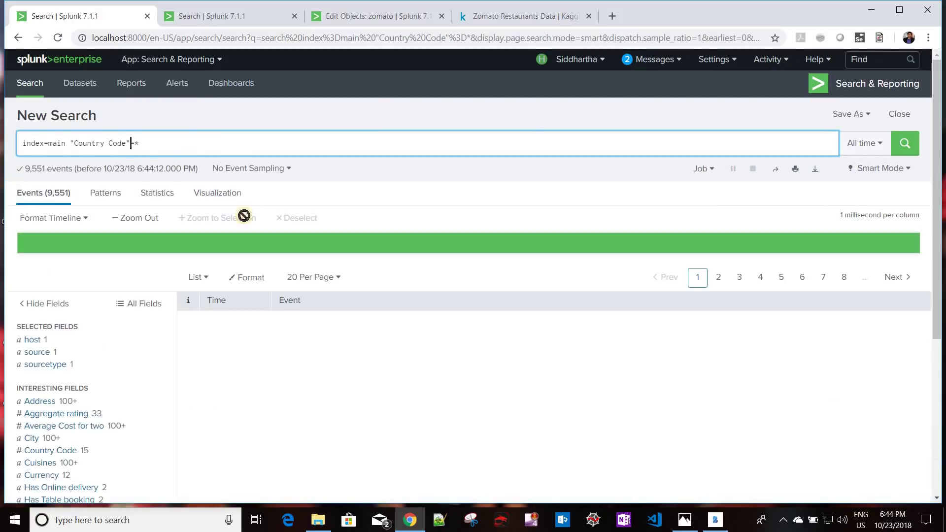
Step: Replace the continent dataset's constraints with the tested query index=main "Country Code"=* and save the dataset
left_click_drag(72, 146, 306, 23)
left_click(359, 17)
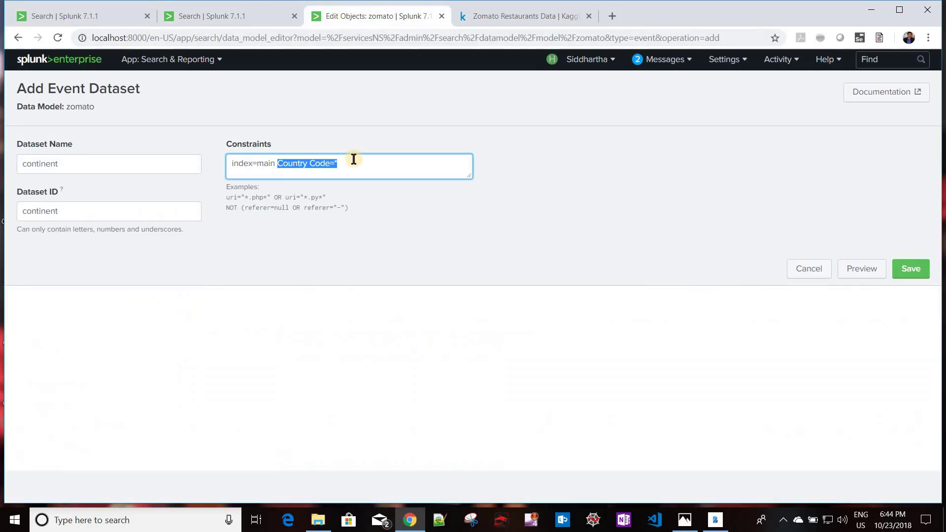
left_click_drag(353, 166, 244, 155)
key("ctrl+a")
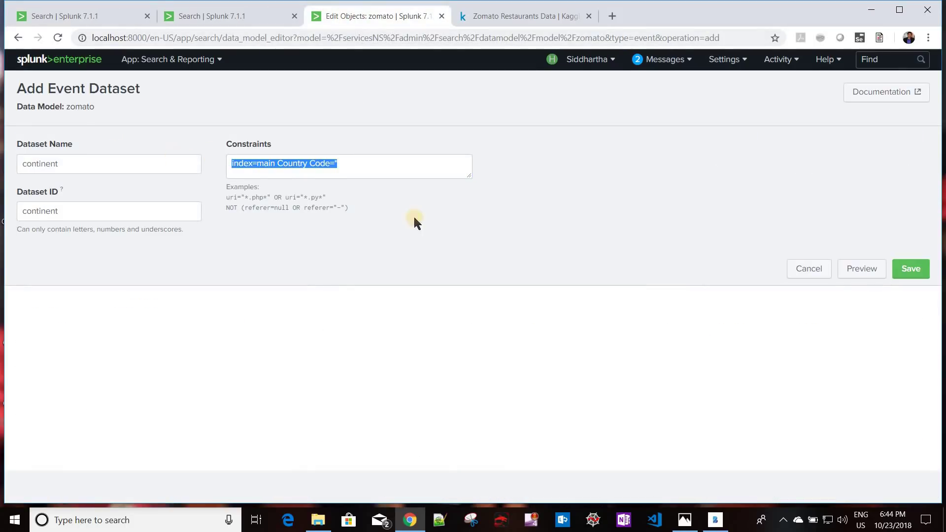
key("ctrl+v")
left_click(909, 272)
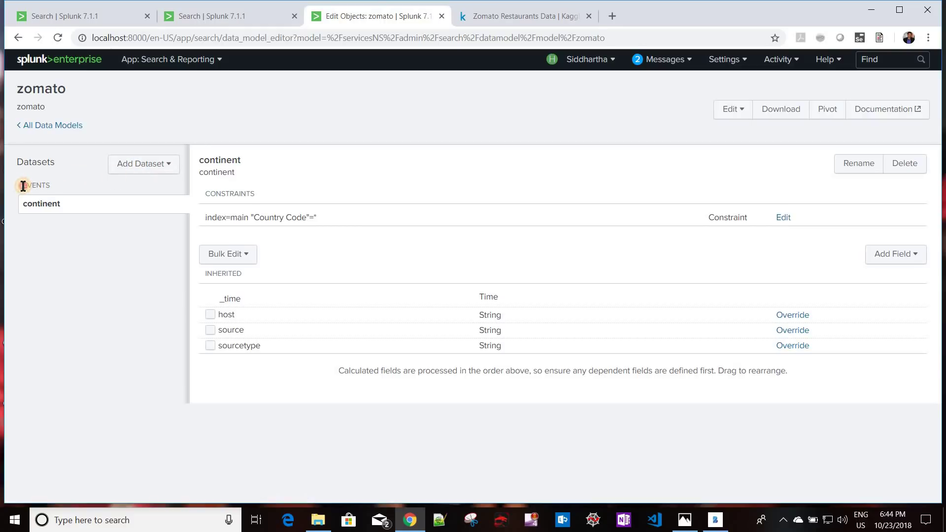
Step: Review the continent dataset's constraint and compare its available auto-extracted fields with the fields in the events search, adding none
left_click_drag(19, 186, 51, 186)
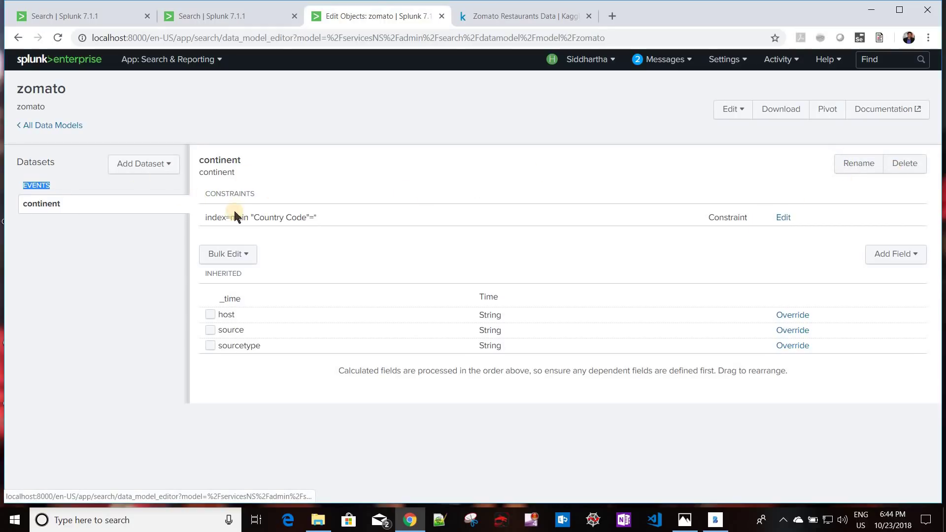
left_click_drag(201, 223, 327, 220)
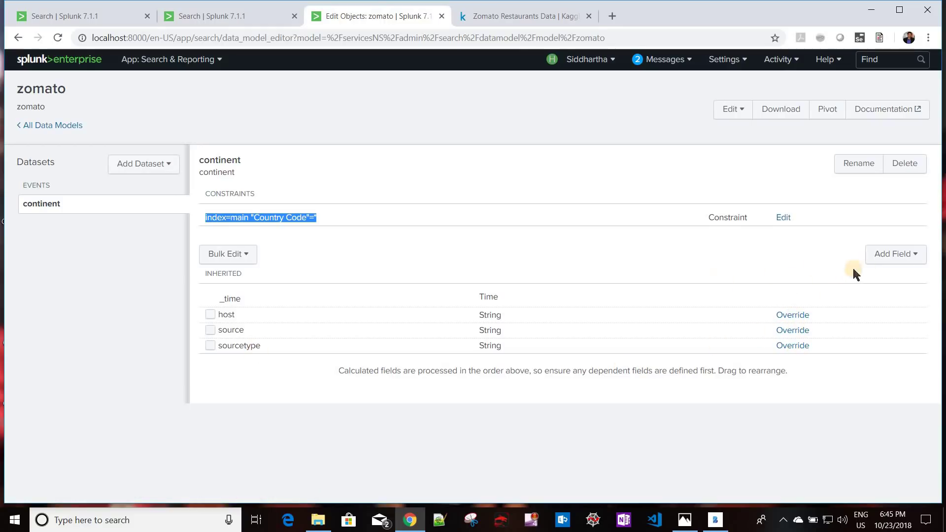
left_click(911, 258)
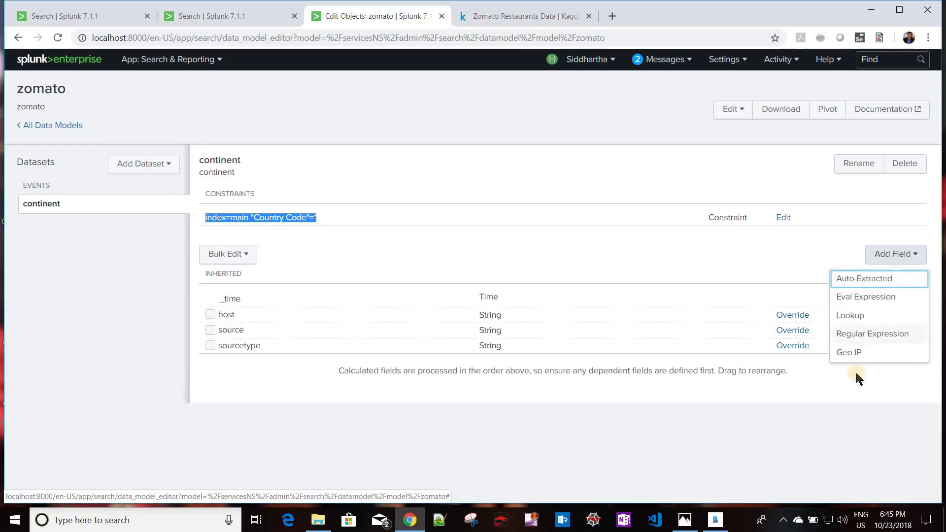
left_click(880, 285)
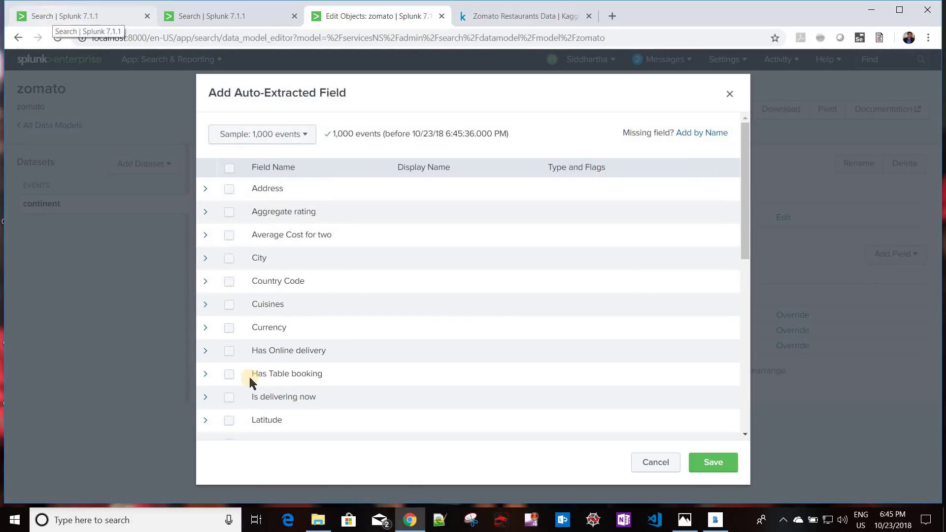
left_click(207, 16)
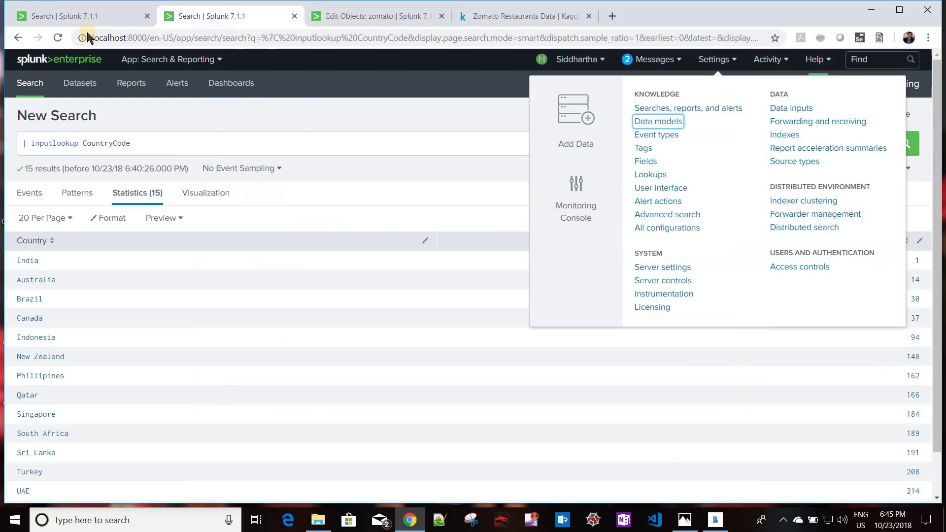
left_click(84, 14)
scroll(69, 335, "down", 3)
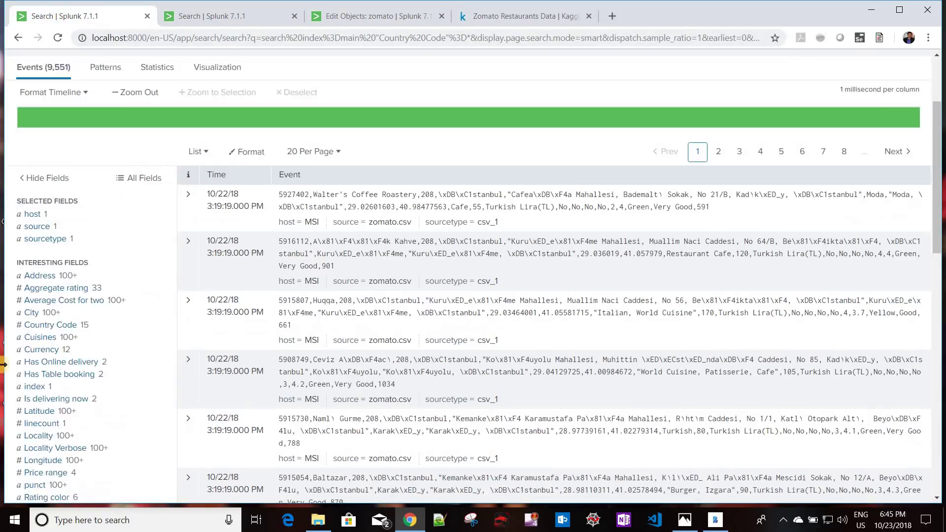
left_click(381, 15)
left_click(668, 468)
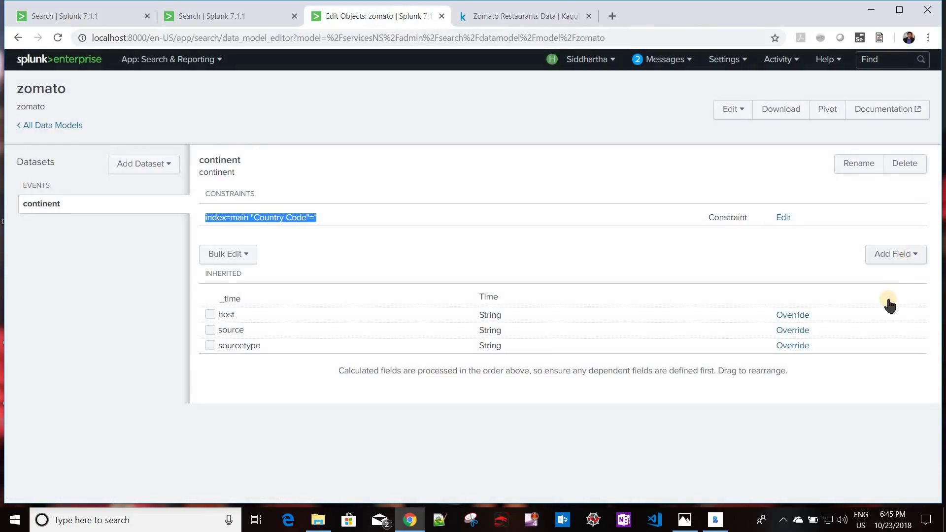
Step: Look over the eval expression form for adding fields to the continent dataset, leaving it without saving
left_click(902, 255)
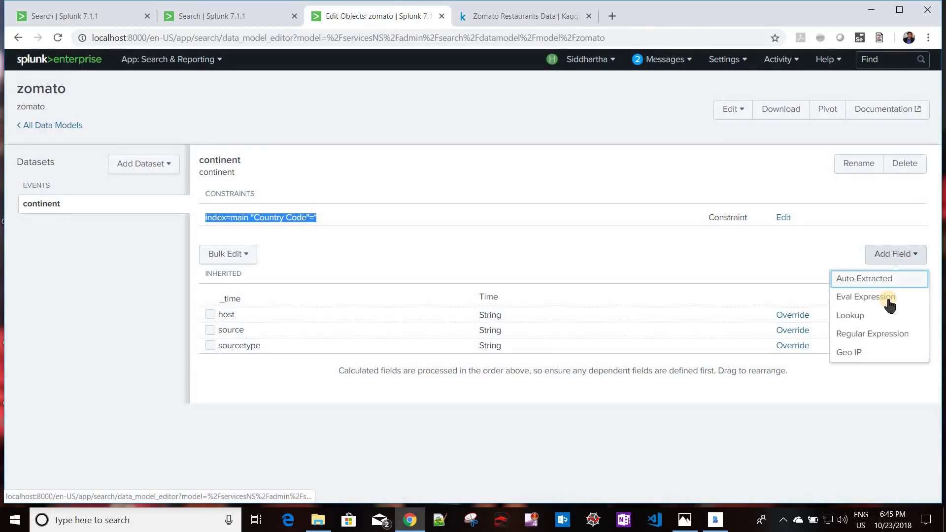
left_click(890, 306)
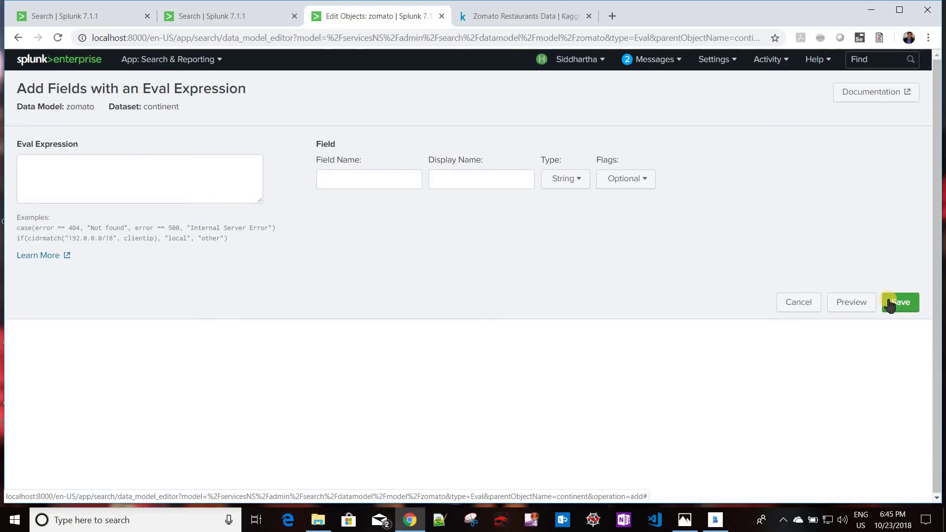
left_click(205, 184)
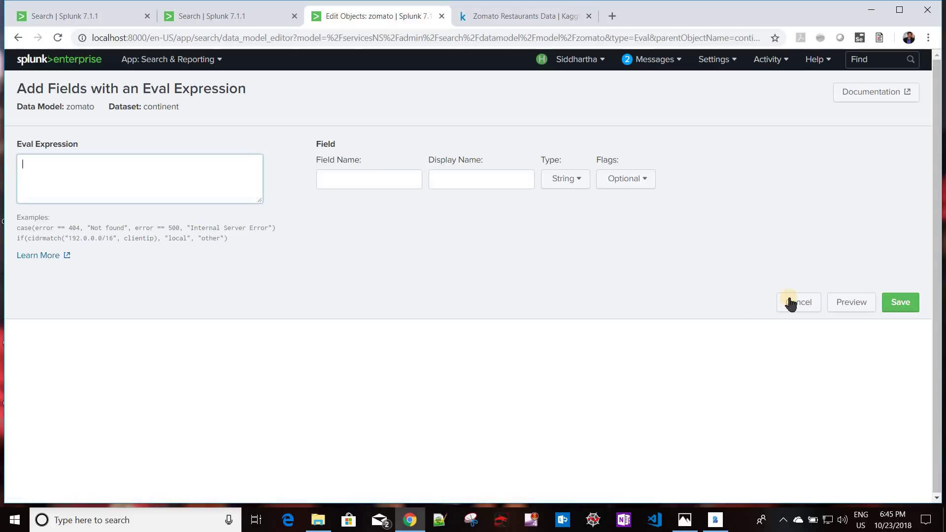
left_click(812, 304)
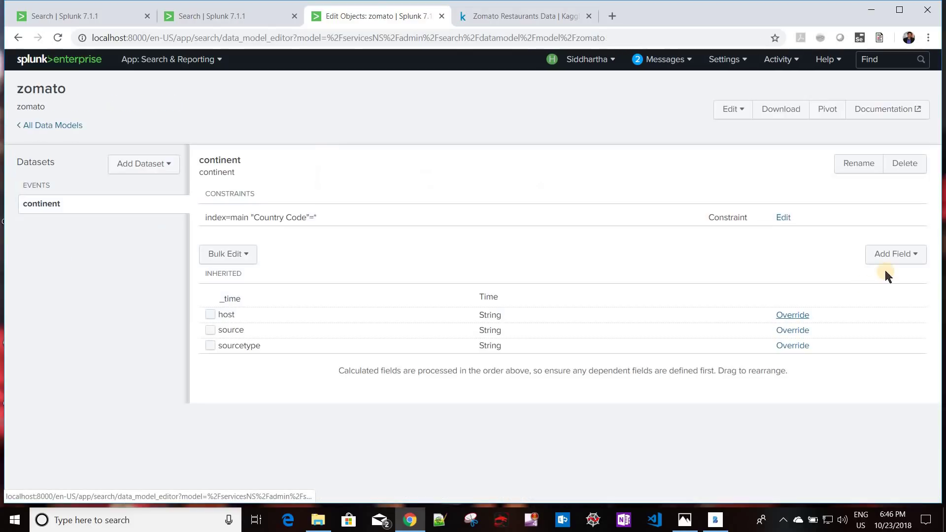
Step: Look over the lookup form for adding fields to the continent dataset and leave it without saving
left_click(891, 258)
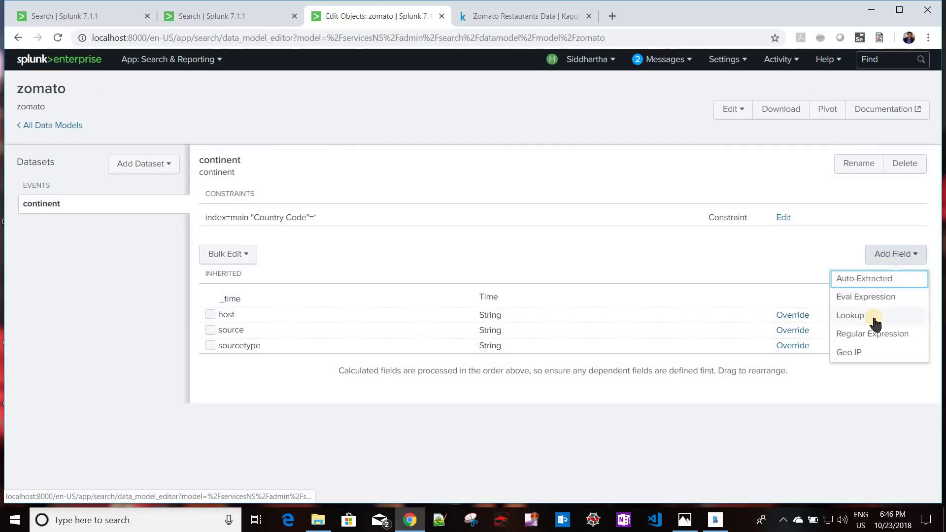
left_click(873, 317)
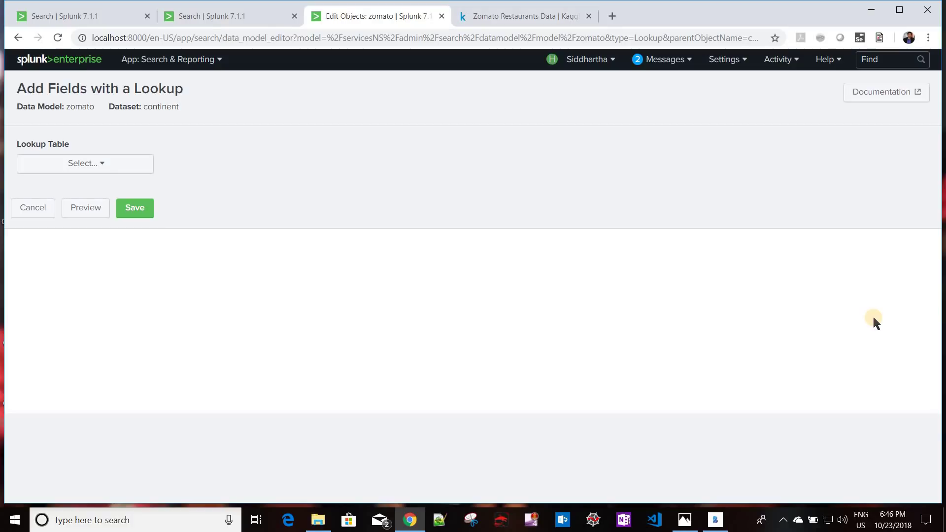
left_click(26, 210)
Step: Examine the regular expression form for the continent dataset, including its example extraction pattern, and leave it without saving
left_click(894, 258)
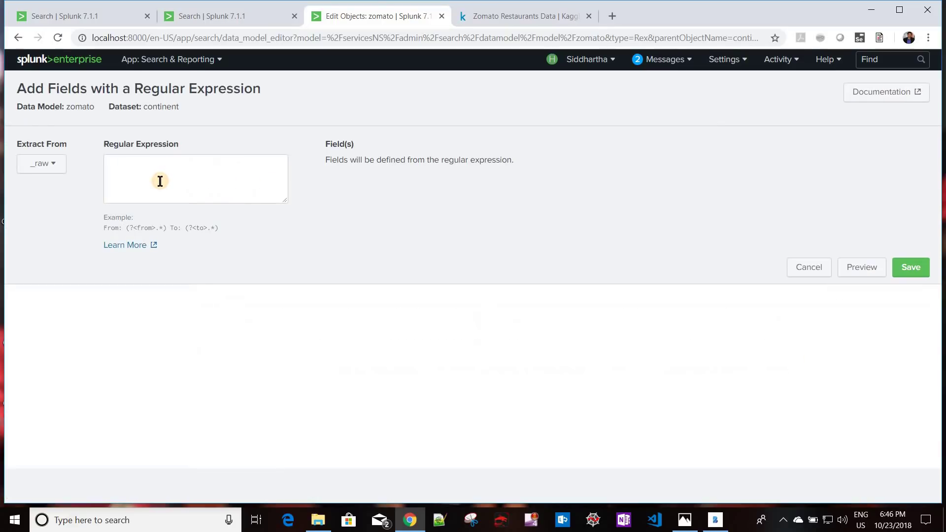
left_click(160, 182)
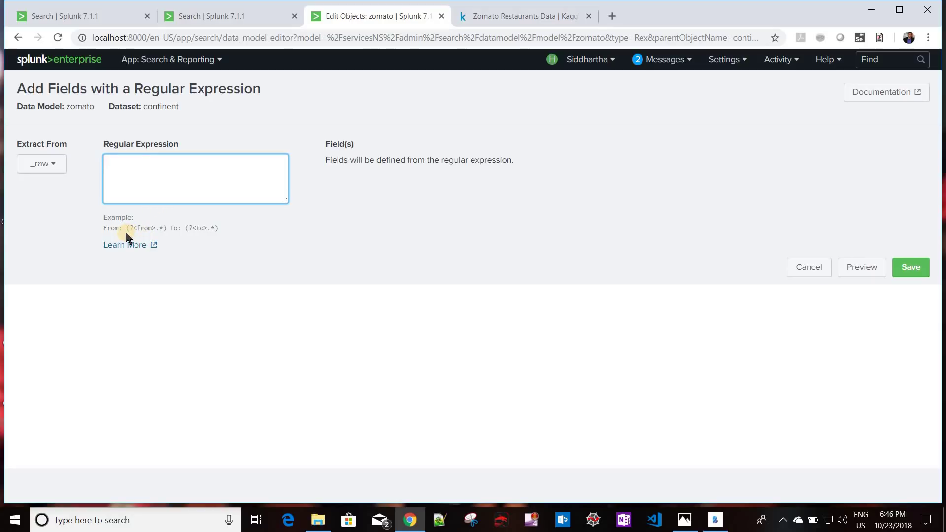
double_click(167, 225)
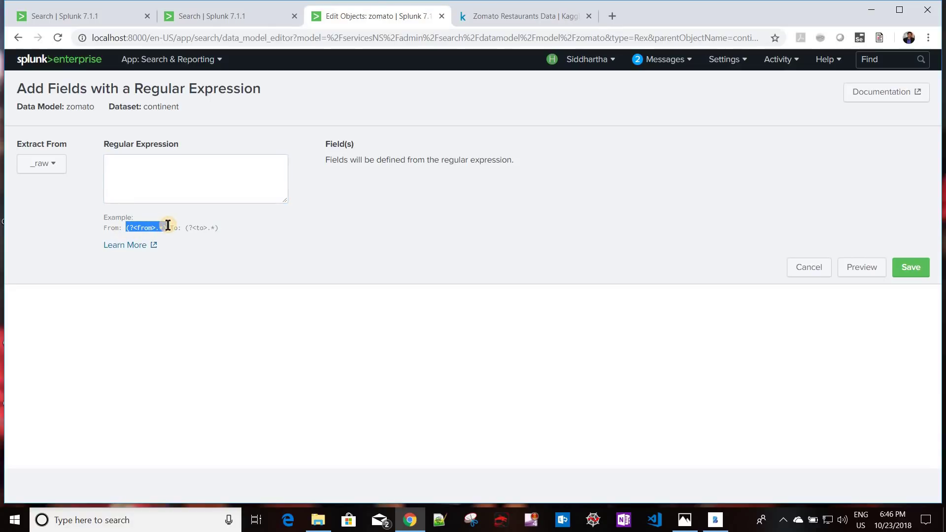
left_click(220, 170)
left_click(812, 268)
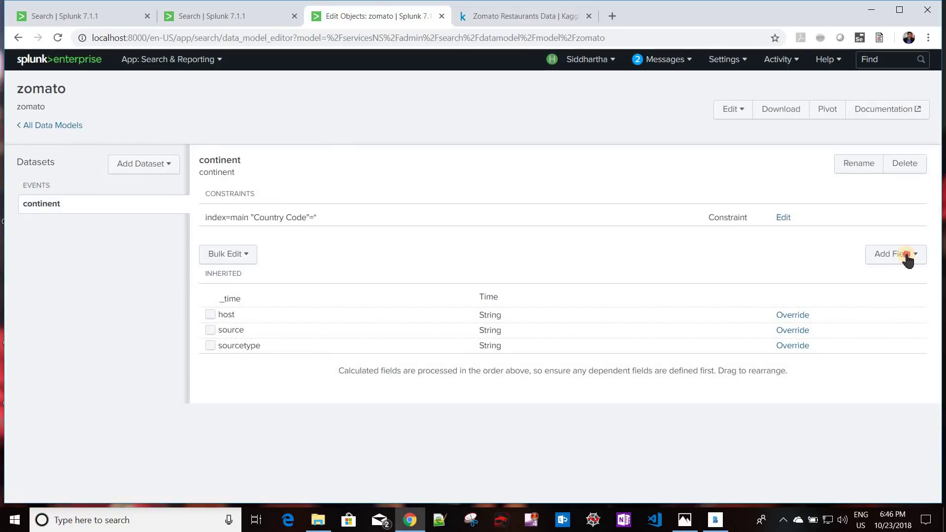
Step: Look over the Geo IP form for adding fields to the continent dataset and leave it without saving
left_click(895, 253)
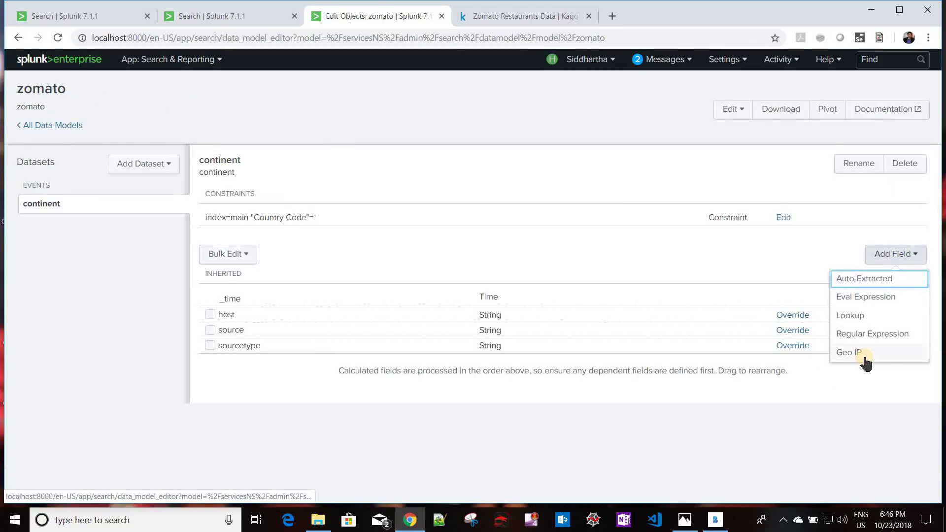
left_click(865, 360)
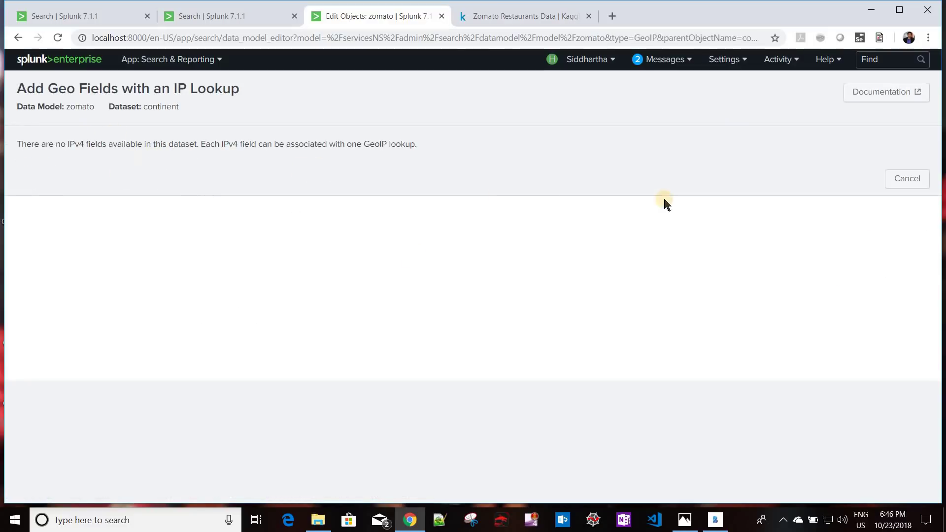
left_click(910, 181)
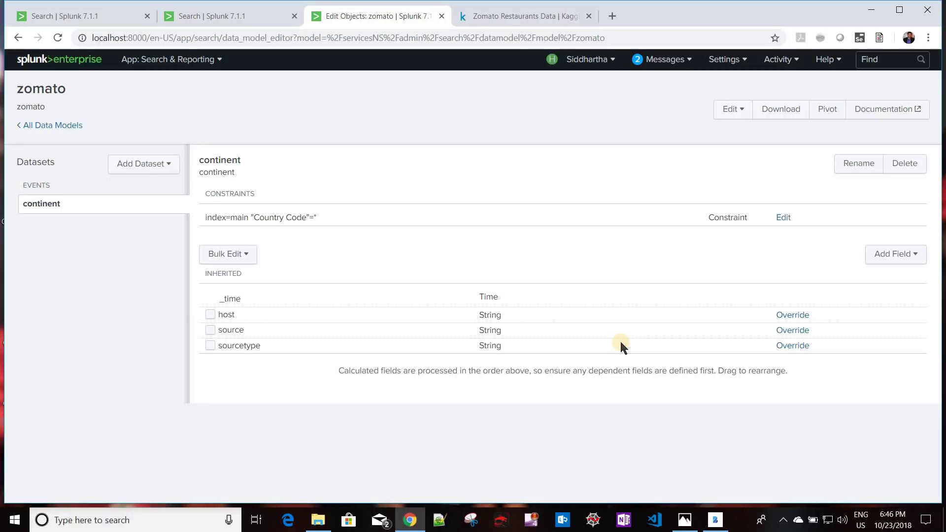
Step: Switch to Notepad++ and review the three Continent requirements in discussion_points.txt: the counts breakup, maximum average cost for 2, and rating colour breakup
left_click(441, 520)
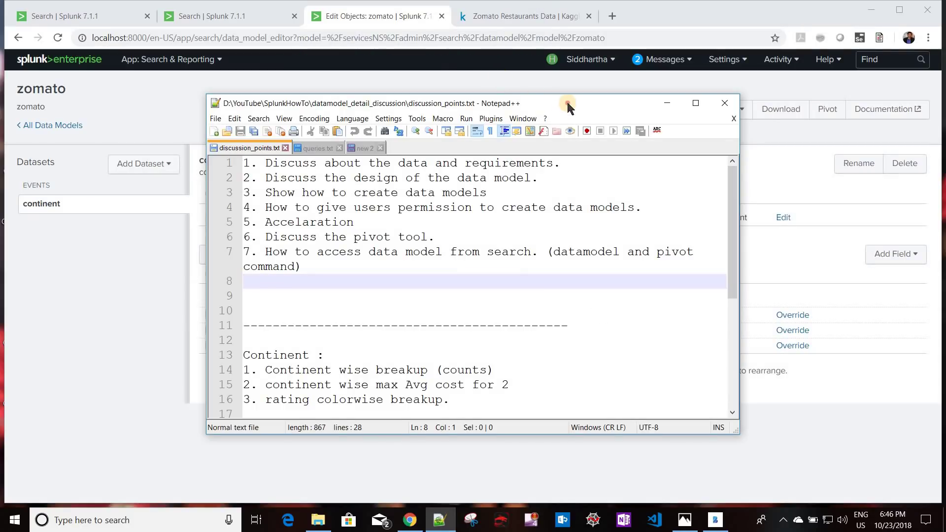
double_click(569, 105)
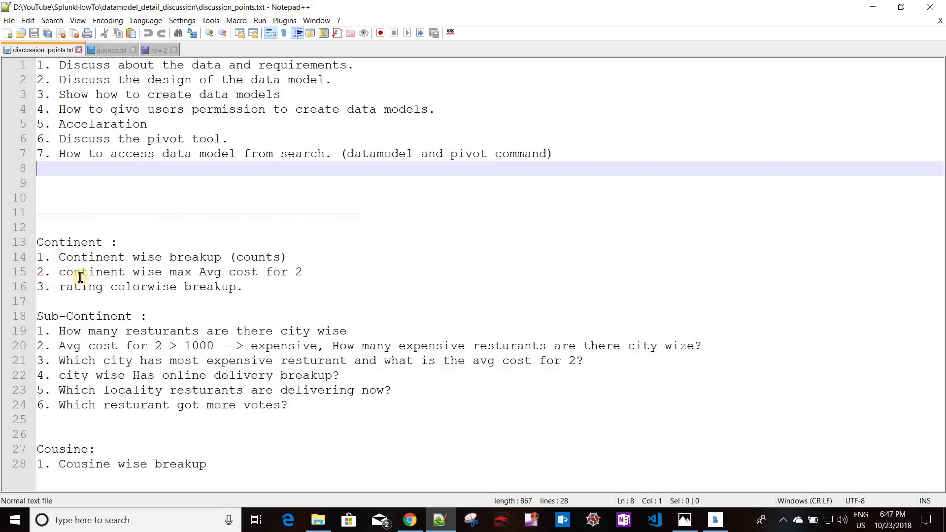
double_click(61, 244)
left_click(66, 246)
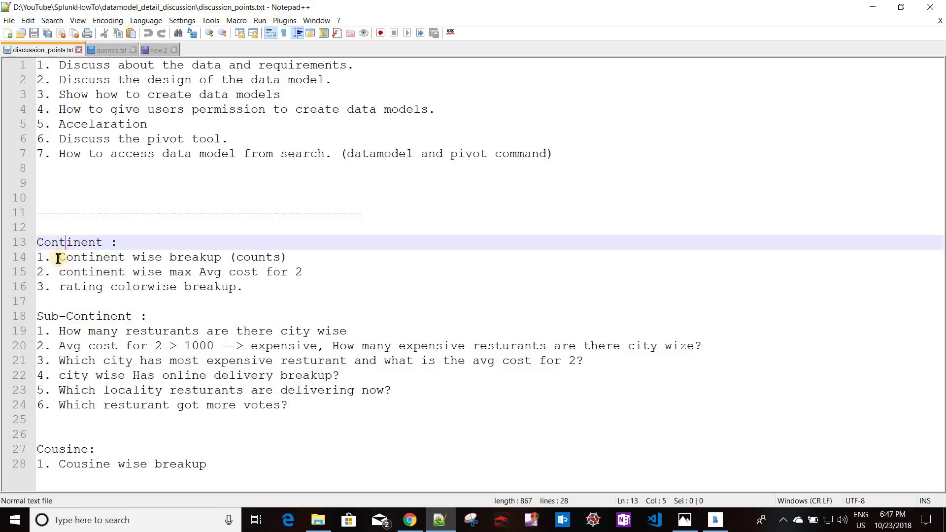
left_click_drag(56, 255, 294, 257)
left_click(66, 272)
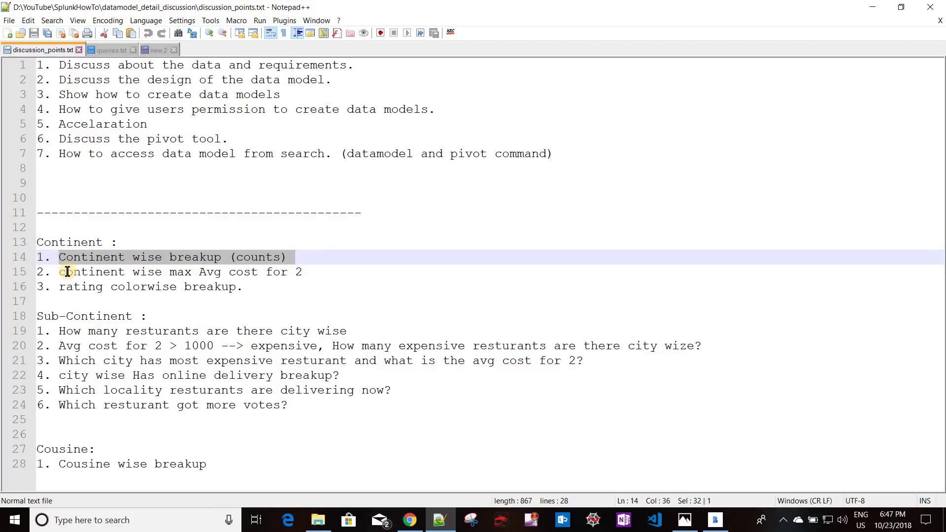
key("ctrl+shift+Right")
key("ctrl+shift+Right")
key("ctrl+shift+Right")
key("ctrl+shift+Right")
key("ctrl+shift+Right")
key("ctrl+shift+Right")
key("ctrl+shift+Right")
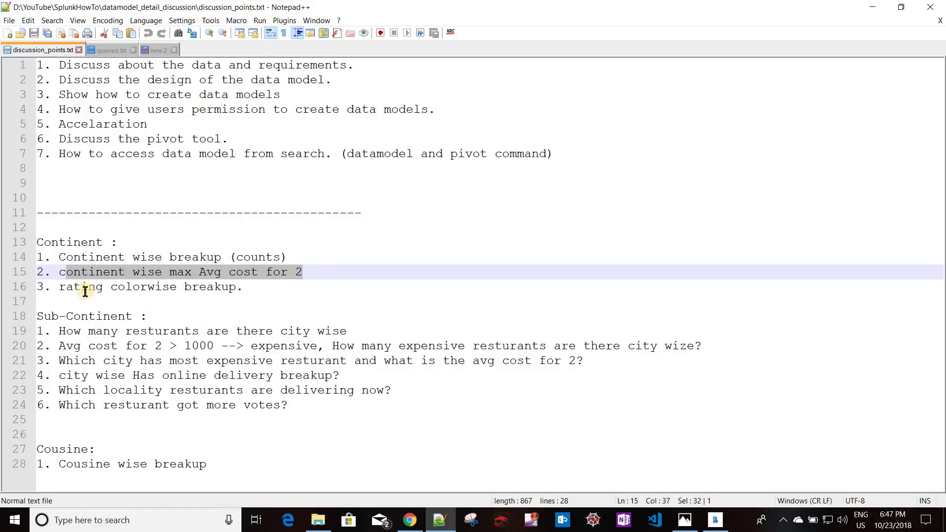
left_click_drag(51, 286, 247, 289)
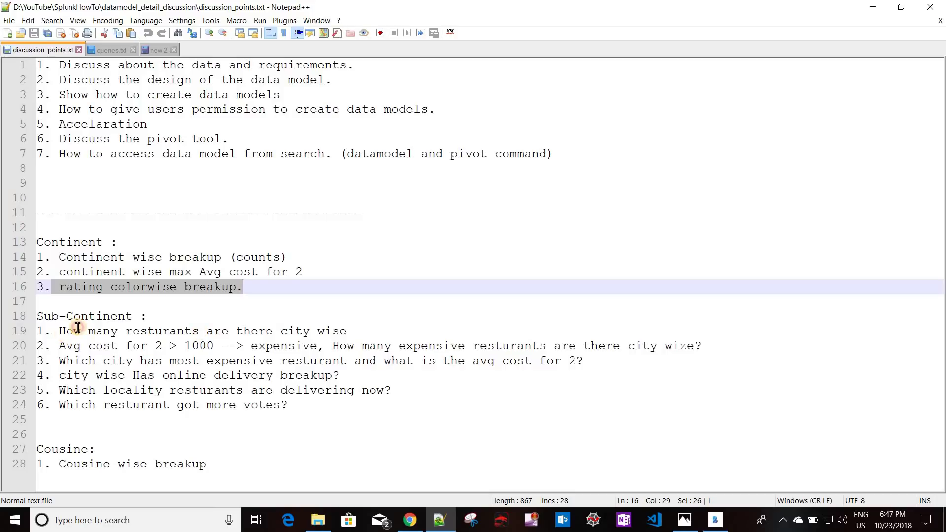
Step: Read the city-wise restaurant count question, then examine the zomato.csv columns in the expanded data preview on the Kaggle page
left_click_drag(61, 333, 376, 329)
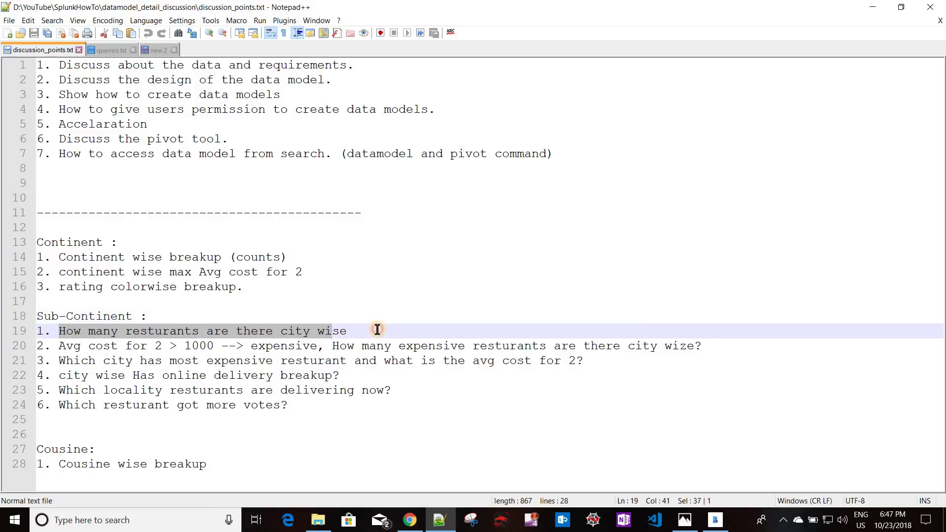
key("End")
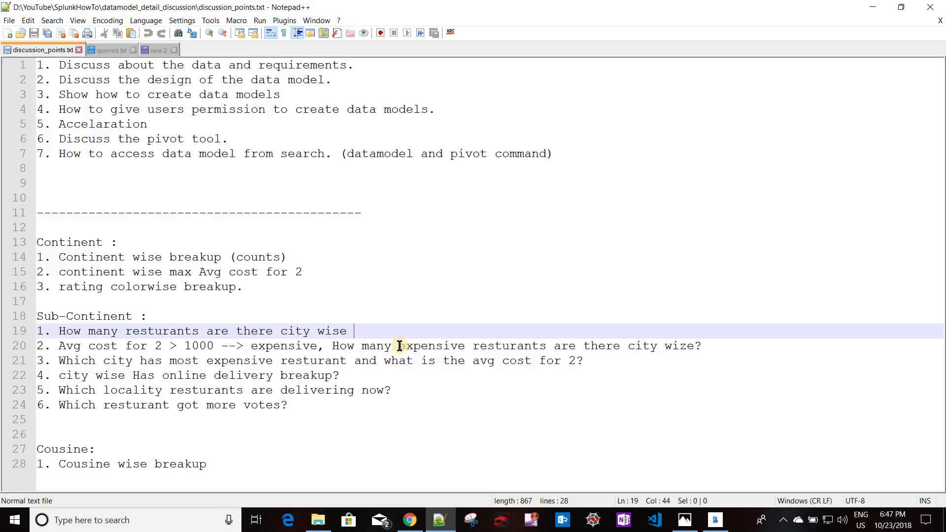
left_click(412, 522)
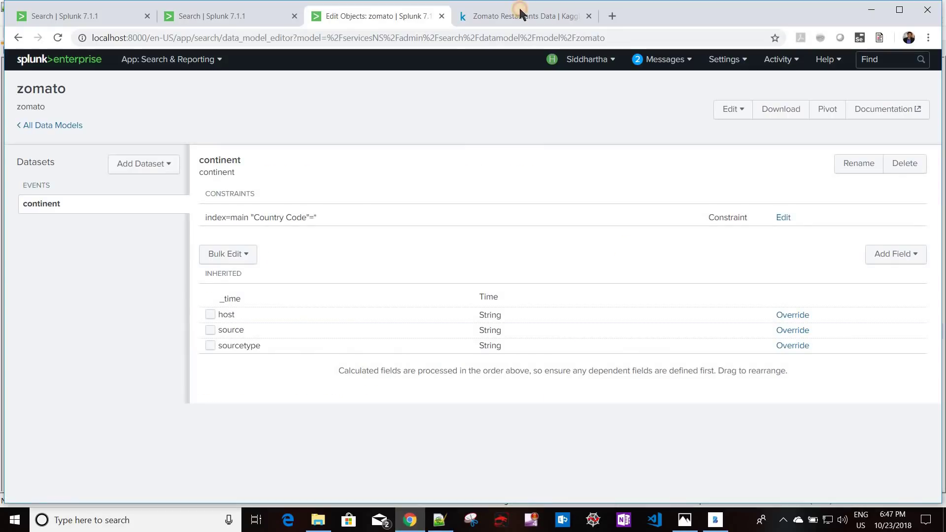
left_click(519, 11)
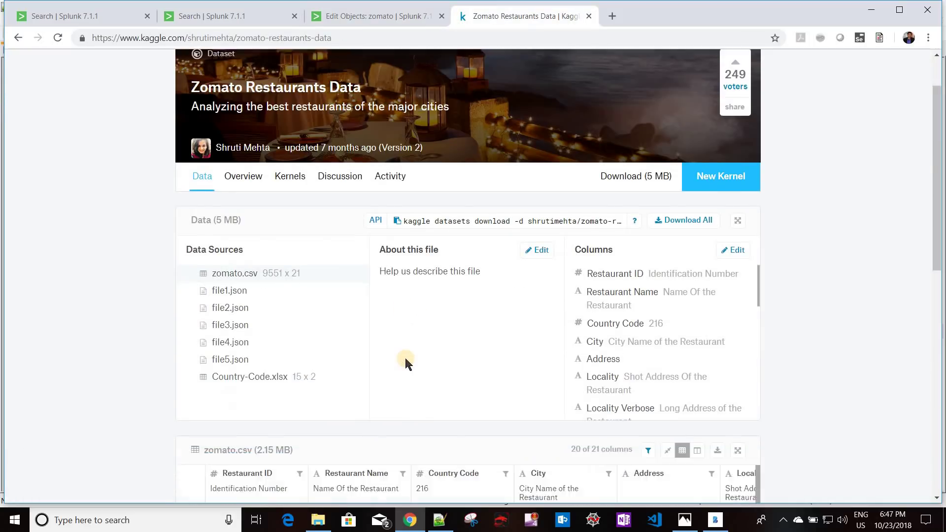
scroll(406, 364, "down", 4)
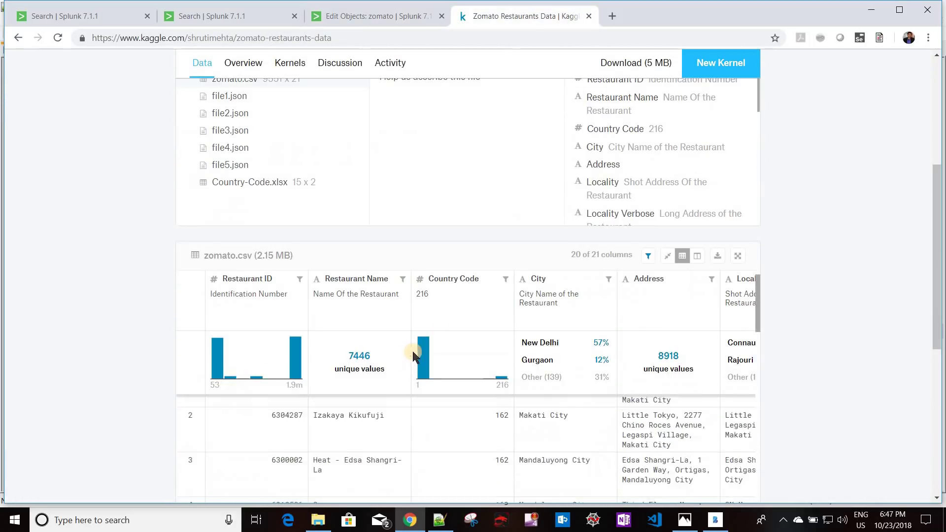
left_click(738, 256)
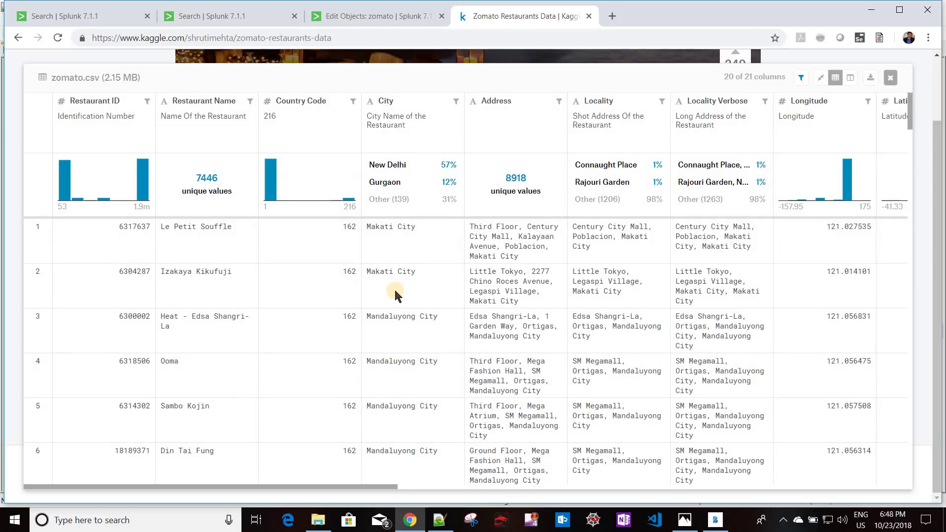
Step: Return to discussion_points.txt in Notepad++ and review the remaining Sub-Continent questions and the Cousine wise breakup requirement
left_click(715, 519)
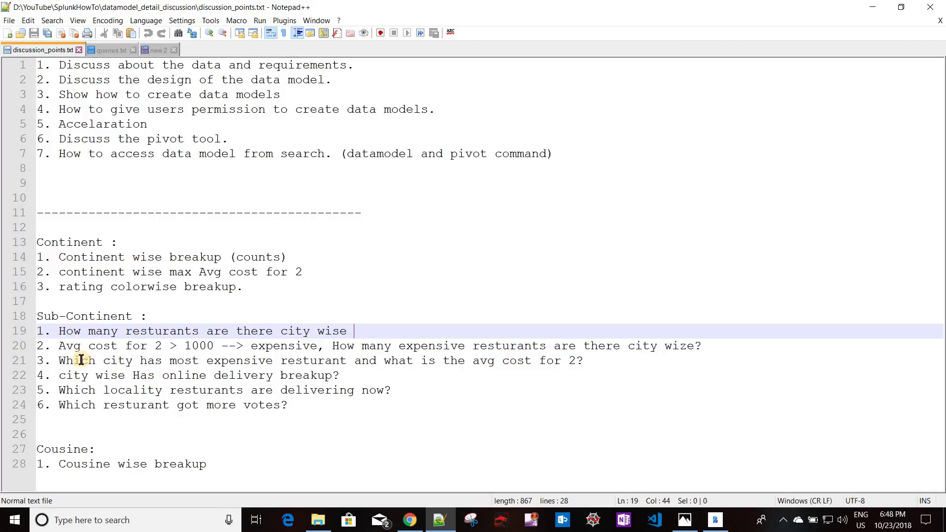
left_click_drag(81, 360, 585, 360)
left_click(584, 360)
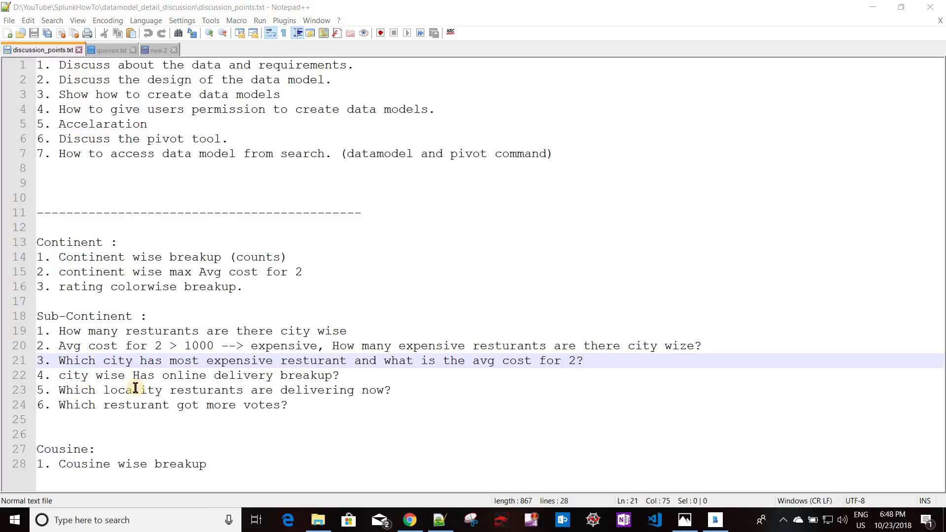
left_click(125, 375)
left_click(322, 382, "shift")
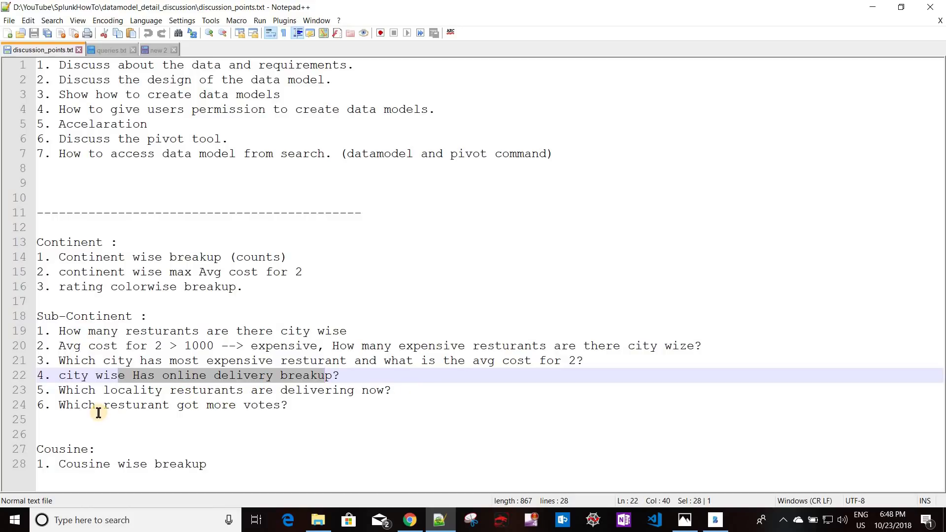
left_click(303, 405)
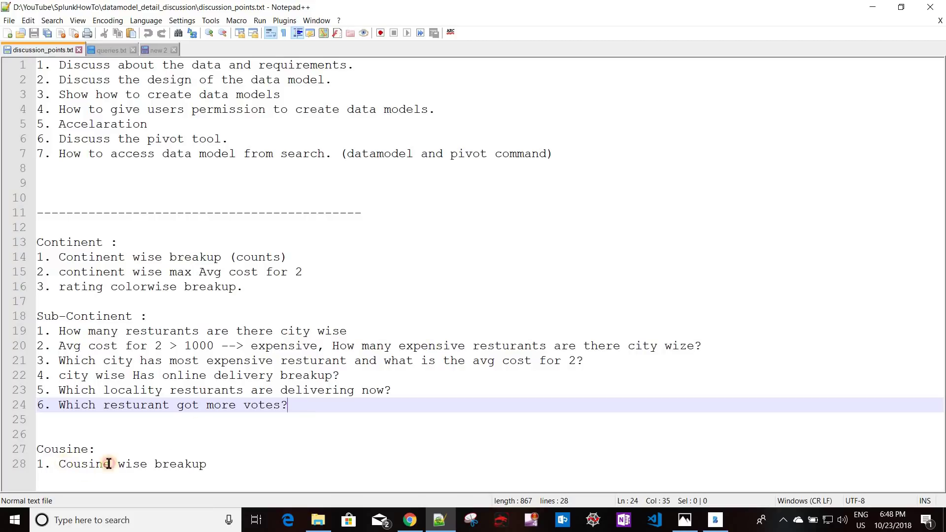
left_click_drag(58, 463, 243, 467)
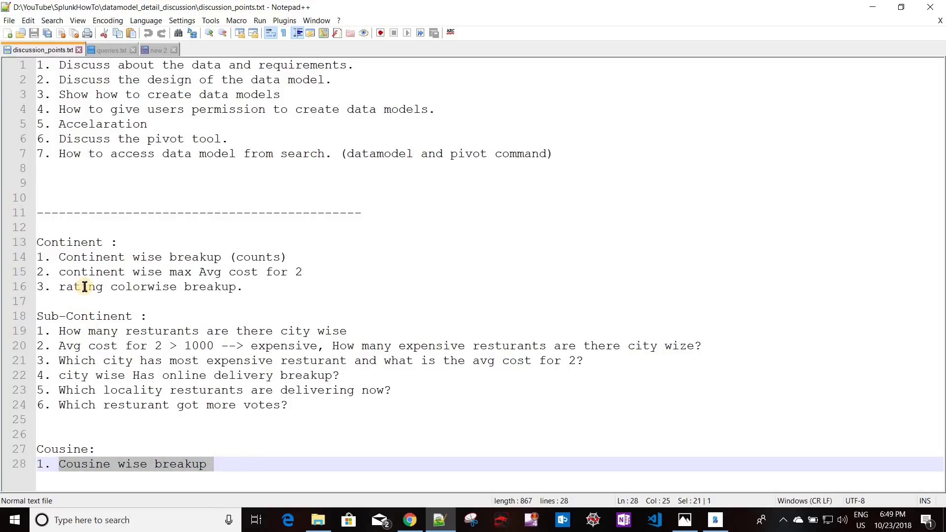
Step: Compare the continent dataset in the zomato data model with the continent wise breakup requirement in the notes
left_click(421, 520)
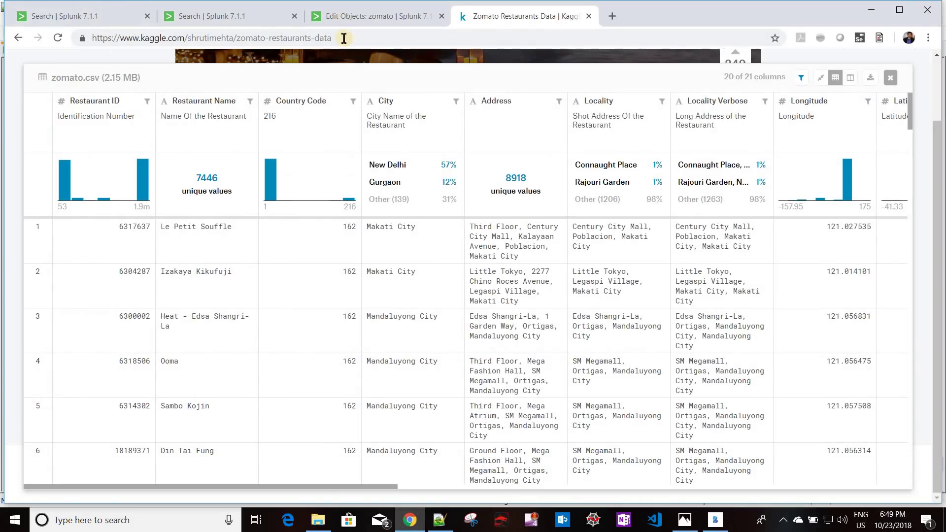
left_click(349, 16)
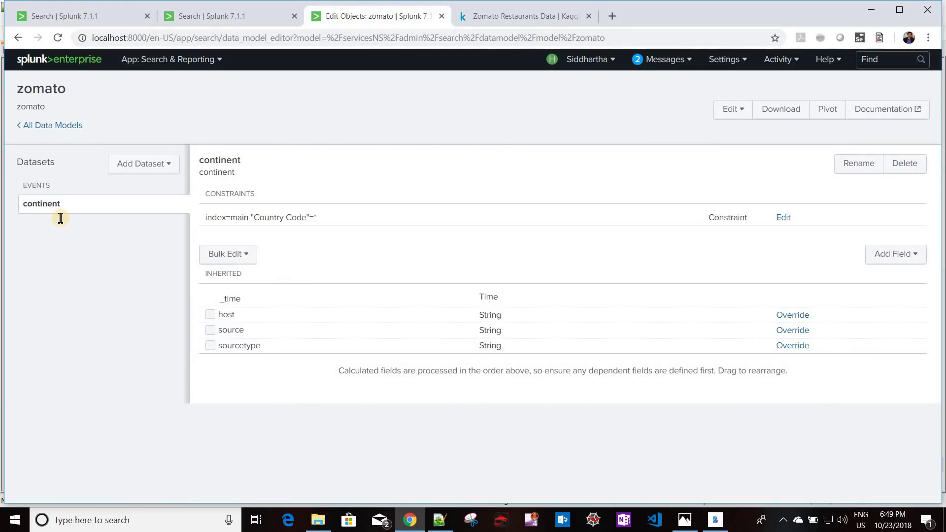
key("alt+Tab")
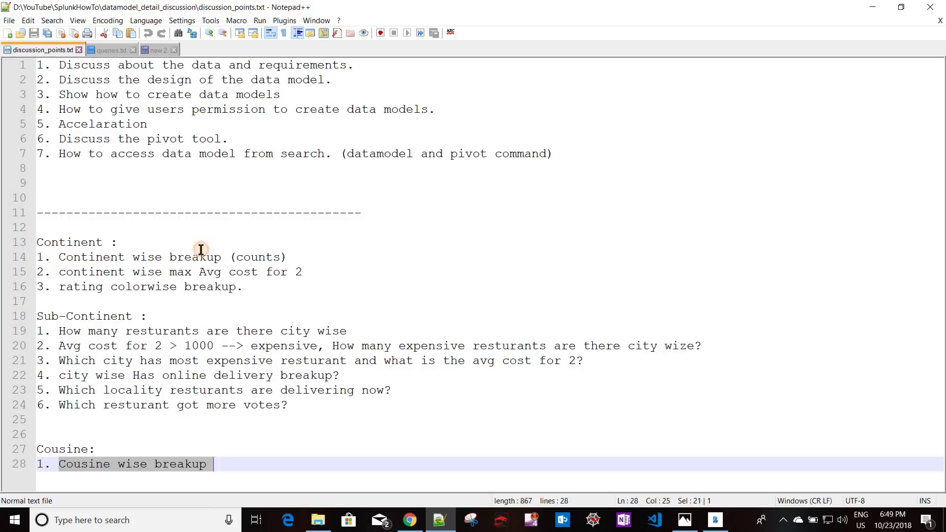
left_click_drag(65, 257, 222, 256)
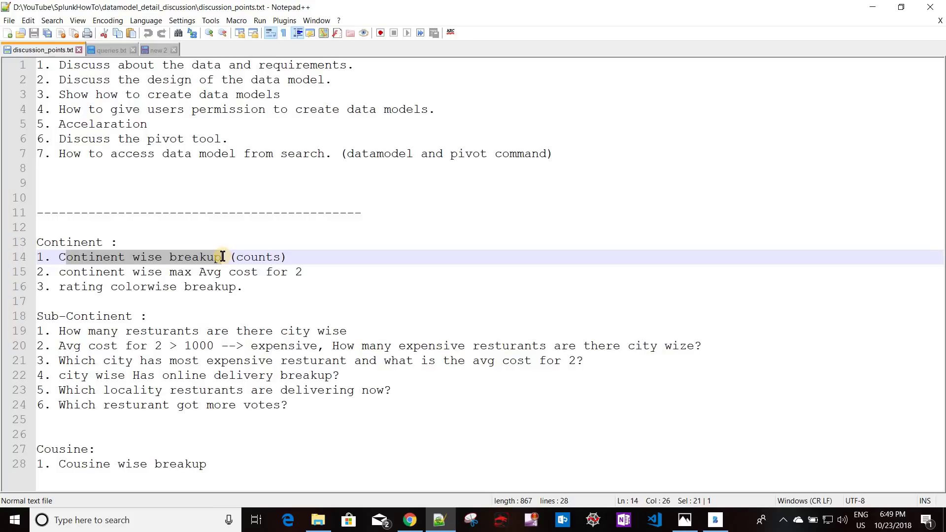
left_click(410, 519)
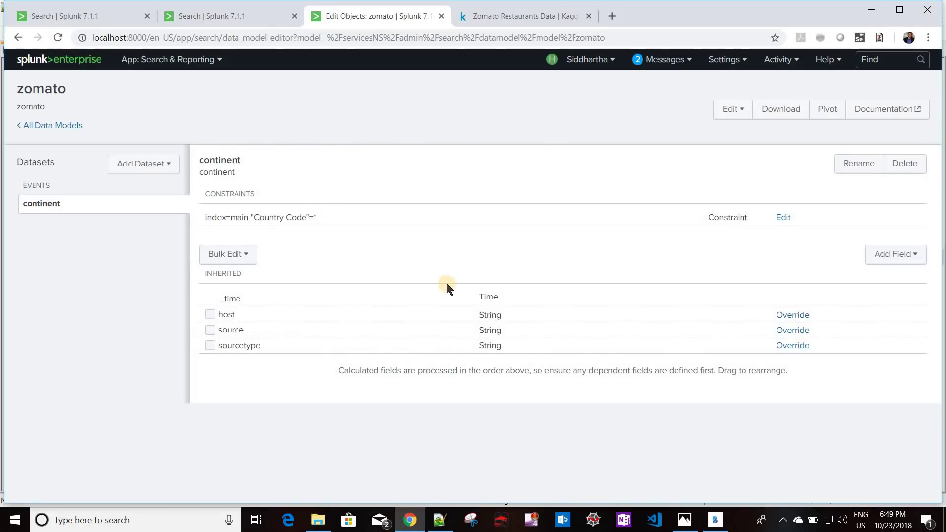
Step: Examine the values of the Country Code field in the index=main "Country Code"=* events search
left_click(211, 16)
left_click(109, 22)
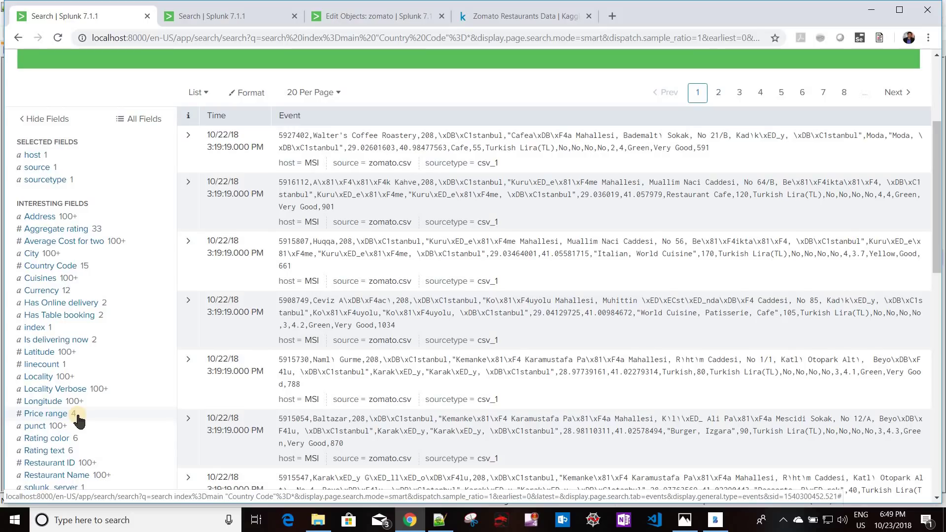
left_click(61, 266)
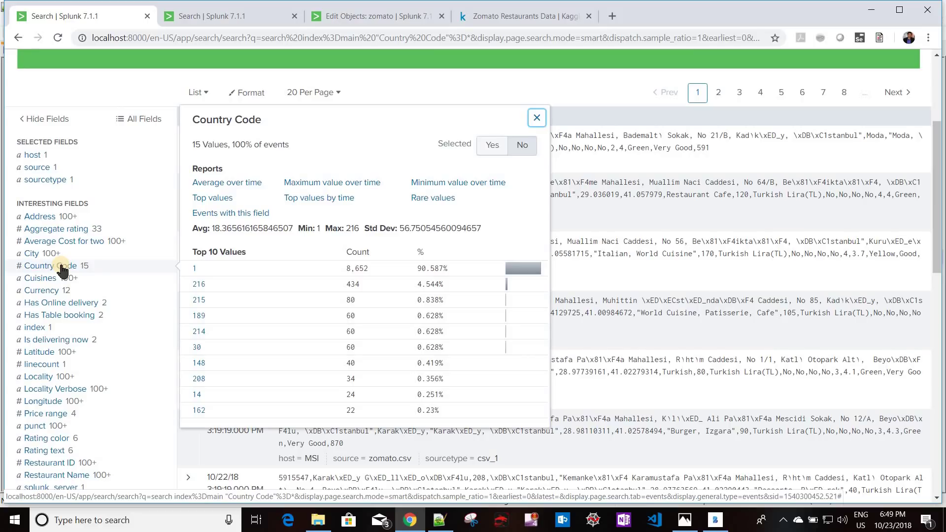
scroll(90, 340, "up", 2)
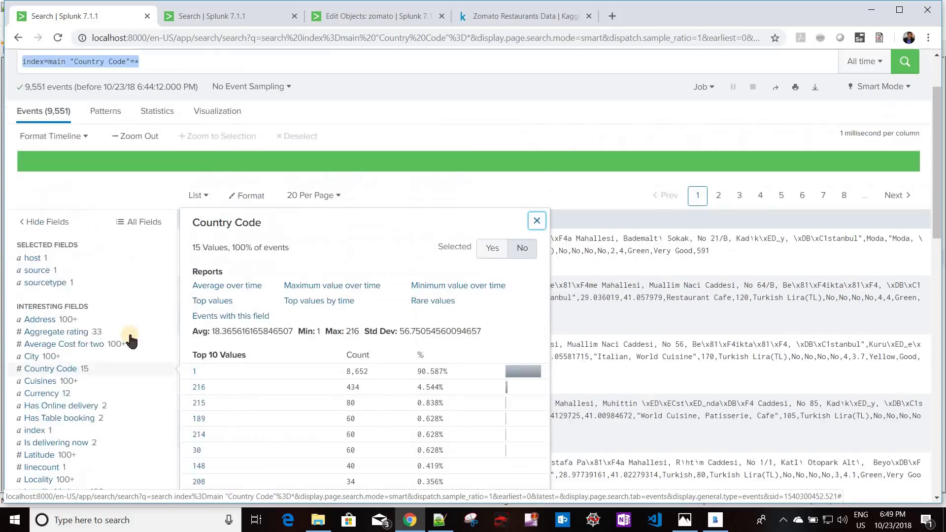
scroll(90, 340, "down", 1)
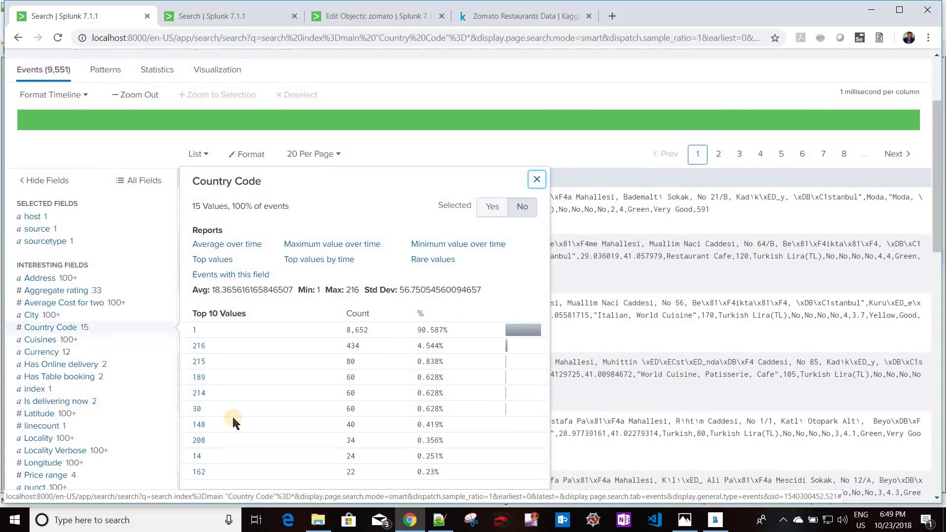
Step: Compare the Country Code values in the events search with the country names and codes in the CountryCode lookup
left_click(229, 18)
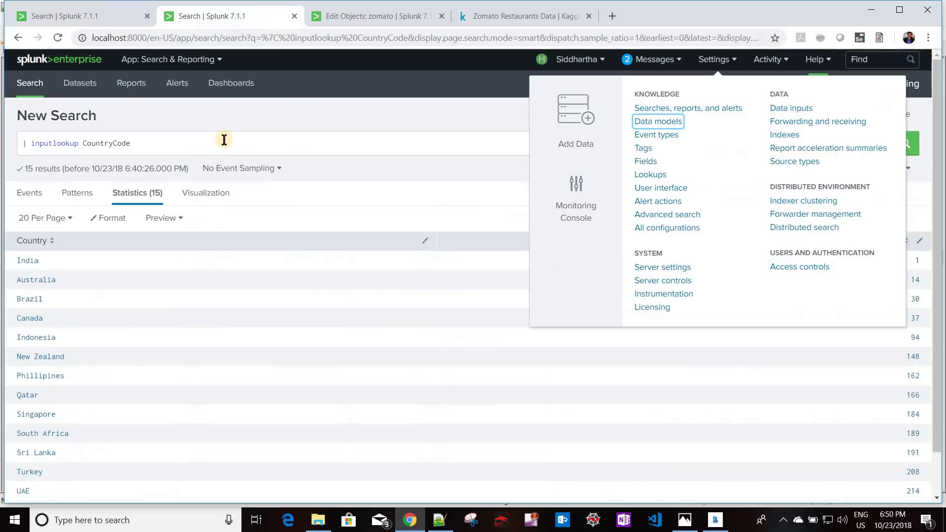
left_click(224, 139)
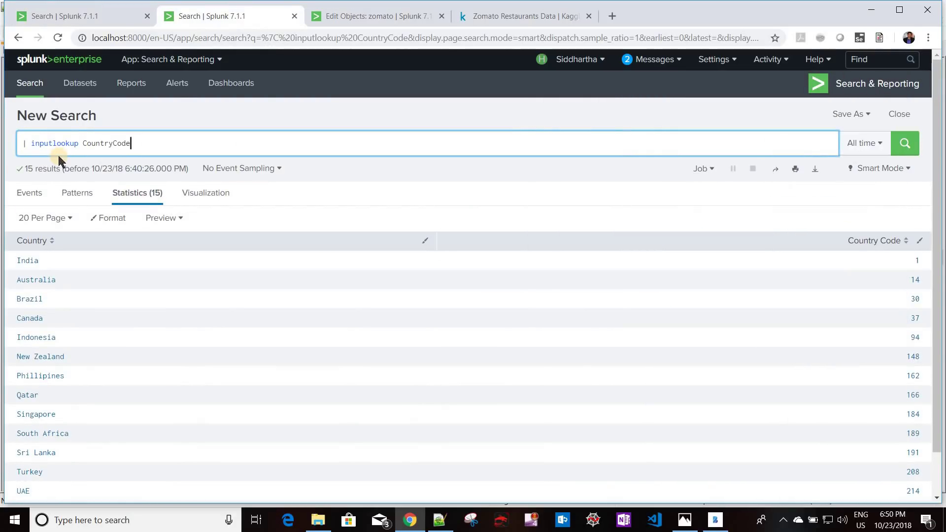
left_click(94, 16)
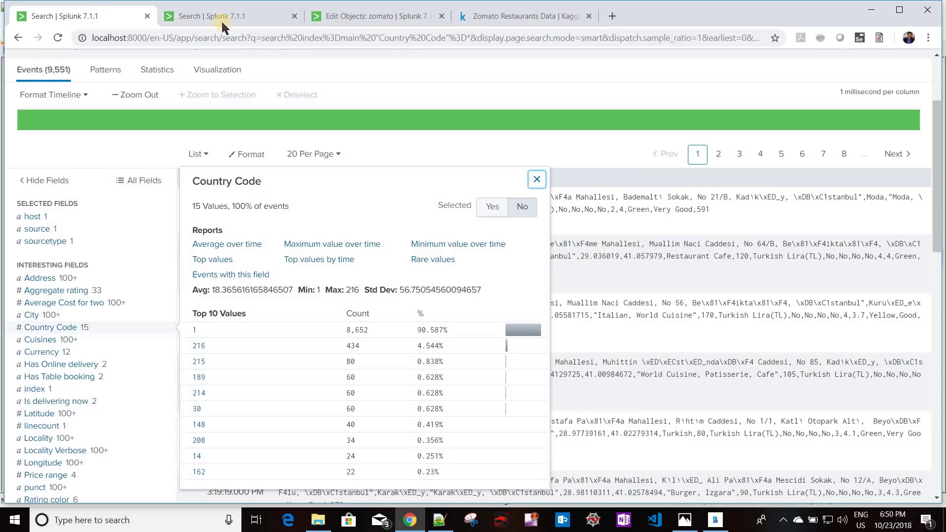
left_click(435, 98)
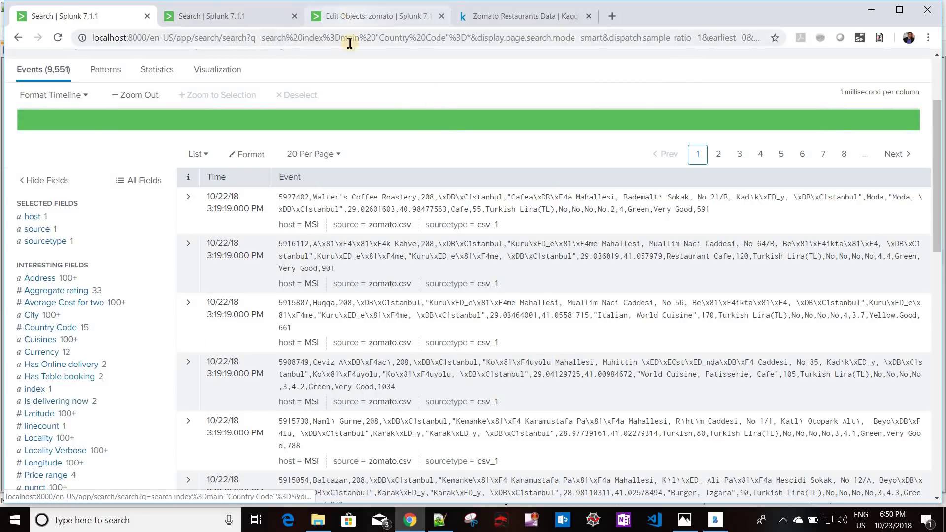
Step: Try to add Country Code as an auto-extracted field to the continent dataset of the zomato data model
left_click(355, 16)
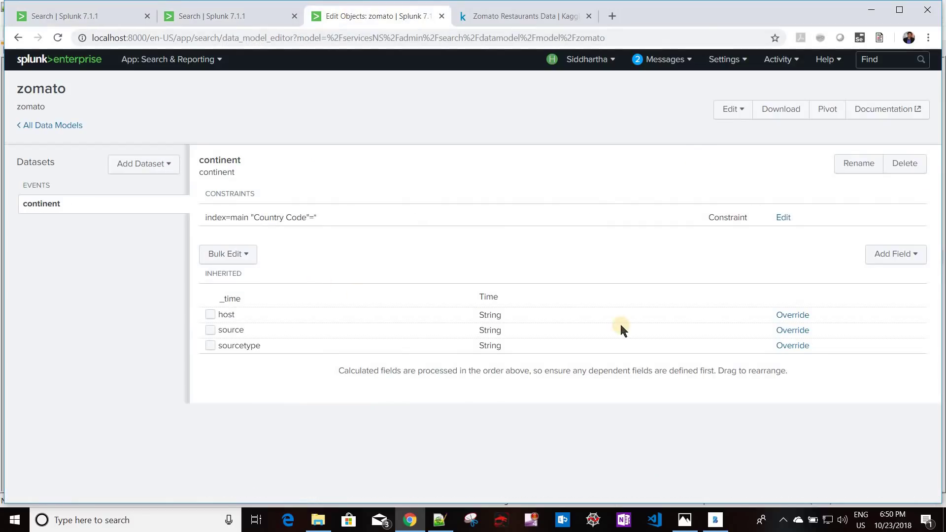
left_click(890, 256)
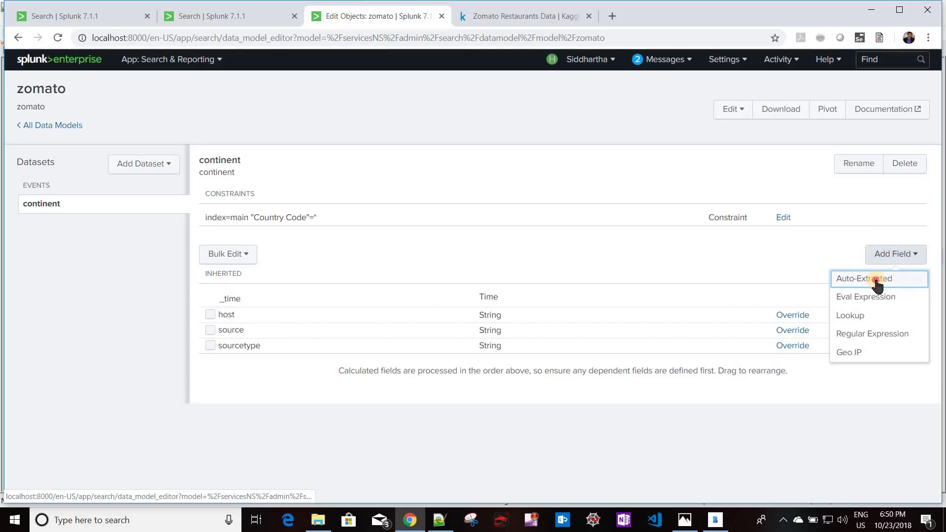
left_click(876, 281)
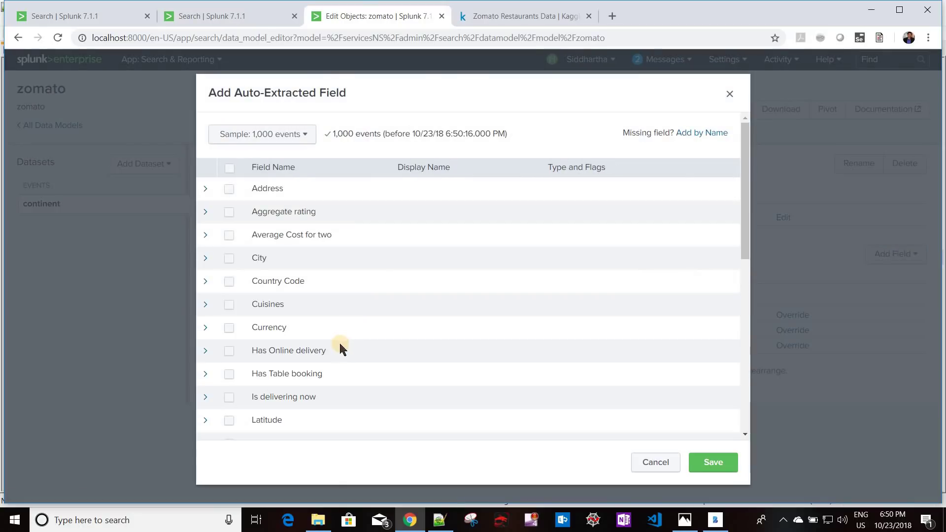
left_click(231, 282)
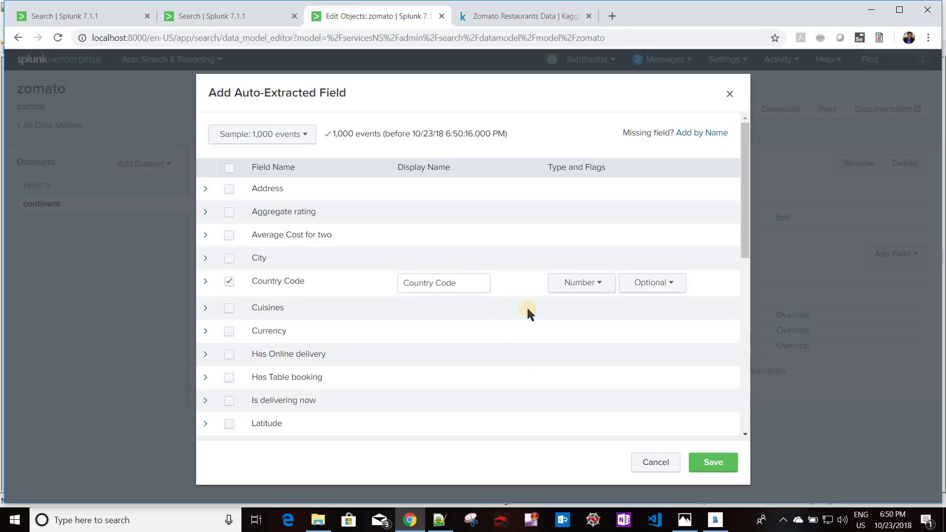
left_click(713, 463)
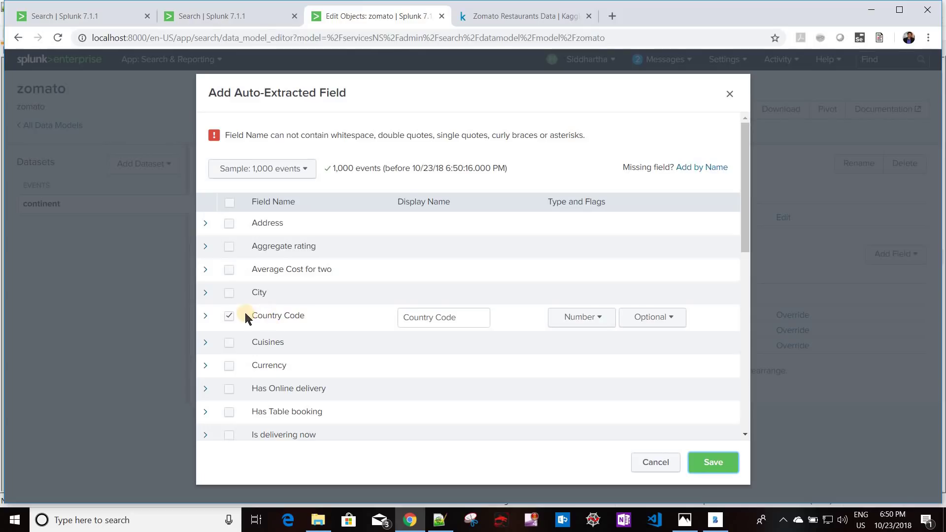
Step: Add City instead of Country Code as an auto-extracted field of the continent dataset, and delete it again
left_click(229, 318)
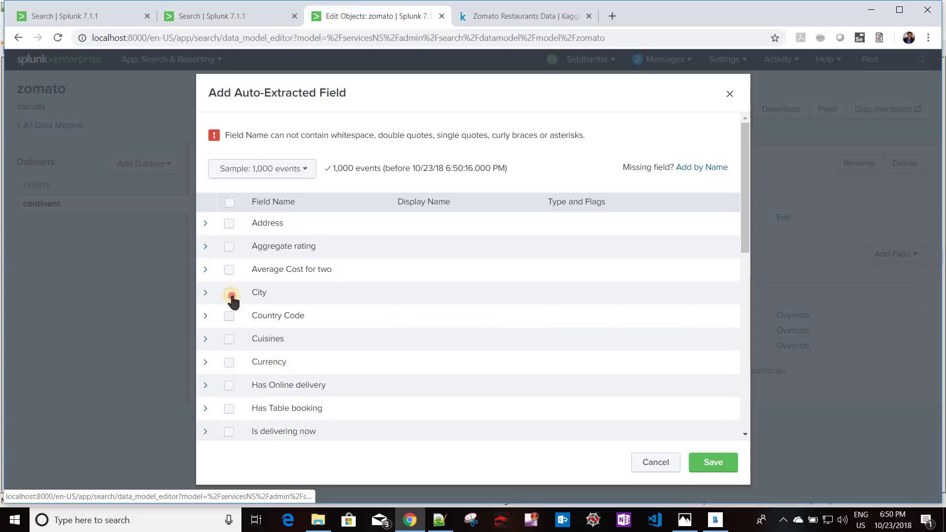
left_click(230, 294)
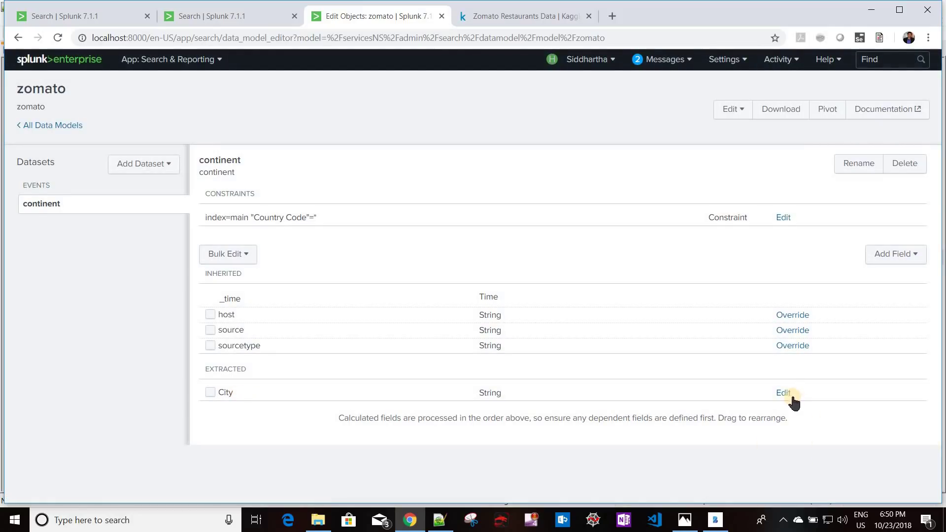
left_click(786, 393)
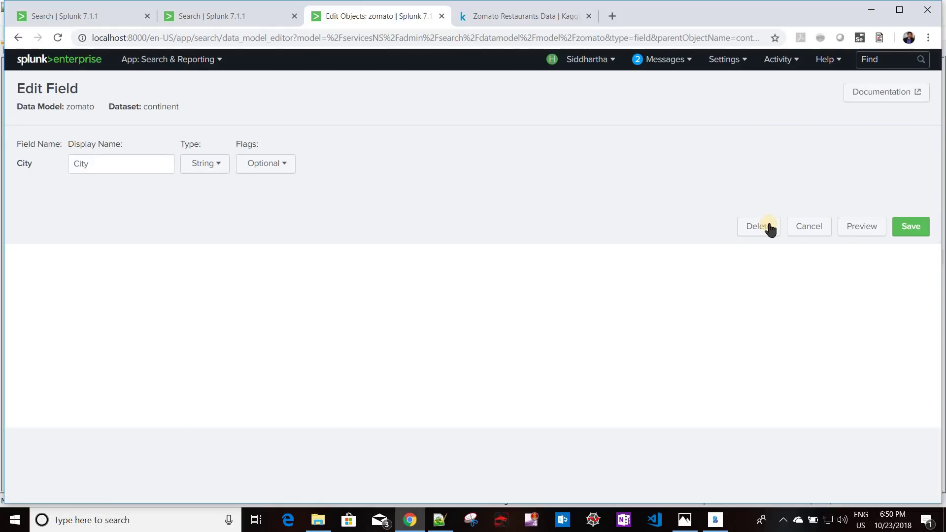
left_click(759, 227)
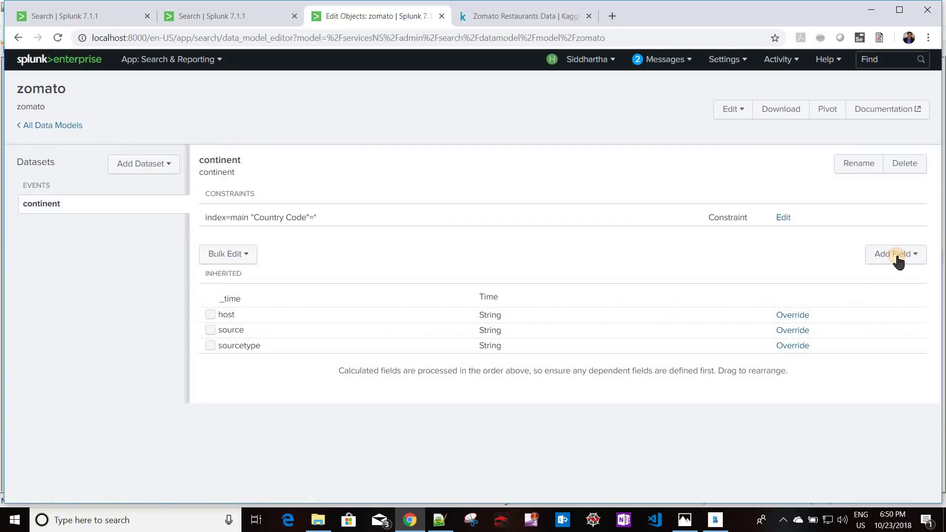
Step: Open the form for adding an eval expression field to the continent dataset
left_click(898, 255)
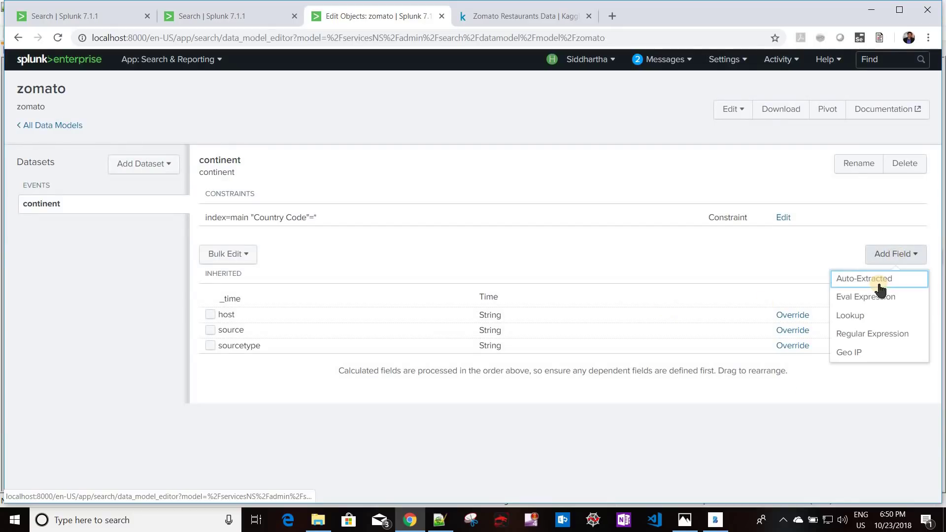
left_click(767, 256)
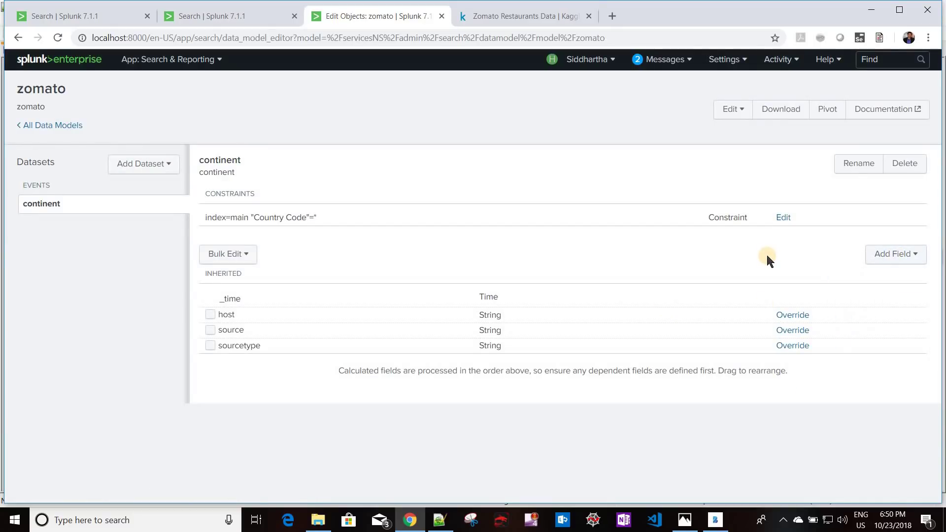
left_click(883, 256)
left_click(863, 299)
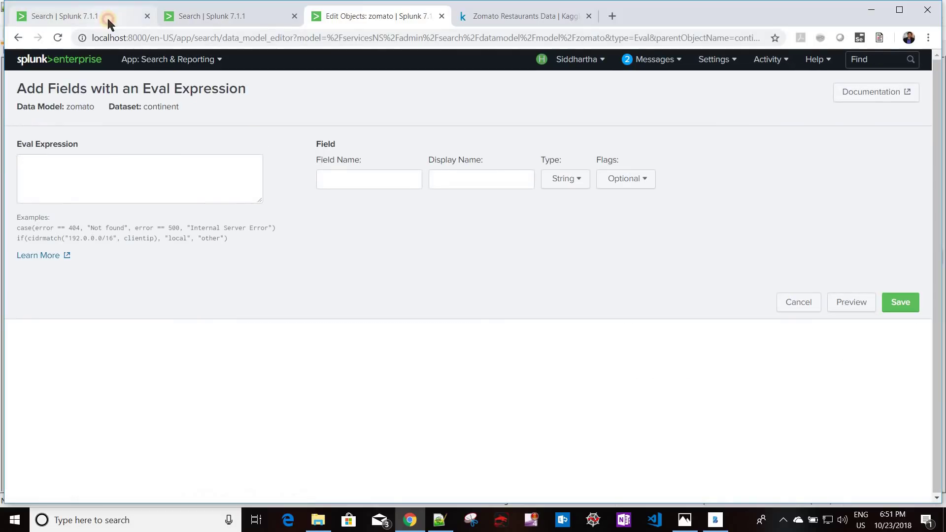
Step: Extend the events search with | eval countryCode="Country Code" and run it
left_click(107, 16)
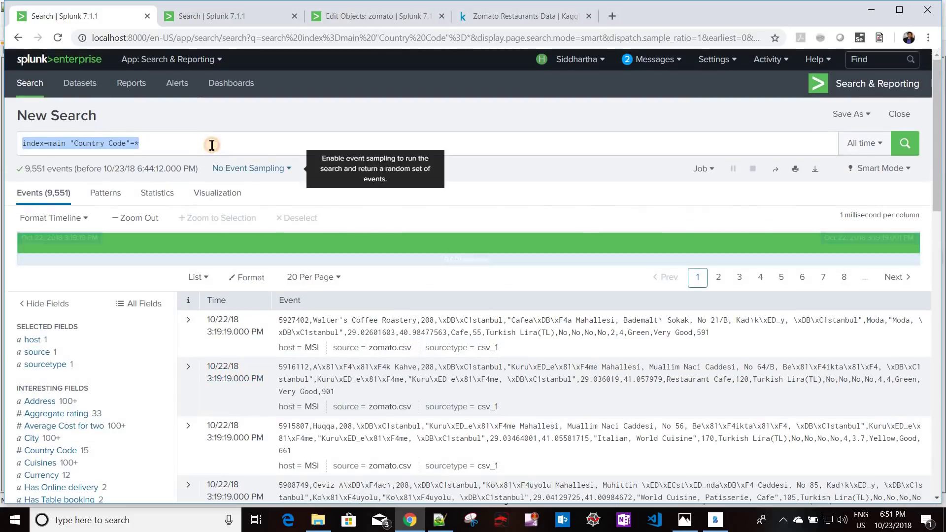
left_click(212, 144)
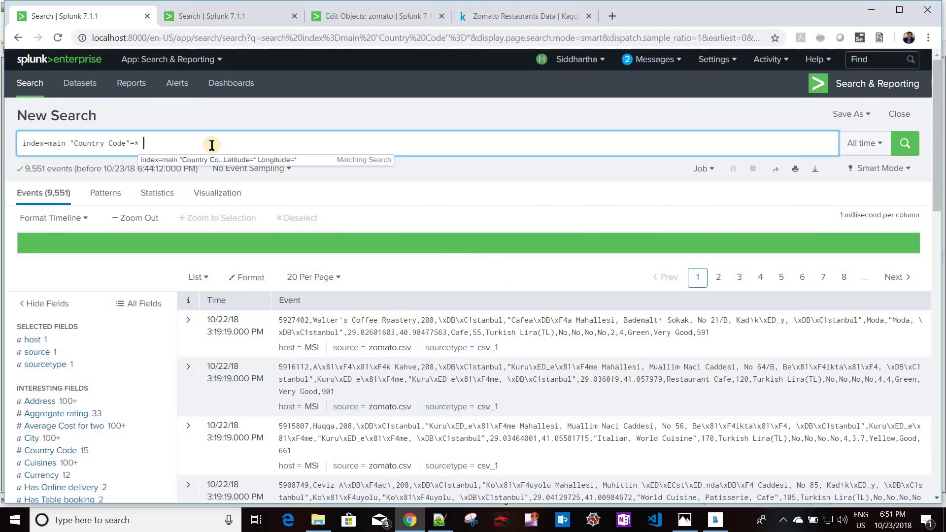
type("| eval ")
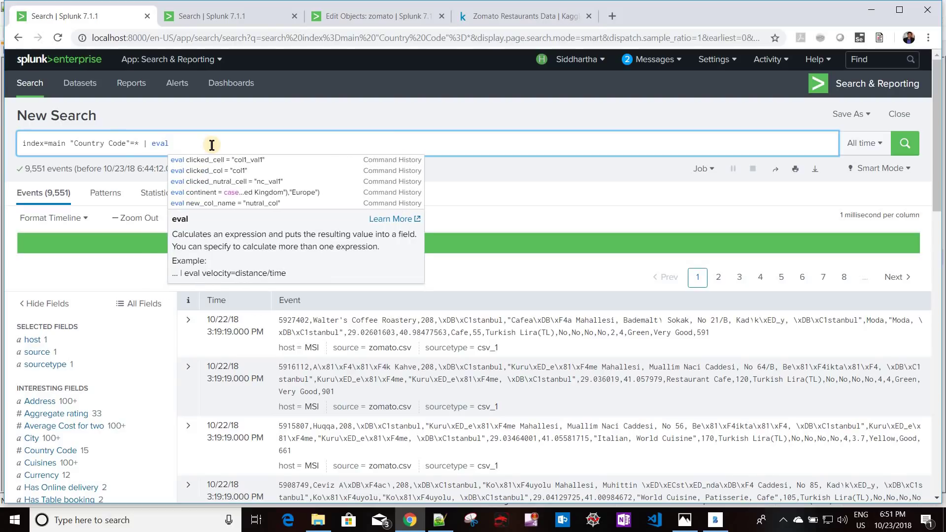
type("country")
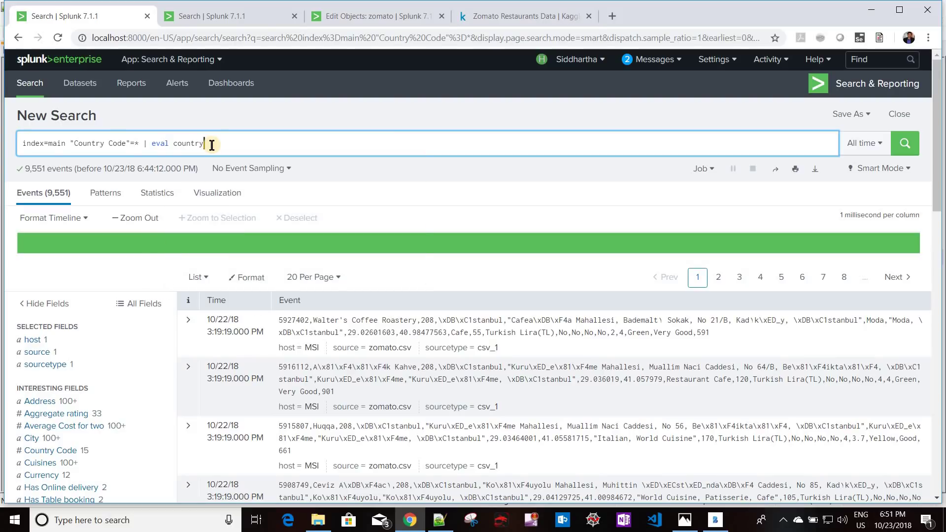
type("Code=")
left_click_drag(70, 143, 128, 143)
key("ctrl+c")
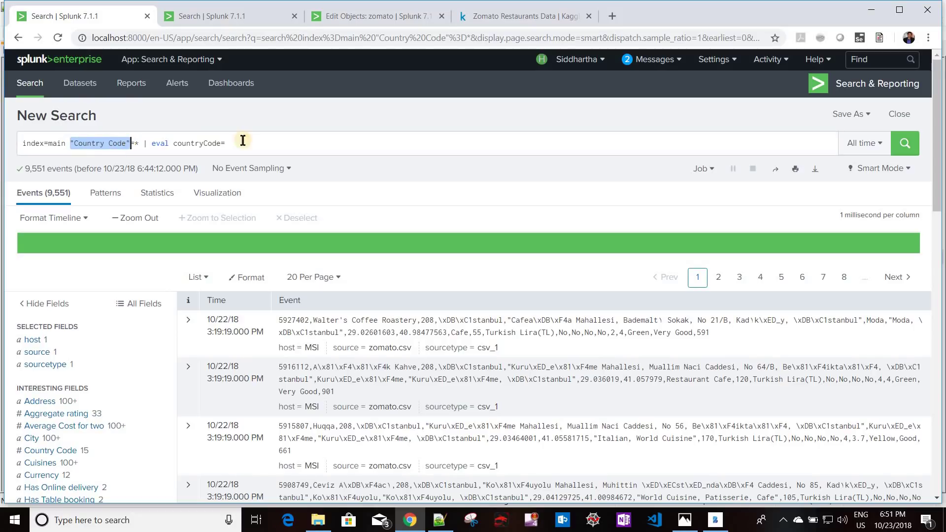
left_click(304, 147)
key("ctrl+v")
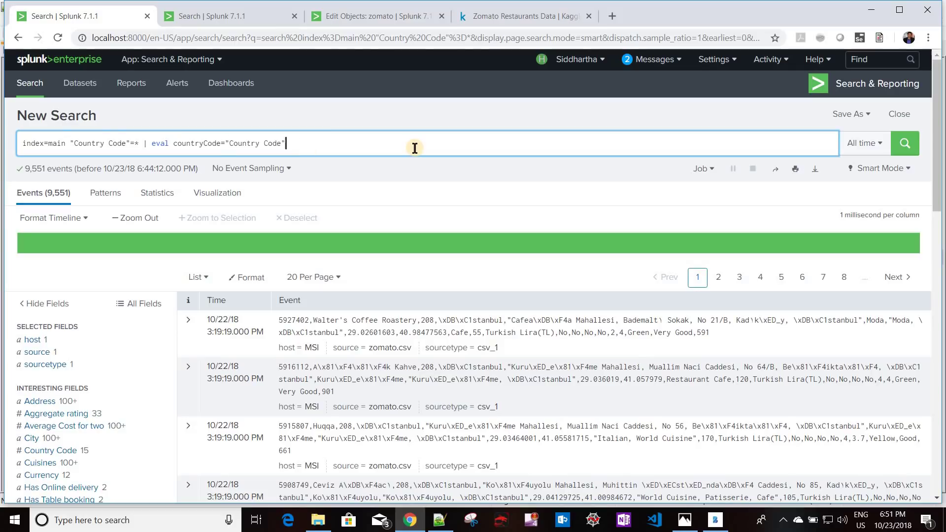
key("Return")
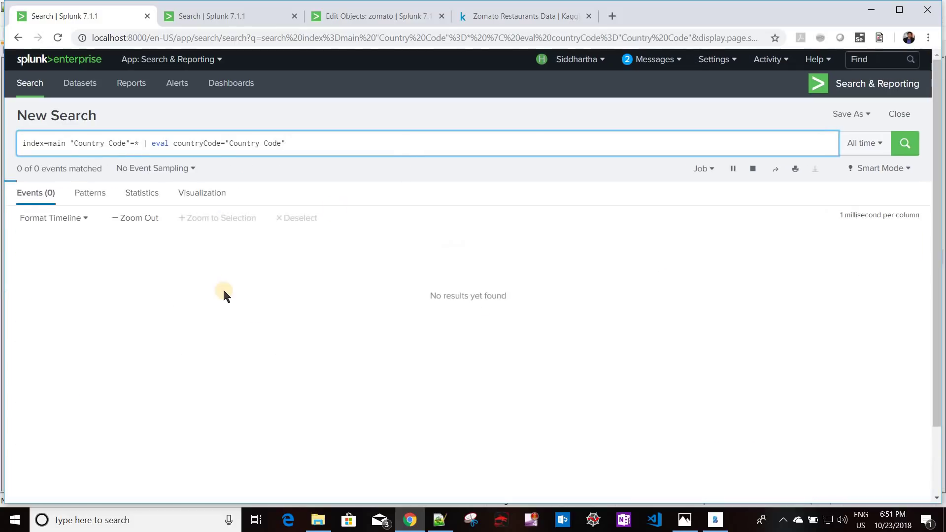
Step: Check the resulting countryCode field, replace the double quotes around Country Code in the eval with single quotes, and rerun the search
scroll(124, 334, "down", 2)
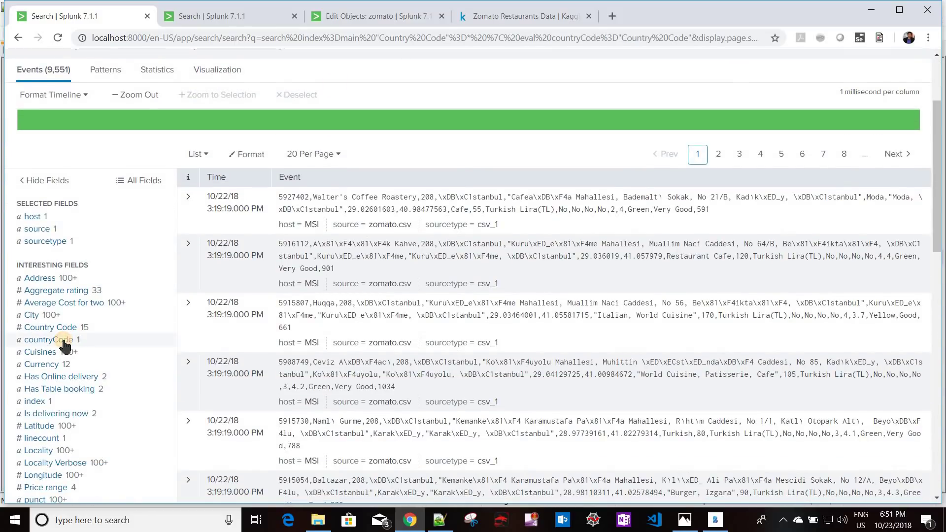
left_click(65, 339)
left_click(288, 151)
scroll(290, 147, "up", 2)
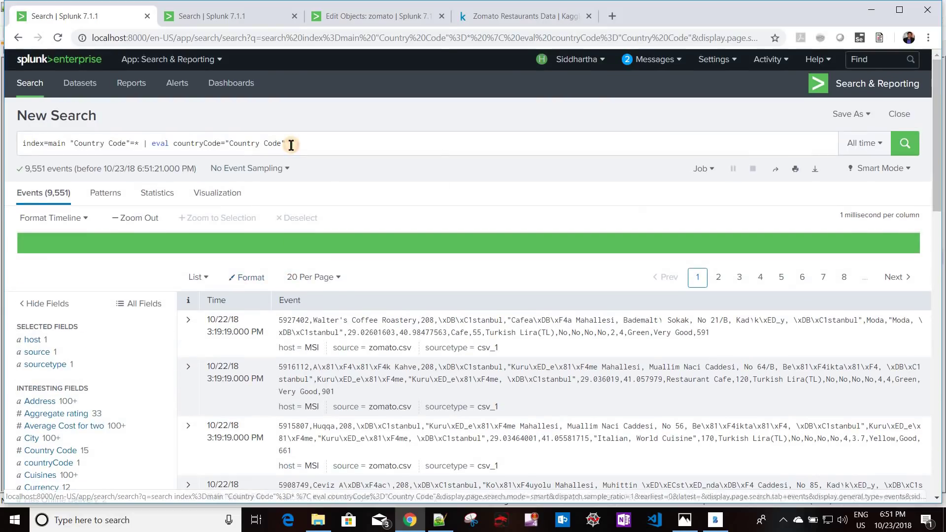
left_click(291, 146)
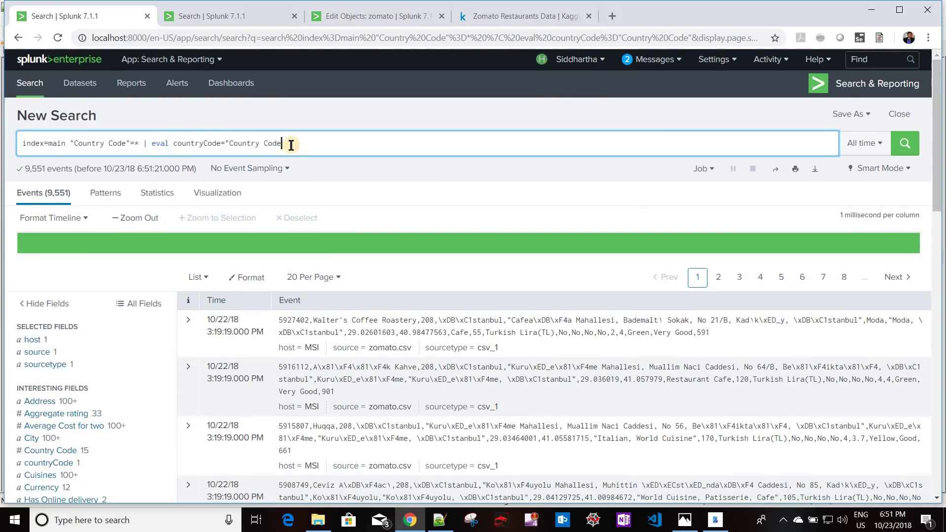
type("'")
left_click(230, 143)
key("BackSpace")
type("'")
key("Return")
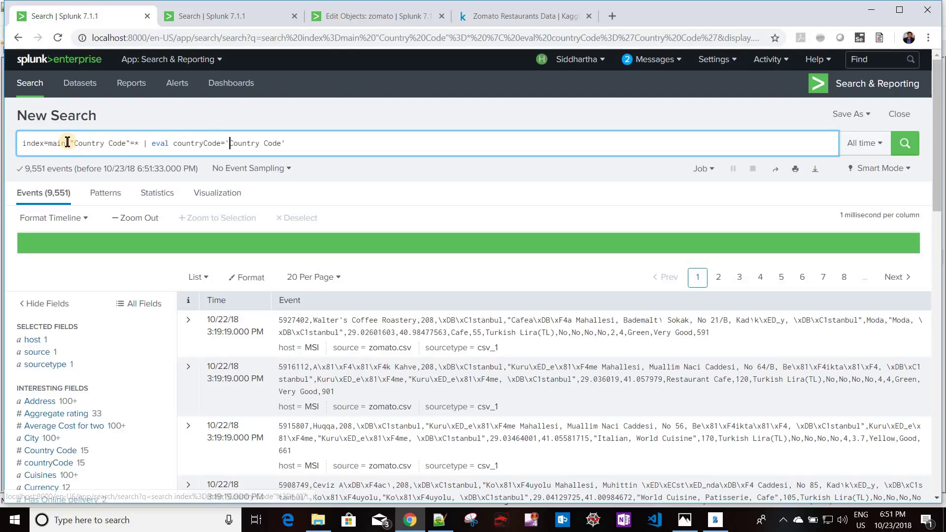
Step: Examine the values of the countryCode field in the search results
left_click(302, 143)
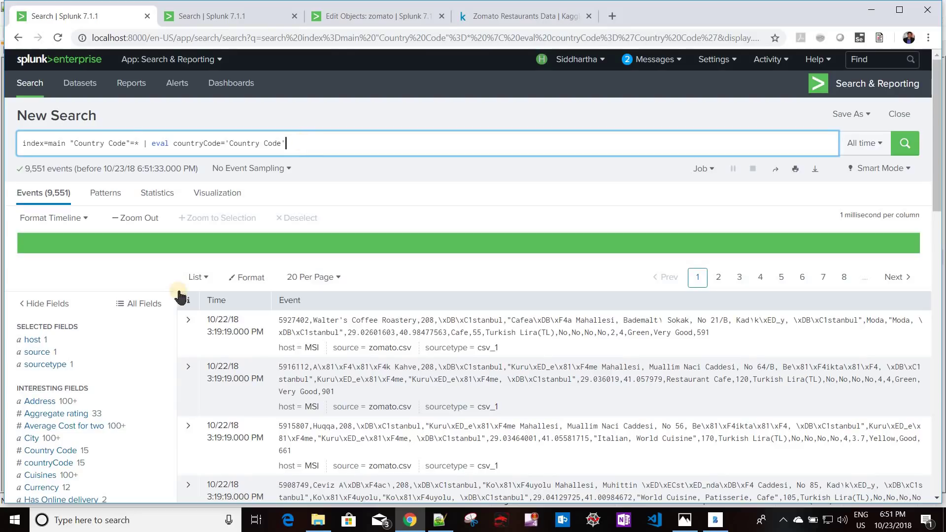
scroll(70, 391, "down", 1)
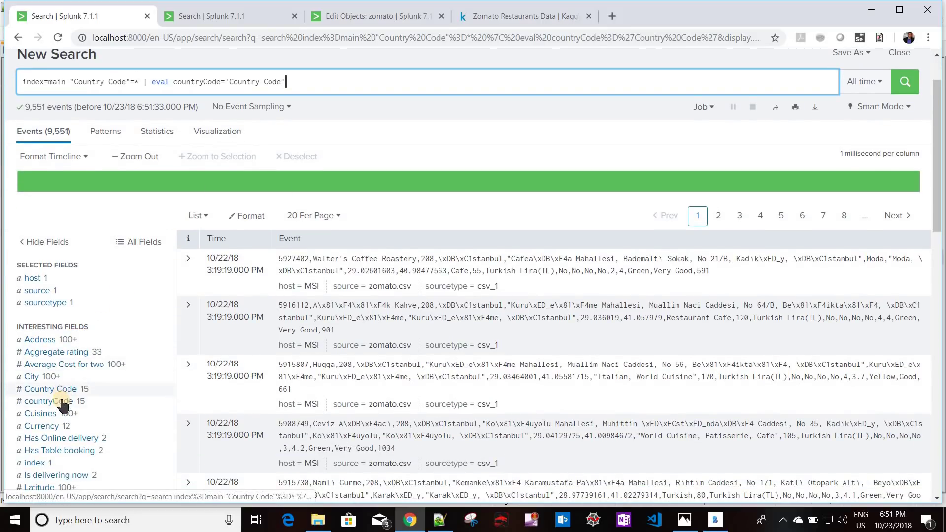
left_click(63, 401)
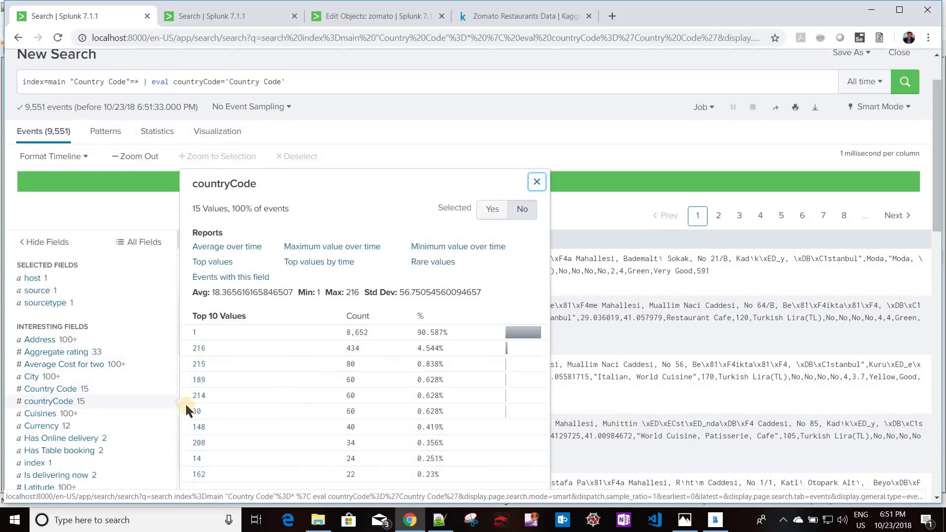
scroll(274, 205, "up", 1)
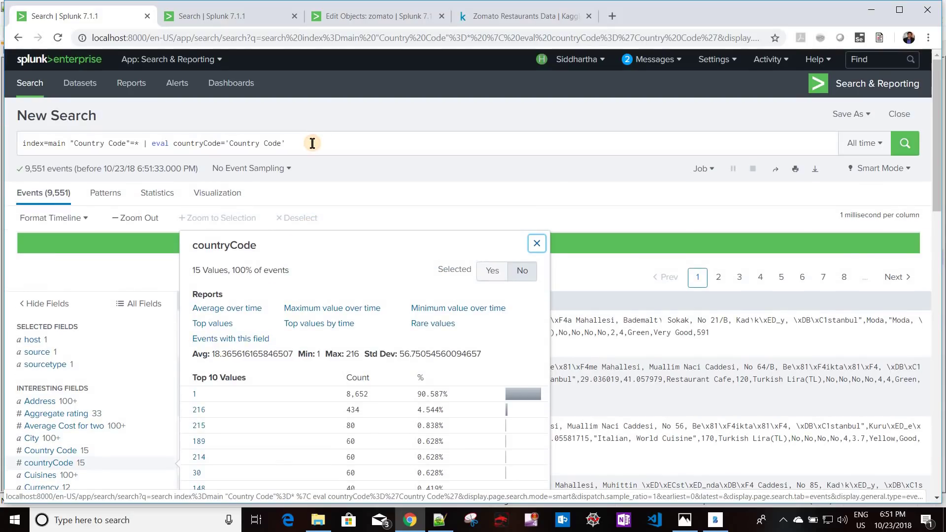
left_click(313, 143)
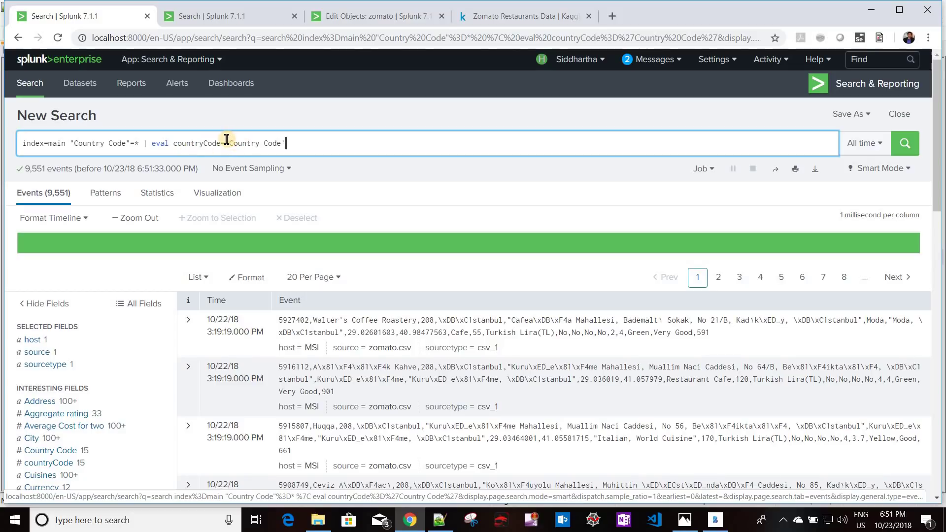
Step: Reopen a blank eval expression form for the continent dataset and enter 'Country Code', copied with its single quotes from the search, as the expression
left_click_drag(227, 139, 291, 139)
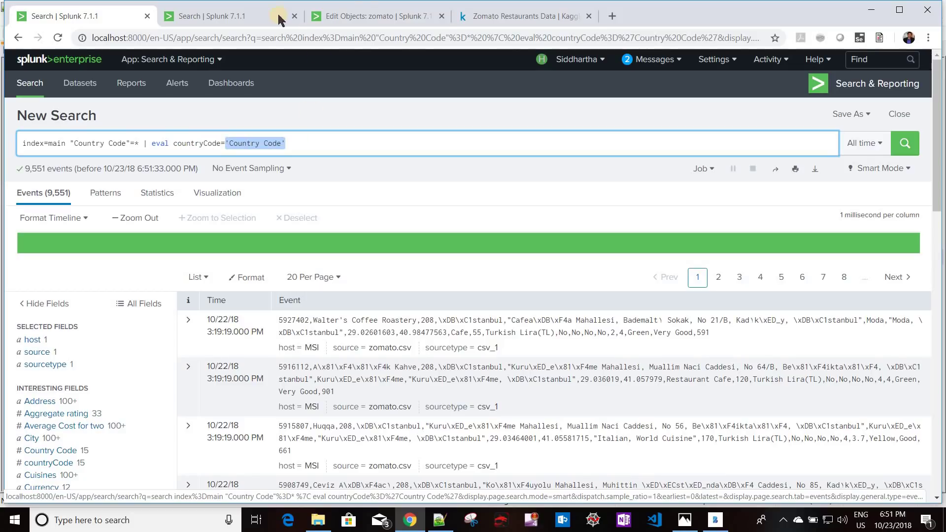
left_click(370, 15)
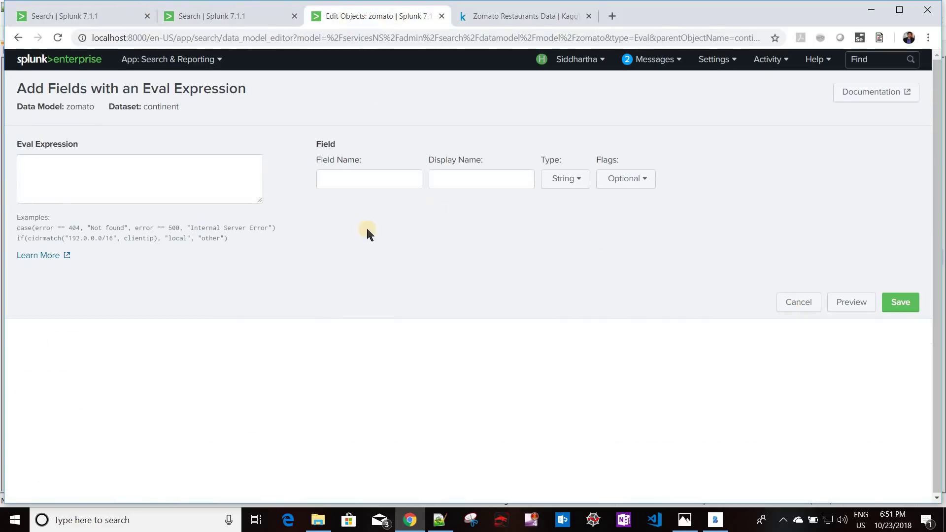
left_click(790, 302)
left_click(895, 254)
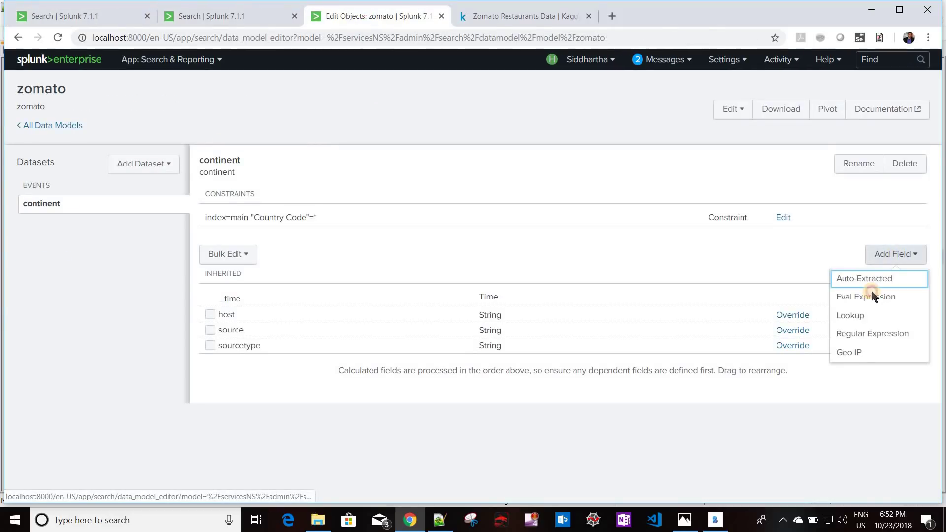
left_click(871, 296)
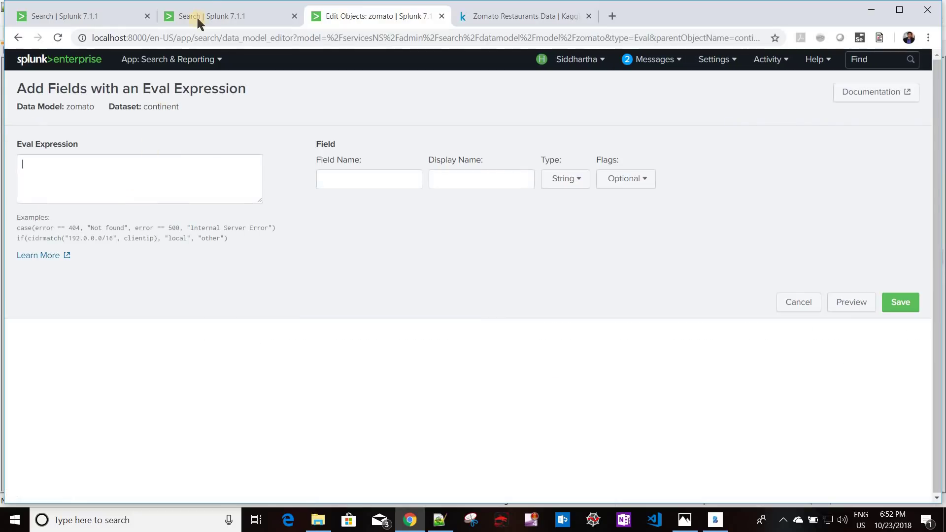
left_click(197, 15)
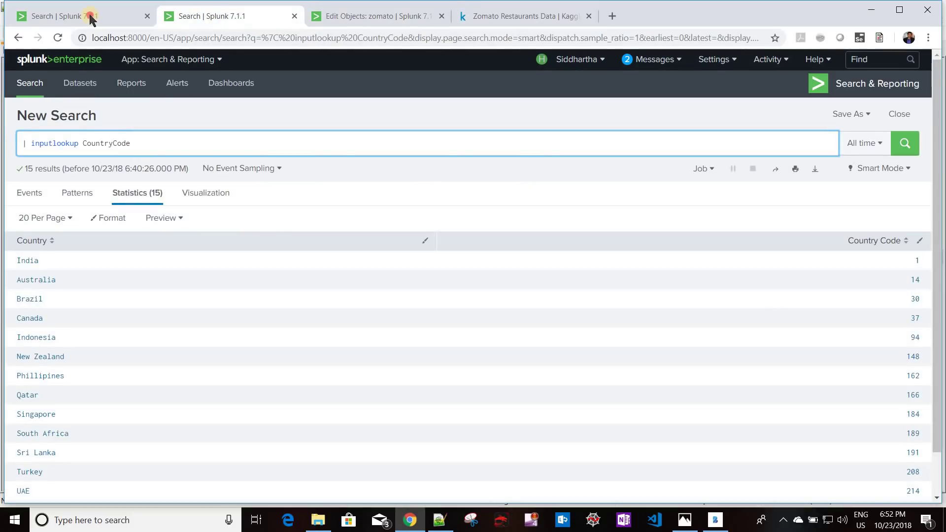
left_click(90, 17)
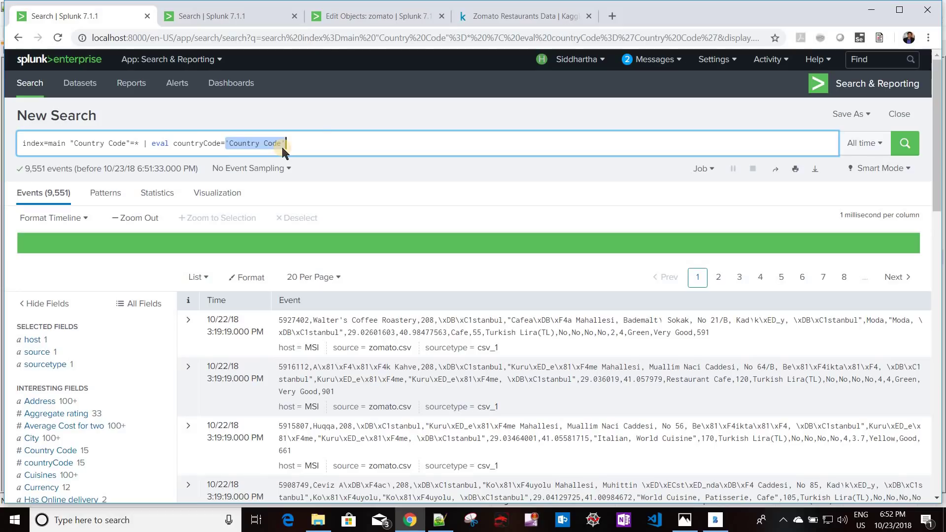
key("ctrl+c")
key("ctrl+3")
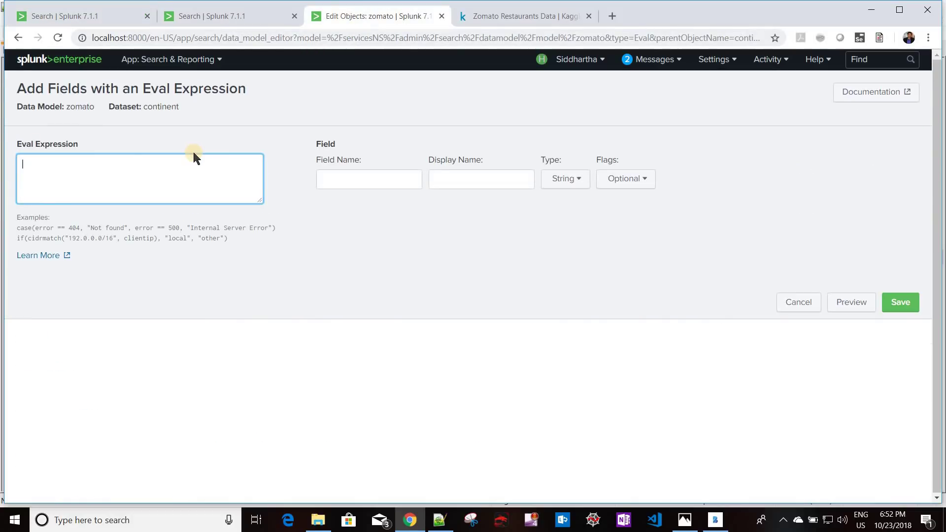
key("ctrl+v")
Step: Set both the field name and display name of the eval field to countryCode, copied from the search, and save the field
left_click(362, 180)
left_click(197, 18)
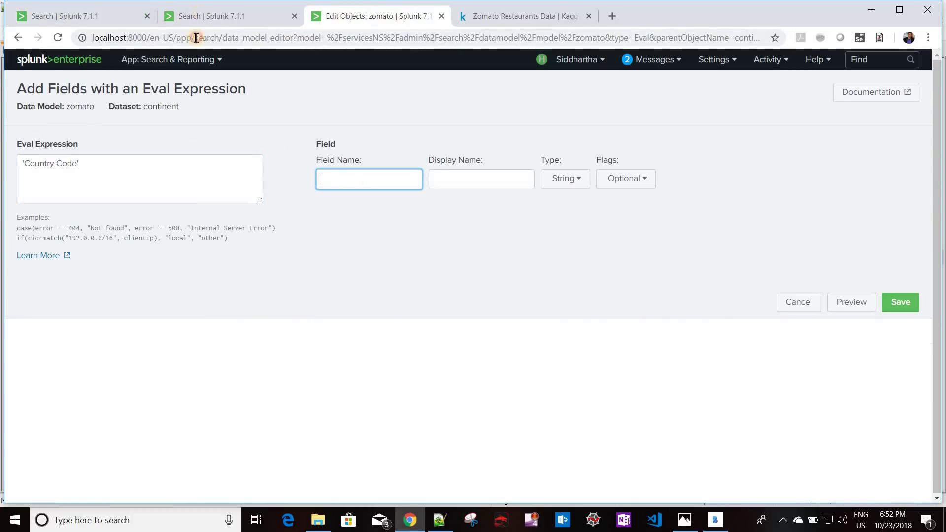
key("ctrl+1")
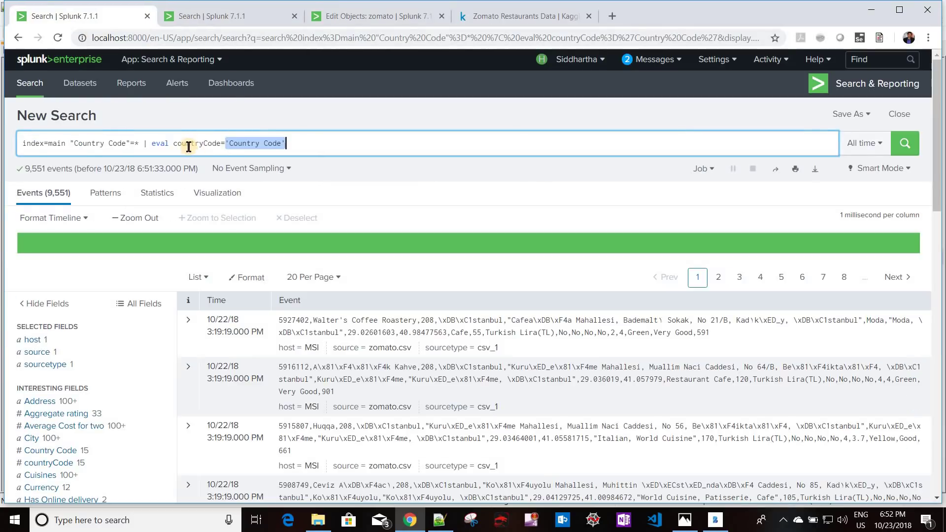
double_click(188, 144)
key("ctrl+c")
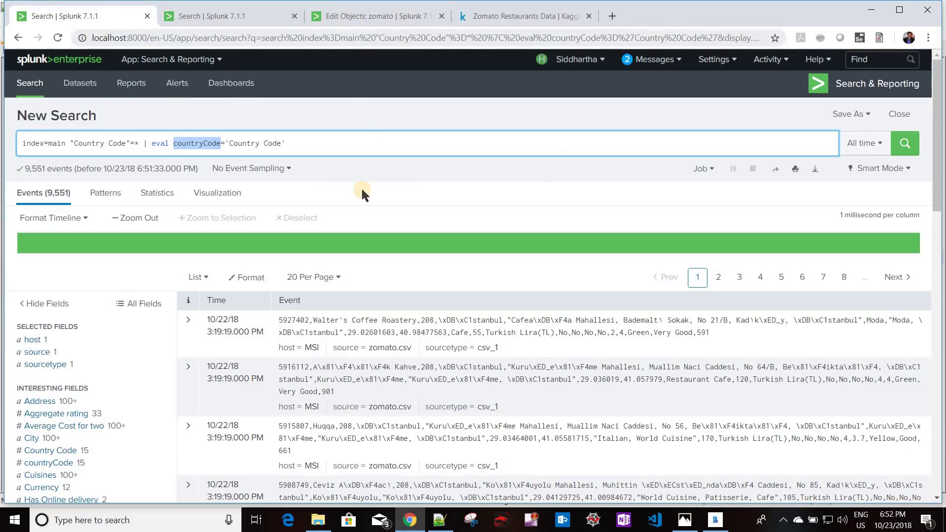
key("ctrl+3")
key("ctrl+v")
left_click(472, 182)
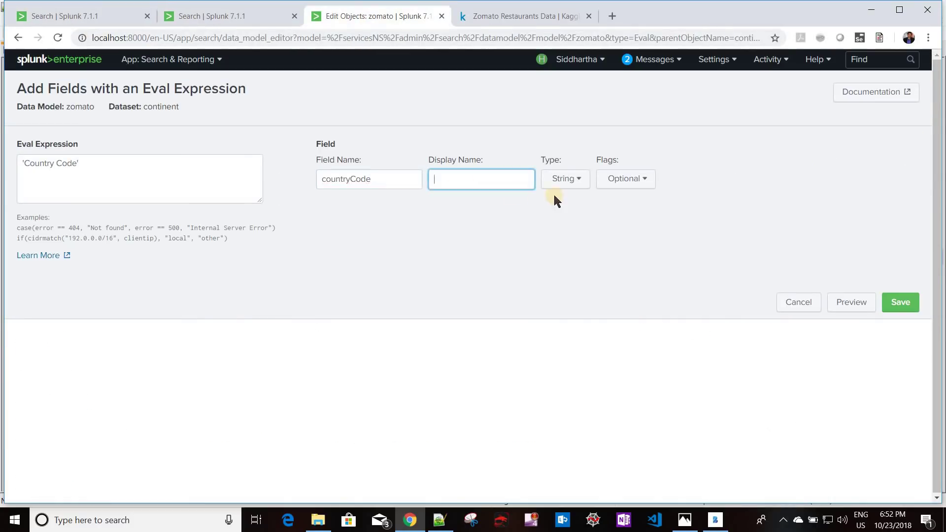
key("ctrl+v")
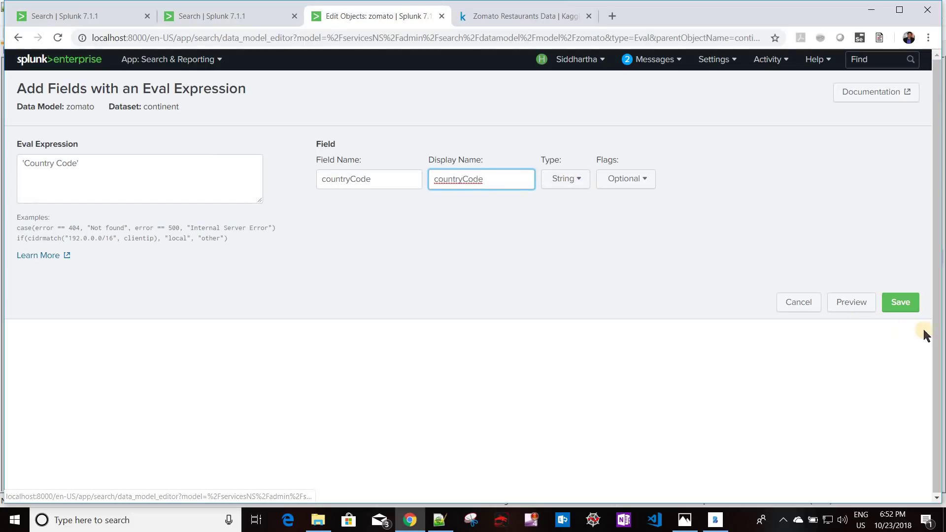
left_click(902, 306)
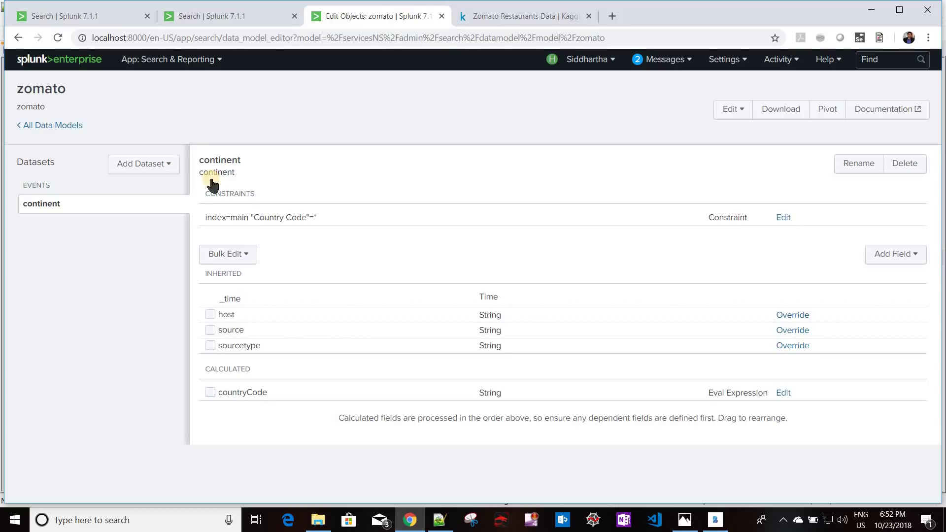
Step: Append | lookup CountryCode "Country Code" AS "Country Code" OUTPUT Country AS Country to the events search
left_click(85, 20)
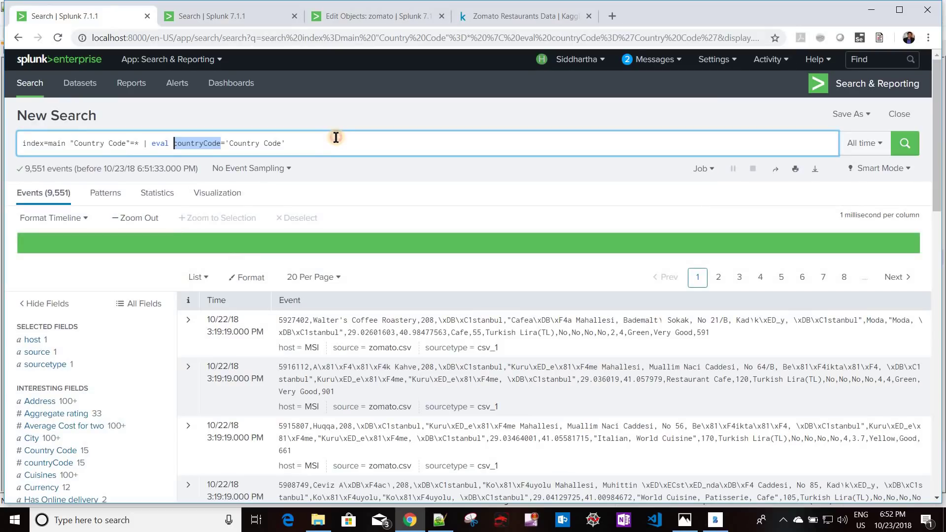
left_click(336, 137)
type("| ")
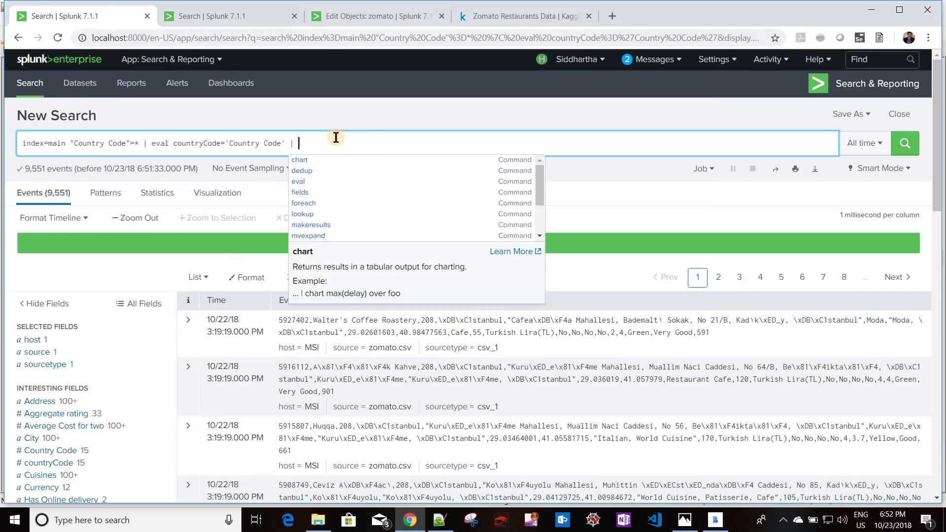
type("looku")
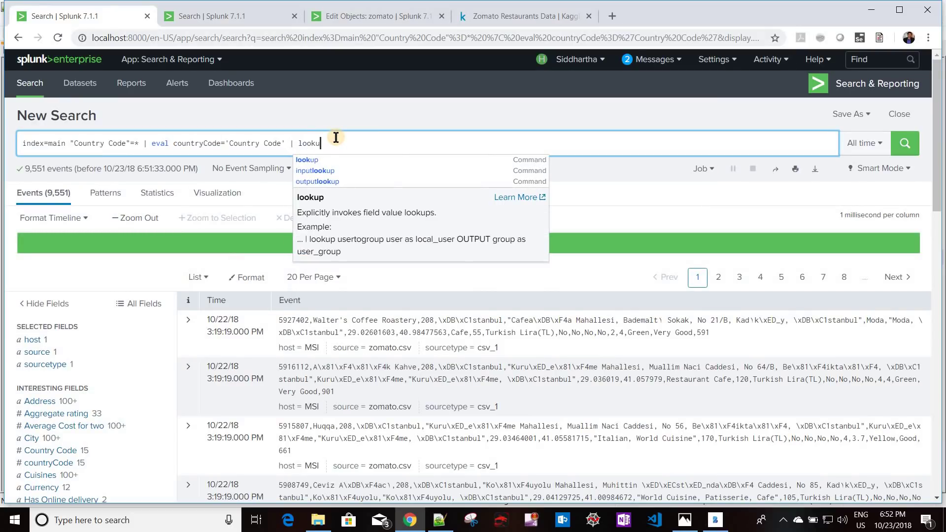
type("p")
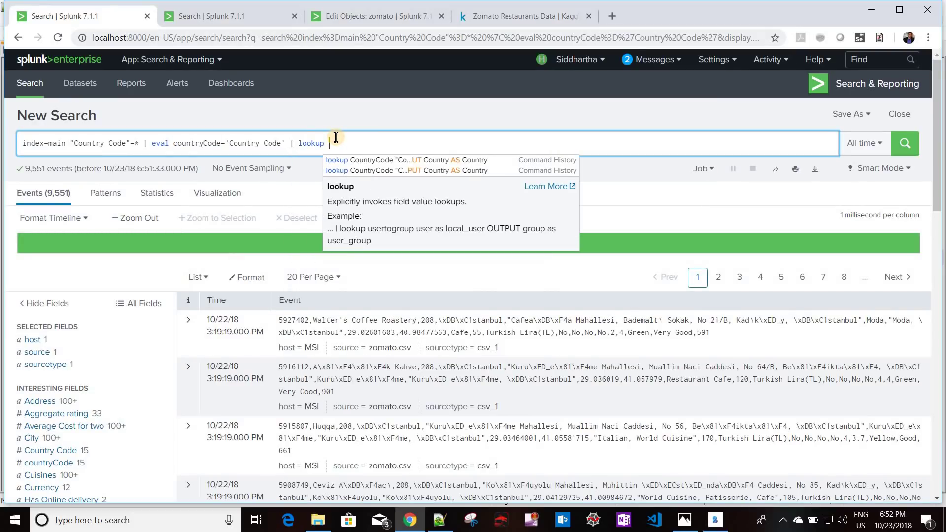
left_click(402, 161)
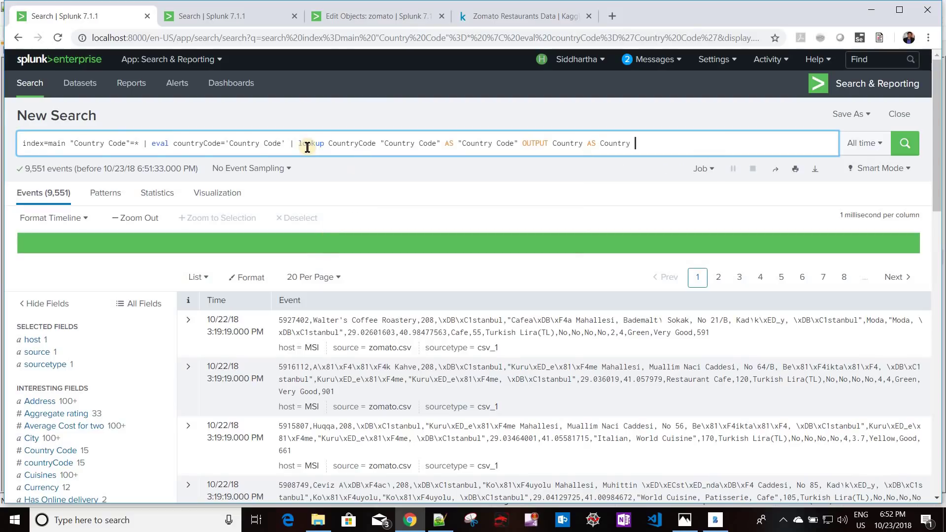
Step: Try running the search with the lookup's first "Country Code" replaced by countryCode, after checking the column name in the CountryCode lookup table
double_click(353, 143)
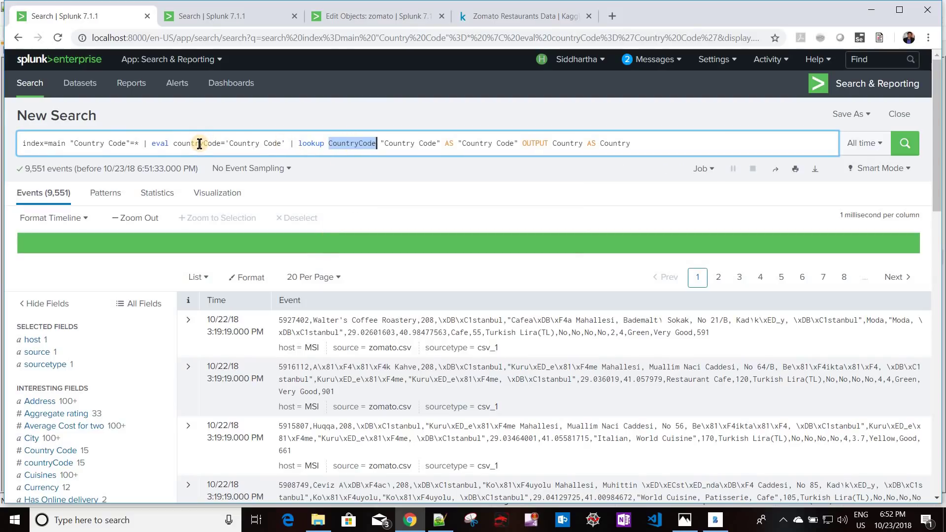
double_click(198, 143)
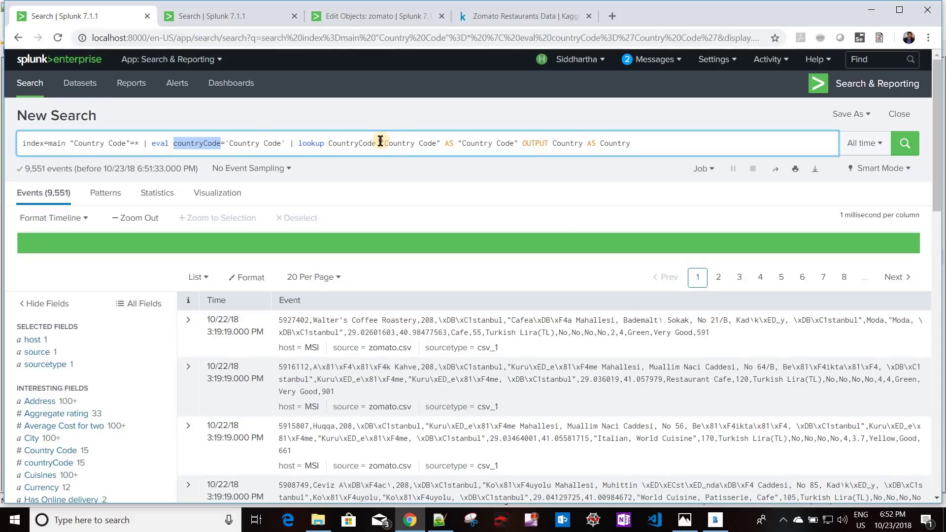
left_click_drag(380, 143, 440, 144)
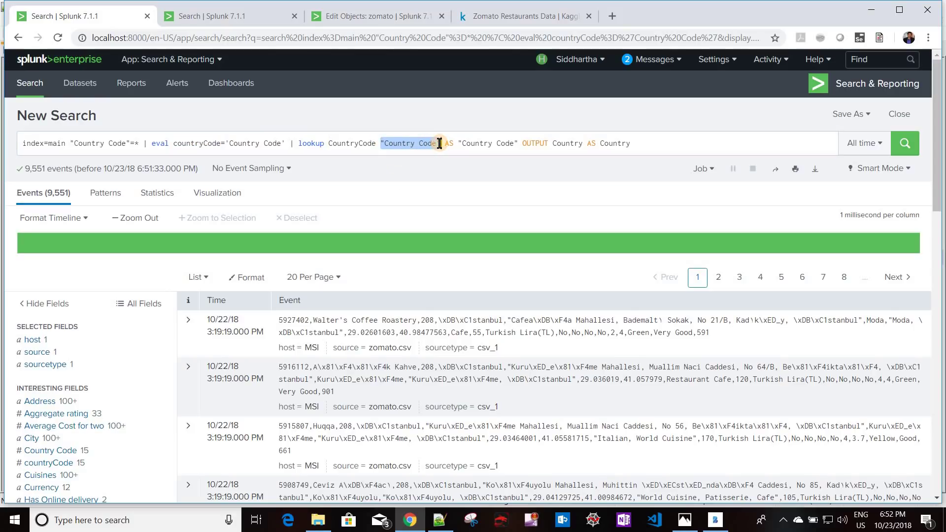
key("ctrl+v")
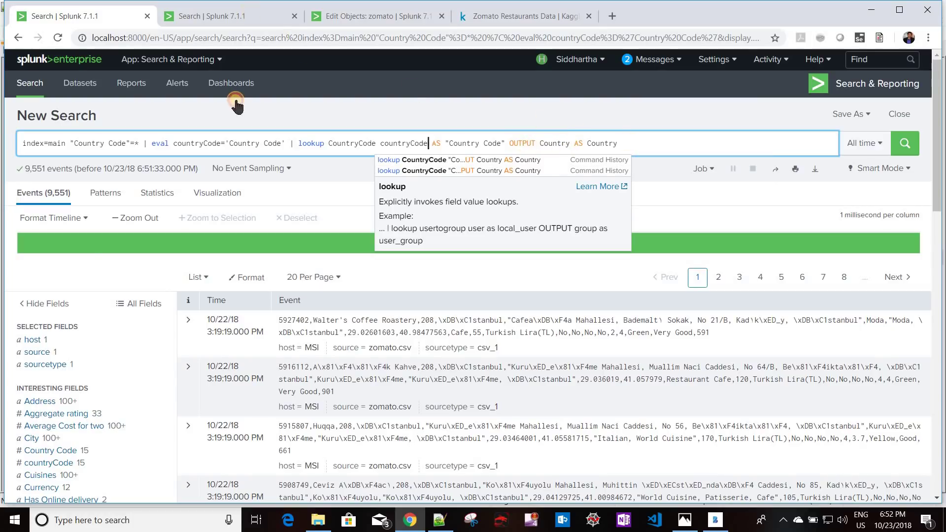
key("ctrl+Tab")
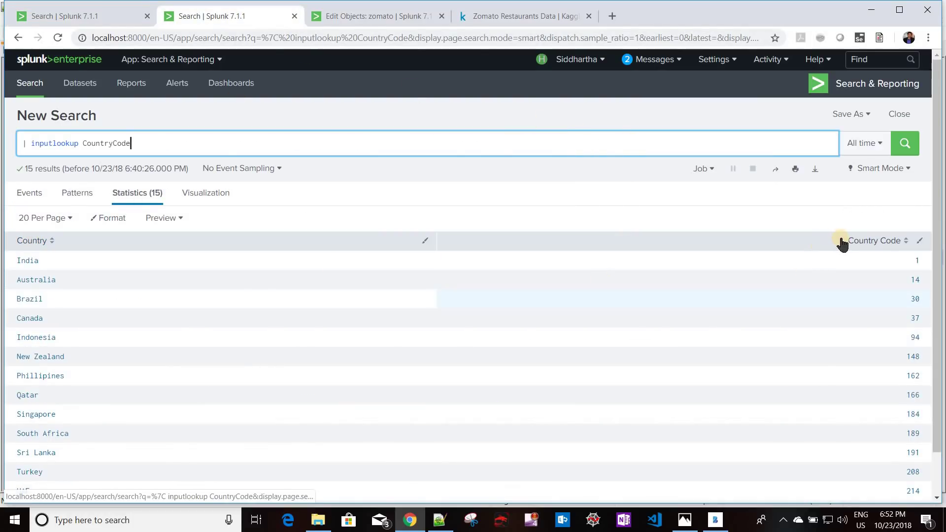
left_click_drag(848, 240, 910, 240)
left_click(902, 243)
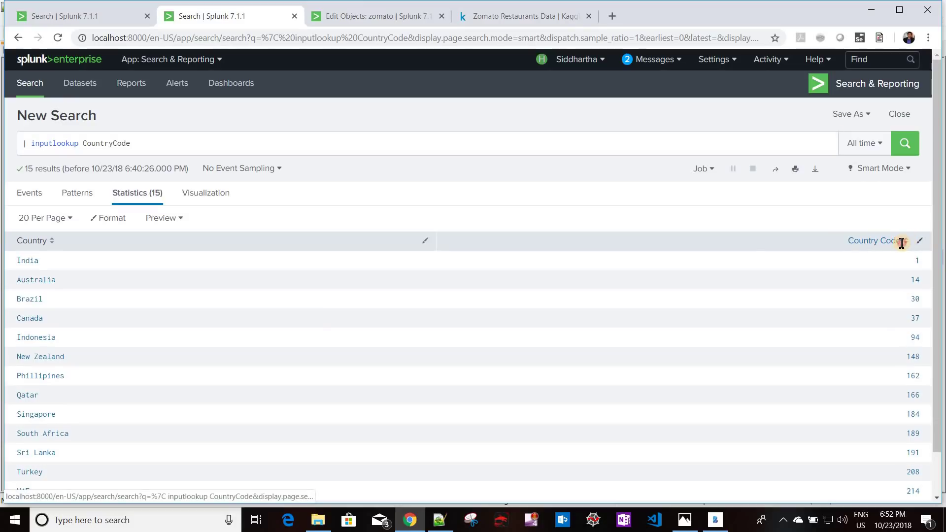
triple_click(902, 243)
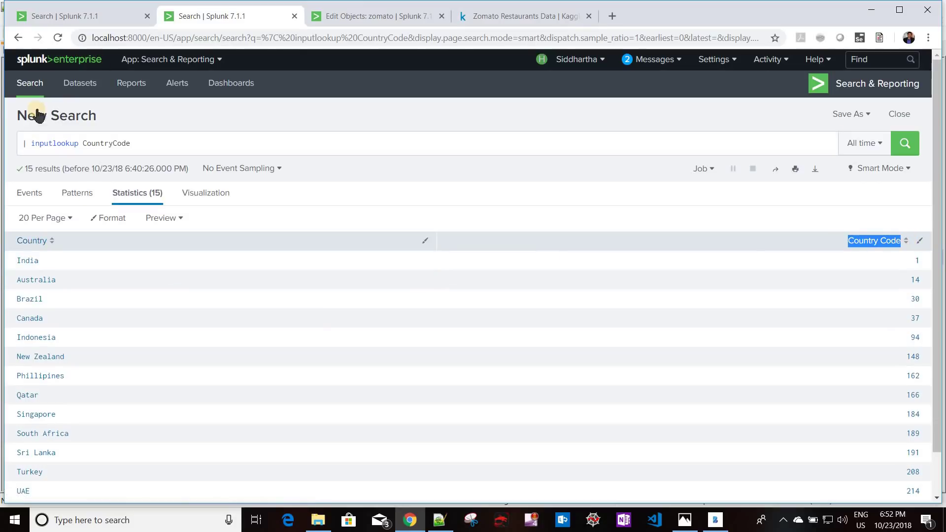
left_click(107, 15)
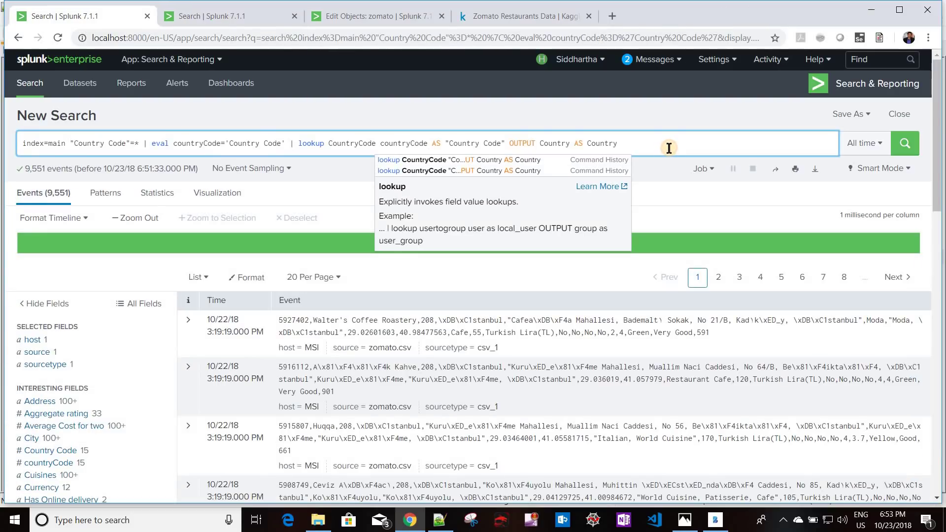
key("Return")
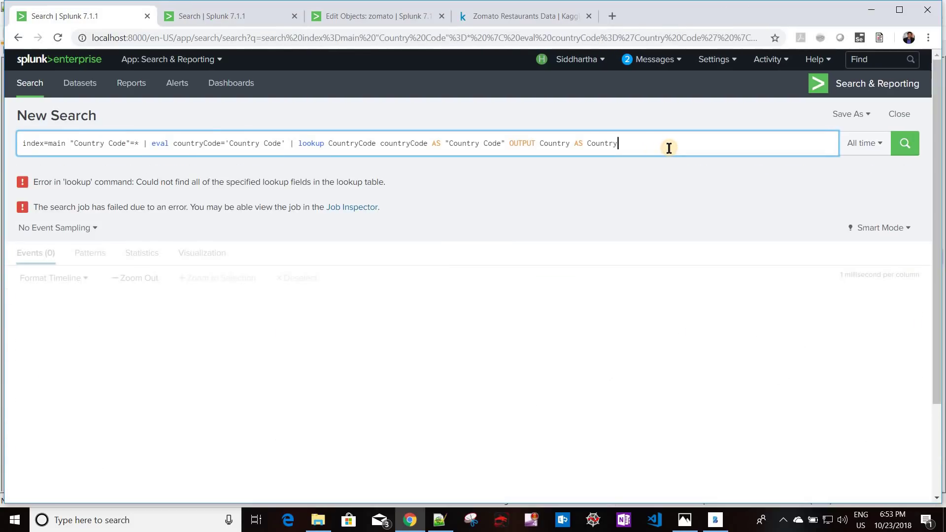
Step: Rewrite the lookup's field mapping as "Country Code" AS countryCode and rerun the search
double_click(405, 142)
key("BackSpace")
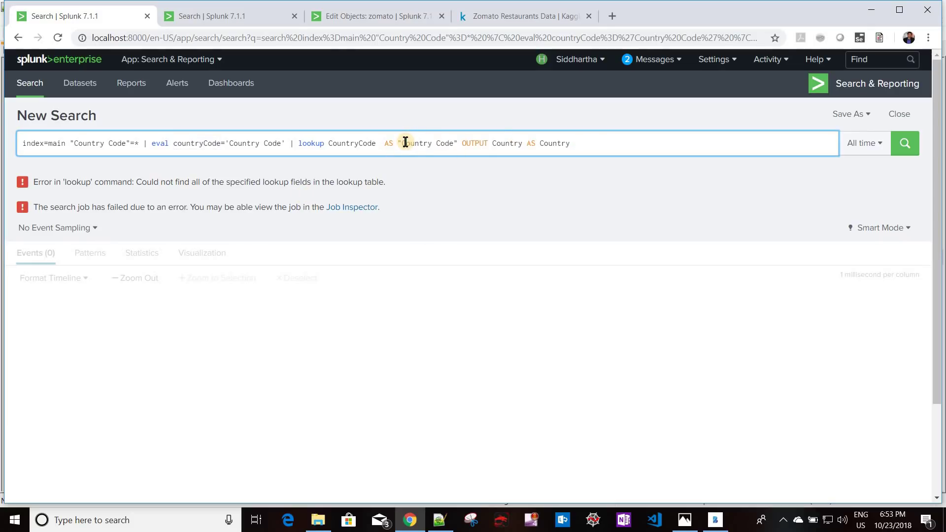
key("Delete")
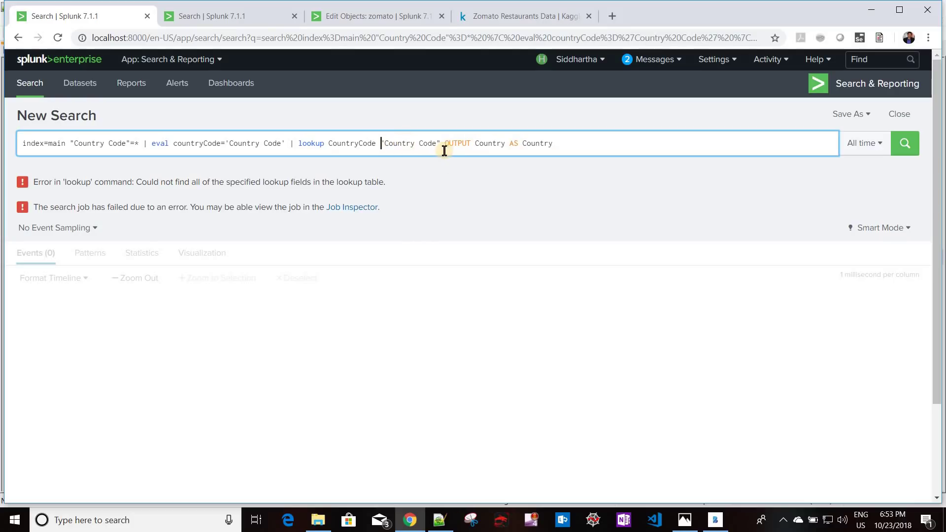
left_click(442, 144)
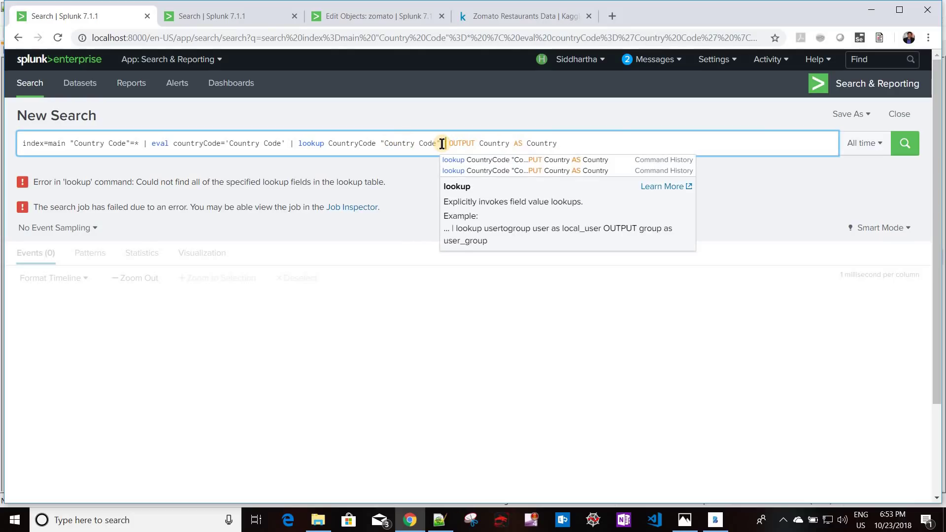
type("AS countryCode")
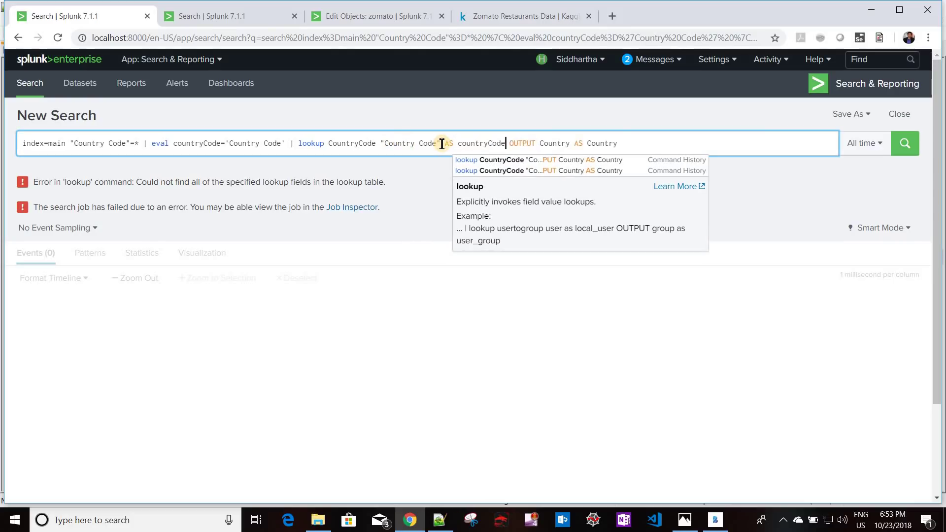
key("Return")
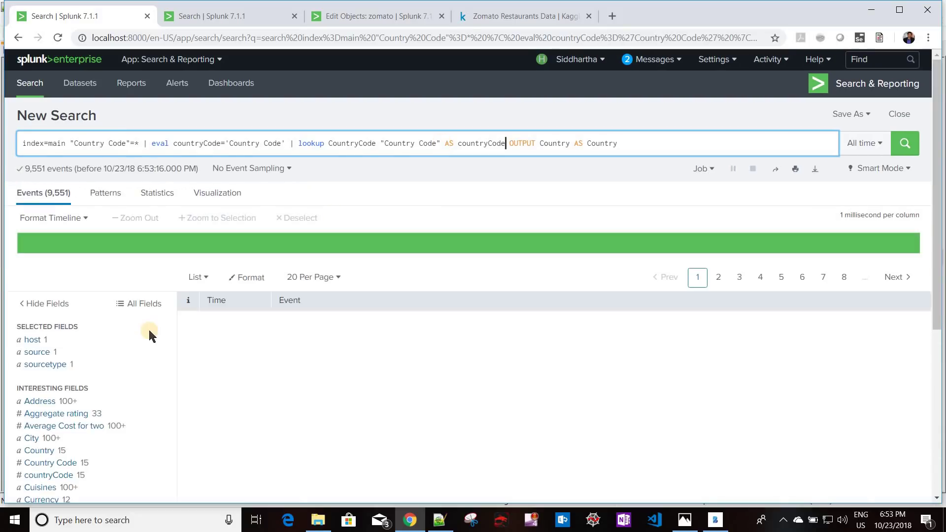
Step: Examine the values of the Country field in the search results
scroll(69, 347, "down", 3)
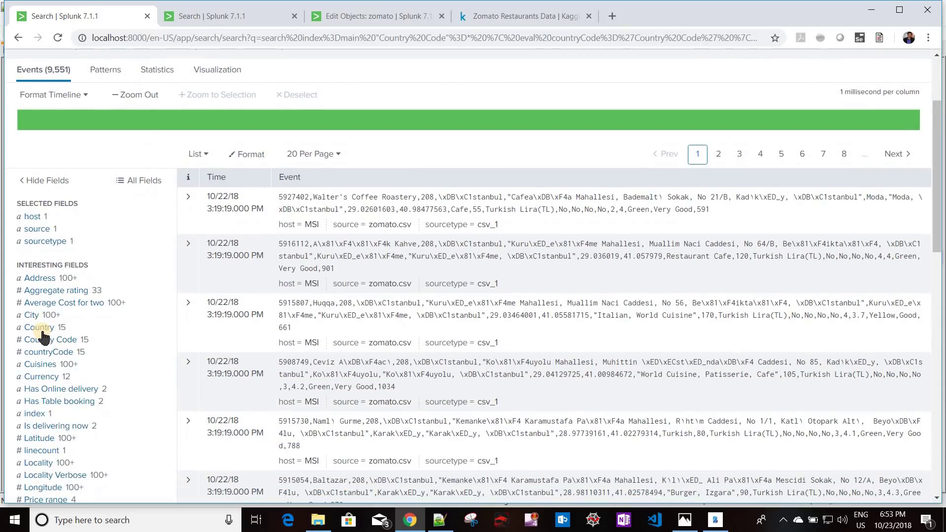
left_click(198, 329)
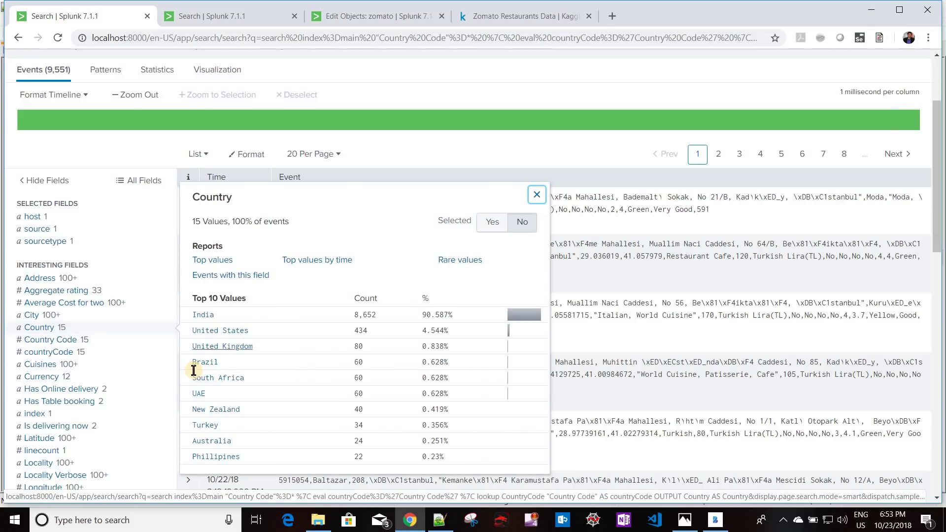
scroll(193, 369, "up", 3)
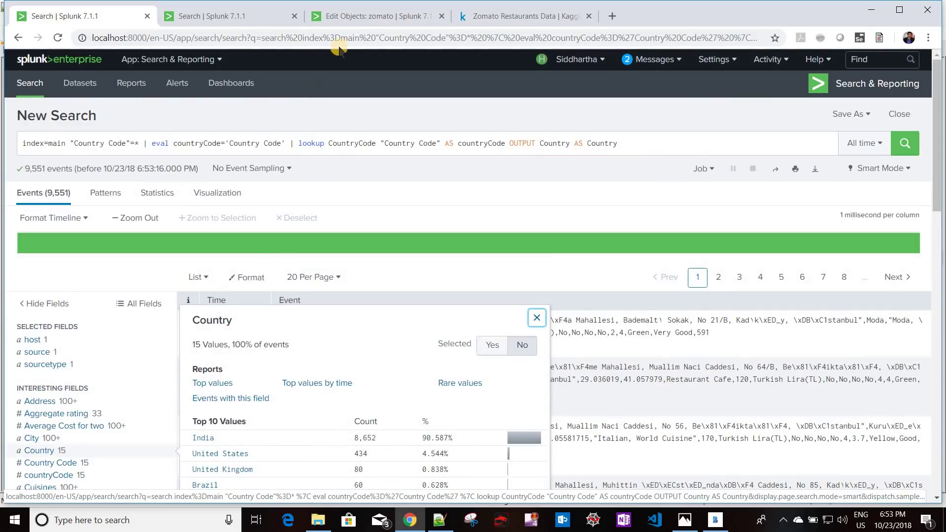
Step: In the zomato data model, start adding a Lookup field to the continent dataset using the CountryCode lookup table
left_click(362, 17)
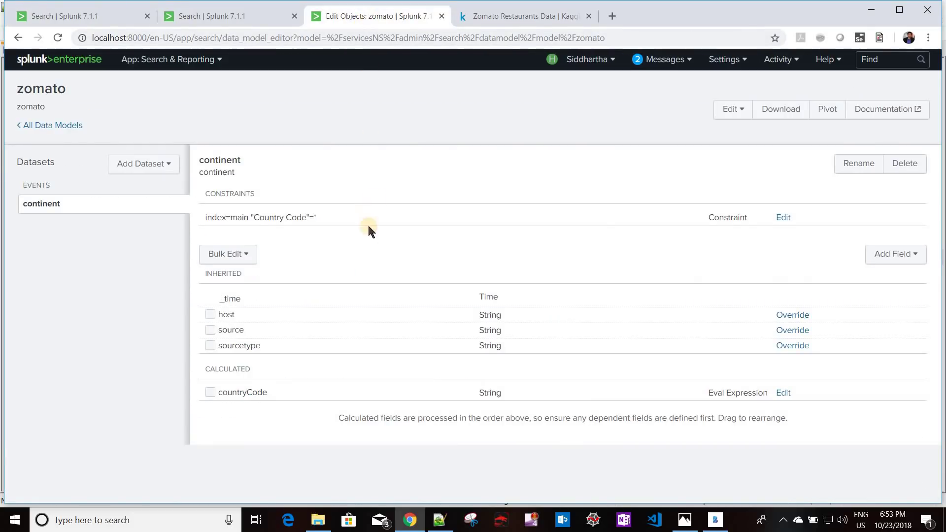
left_click(902, 255)
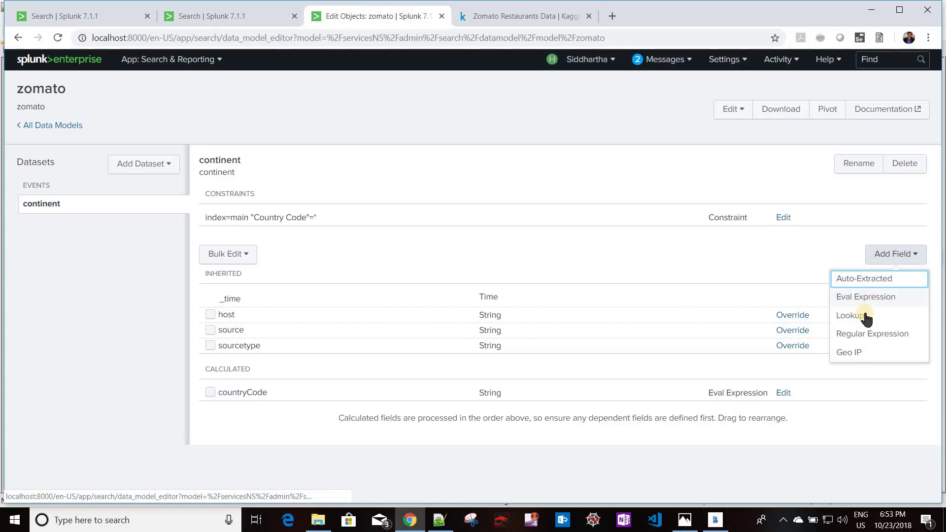
left_click(862, 315)
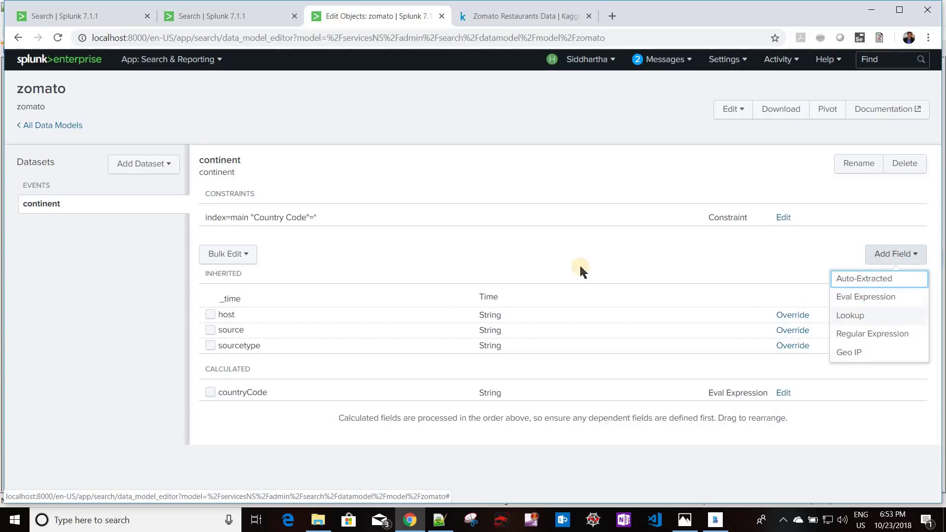
left_click(52, 170)
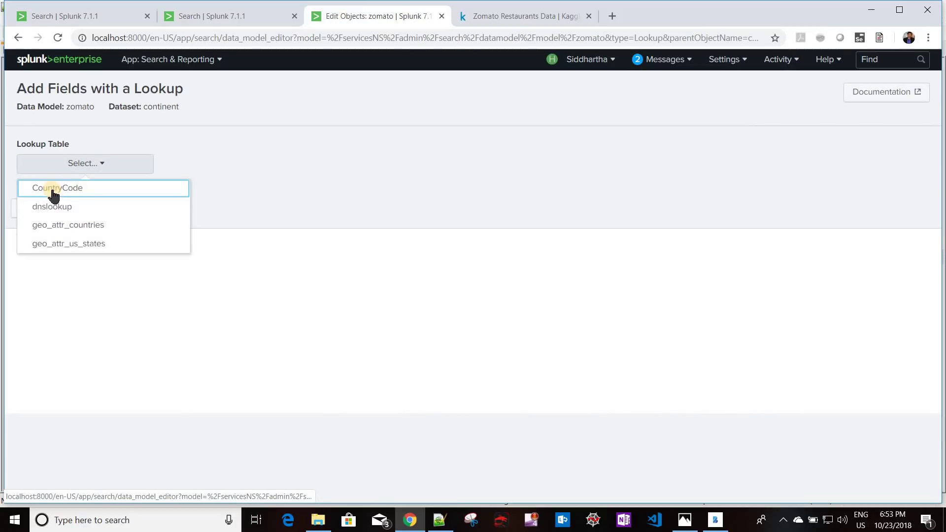
left_click(53, 188)
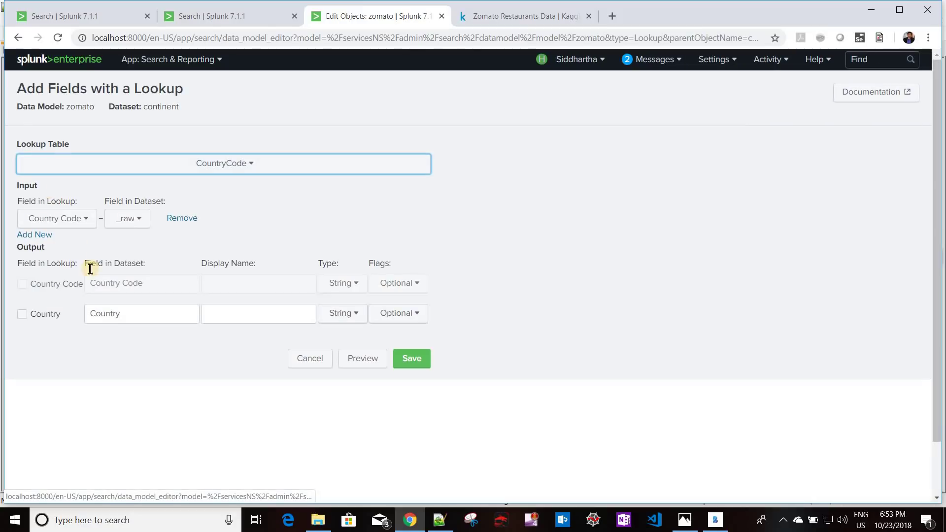
Step: Match the lookup's Country Code input to the dataset's countryCode field, enable Country as the output field, and save the lookup
left_click(71, 226)
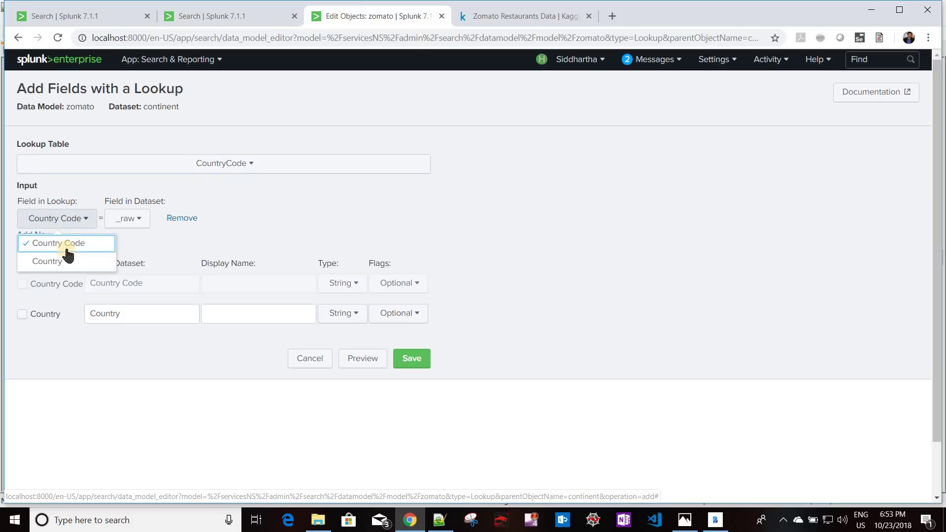
left_click(142, 222)
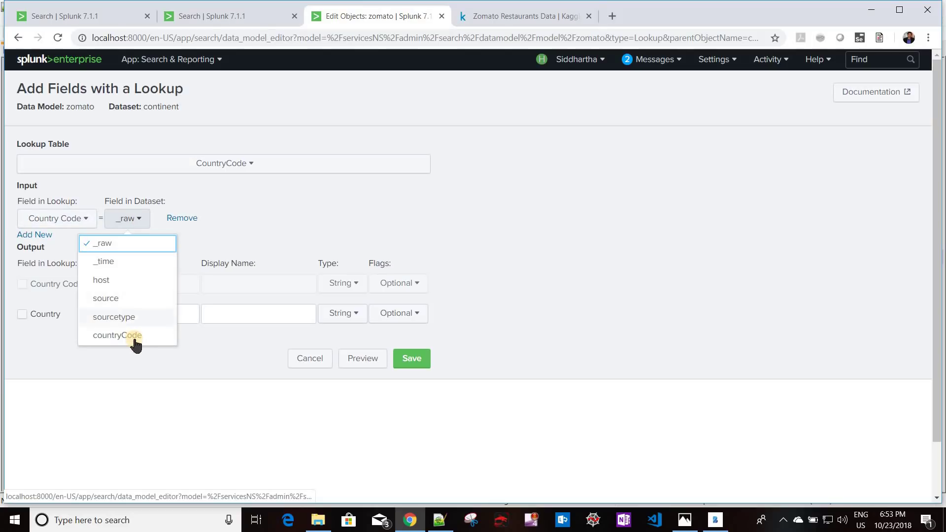
left_click(133, 337)
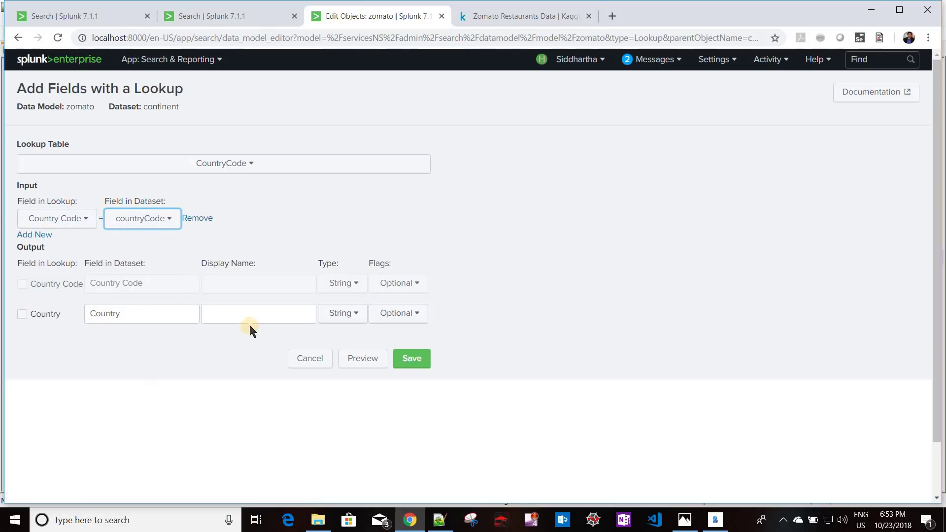
double_click(129, 314)
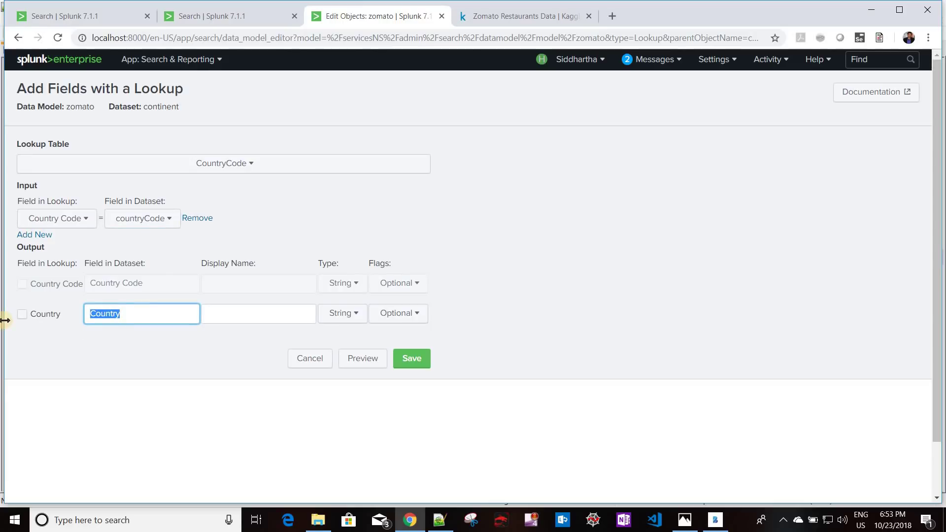
left_click(24, 316)
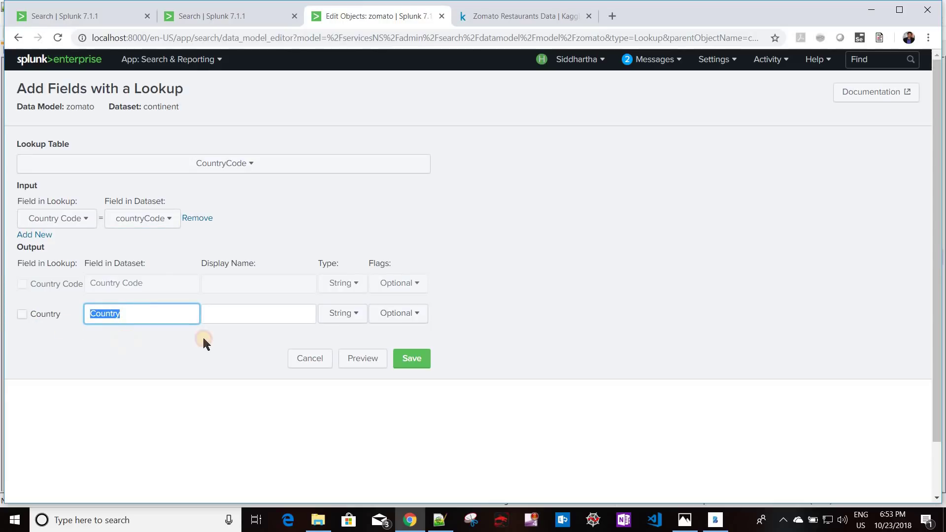
left_click(237, 321)
left_click(417, 362)
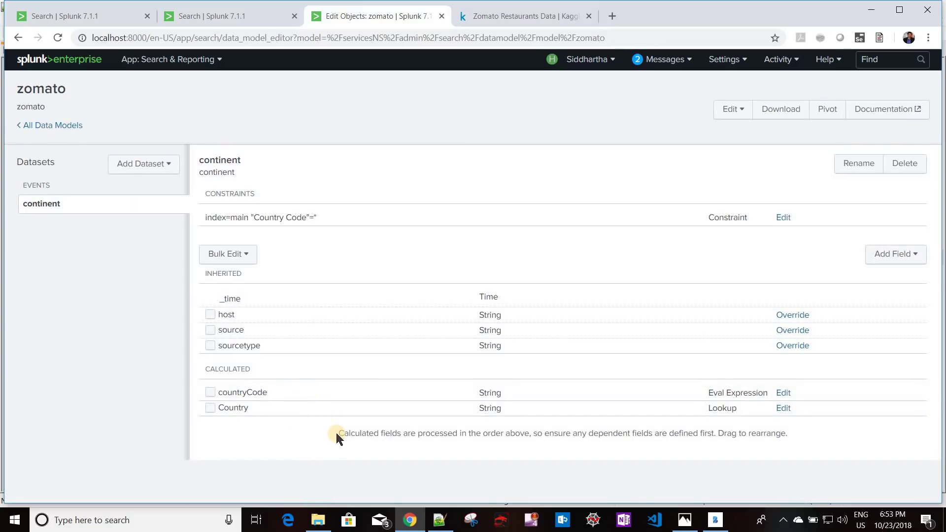
left_click_drag(338, 434, 793, 437)
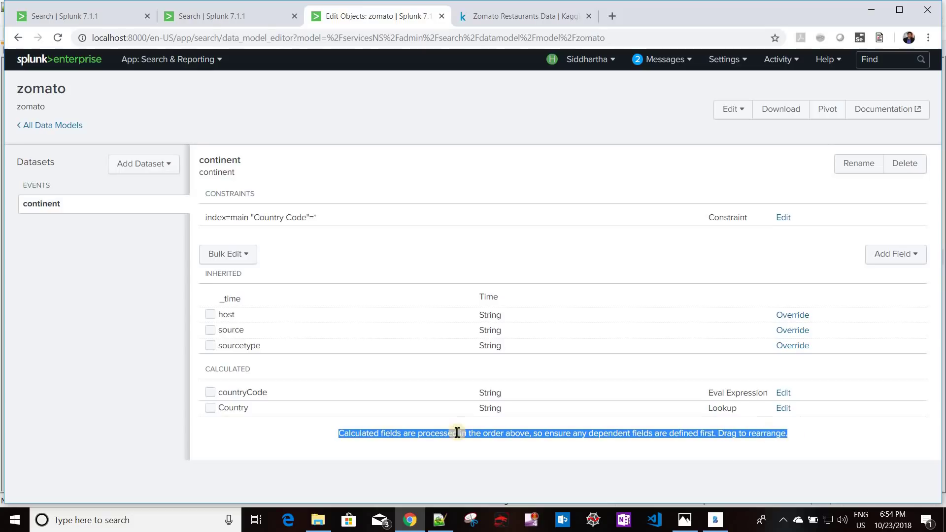
left_click(221, 411)
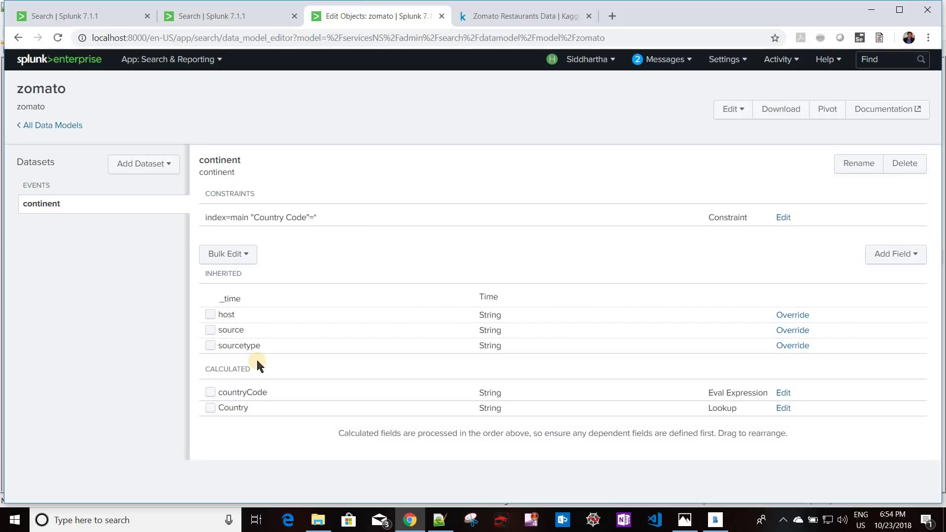
Step: Append the | eval continent = case(Country IN (...)) line from queries.txt in Notepad++ to the end of the events search in Splunk
left_click(231, 17)
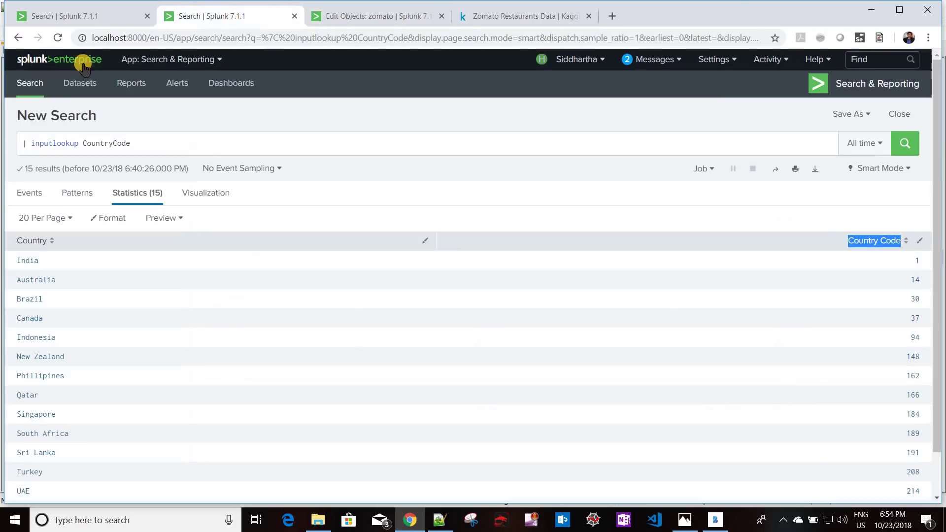
left_click(93, 15)
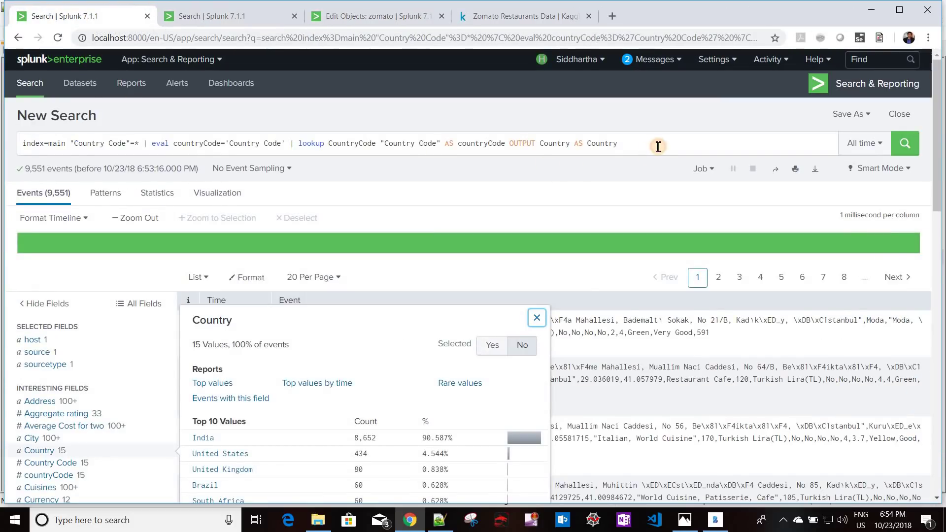
left_click(657, 147)
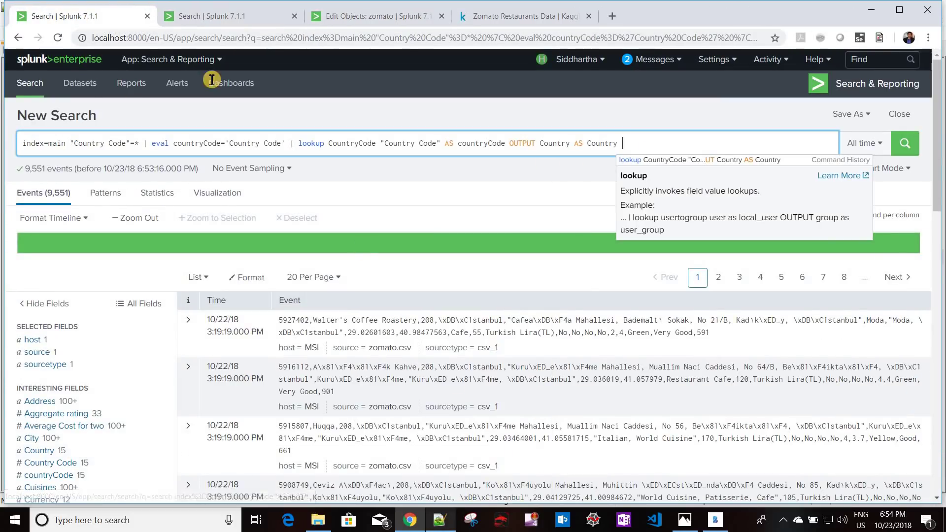
left_click(441, 521)
key("ctrl+Tab")
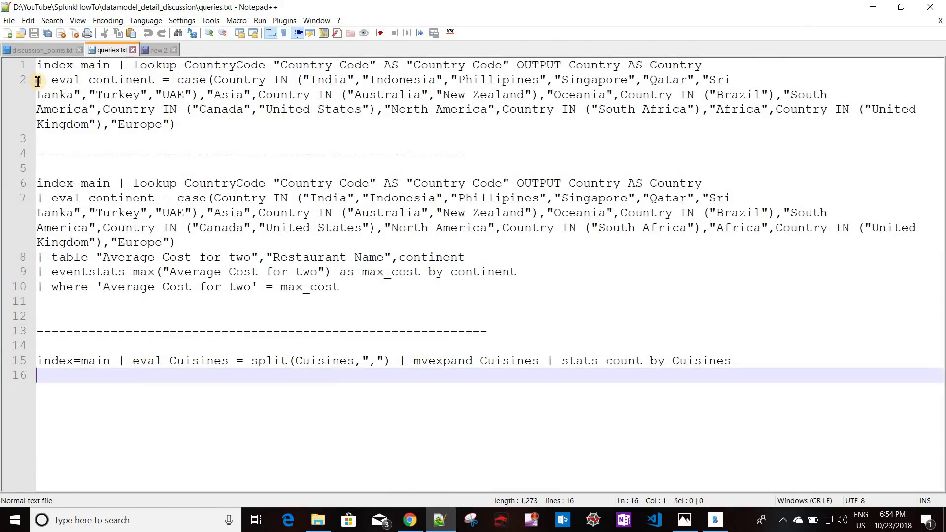
left_click_drag(38, 80, 184, 124)
key("ctrl+c")
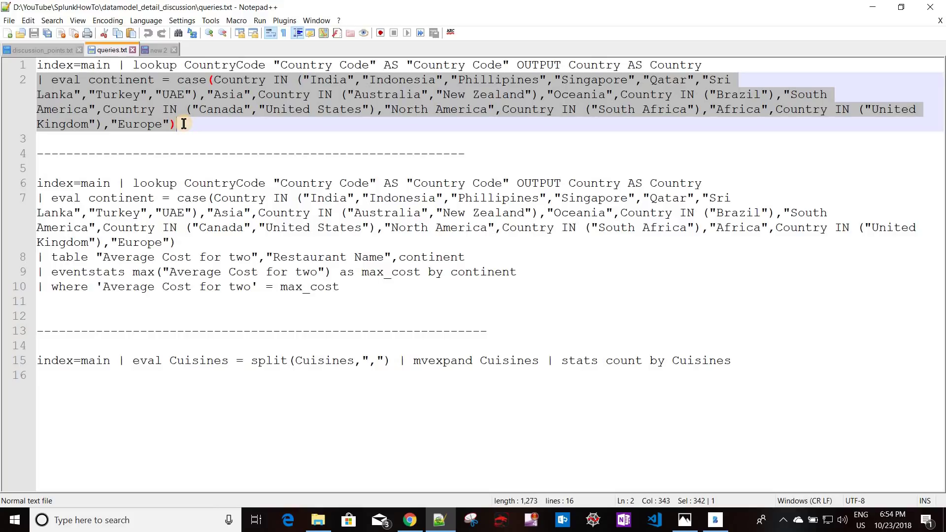
key("alt+Tab")
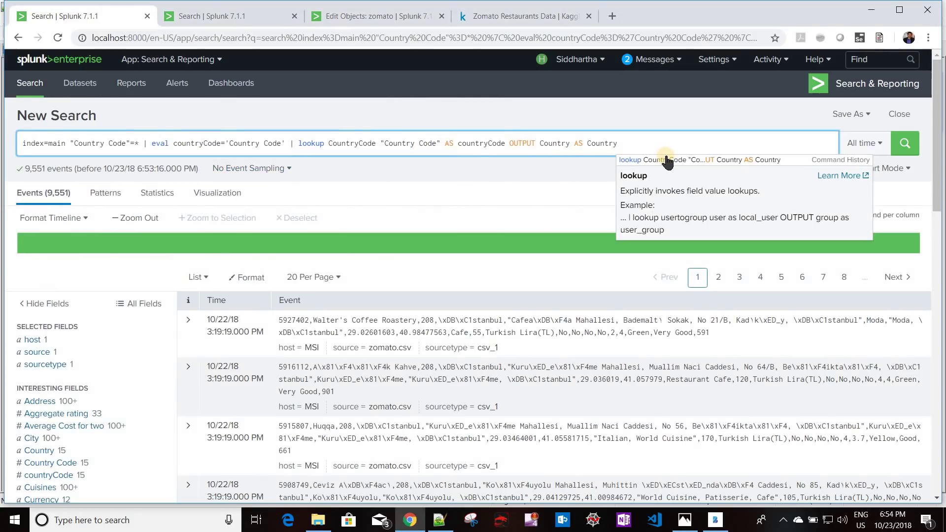
key("ctrl+v")
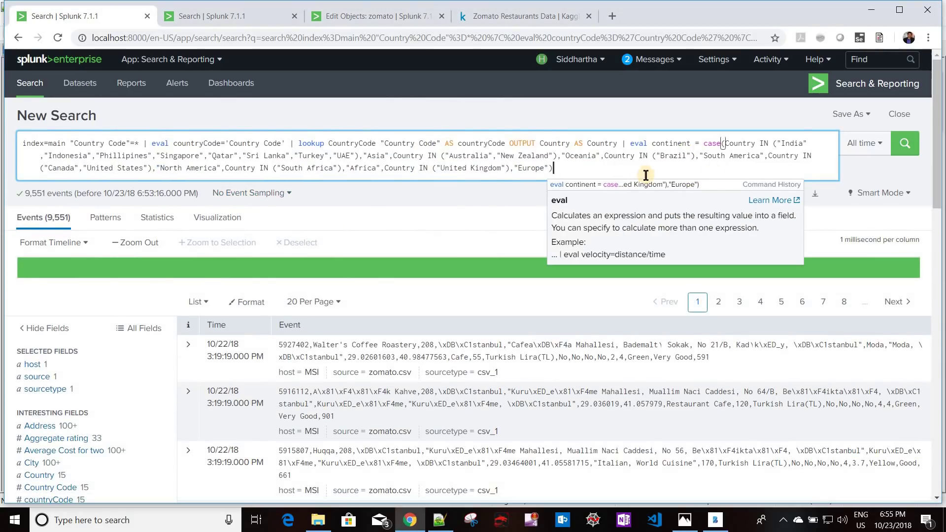
Step: Review the continent case expression, run the search, and examine the values of the continent field
left_click(676, 144)
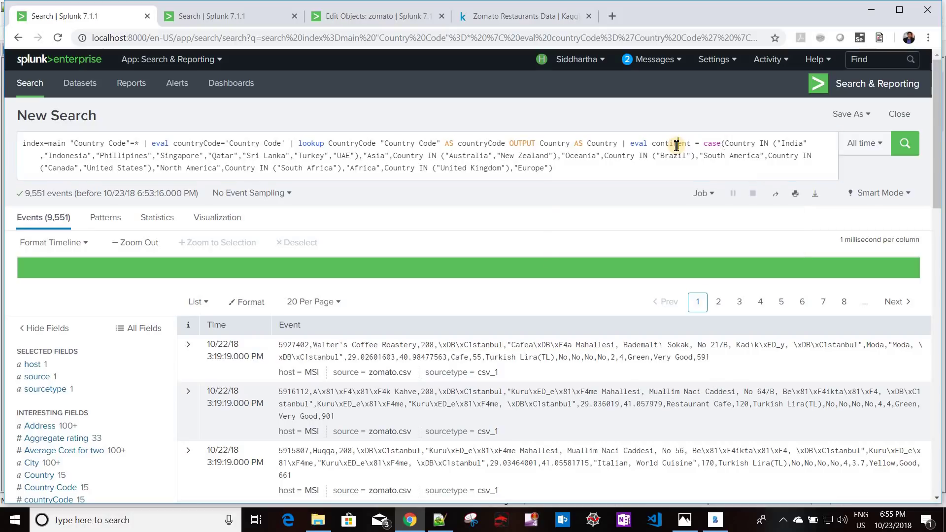
double_click(676, 144)
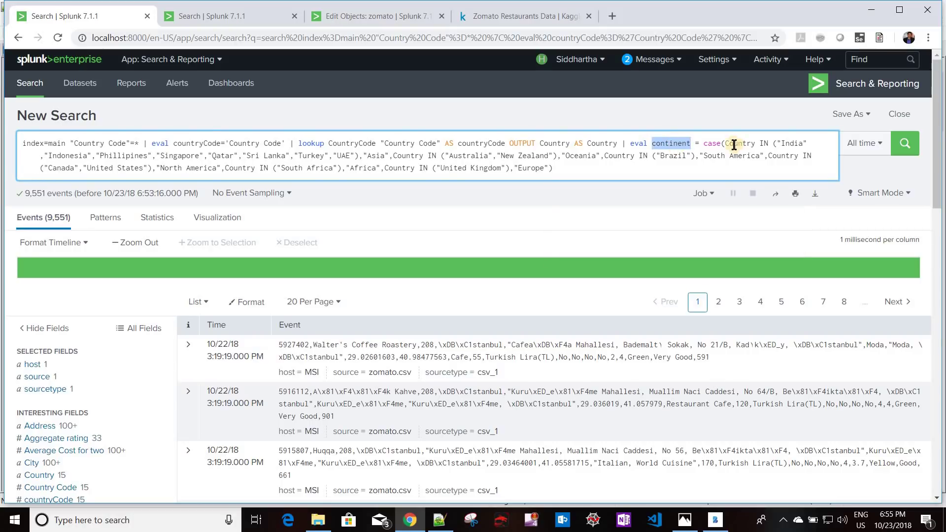
double_click(711, 143)
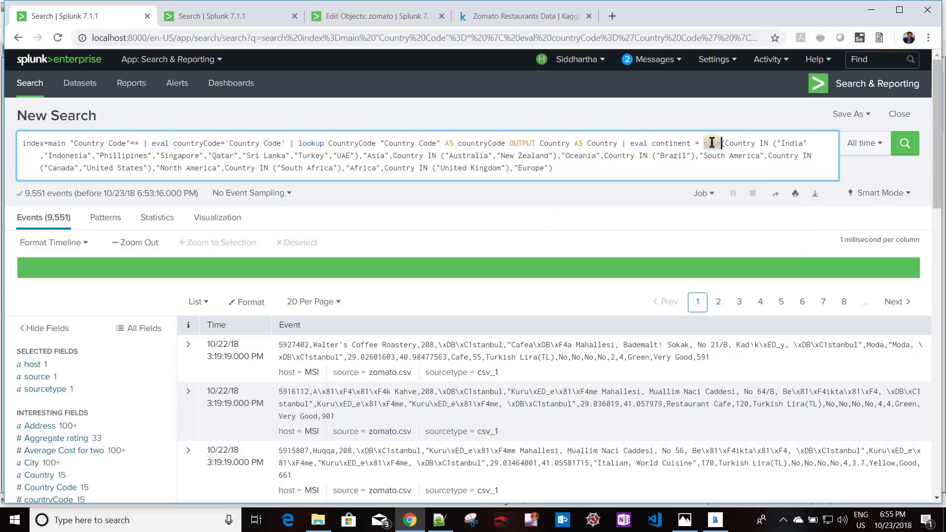
double_click(742, 144)
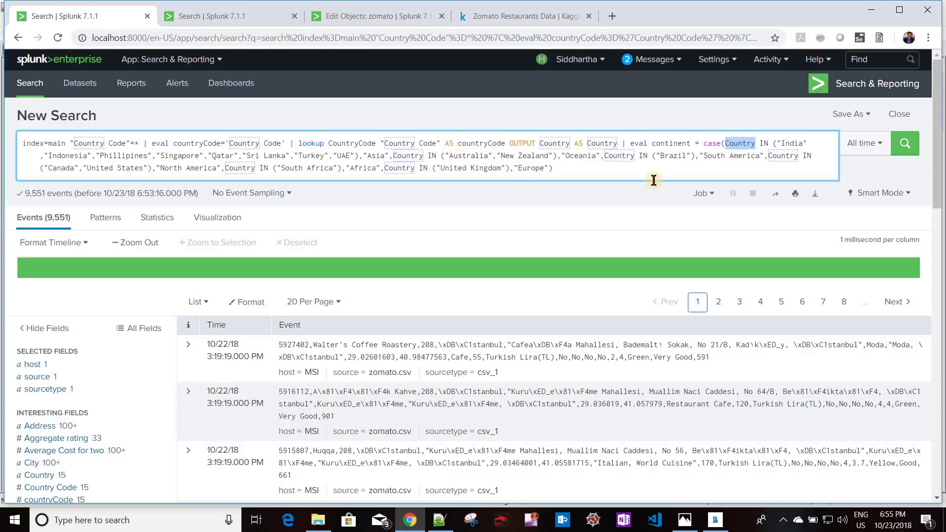
left_click(675, 168)
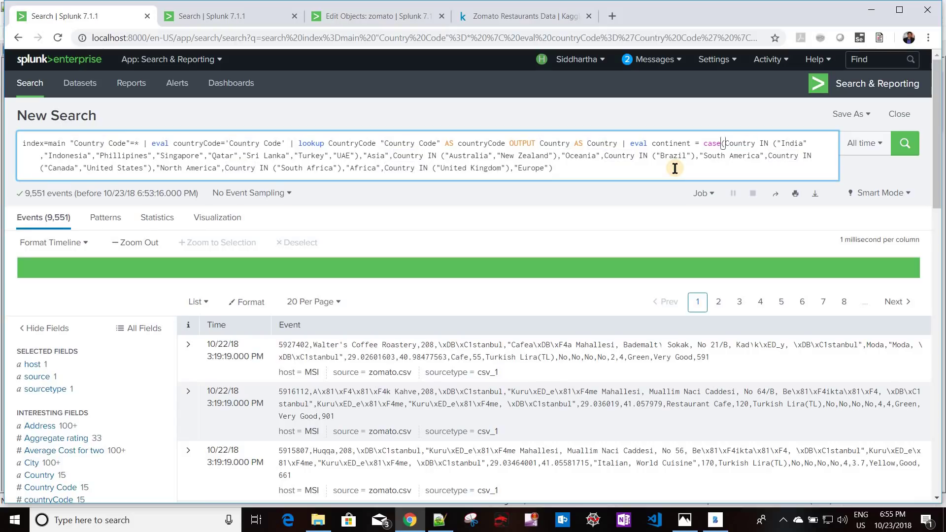
key("Return")
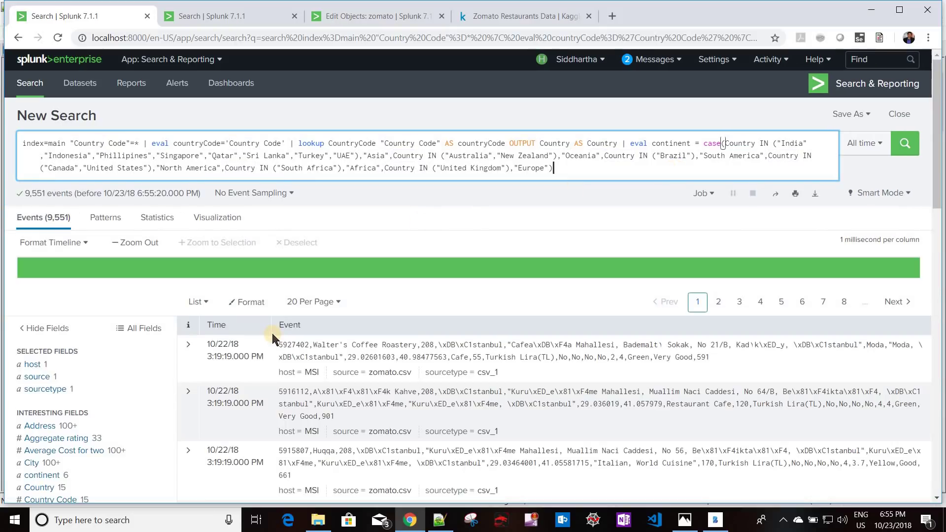
scroll(30, 419, "down", 1)
left_click(42, 414)
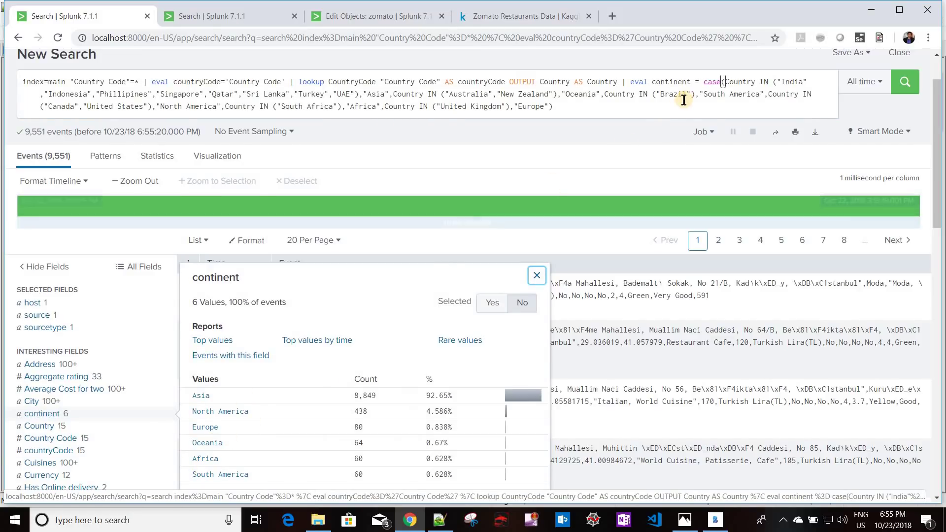
Step: Add an Eval Expression field to the zomato model's continent dataset, using the case(Country IN (...)) expression copied from the events search
left_click(704, 82)
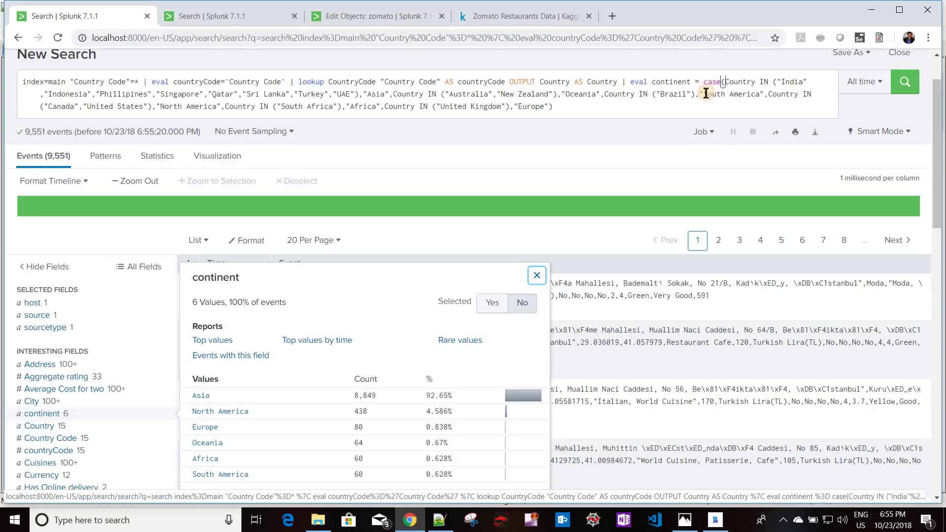
key("ctrl+shift+End")
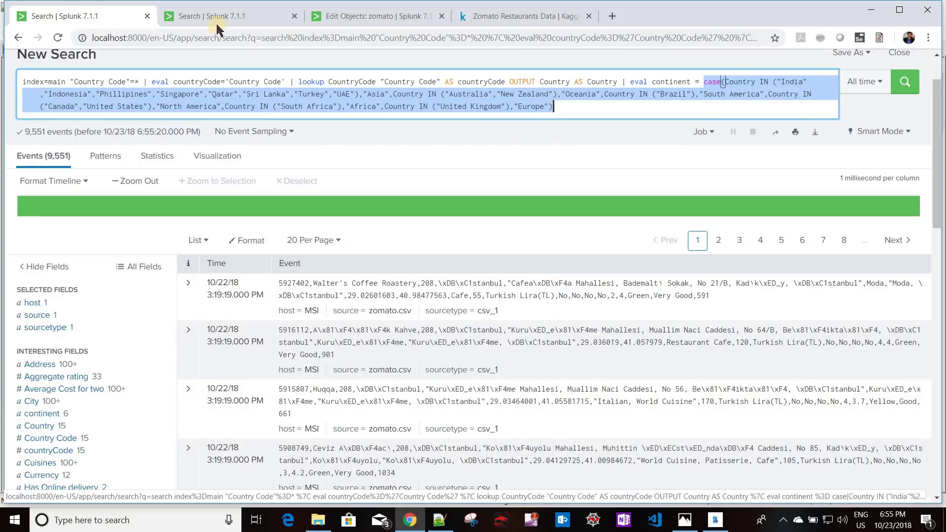
left_click(378, 16)
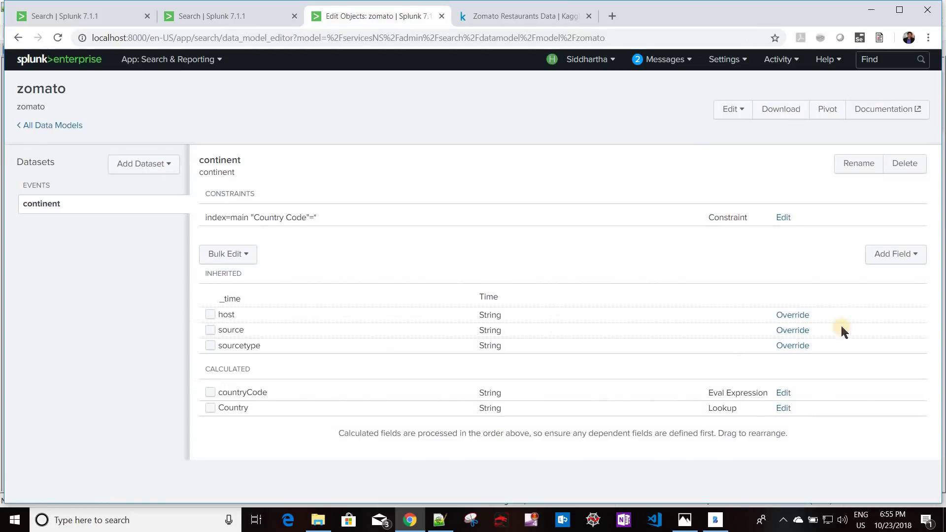
left_click(897, 259)
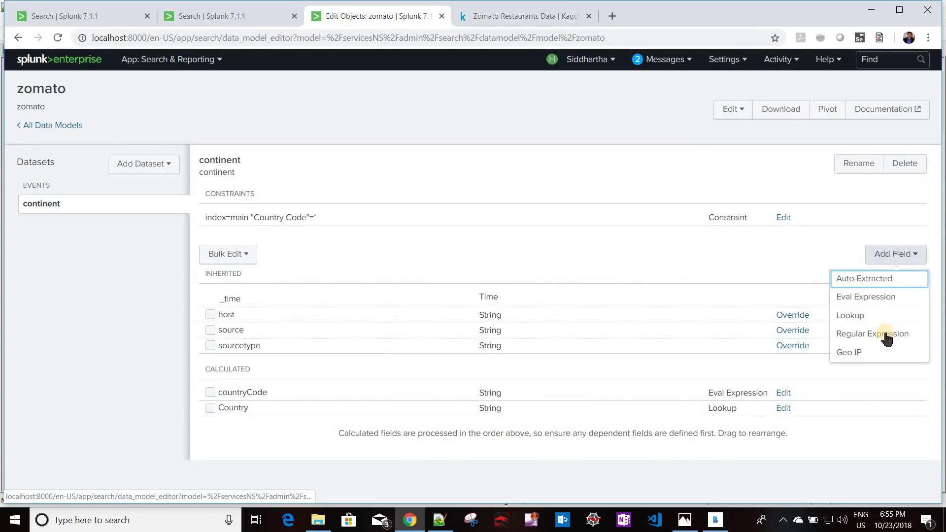
left_click(887, 298)
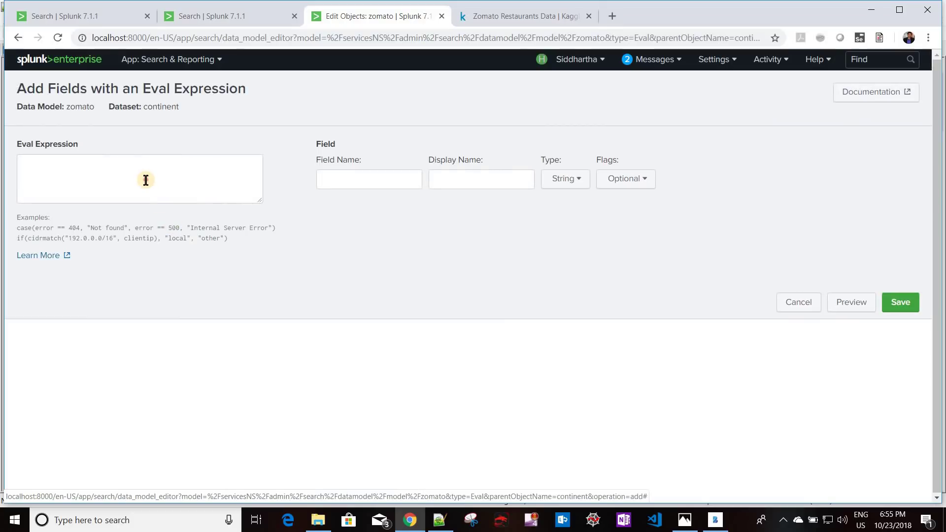
left_click(146, 180)
key("ctrl+v")
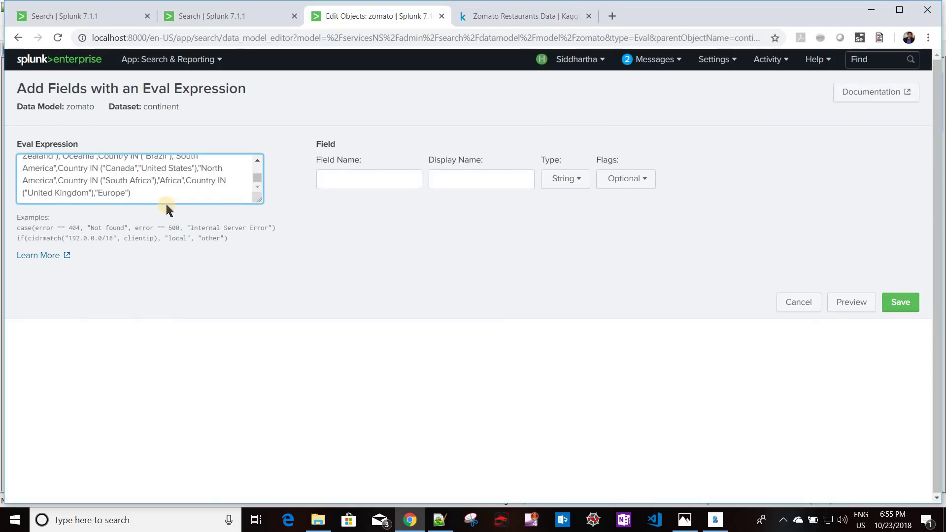
scroll(256, 169, "up", 2)
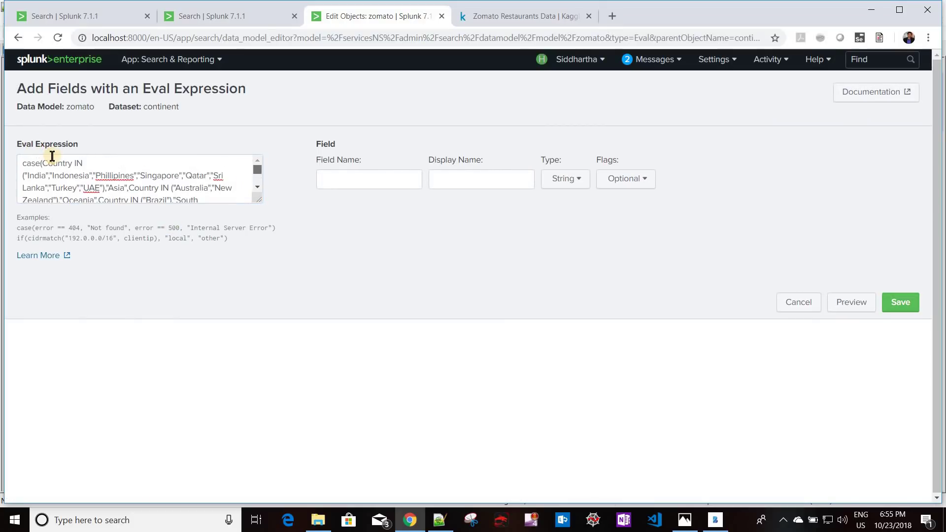
Step: Set both the field name and display name of the eval expression to continent, and save the field
key("Tab")
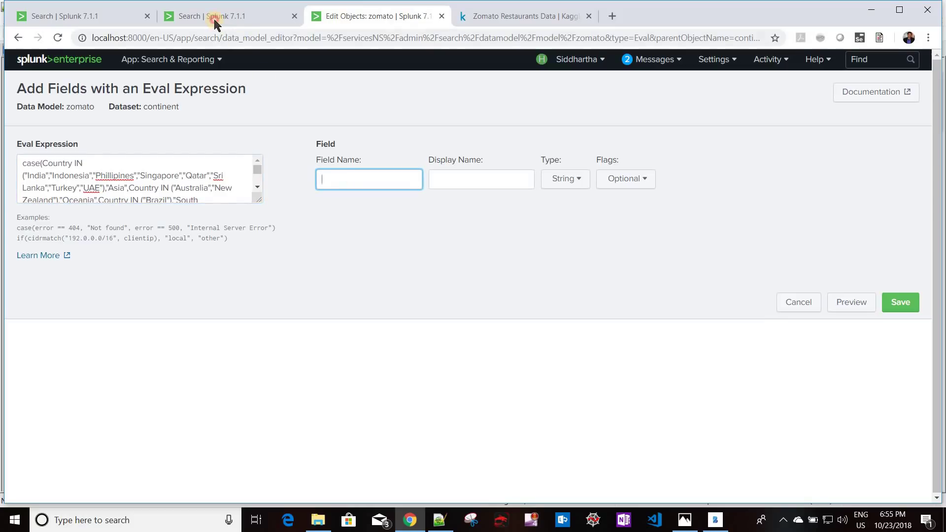
left_click(215, 20)
left_click(99, 17)
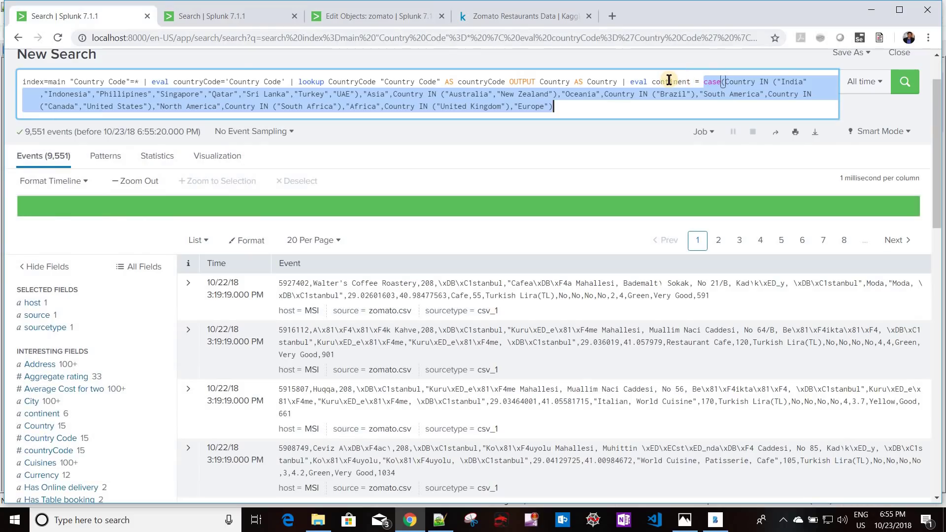
double_click(668, 81)
key("ctrl+c")
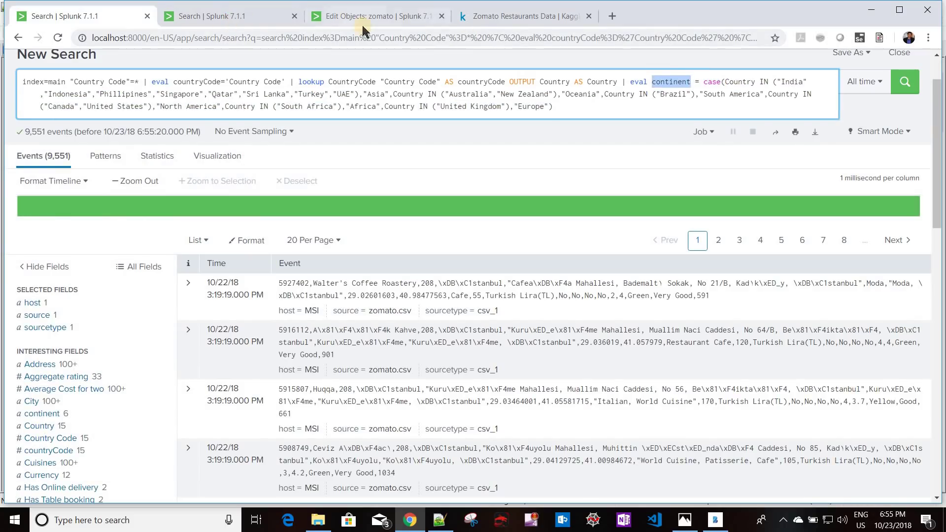
left_click(276, 19)
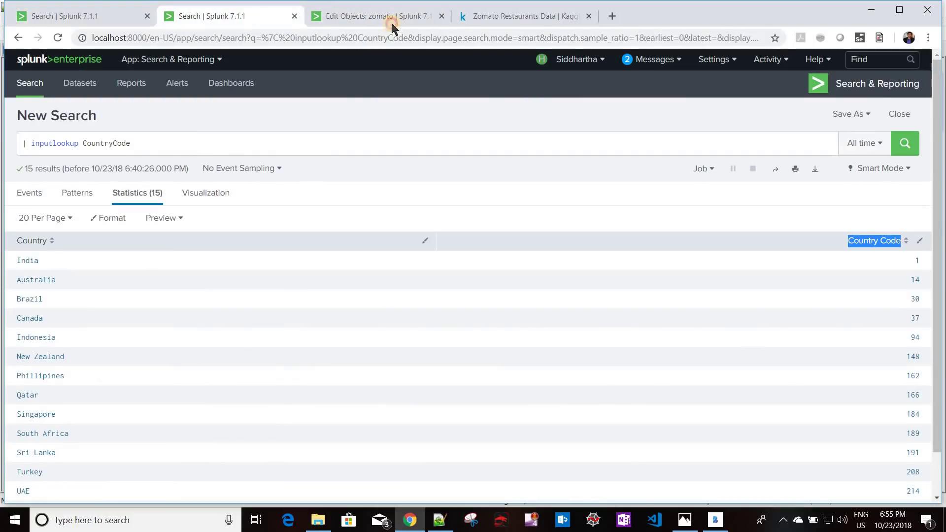
key("ctrl+Tab")
key("ctrl+v")
left_click(460, 178)
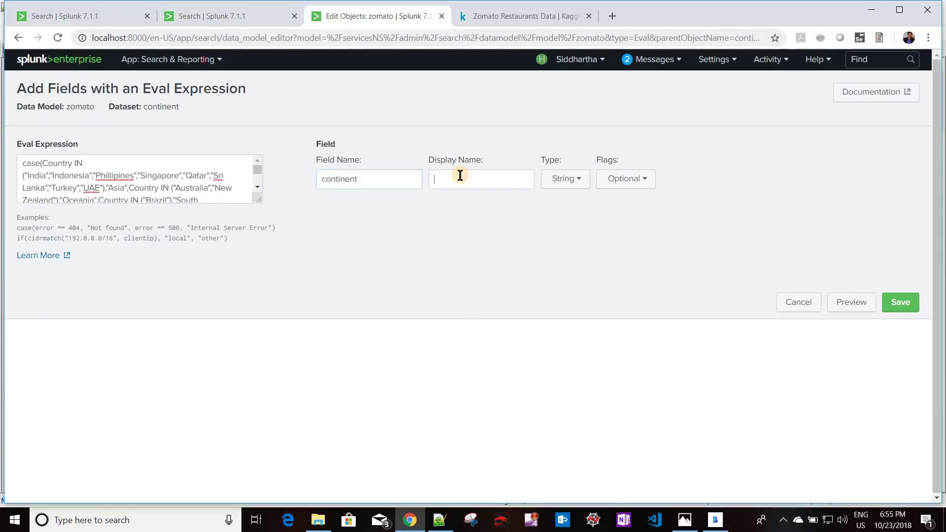
key("ctrl+v")
left_click(901, 303)
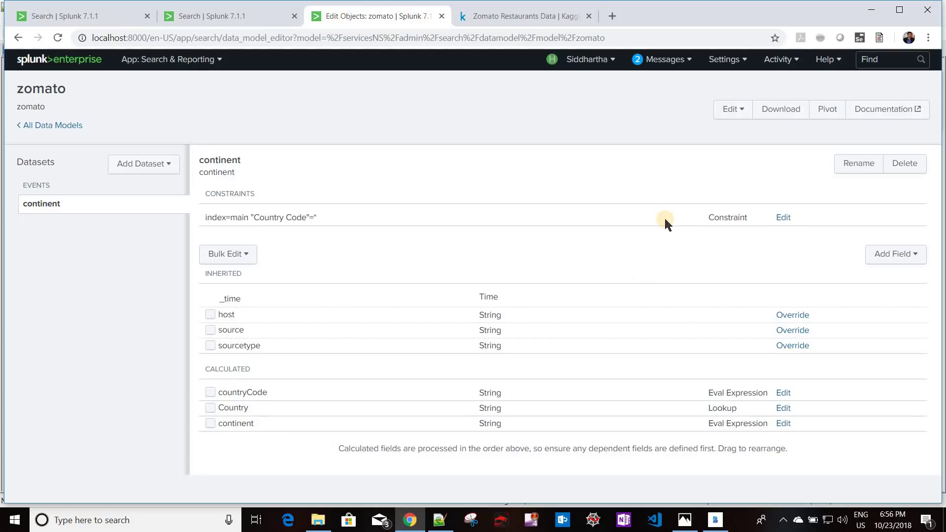
Step: Check the continent requirements in discussion_points.txt in Notepad++, and run the Splunk events search with | stats count by continent appended
left_click(442, 521)
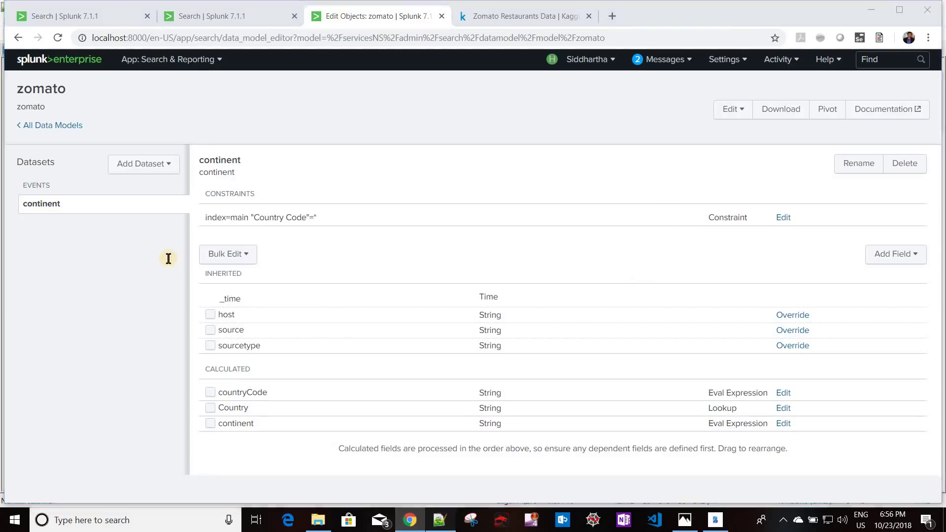
left_click(32, 52)
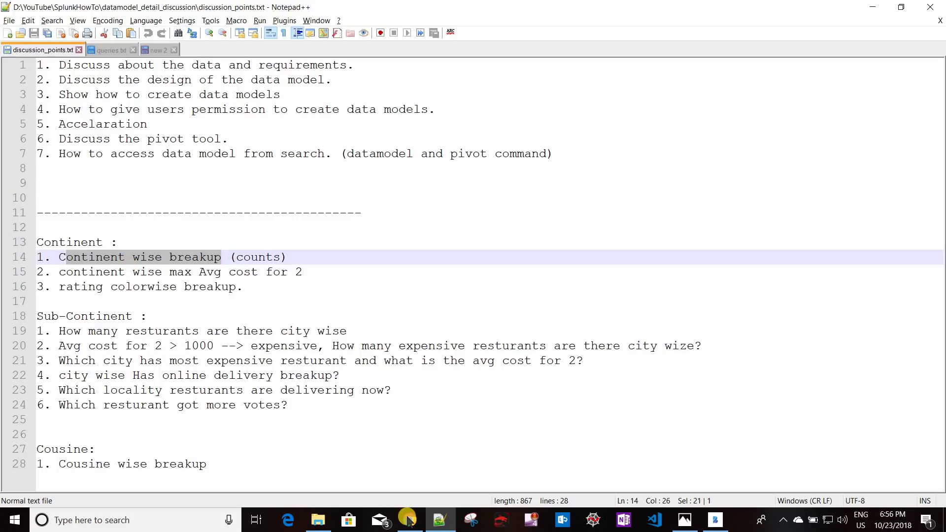
key("alt+Tab")
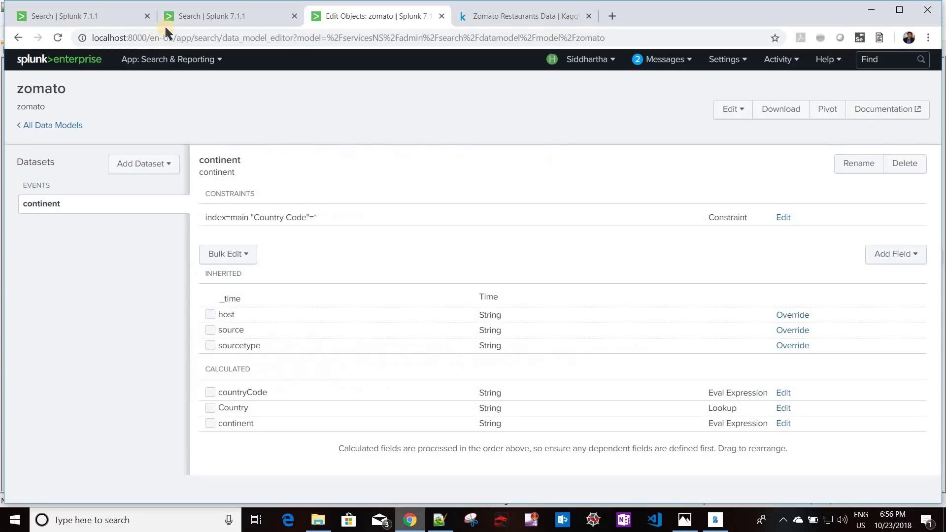
left_click(215, 20)
left_click(72, 18)
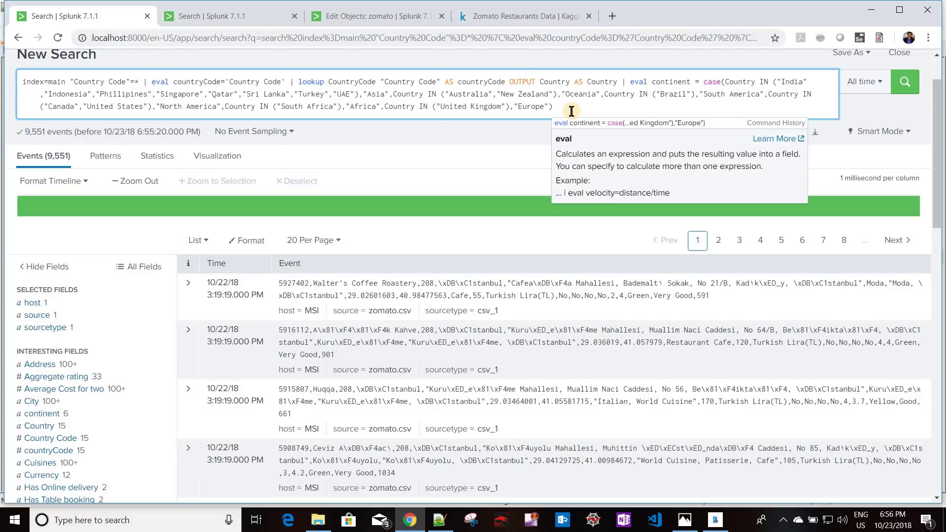
type("| stats ")
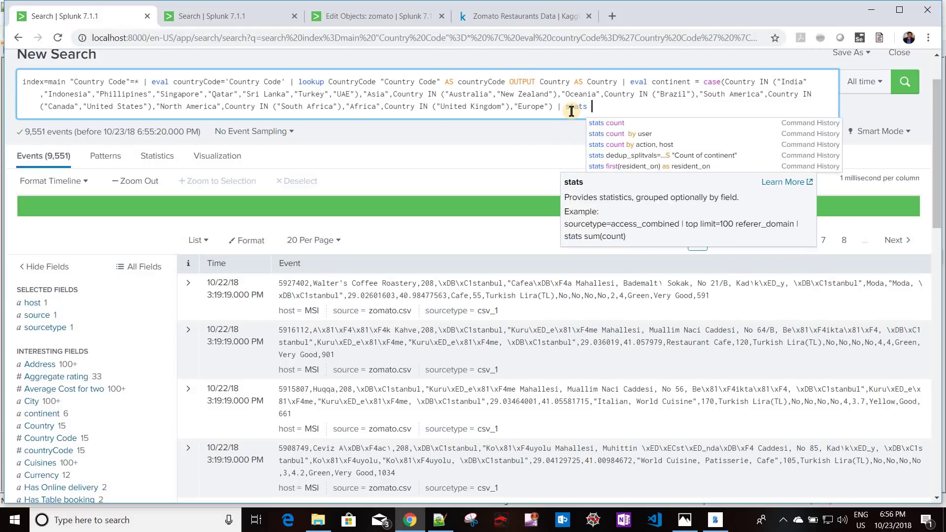
type("count by")
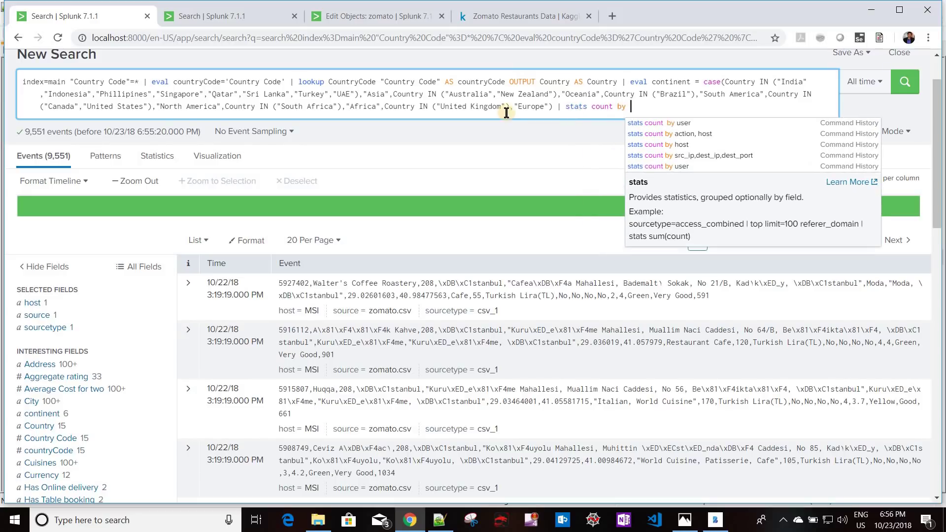
double_click(683, 81)
key("ctrl+c")
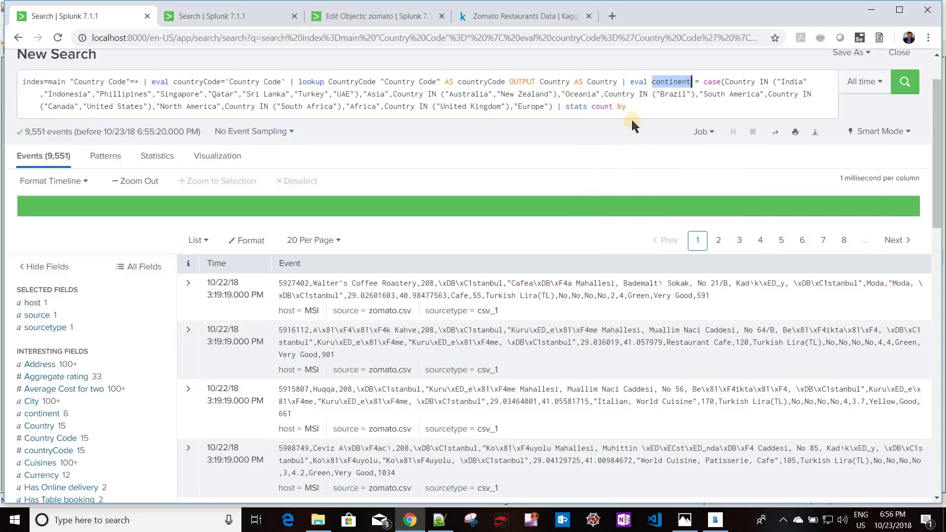
left_click(638, 107)
key("ctrl+v")
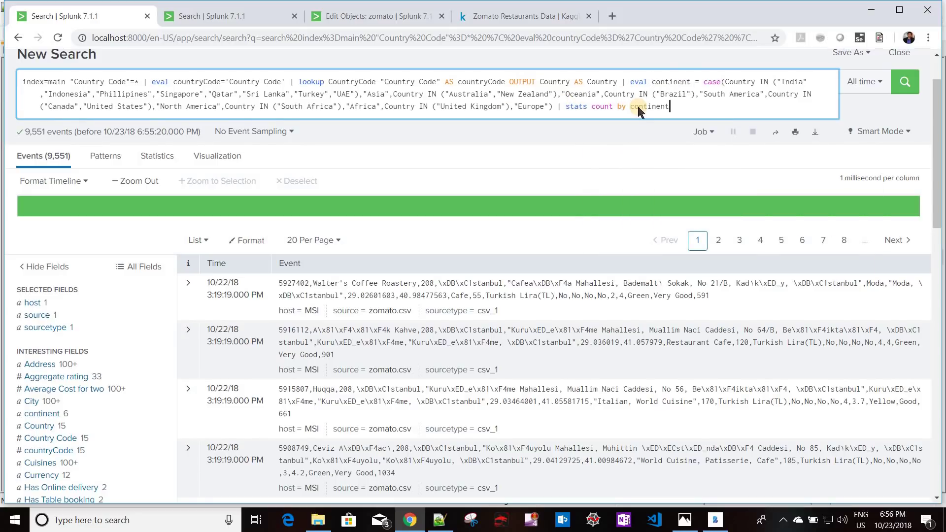
key("Return")
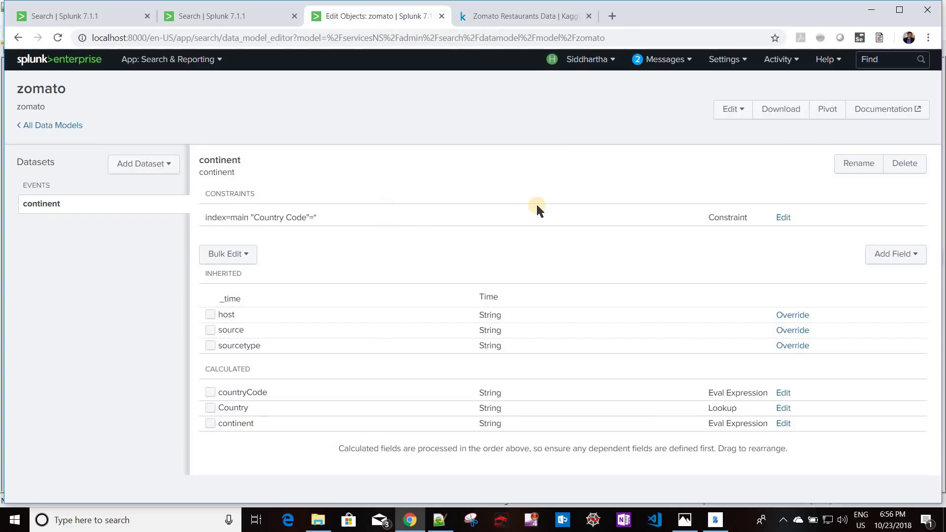
Step: Open the zomato data model's Pivot in a separate browser tab and select the continent dataset
right_click(825, 112)
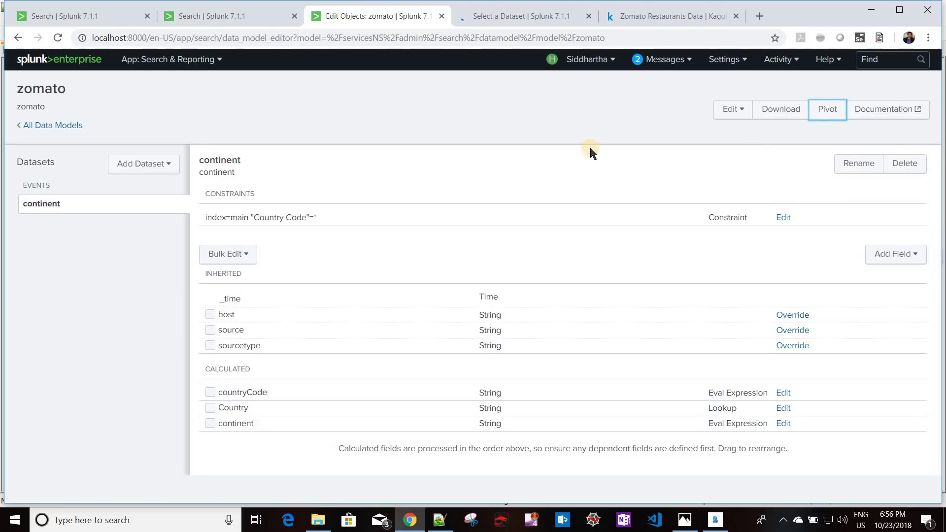
left_click(517, 17)
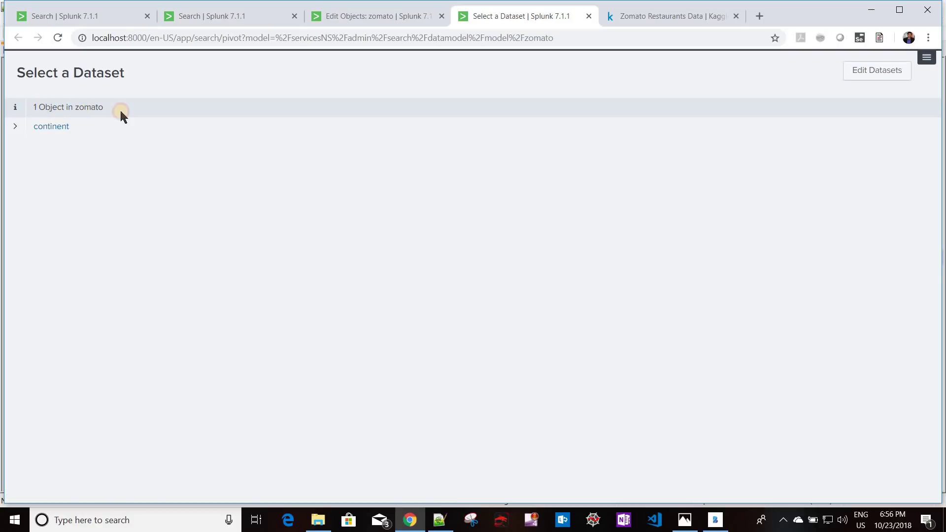
left_click_drag(121, 112, 52, 129)
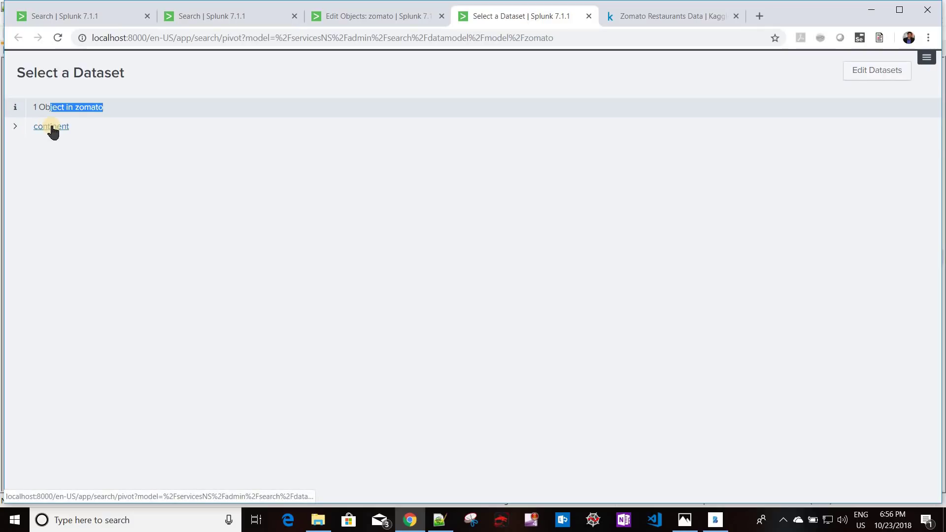
left_click(52, 128)
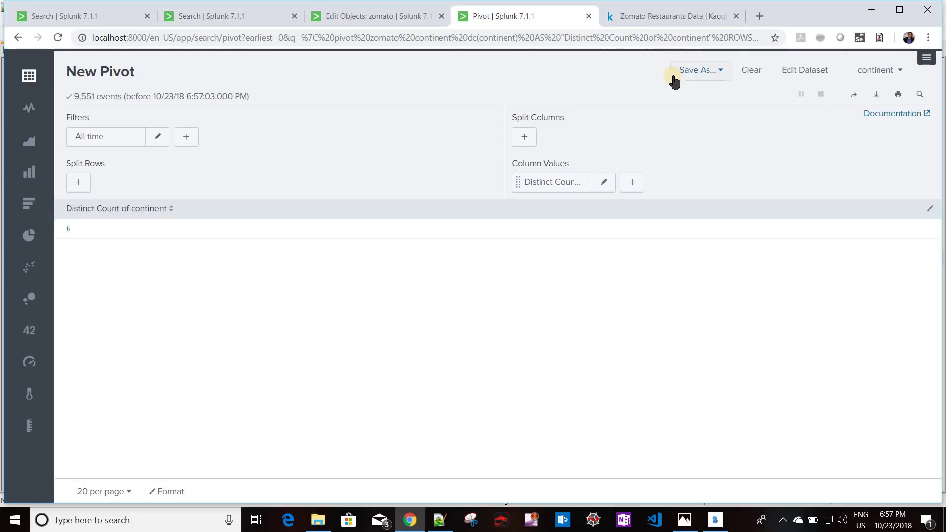
Step: Examine the new pivot's save options, the dataset editing option and the continent dataset's acceleration details
left_click(712, 76)
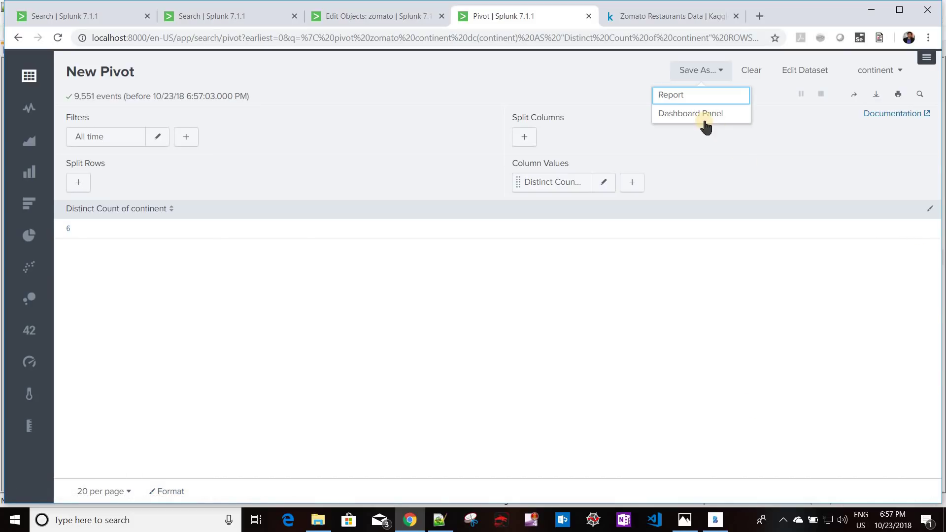
left_click(757, 59)
left_click(757, 72)
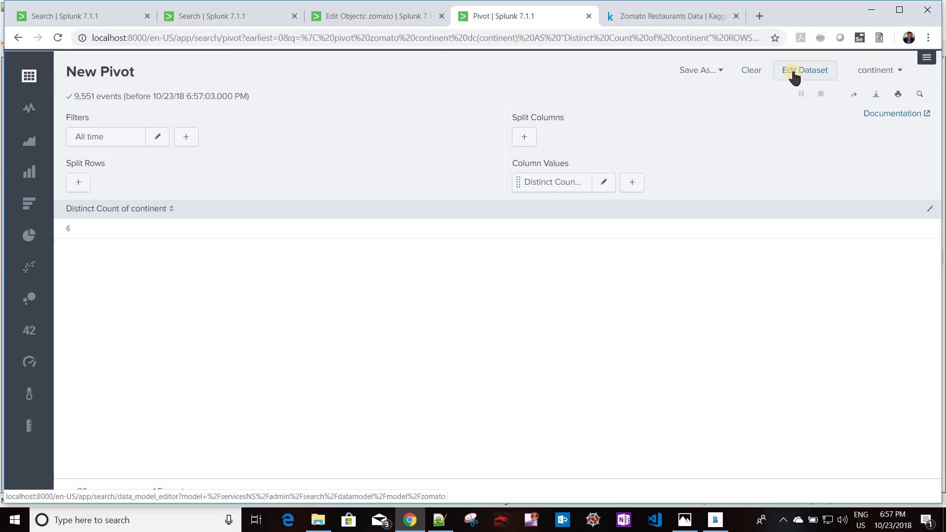
left_click(363, 17)
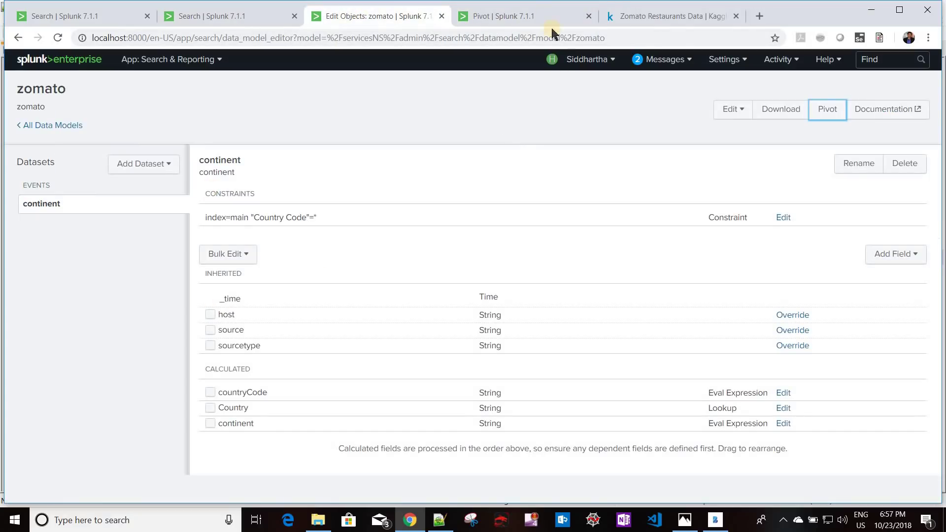
left_click(536, 20)
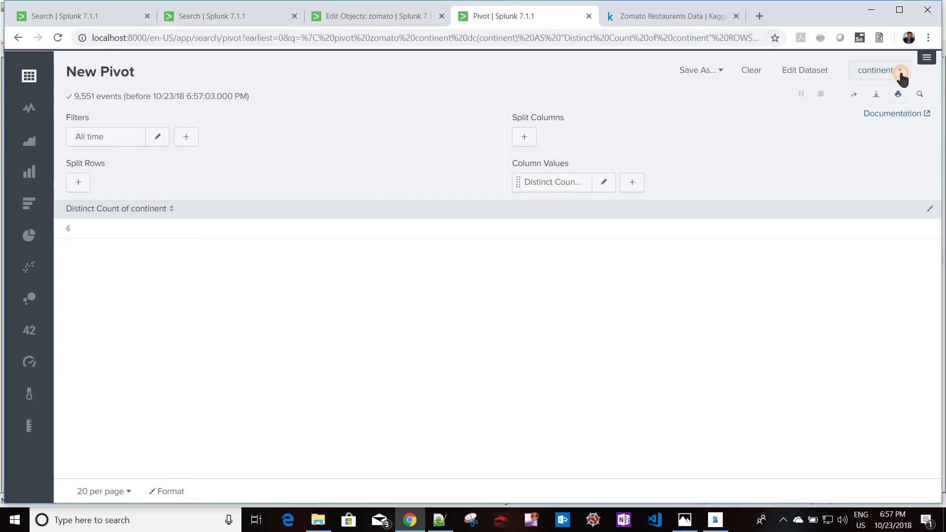
left_click(879, 70)
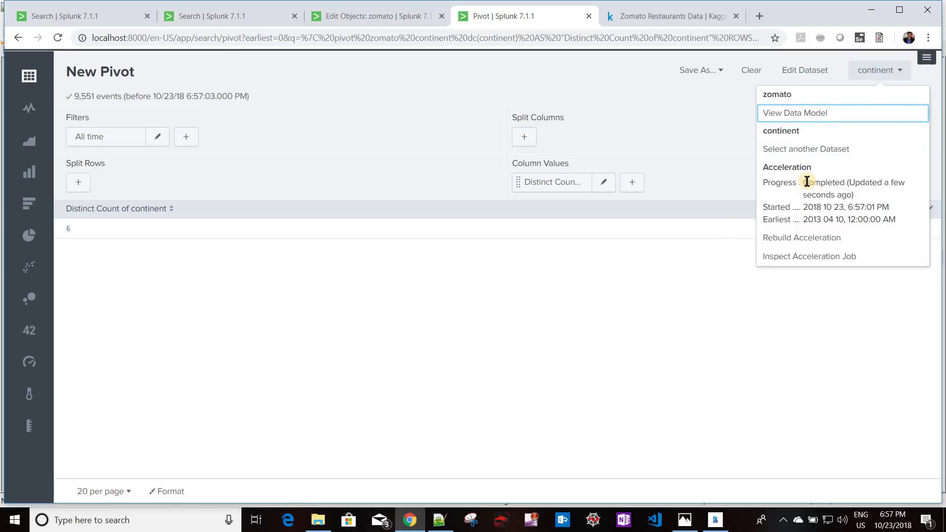
left_click(704, 109)
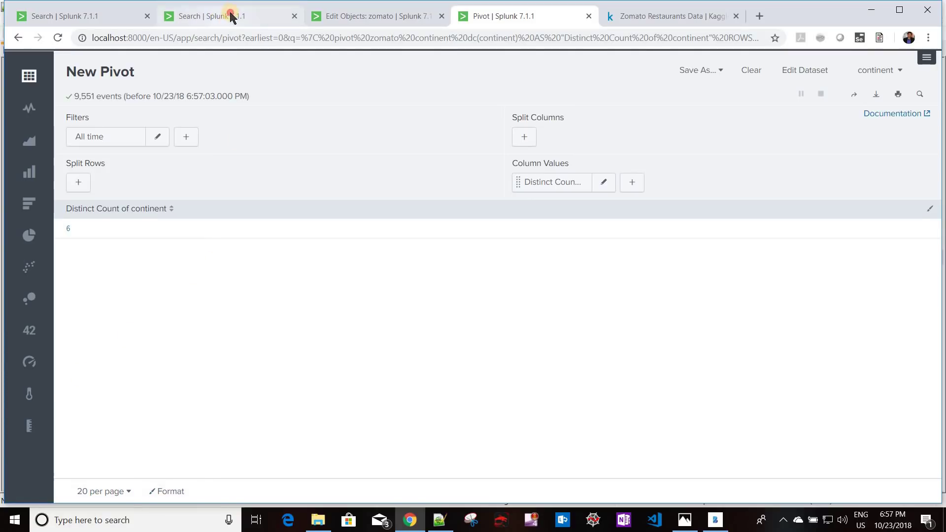
Step: Review the count by continent results in the events search and return to the new pivot
left_click(196, 15)
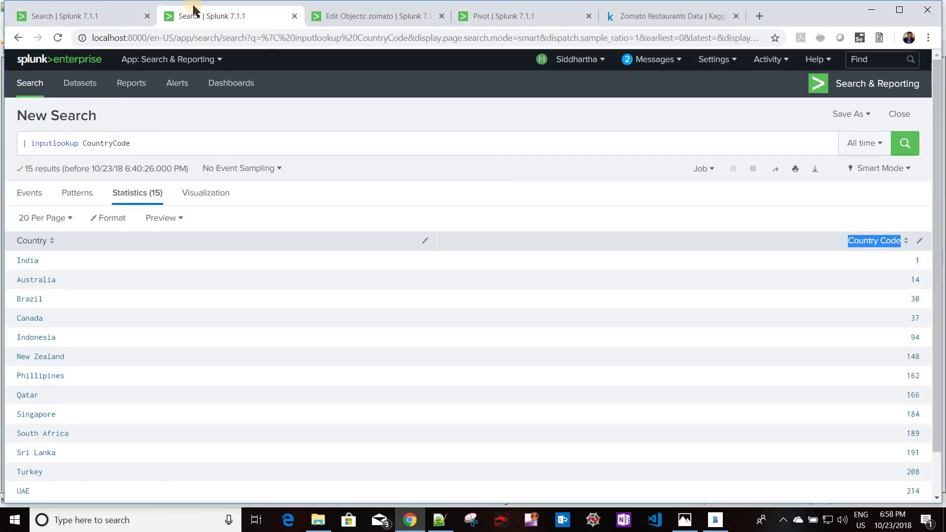
left_click(78, 11)
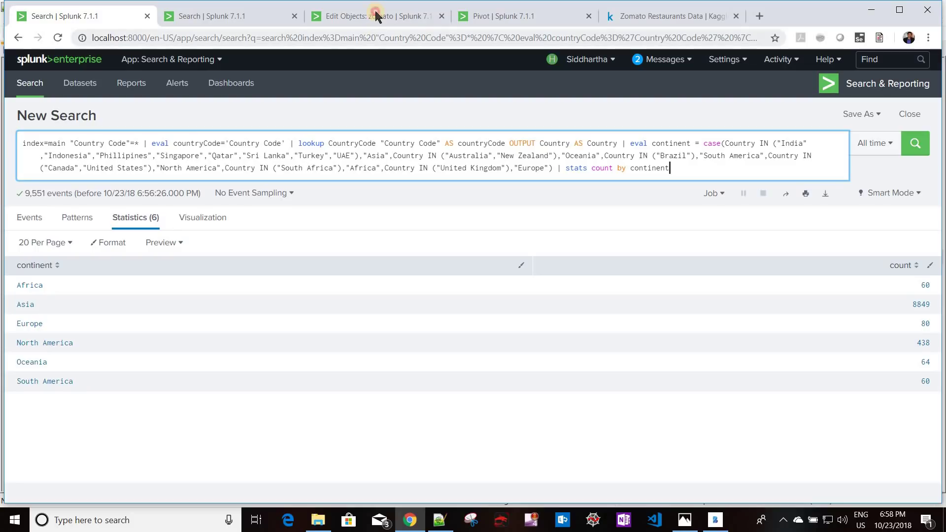
left_click(388, 16)
key("ctrl+Tab")
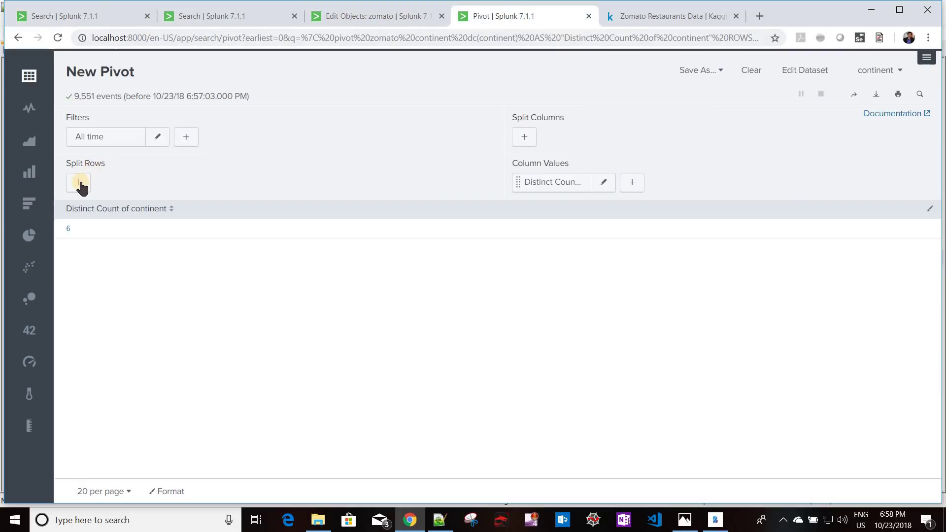
Step: Split the pivot's rows by the continent field with the label Continent
left_click(78, 183)
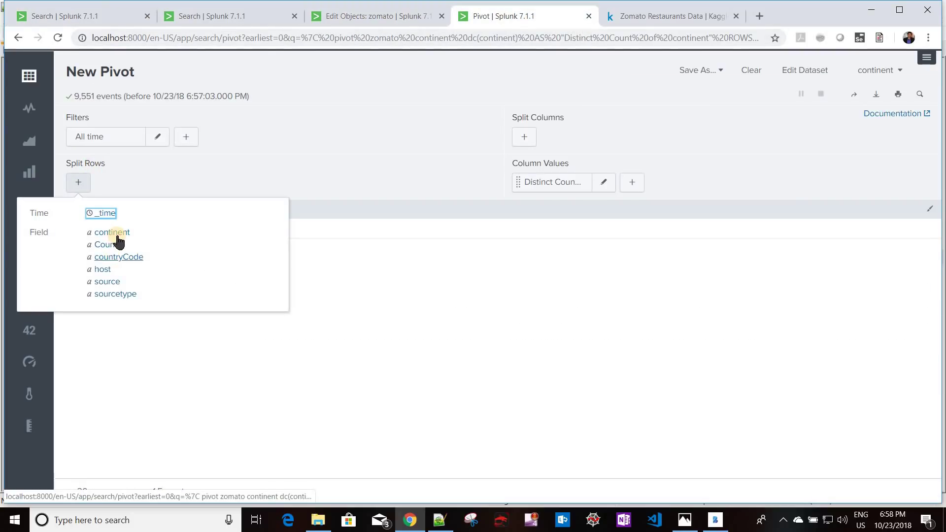
left_click(114, 234)
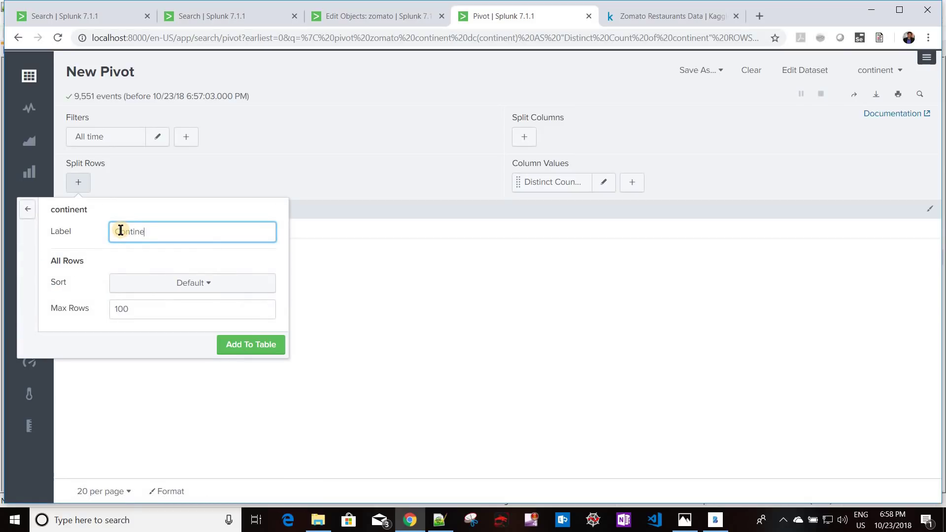
type("Continent")
left_click(230, 345)
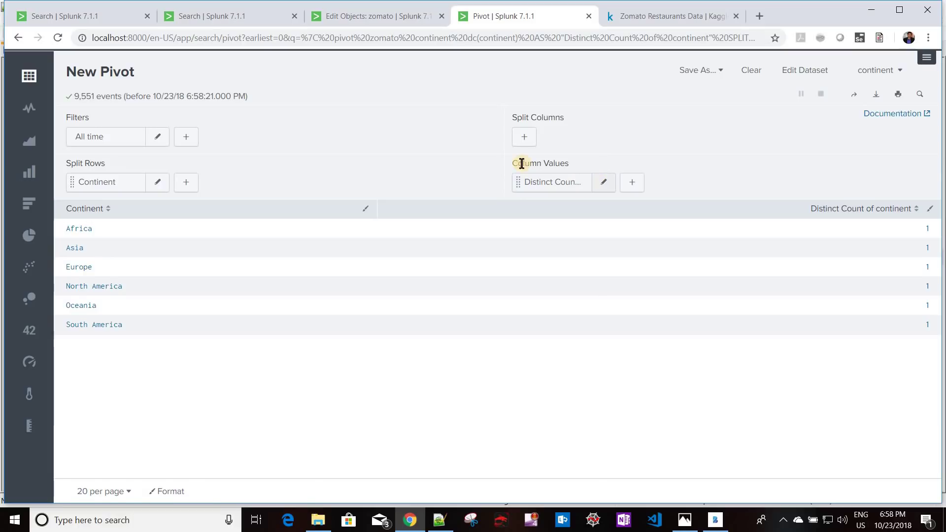
Step: Change the pivot's continent column value to Count and label the column Count
left_click(609, 185)
left_click(653, 265)
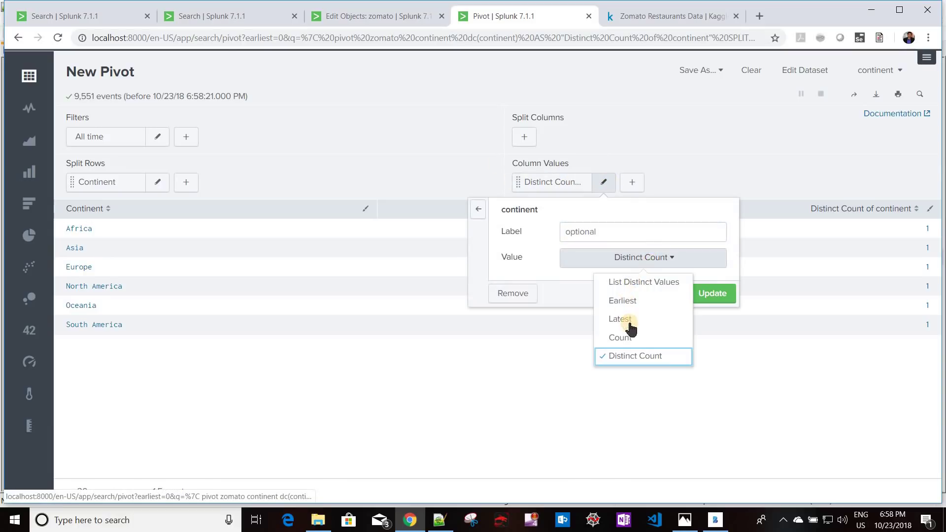
left_click(633, 339)
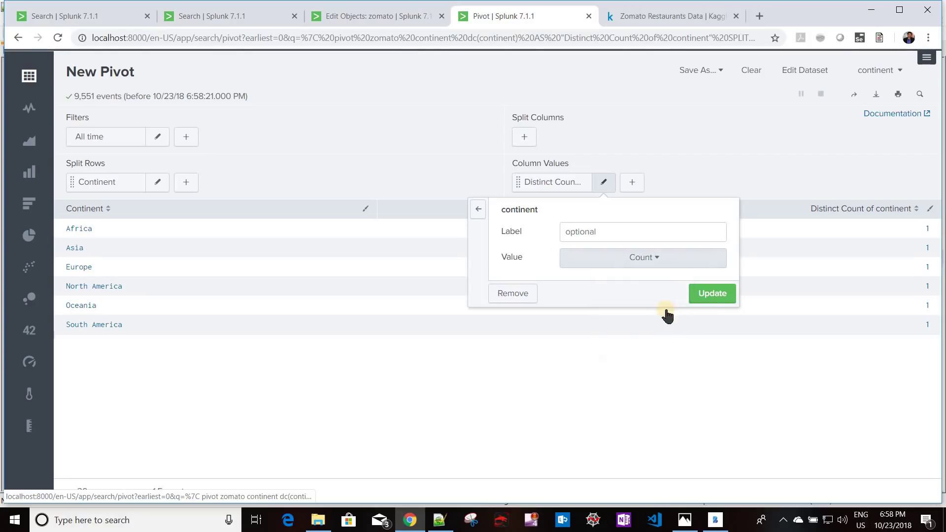
left_click(713, 296)
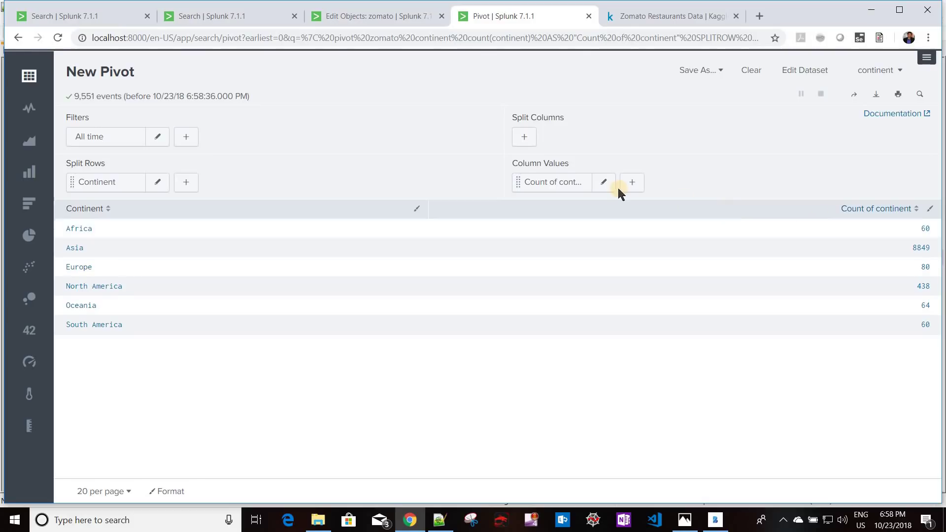
left_click(604, 183)
left_click(592, 238)
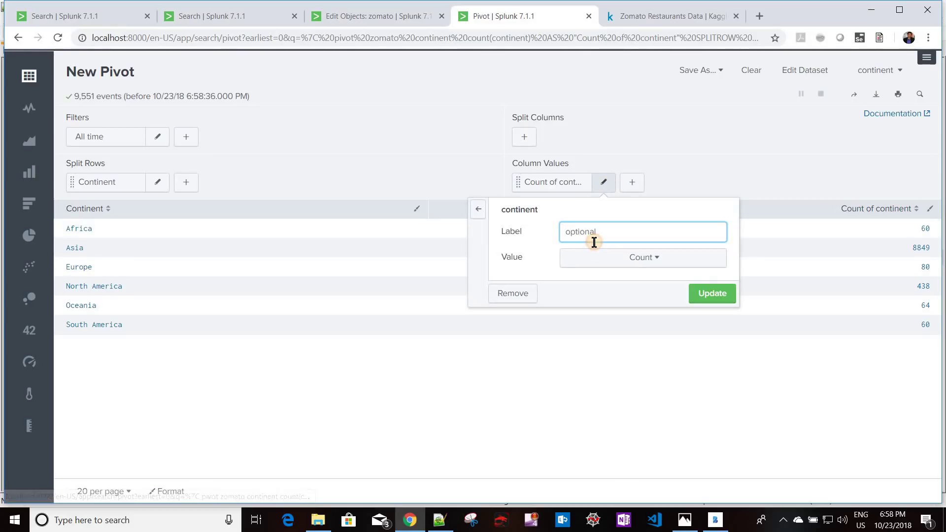
type("Cou")
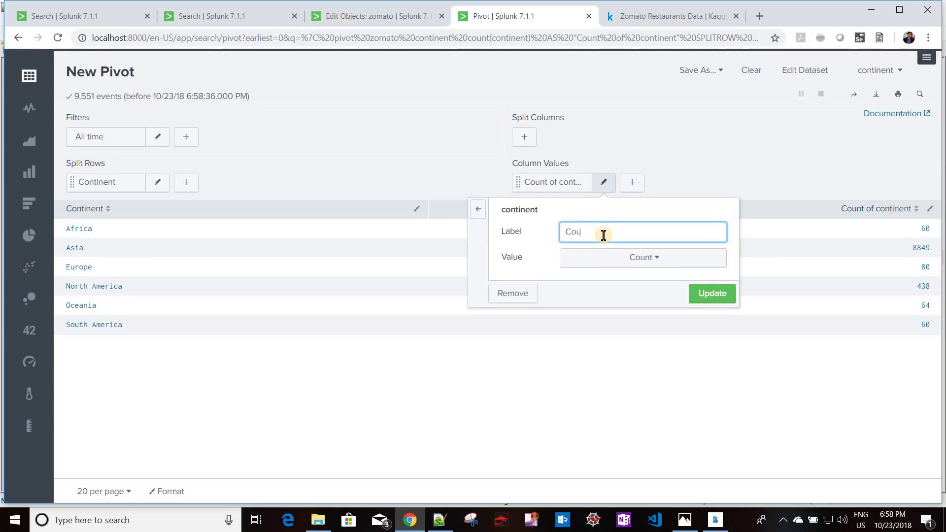
type("nt")
left_click(728, 296)
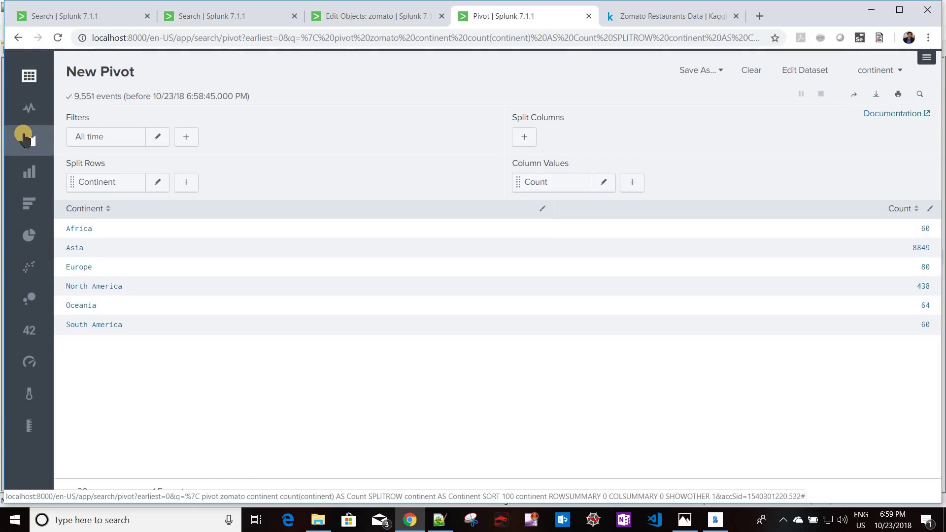
Step: Display the pivot as a bar chart and review its axis, color and general settings
left_click(29, 204)
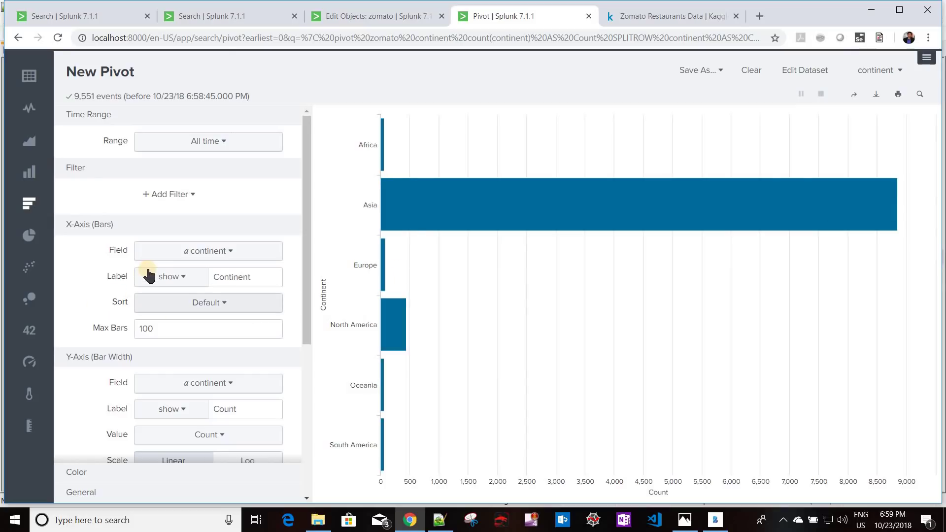
scroll(92, 215, "down", 1)
scroll(92, 217, "down", 1)
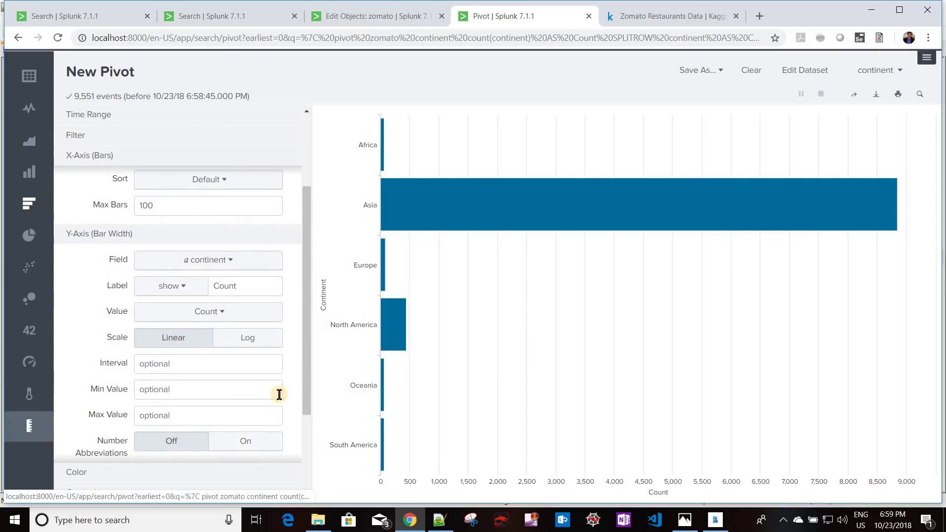
scroll(254, 334, "down", 2)
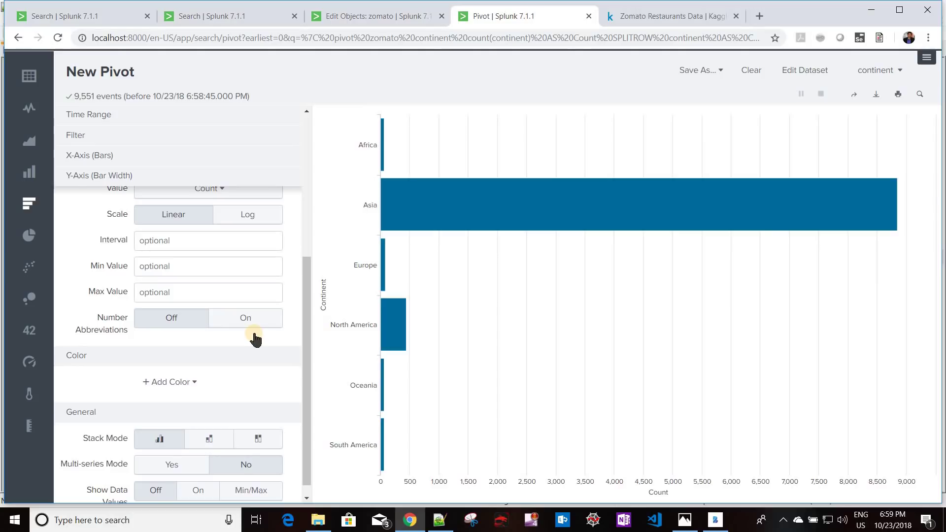
scroll(254, 334, "up", 2)
scroll(211, 253, "up", 2)
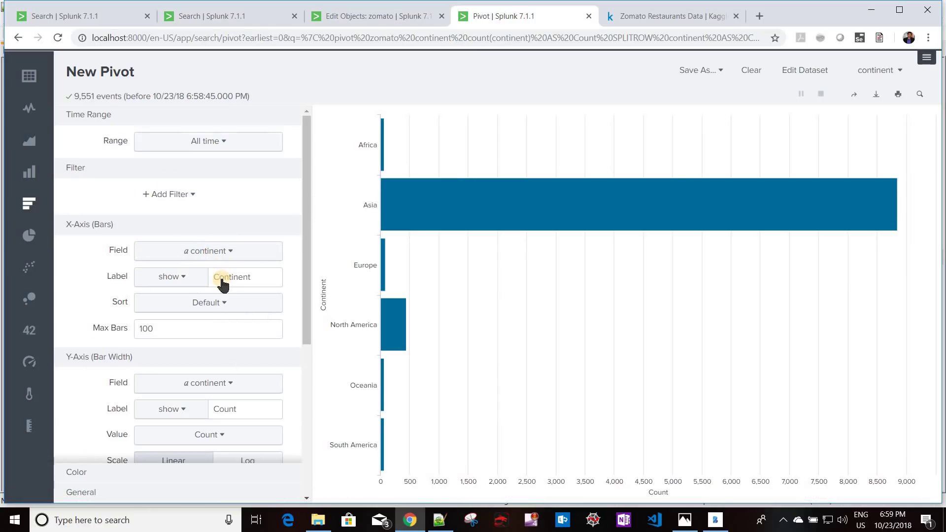
scroll(222, 293, "down", 4)
scroll(239, 249, "up", 4)
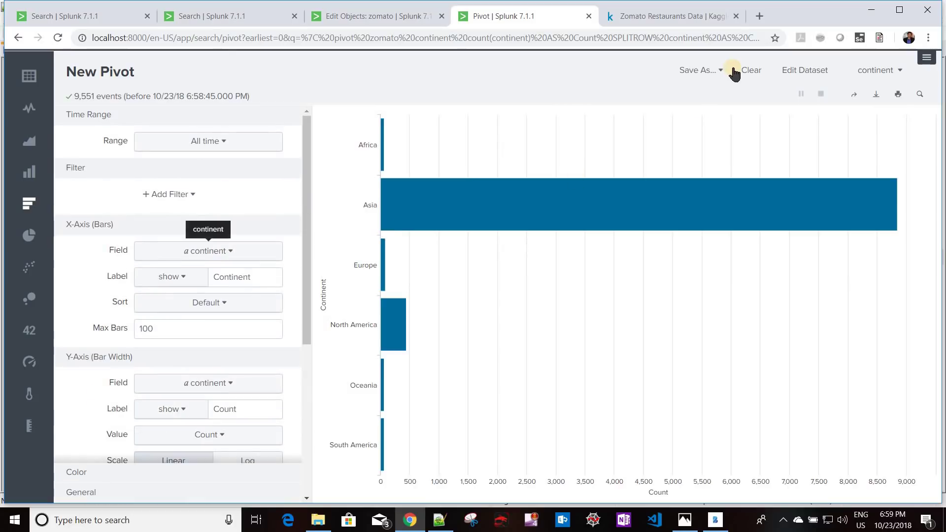
Step: Save the bar chart as a panel of a new dashboard titled Demo and view that dashboard
left_click(714, 70)
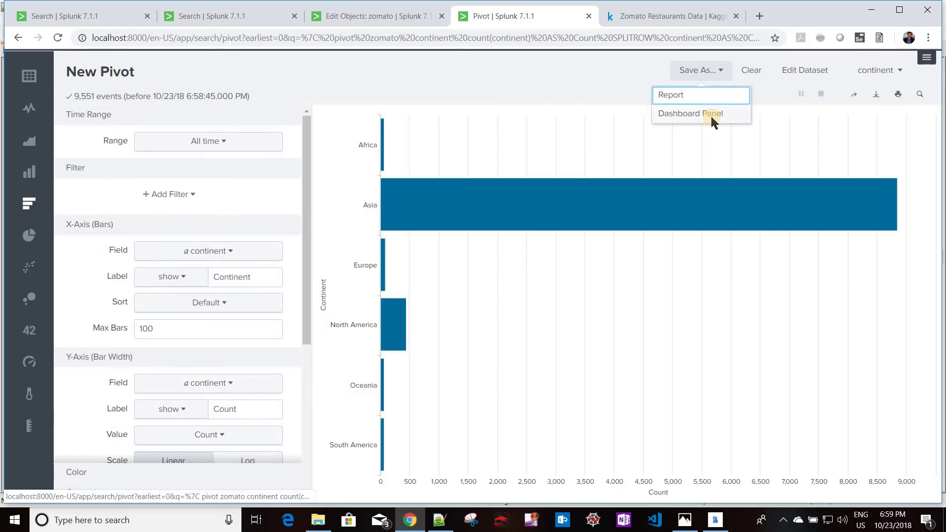
left_click(711, 115)
left_click(469, 165)
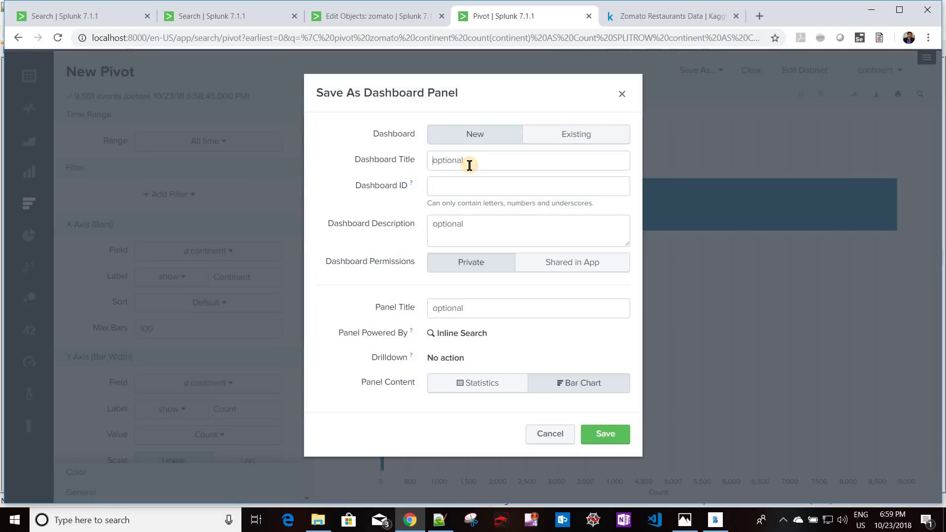
type("Demo")
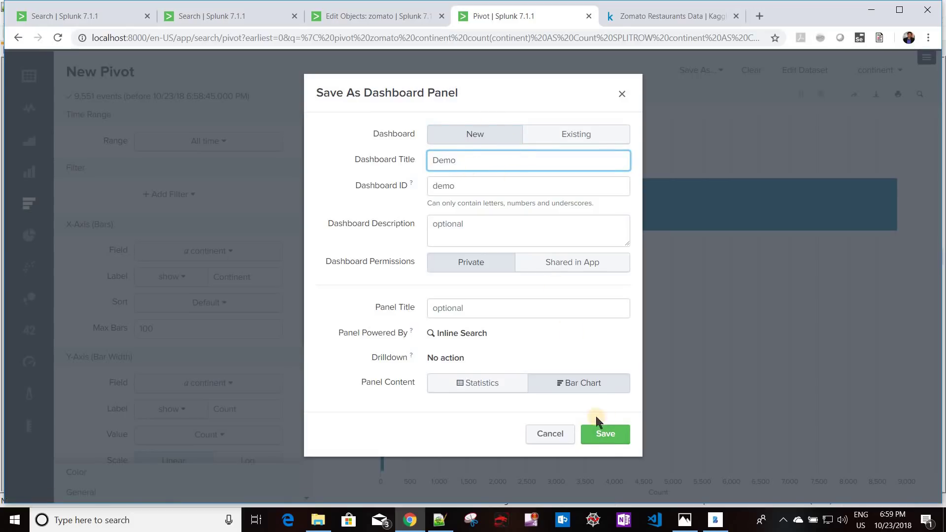
left_click(606, 436)
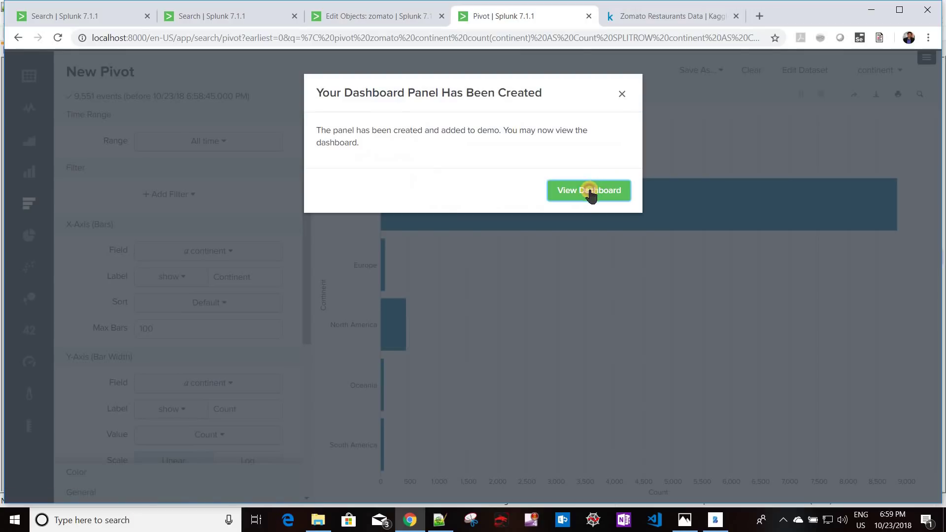
left_click(590, 194)
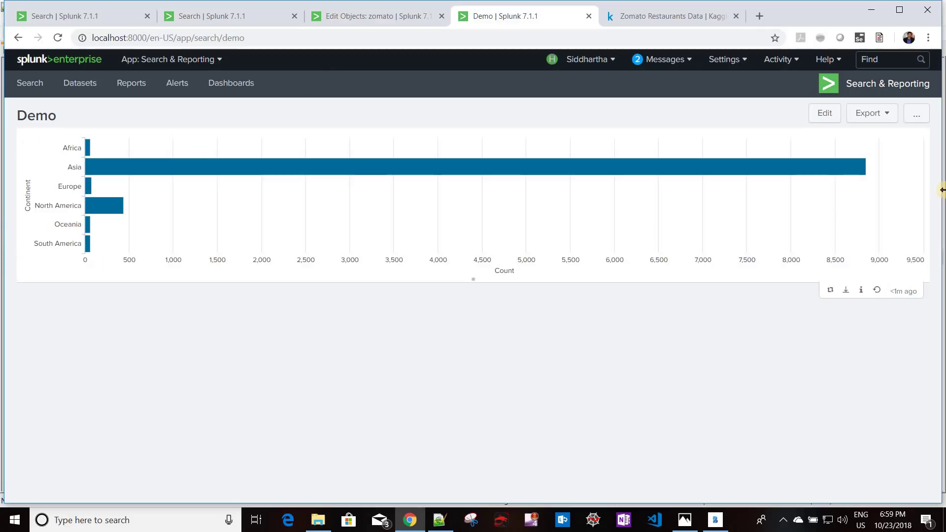
Step: Examine the Demo dashboard's XML source, especially the pivot command in its query, and leave the editor without changes
left_click(819, 115)
left_click(145, 120)
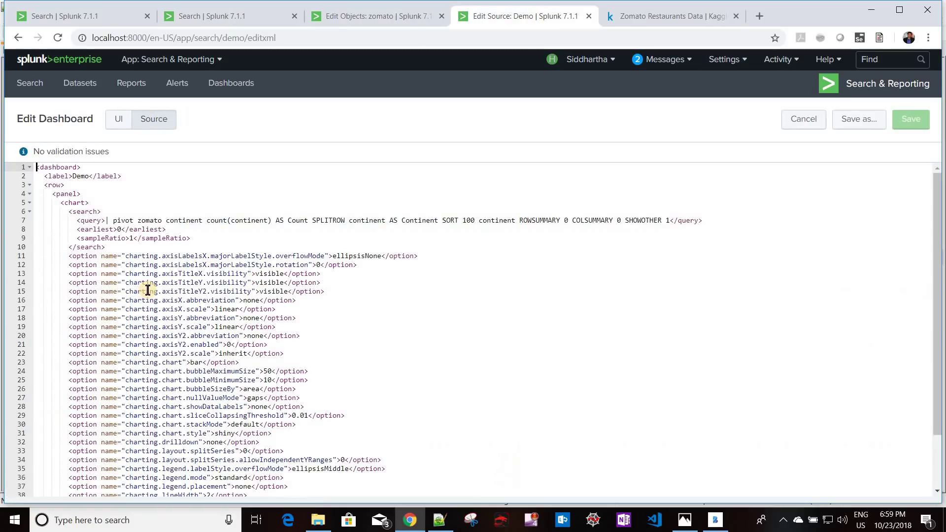
scroll(148, 289, "down", 5)
scroll(148, 290, "up", 5)
left_click_drag(105, 220, 135, 219)
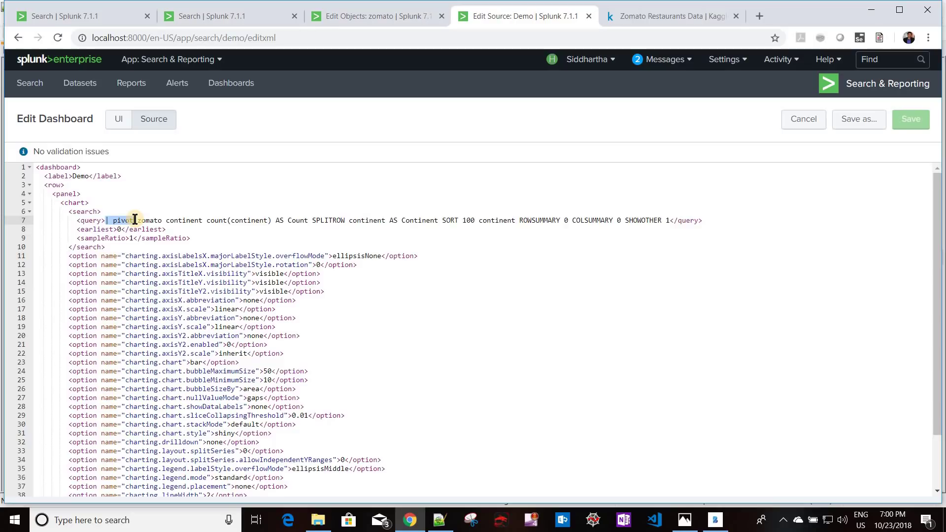
left_click(800, 123)
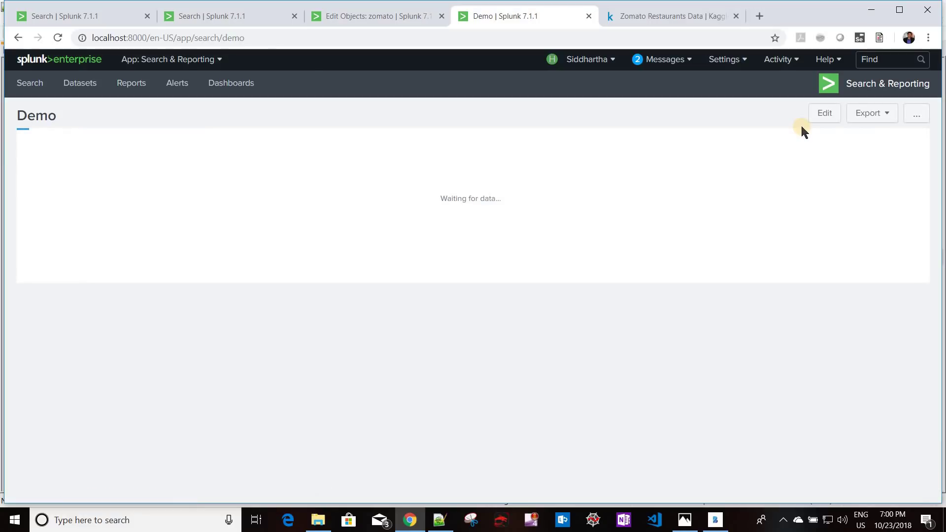
Step: Return to the zomato data model editor and check which dataset types can be added alongside the continent dataset
left_click(359, 16)
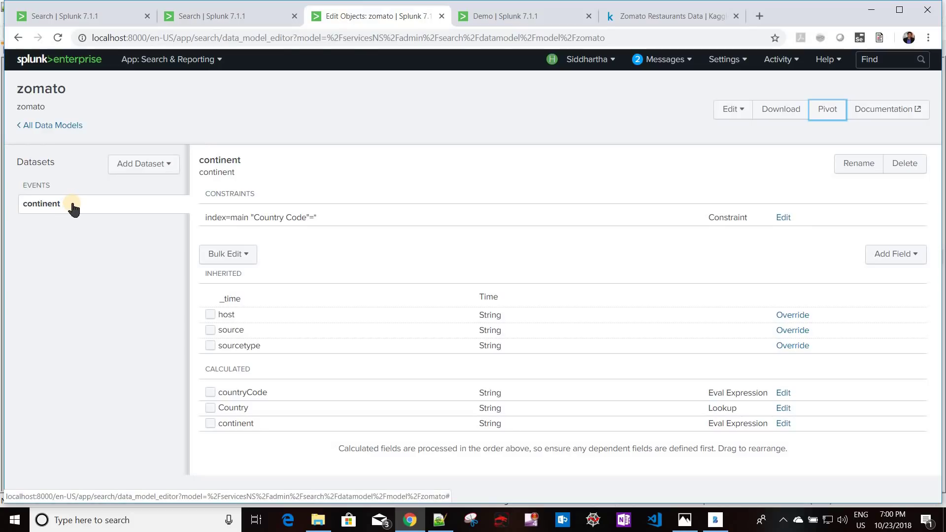
left_click(143, 170)
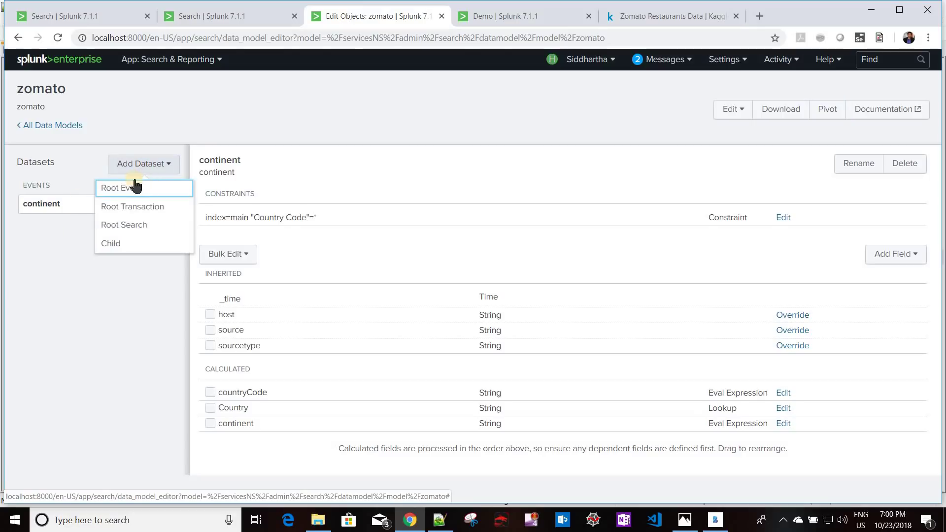
left_click(72, 211)
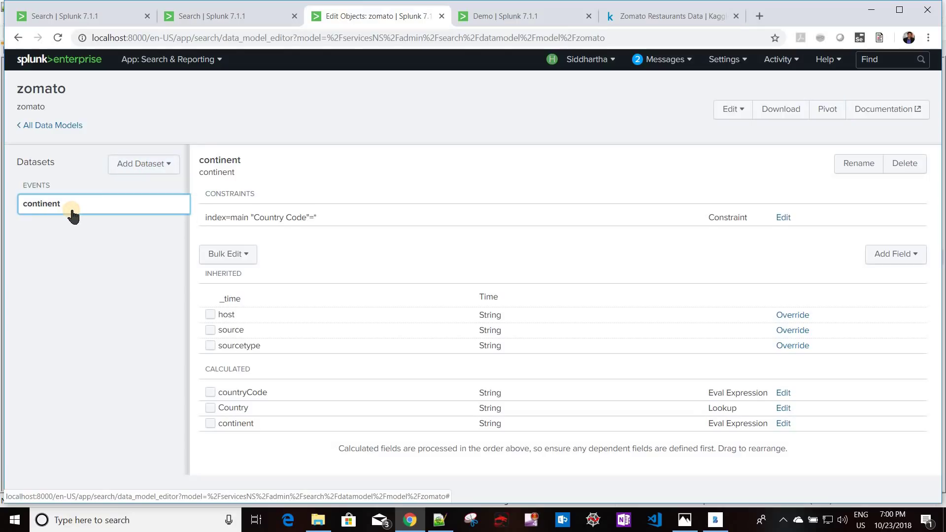
left_click(140, 169)
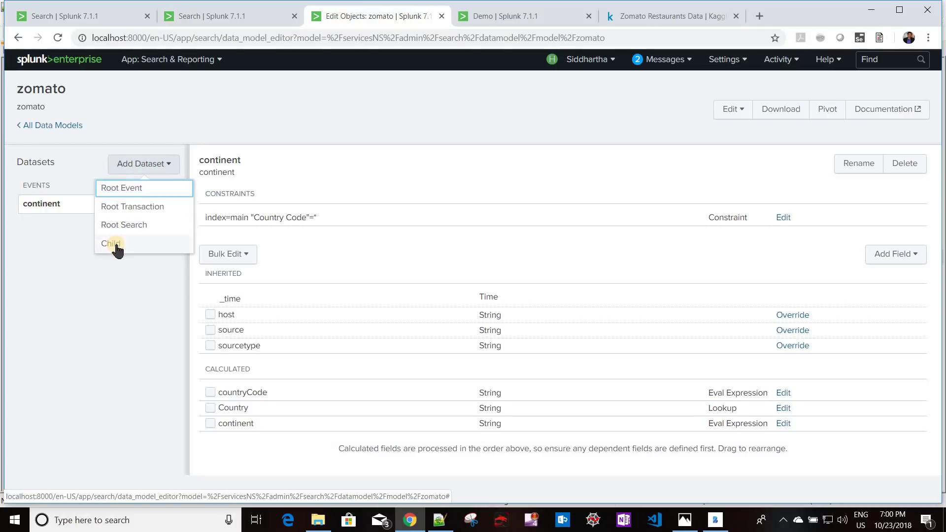
left_click(115, 243)
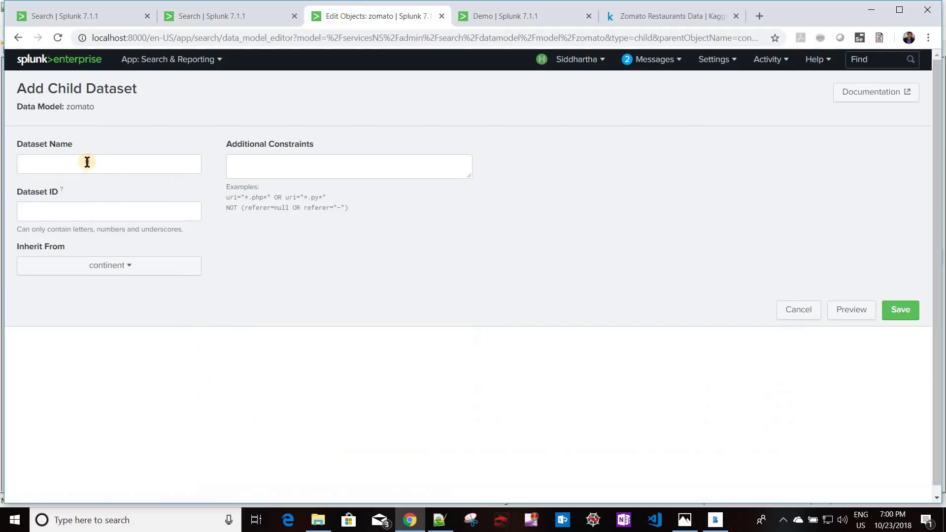
left_click(87, 162)
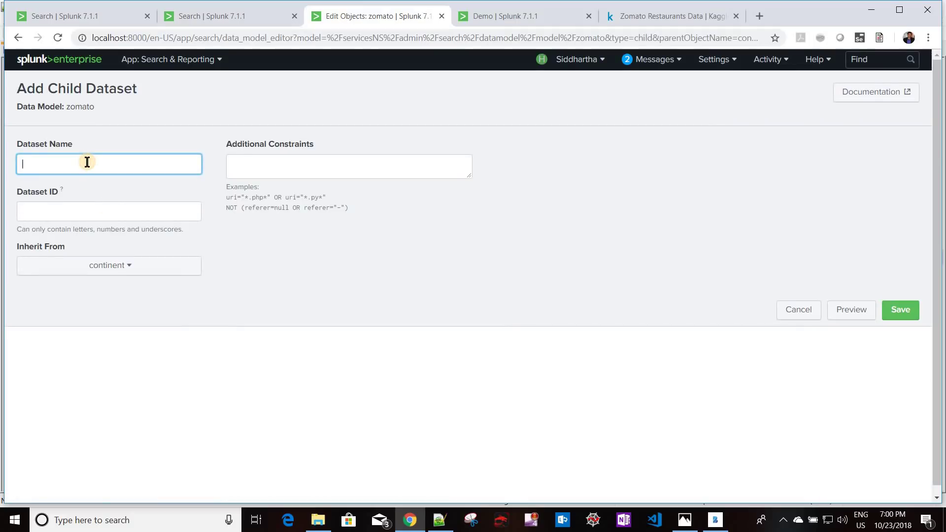
type("Asia Ci")
key("BackSpace")
key("BackSpace")
type("ontinent")
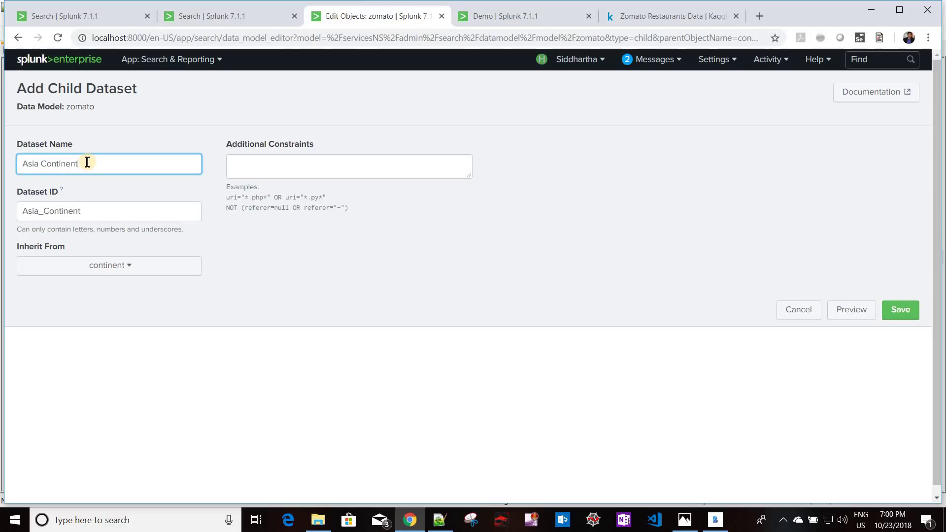
left_click(291, 159)
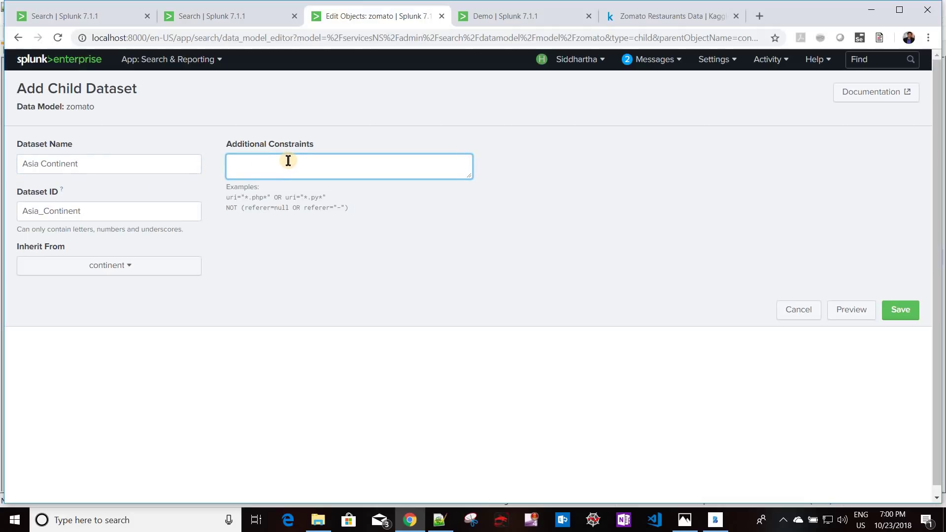
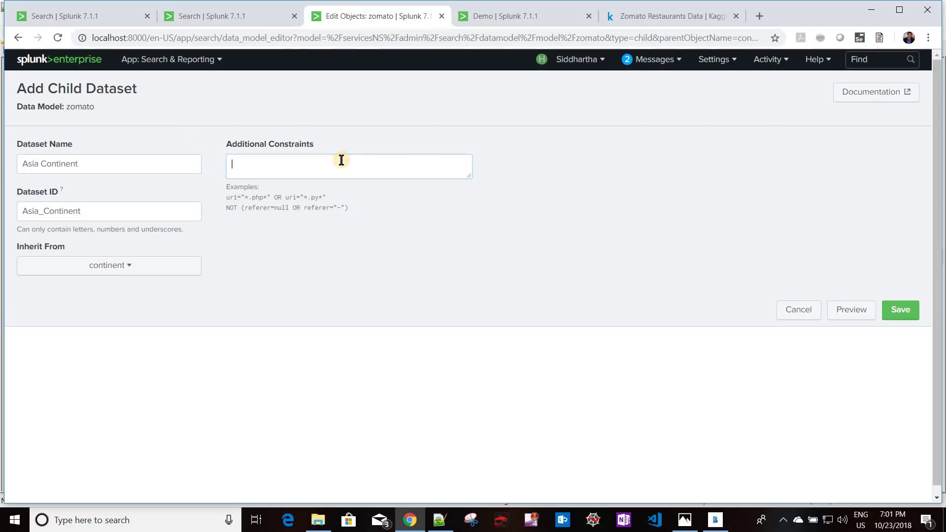
left_click(794, 305)
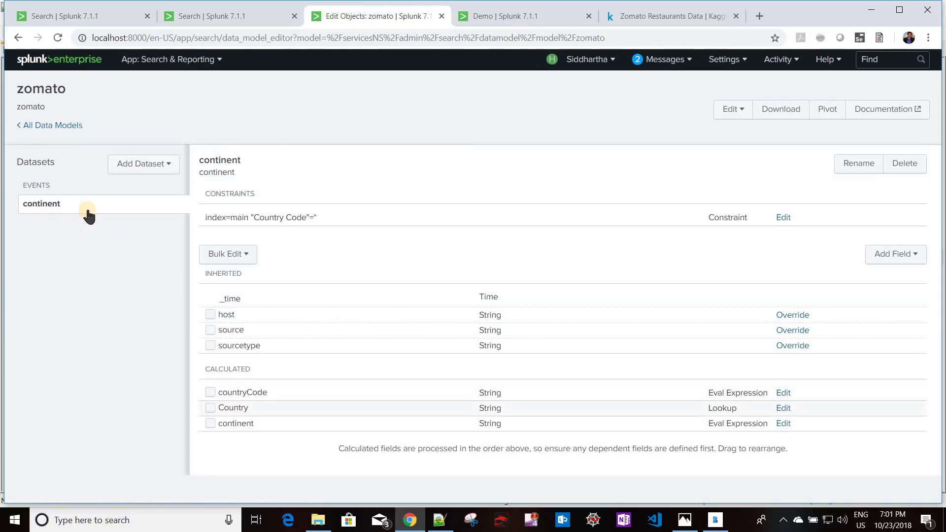
Step: Start a child dataset of continent in the zomato data model and name it Asia Continent
left_click(88, 209)
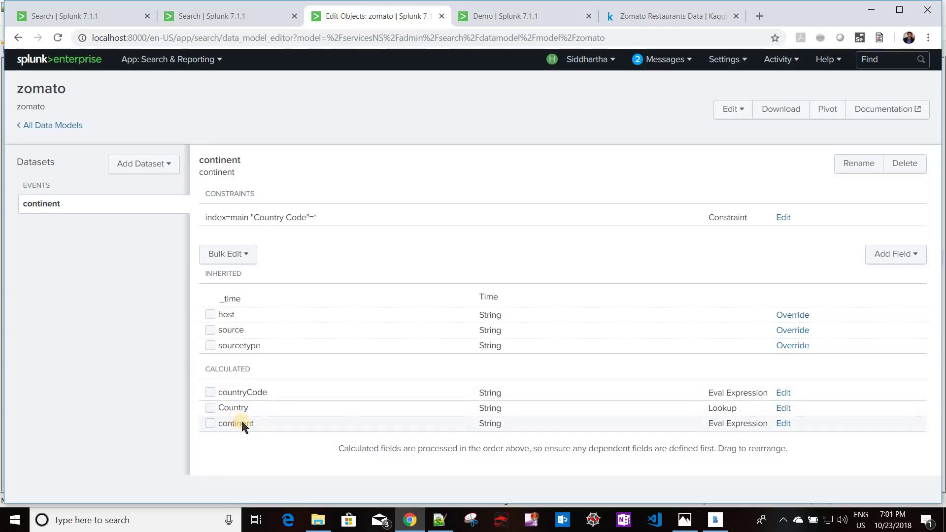
left_click(154, 166)
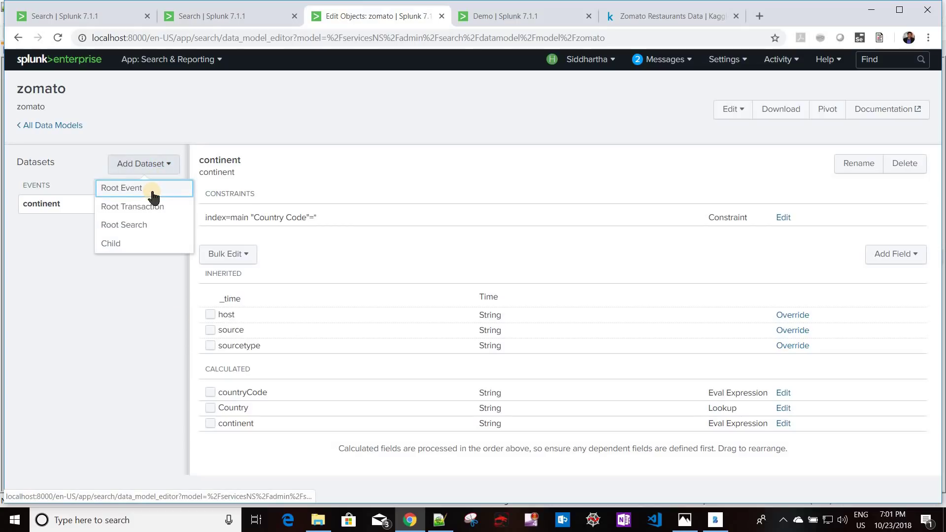
left_click(123, 241)
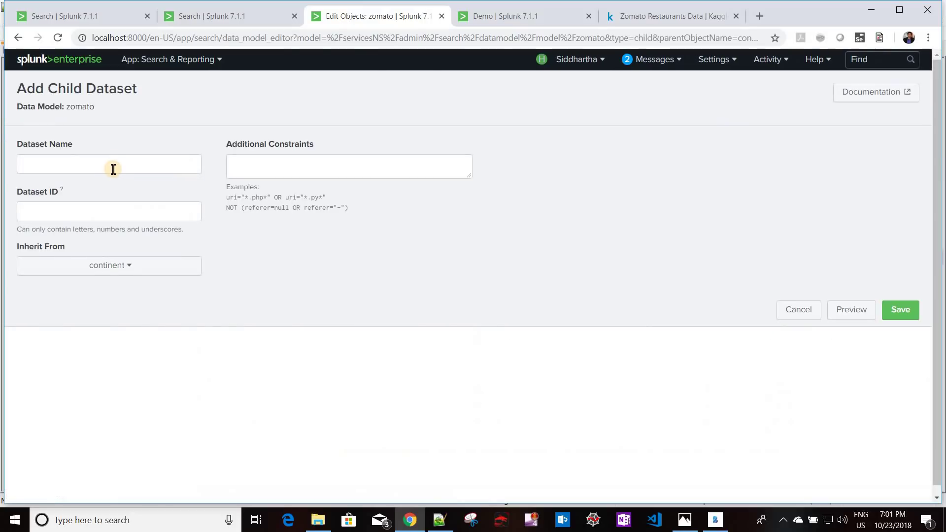
left_click(113, 169)
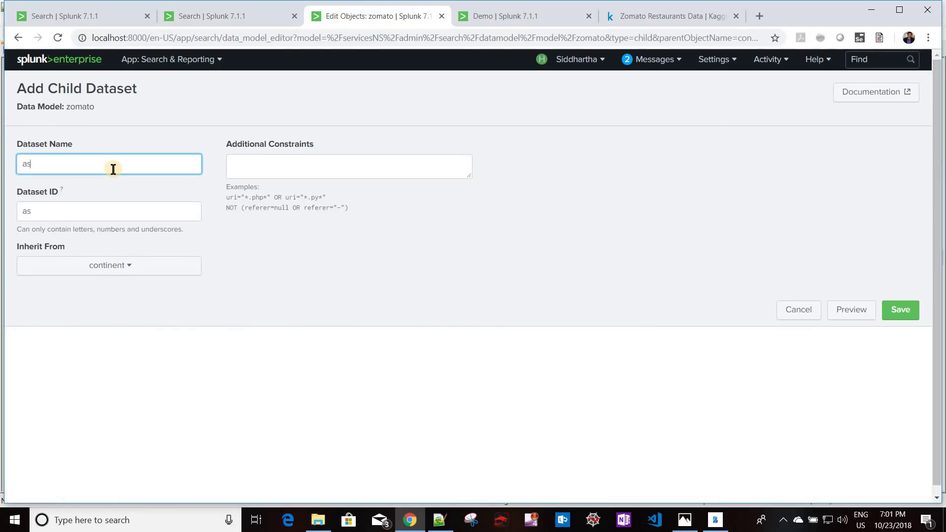
key("BackSpace")
key("BackSpace")
type("Asia Continent")
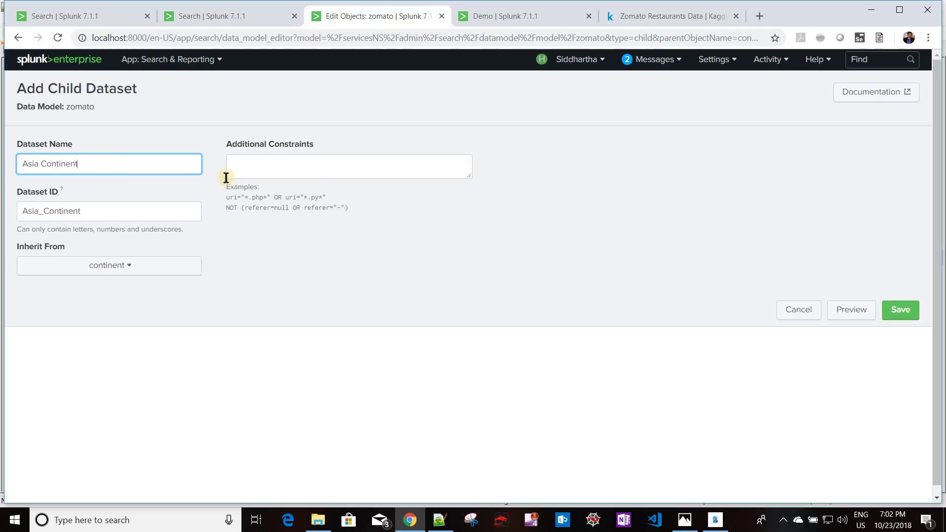
key("Tab")
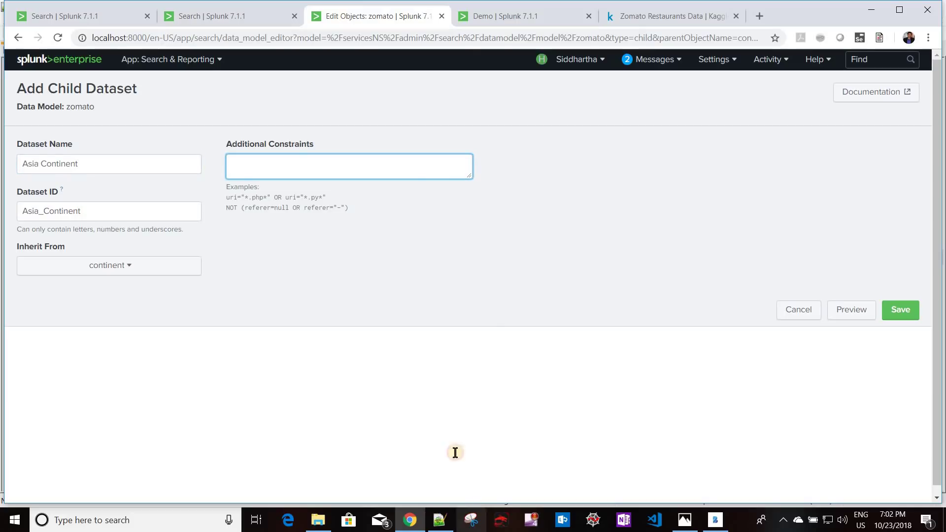
Step: Consult the continent case expression in queries.txt in Notepad++ and the continent count search in Splunk for the child dataset's constraint
left_click(439, 520)
left_click(110, 49)
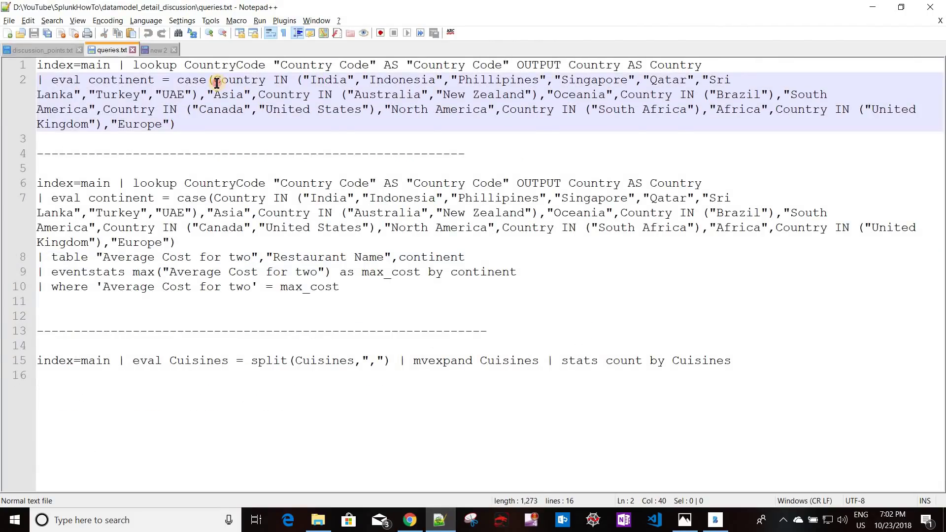
left_click(216, 82)
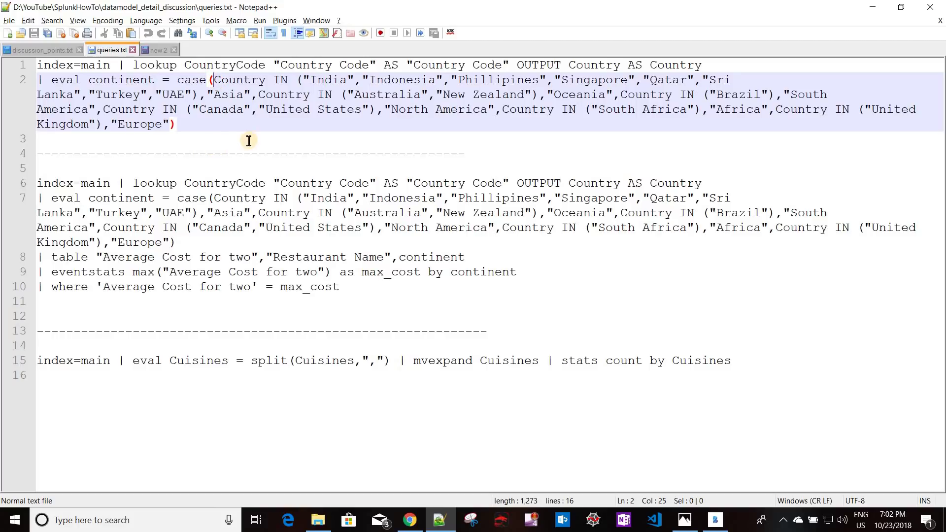
left_click(410, 520)
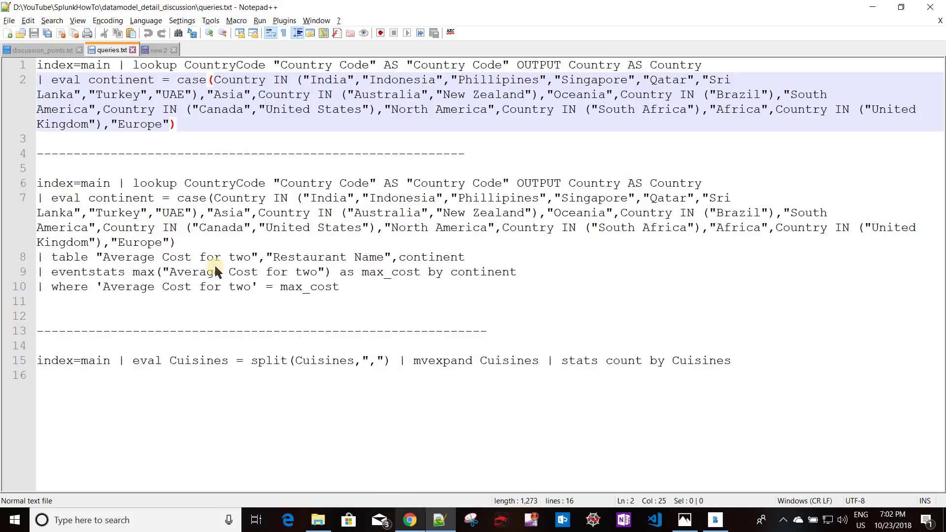
left_click(316, 178)
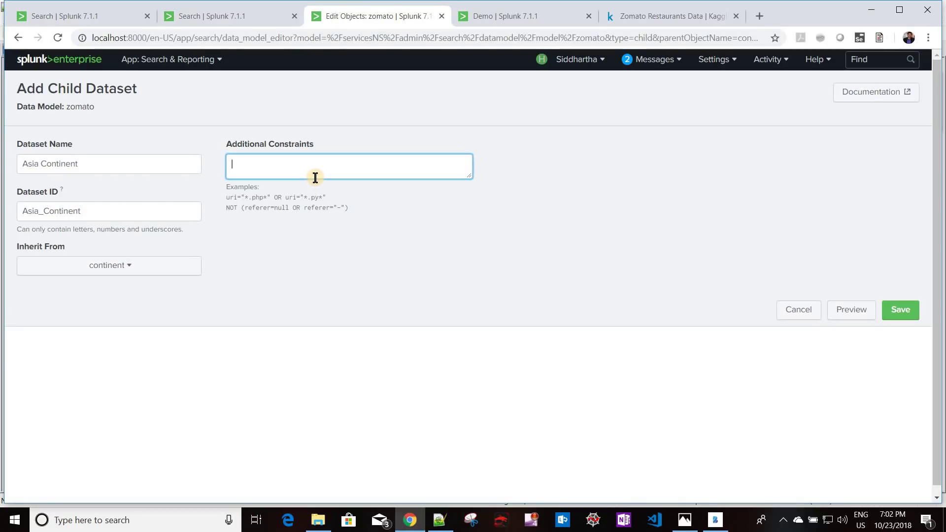
left_click(98, 17)
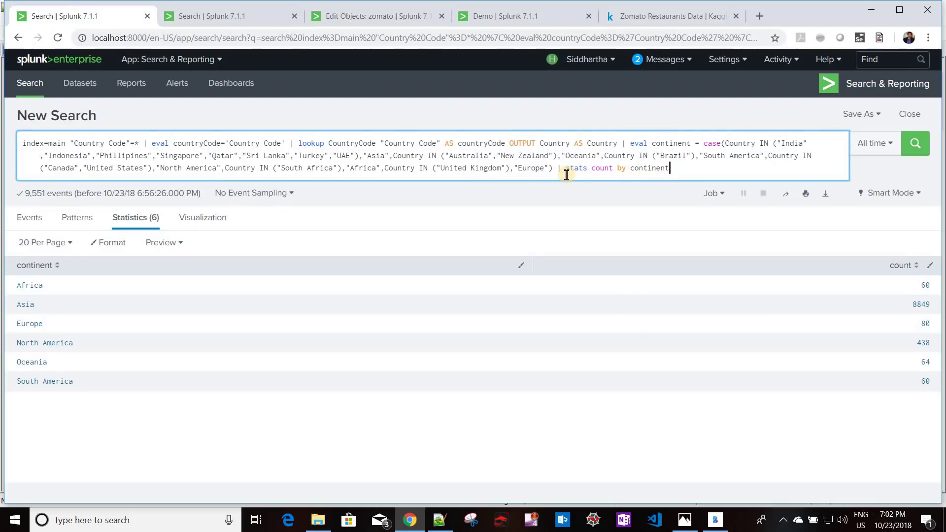
Step: Replace the query's final stats command with search continent = "Asia" and run the search
left_click_drag(566, 175, 684, 164)
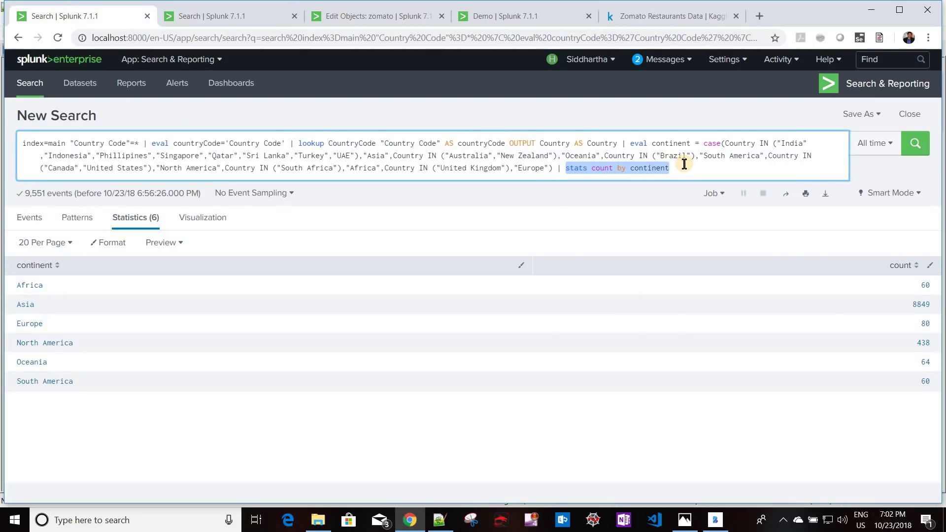
type("search")
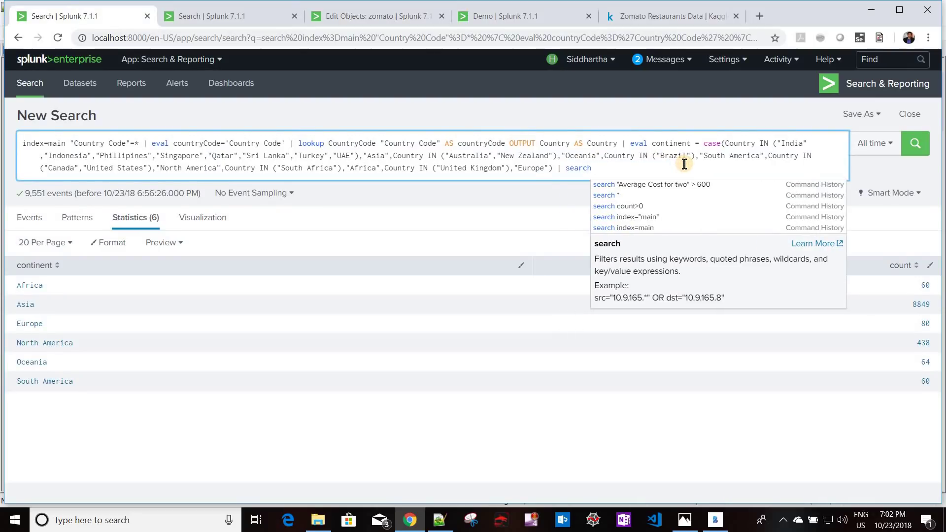
type(" con")
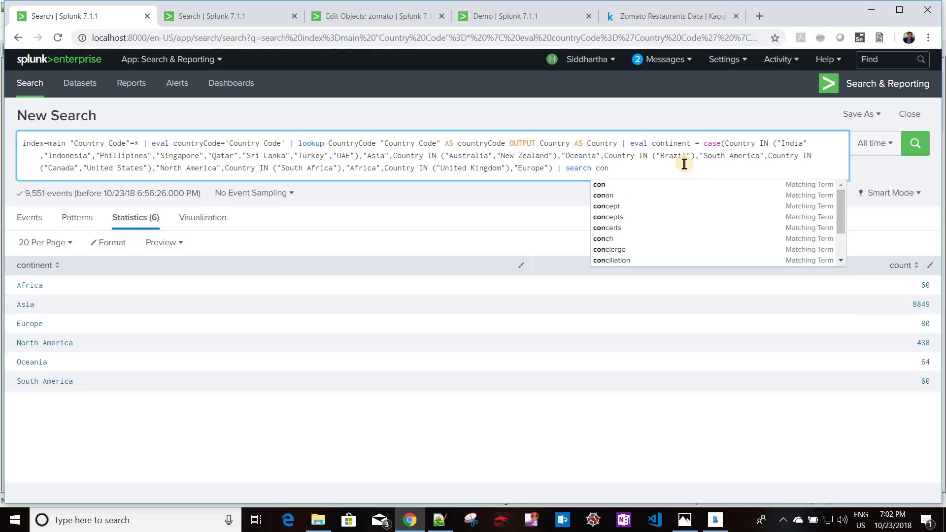
type("tinenet")
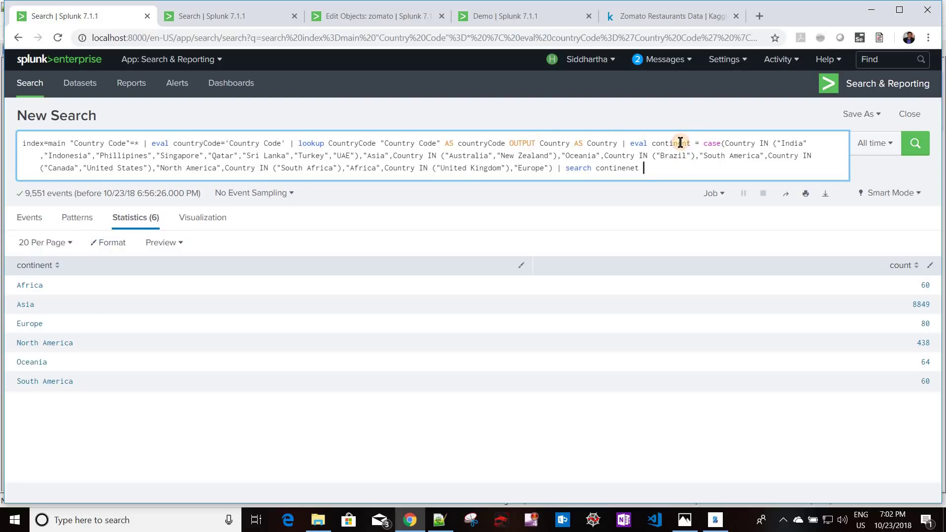
double_click(680, 143)
key("ctrl+c")
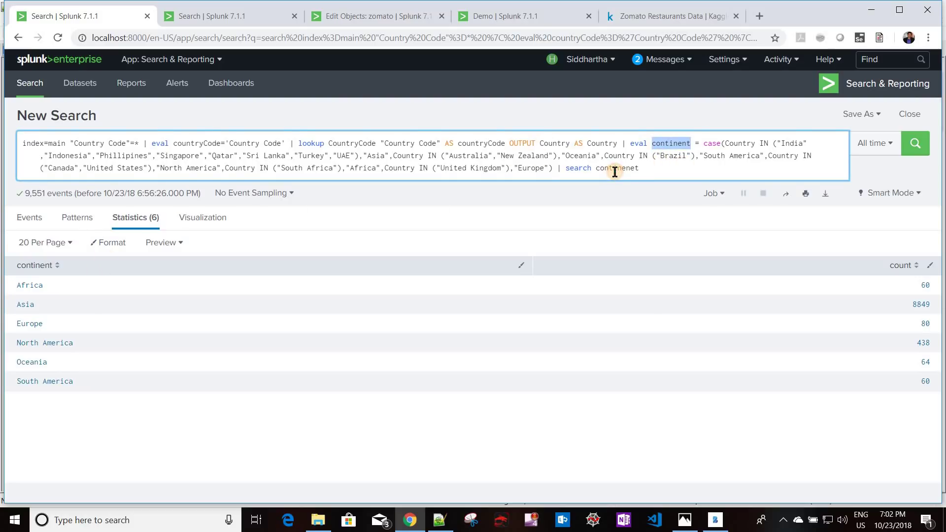
double_click(614, 168)
key("ctrl+v")
type("\"")
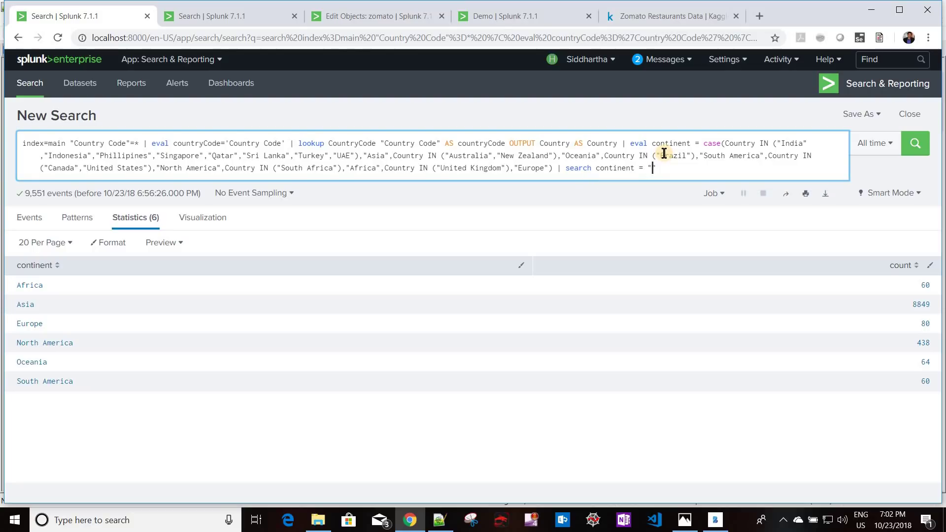
type("Asia")
key("Return")
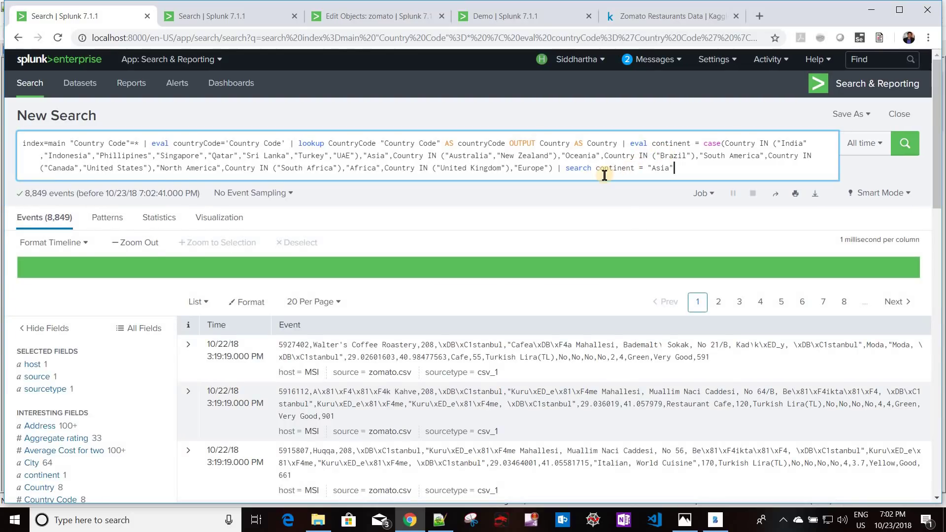
Step: Copy the condition continent = "Asia" into the Asia Continent child dataset's additional constraints and save the dataset
left_click_drag(610, 164, 696, 180)
key("ctrl+c")
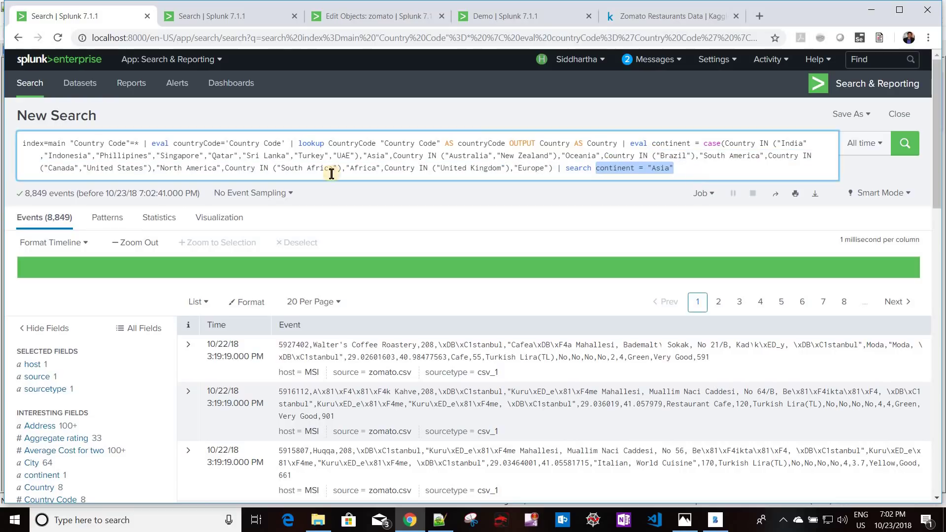
left_click(371, 20)
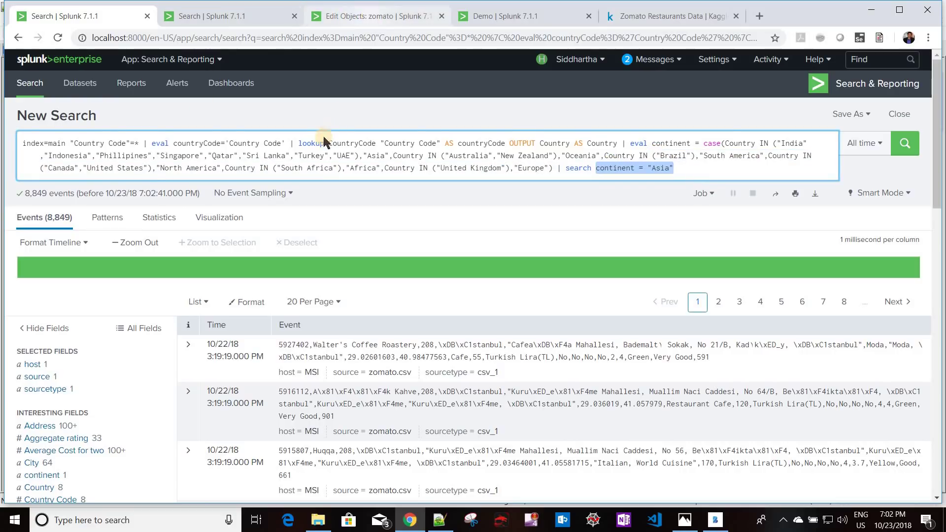
double_click(288, 165)
key("ctrl+v")
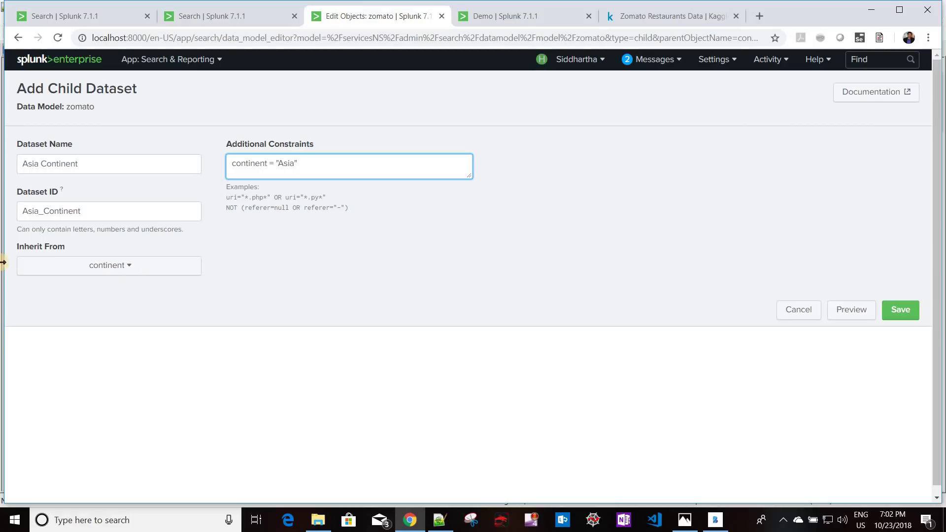
left_click(131, 268)
left_click(132, 271)
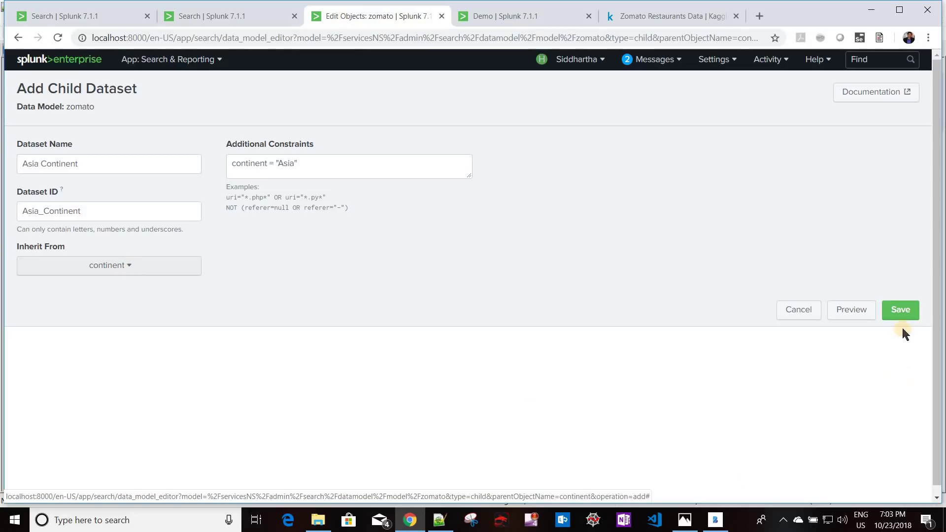
left_click(896, 310)
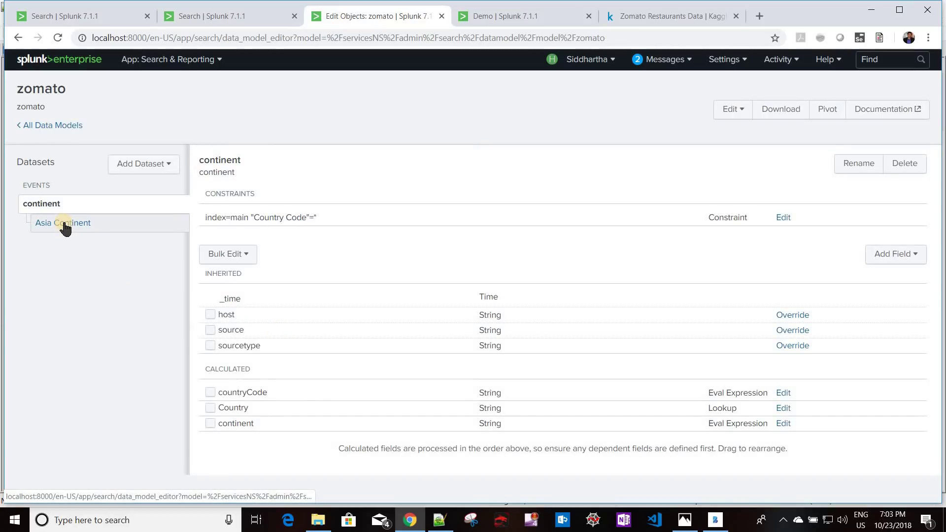
Step: Examine the Asia Continent dataset's inherited fields and addable field types, and check the Sub-Continent requirements in discussion_points.txt in Notepad++
left_click(64, 225)
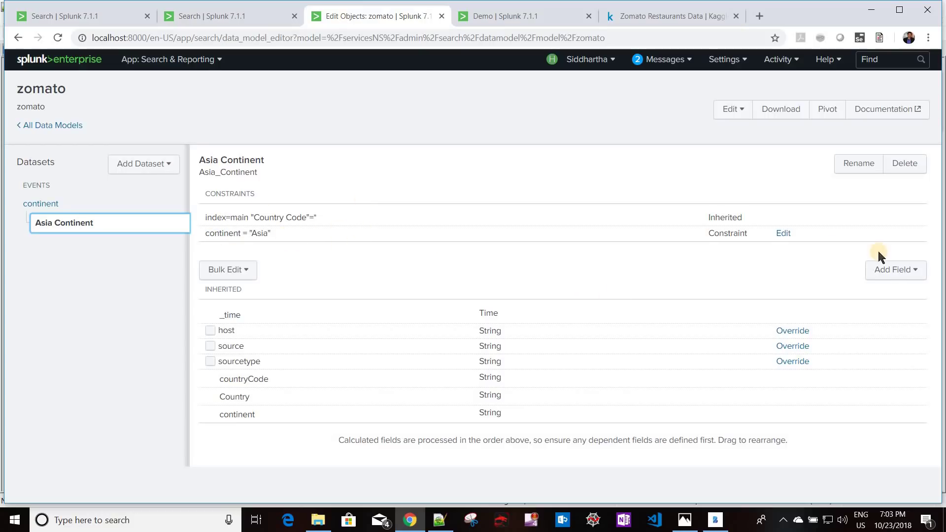
left_click(901, 279)
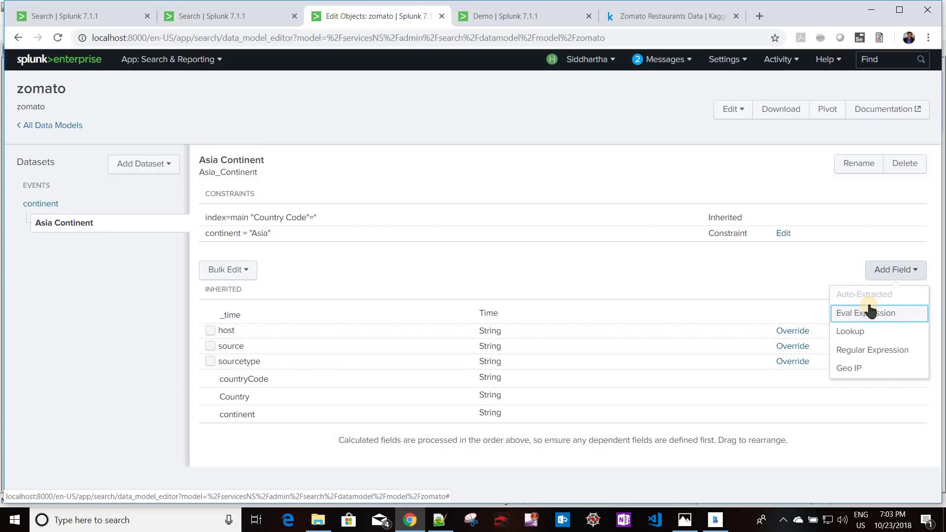
left_click(438, 522)
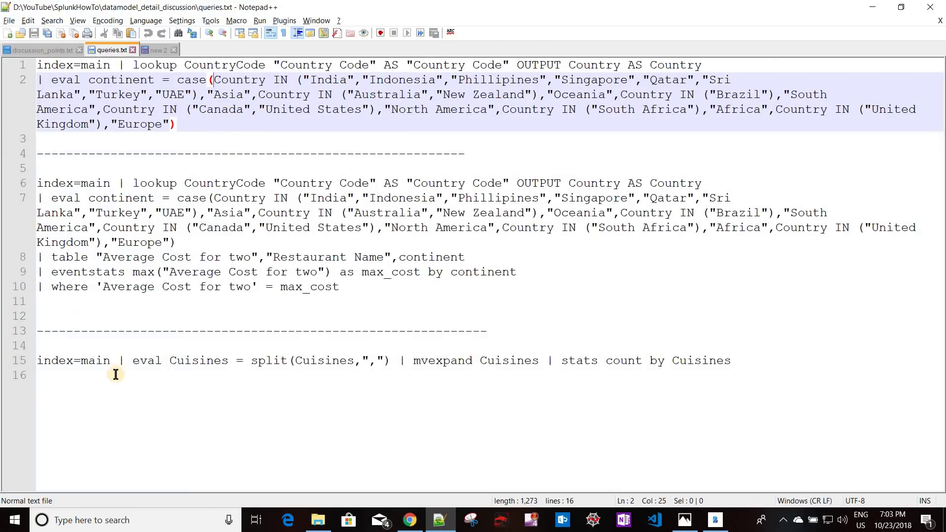
key("ctrl+Tab")
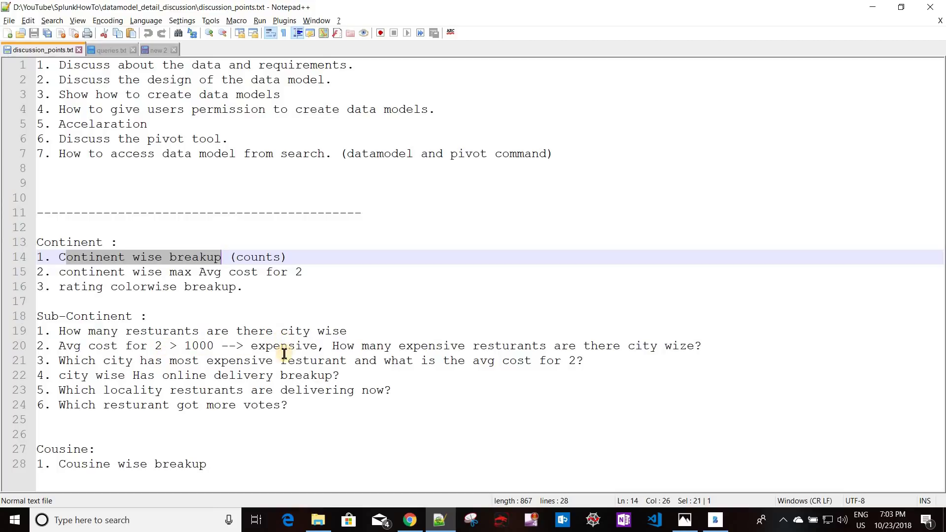
key("alt+Tab")
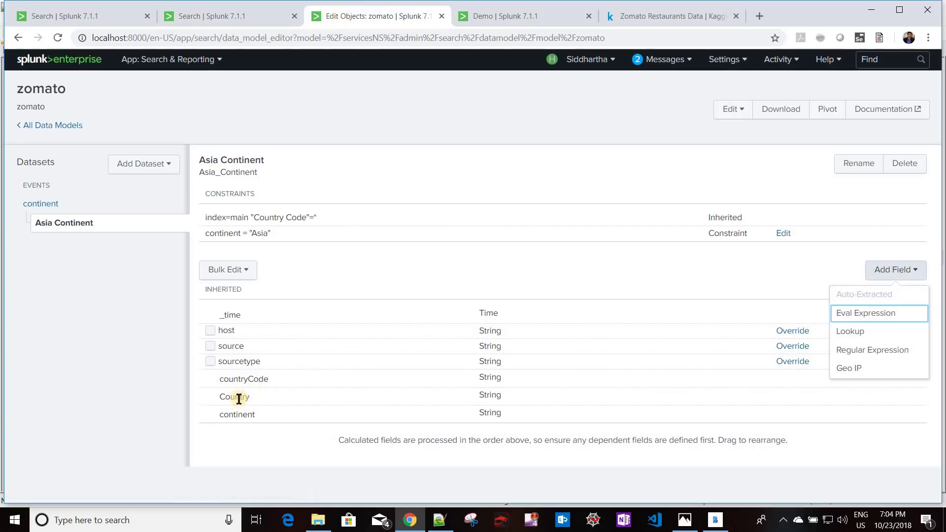
left_click(378, 183)
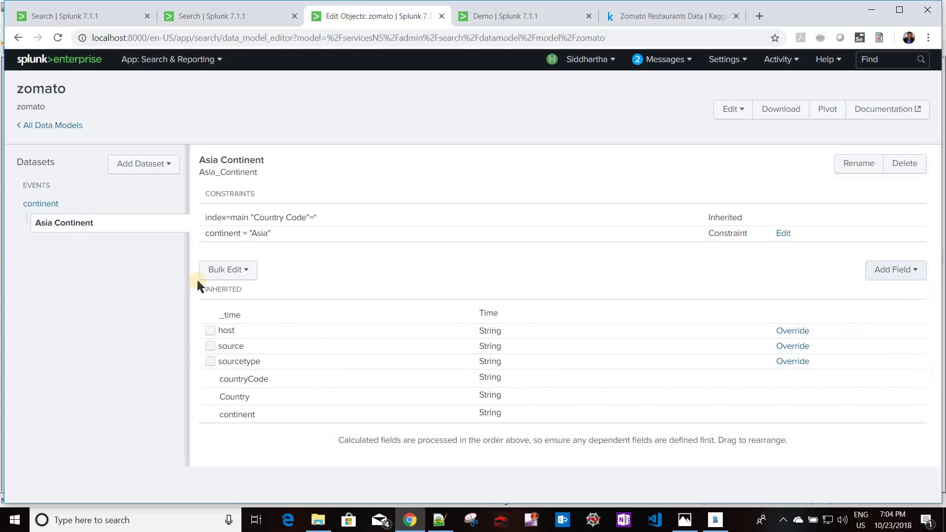
Step: Add City as an auto-extracted, optional String field to the parent continent dataset and save it
left_click(56, 209)
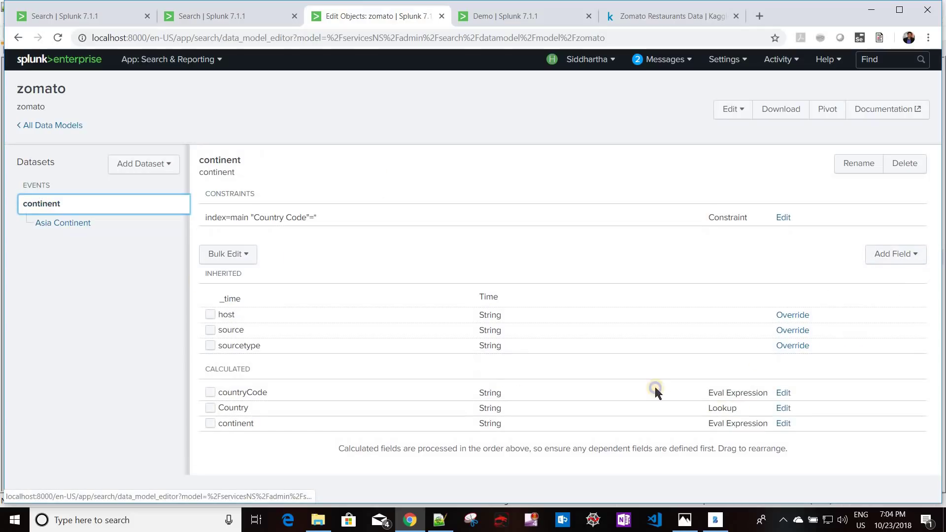
right_click(722, 410)
left_click(935, 277)
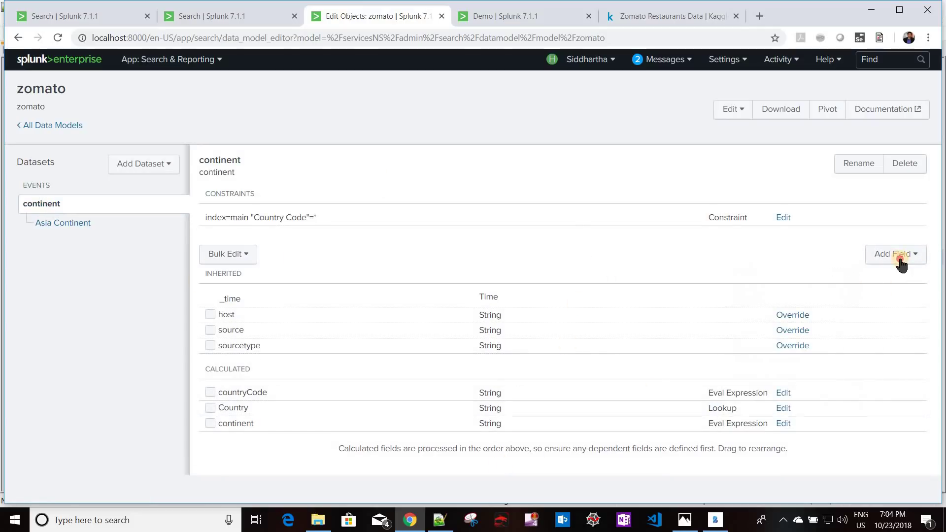
left_click(893, 256)
left_click(880, 277)
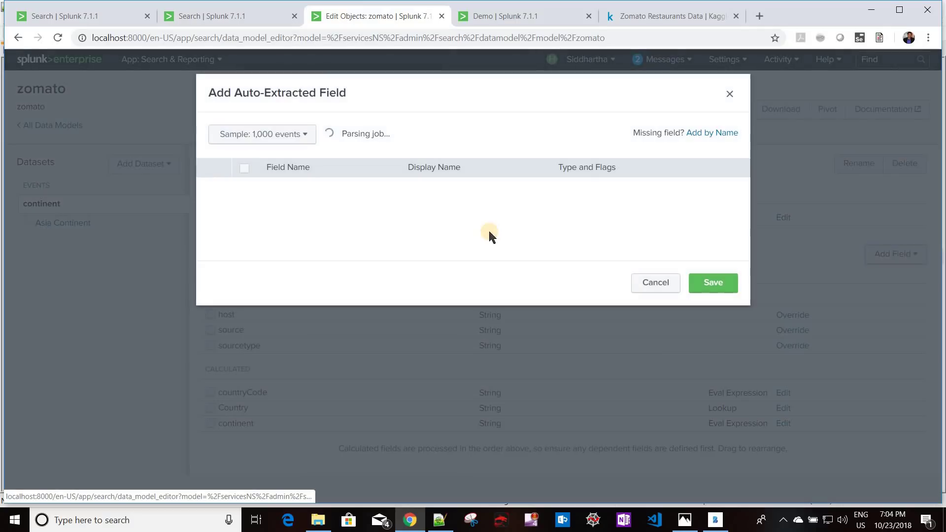
left_click(228, 257)
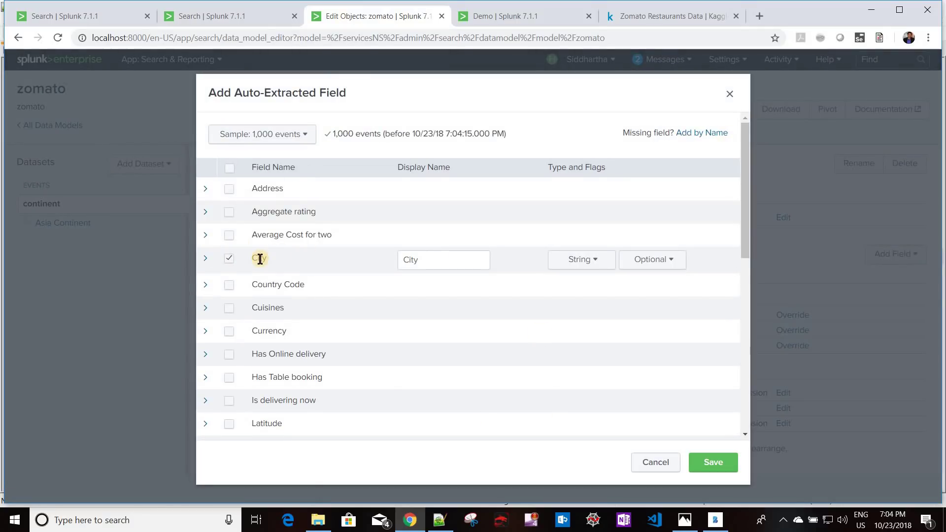
left_click(712, 463)
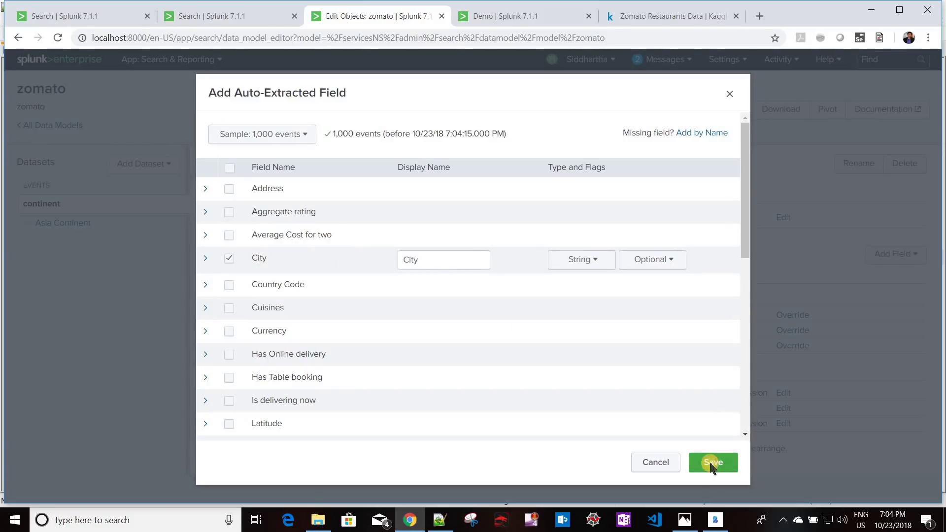
Step: Review the continent dataset's extracted and calculated fields, Asia Continent's inherited fields, and the city-wise restaurant requirement in the Notepad++ notes
scroll(244, 387, "down", 1)
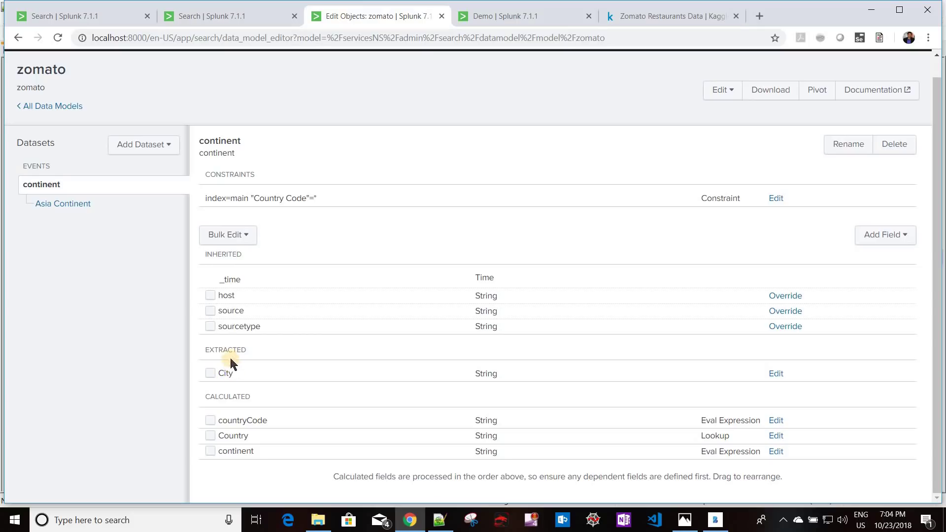
left_click_drag(209, 345, 249, 349)
double_click(233, 397)
left_click(862, 236)
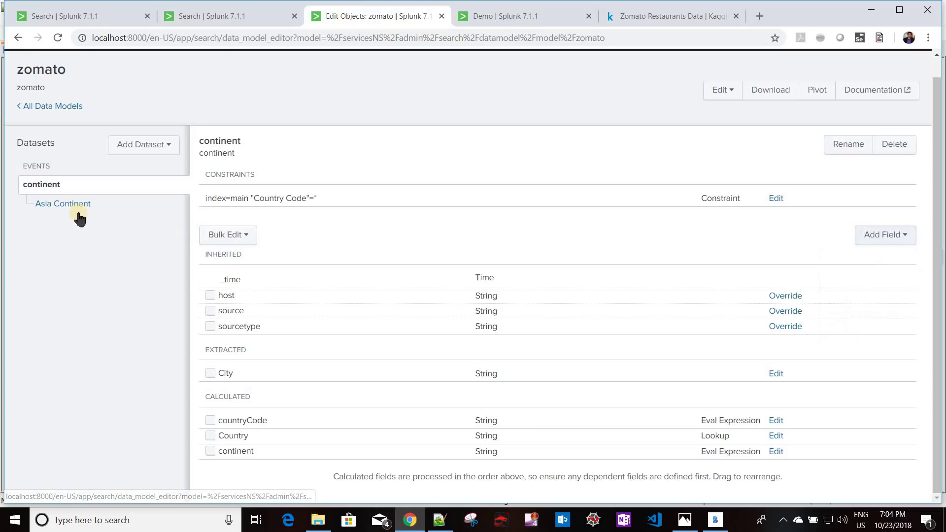
left_click(59, 205)
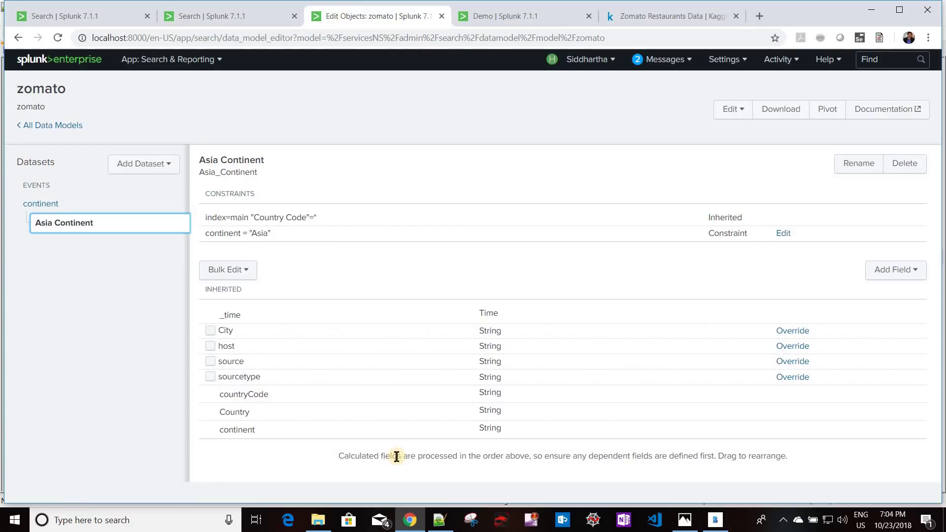
key("alt+Tab")
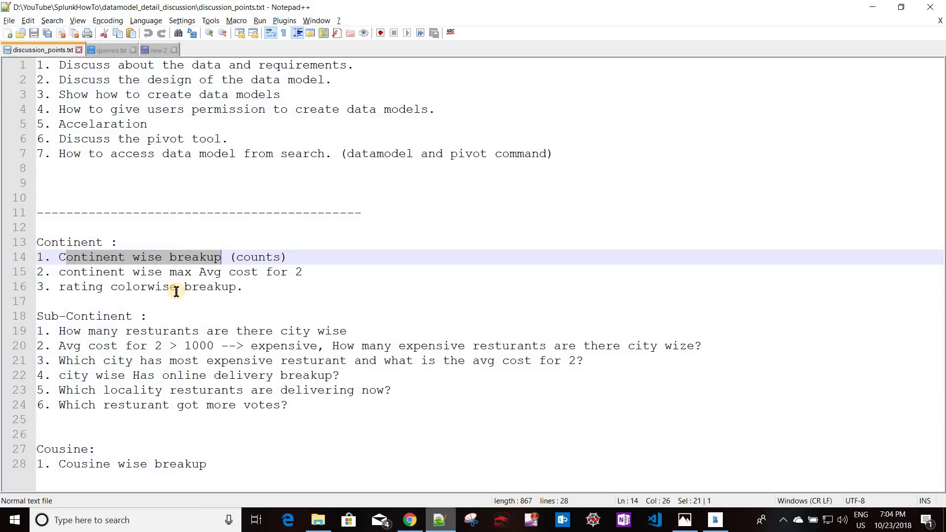
triple_click(165, 332)
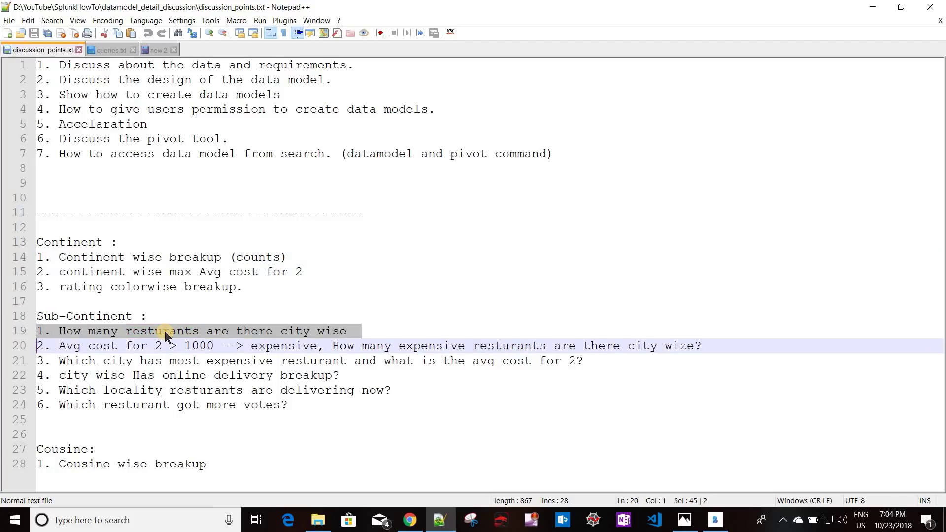
key("alt+Tab")
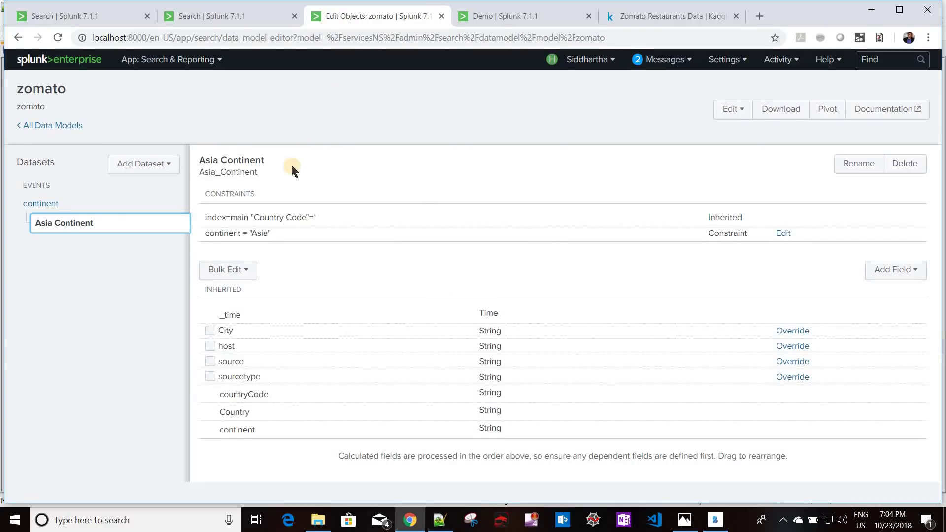
Step: Open the zomato data model's Pivot in a new browser tab and choose the Asia Continent dataset
right_click(832, 121)
left_click(808, 123)
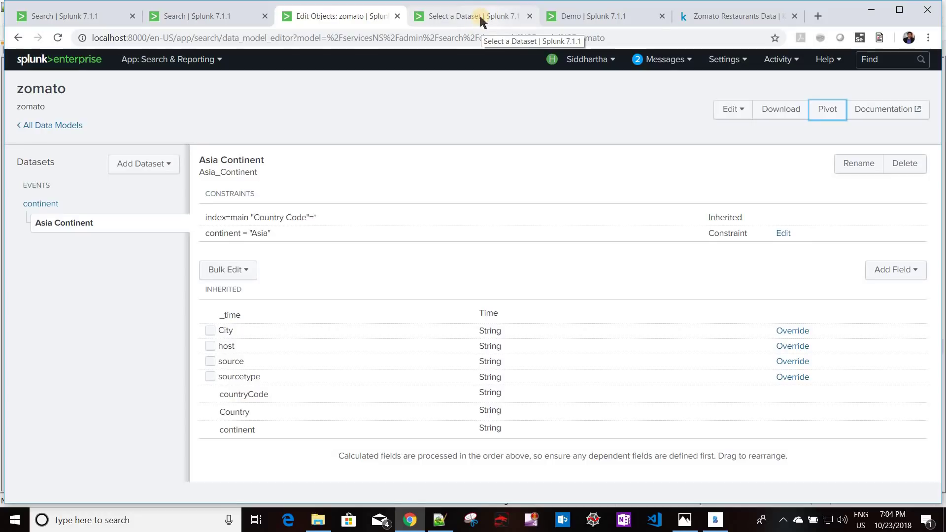
left_click(482, 18)
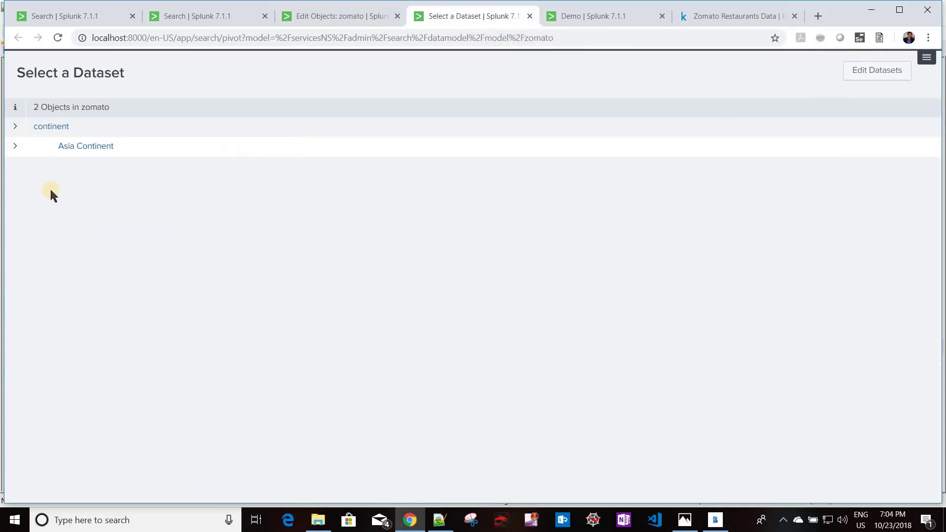
left_click(86, 146)
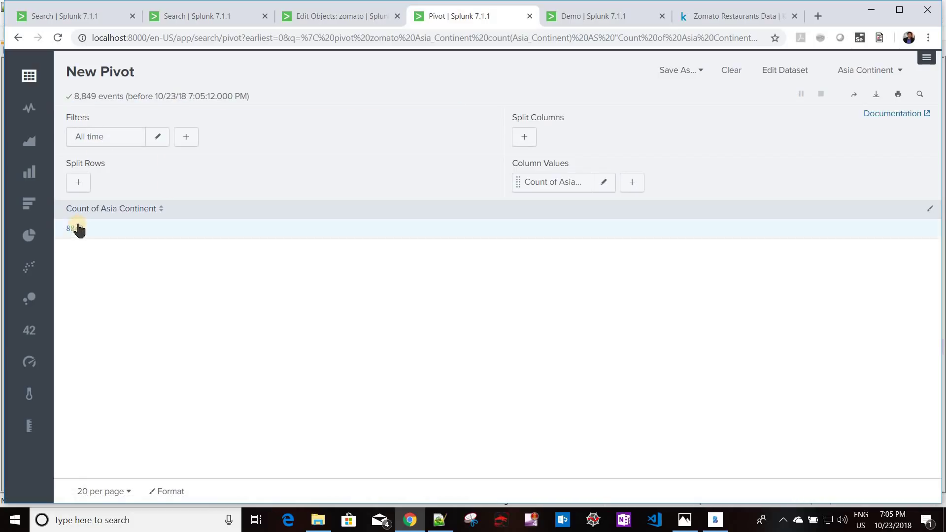
Step: Return to the Asia search and select its whole search continent = "Asia" clause, including the pipe, for comparison with the pivot
left_click(69, 20)
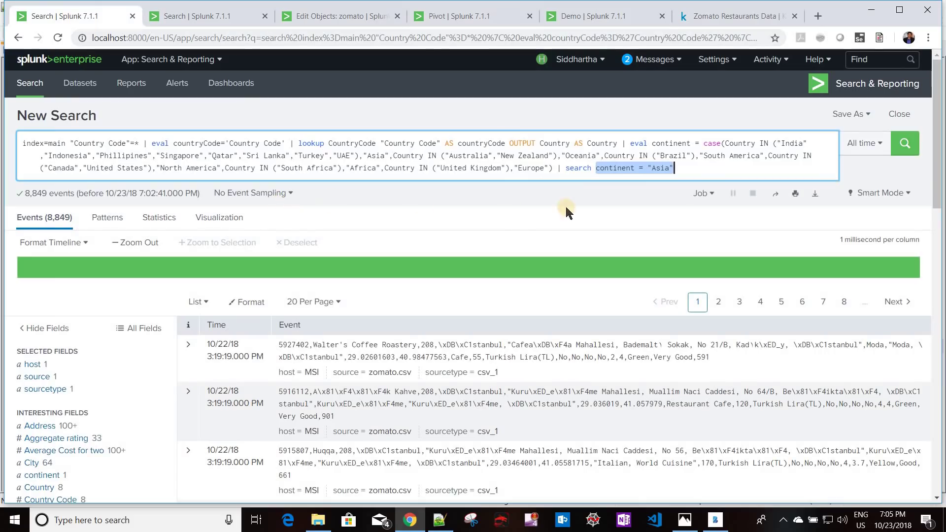
left_click(554, 168)
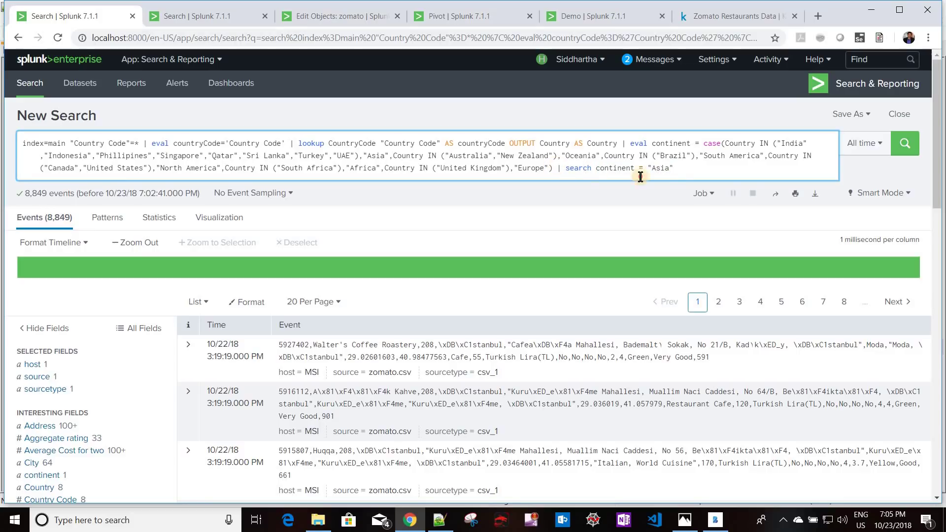
left_click(676, 177, "shift")
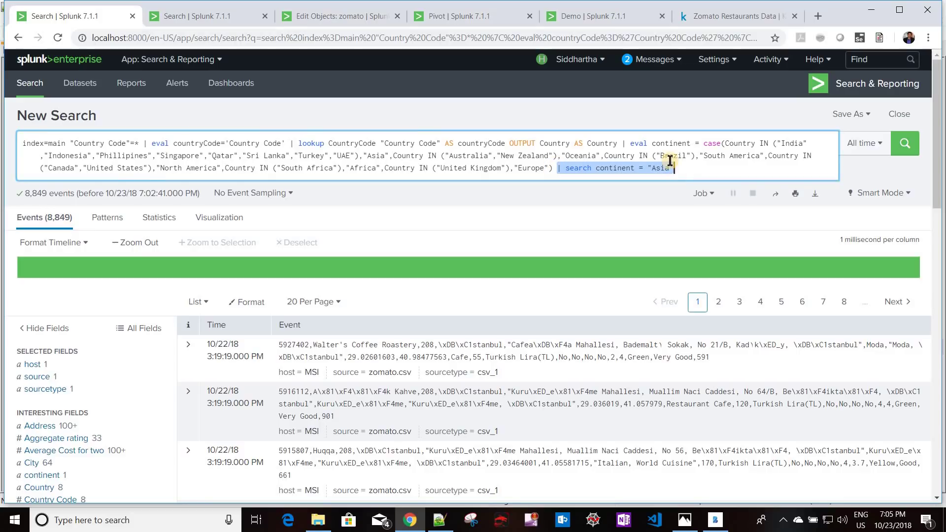
Step: Return to the Asia Continent pivot and split its rows by City, labelled City
left_click(684, 168)
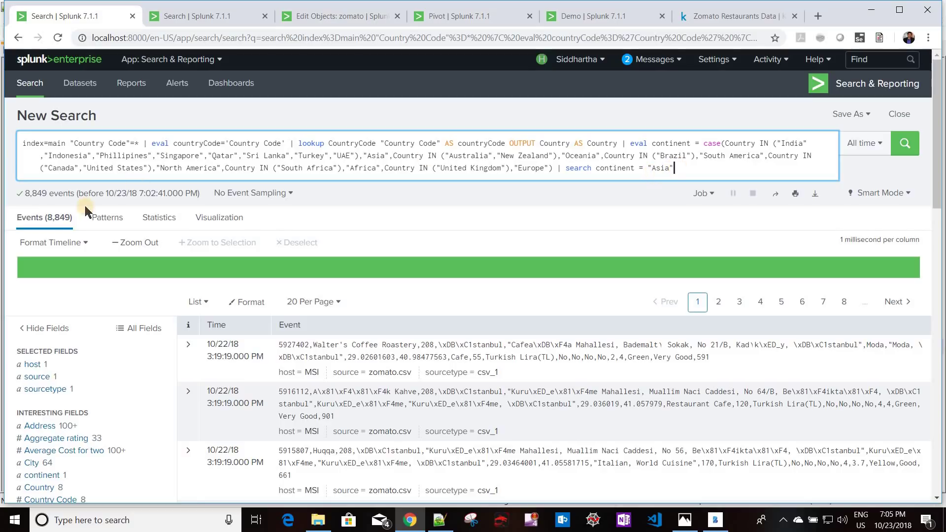
left_click(468, 16)
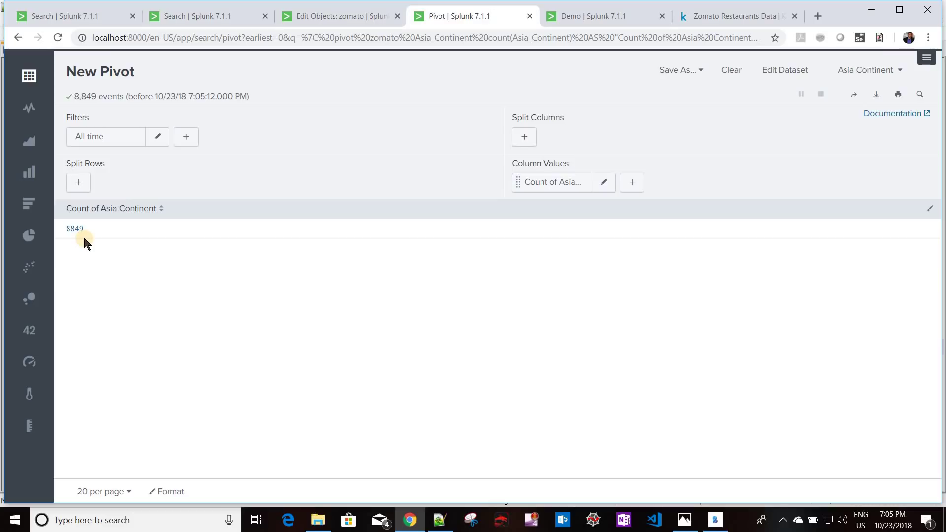
left_click(82, 182)
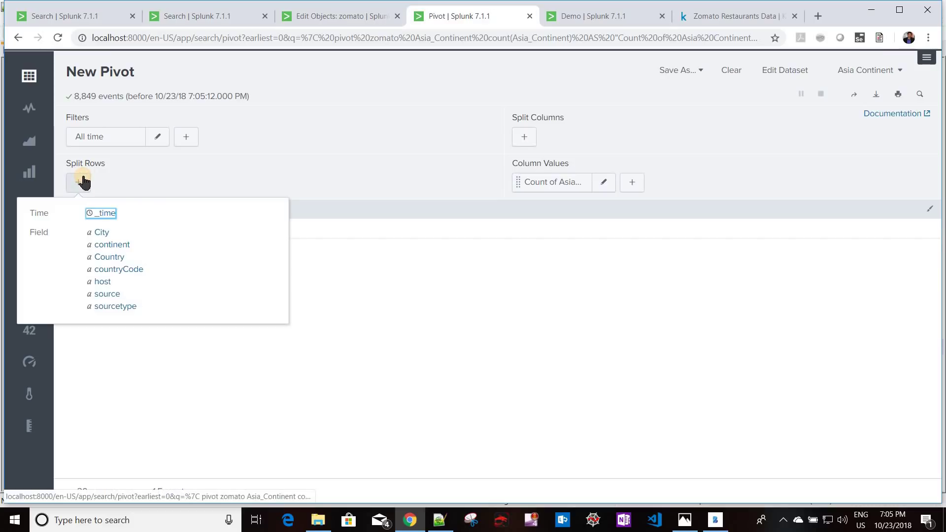
left_click(97, 236)
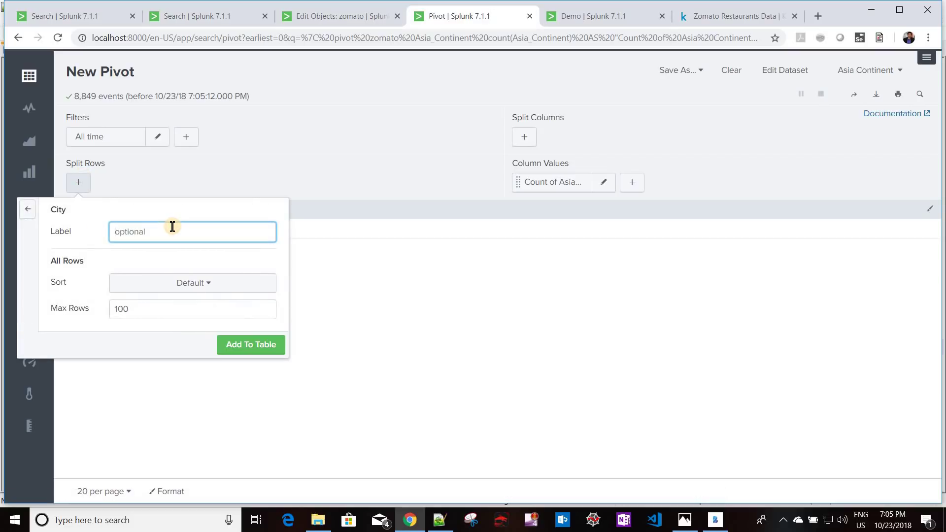
type("City")
left_click(255, 348)
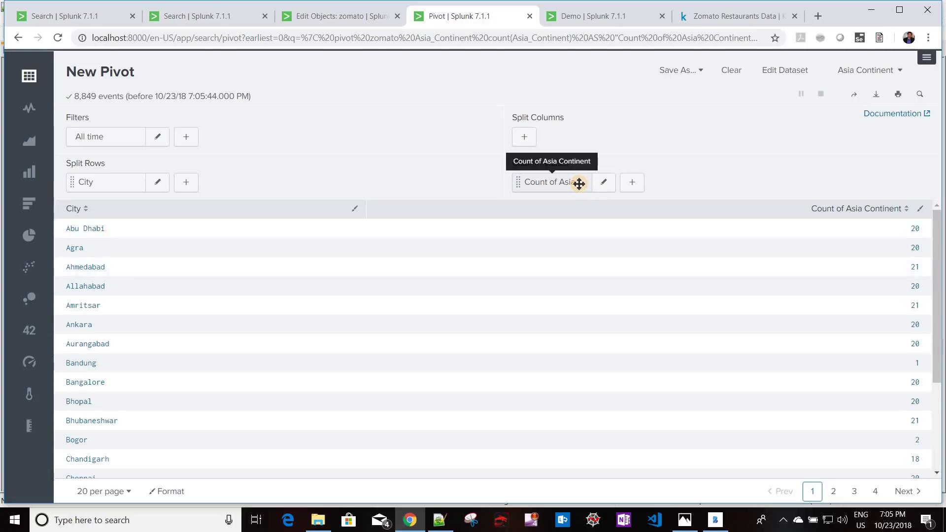
Step: Replace the pivot's Count of Asia Continent column value with the distinct count of City
left_click(605, 185)
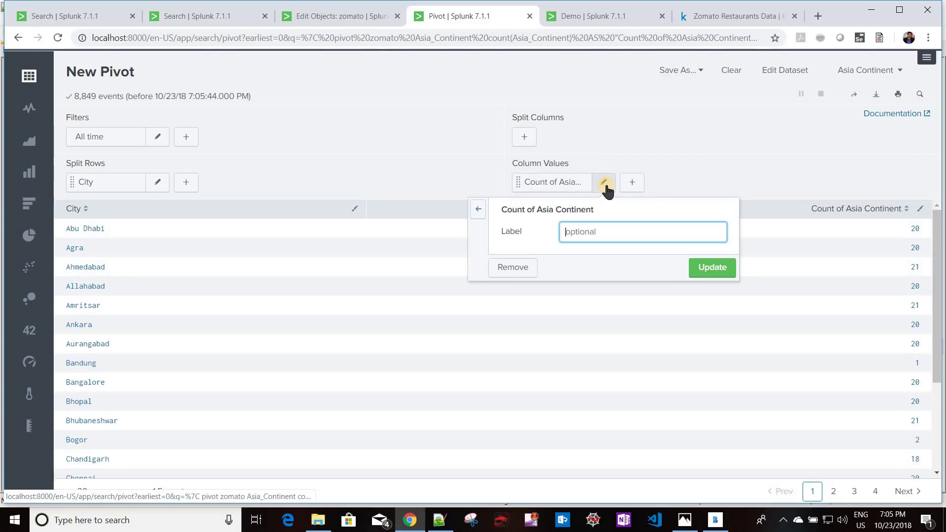
left_click(479, 210)
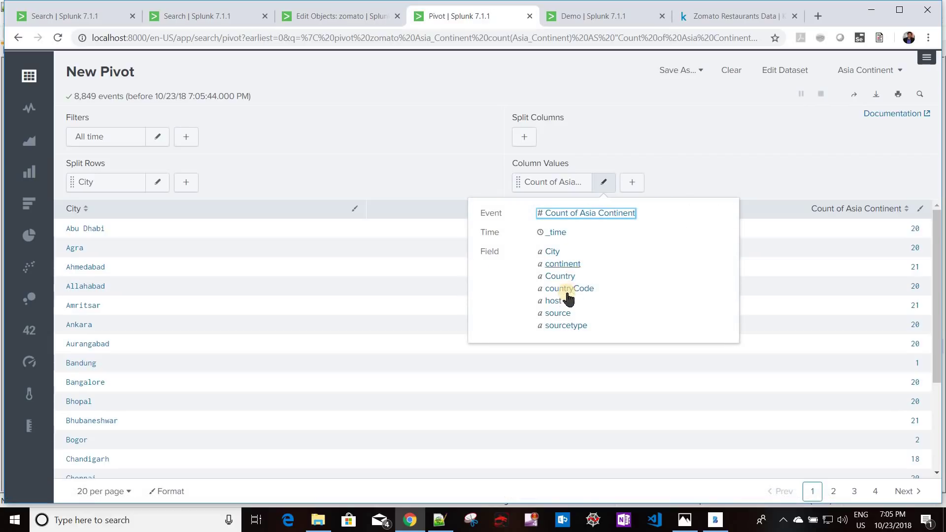
left_click(555, 251)
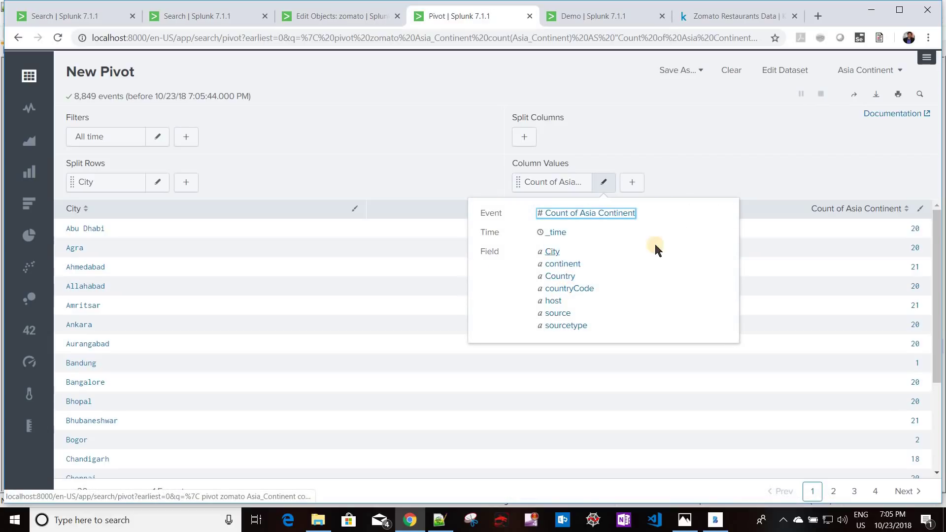
left_click(717, 298)
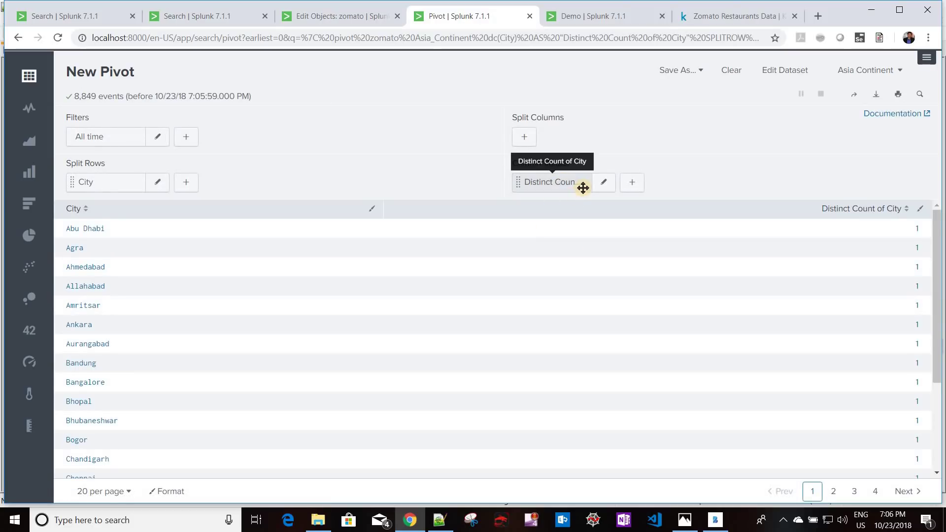
Step: Set the pivot's column value to the City field with Count as its value
left_click(604, 185)
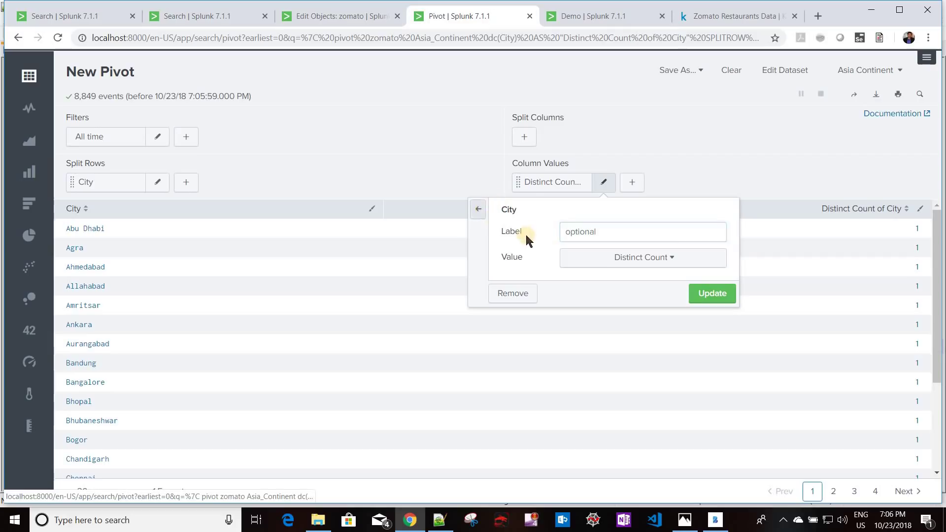
left_click(478, 209)
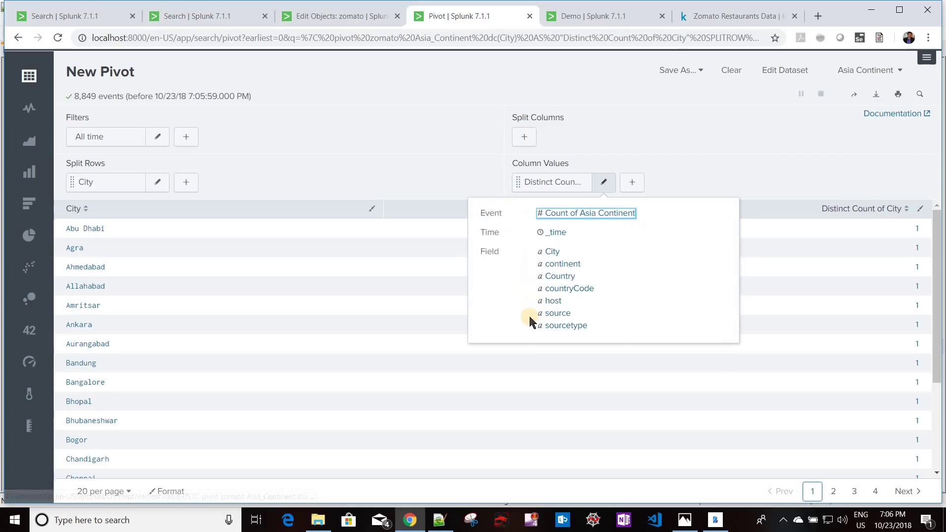
left_click(565, 265)
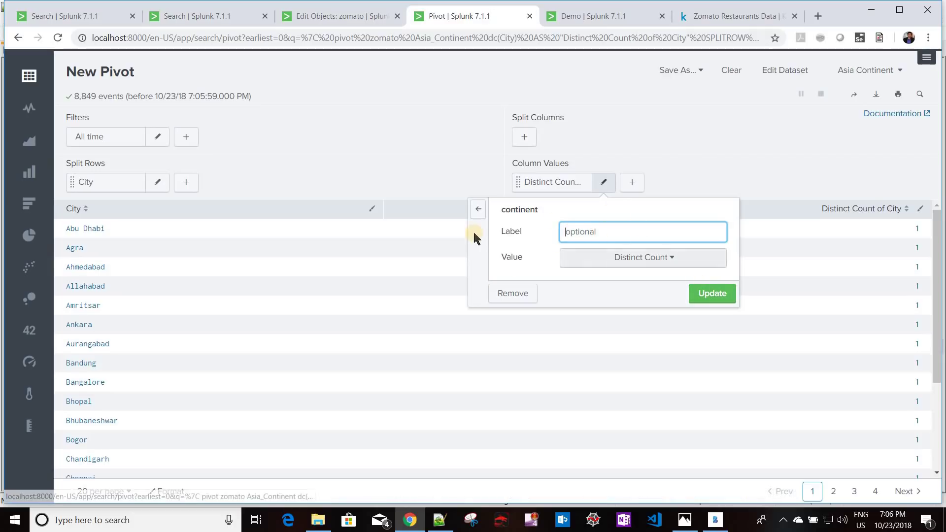
left_click(476, 213)
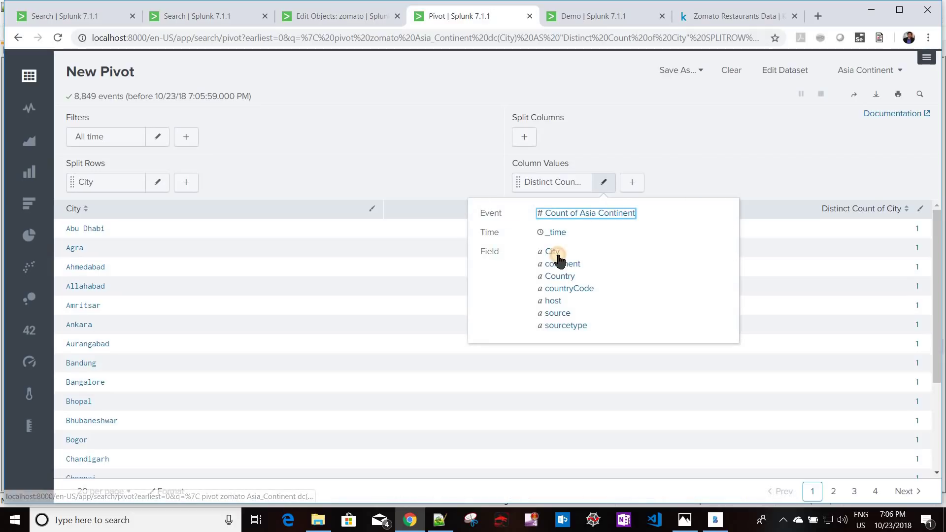
left_click(608, 252)
left_click(641, 257)
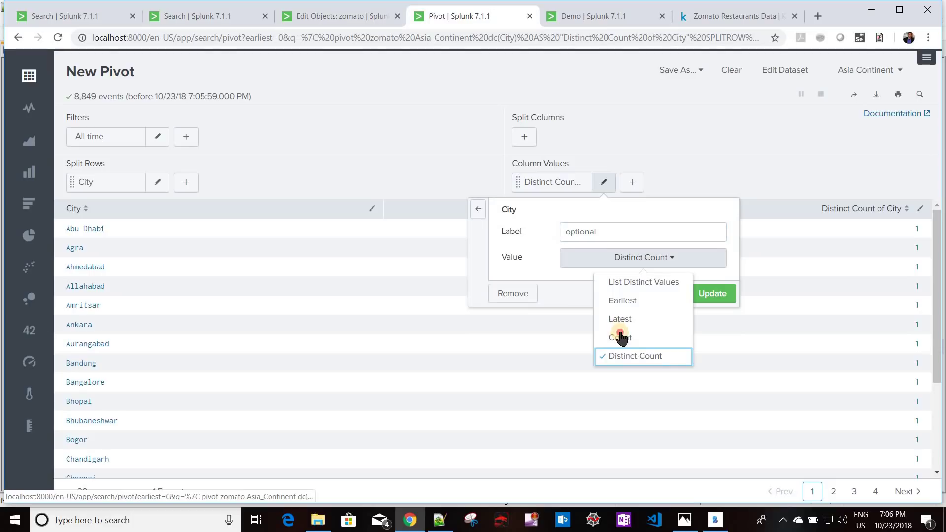
left_click(640, 338)
left_click(714, 302)
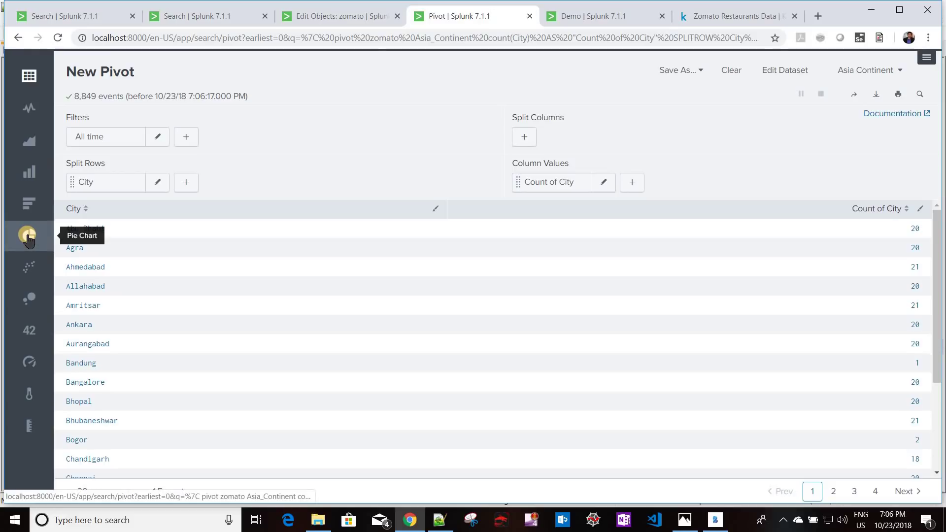
Step: Show the city counts as a pie chart and save it as a panel on the existing Demo dashboard
left_click(28, 236)
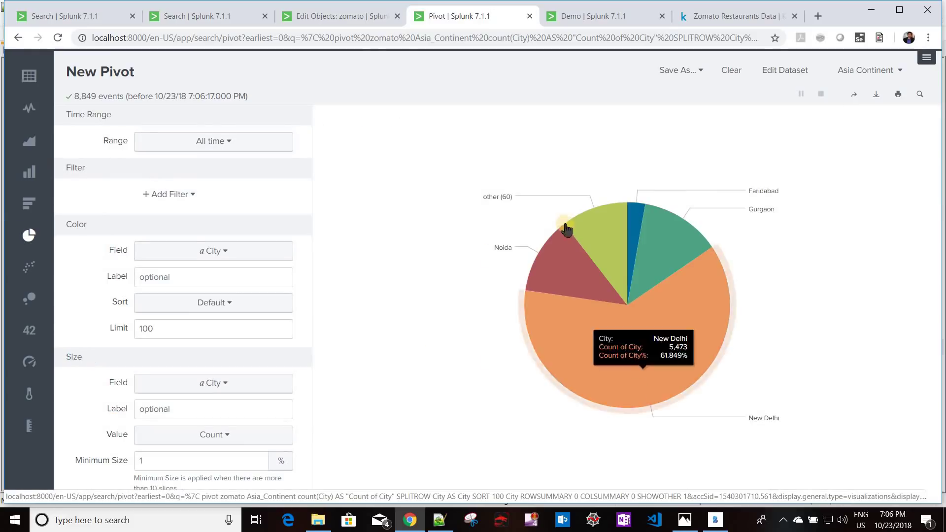
mouse_move(585, 359)
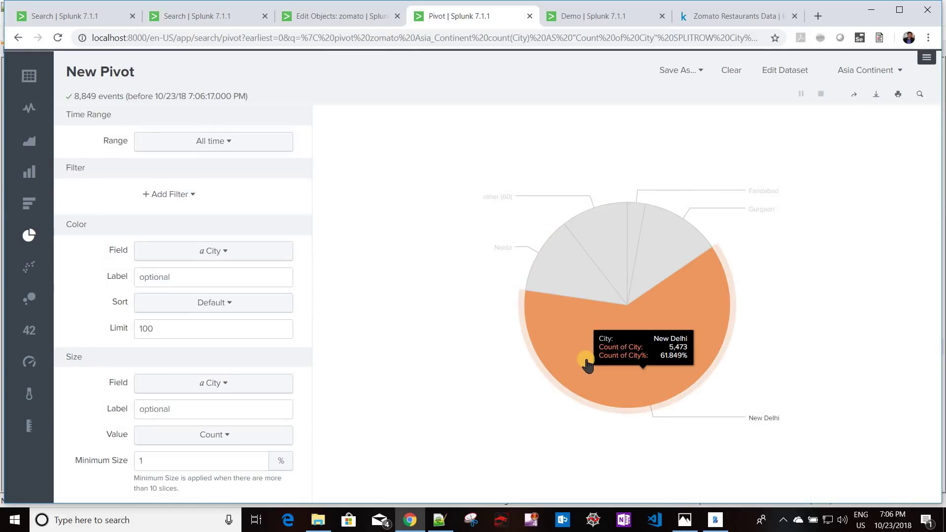
left_click(684, 78)
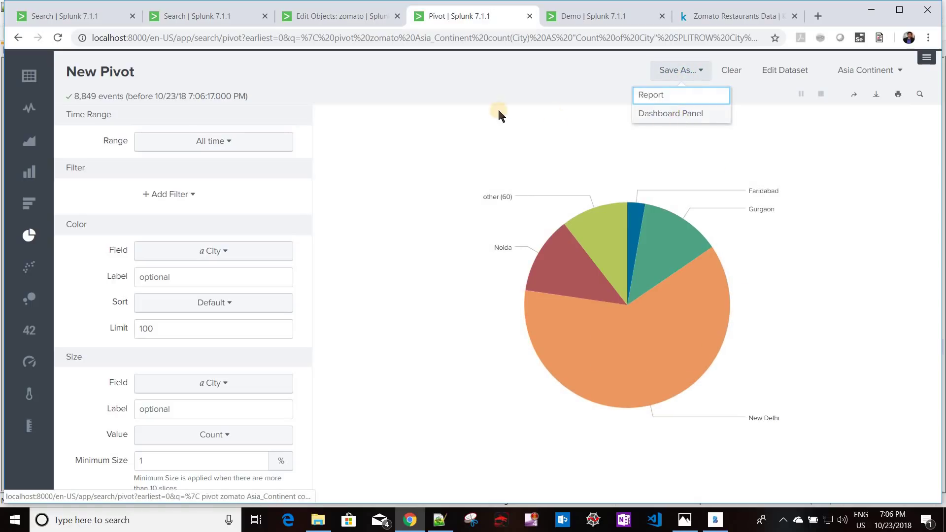
left_click(671, 113)
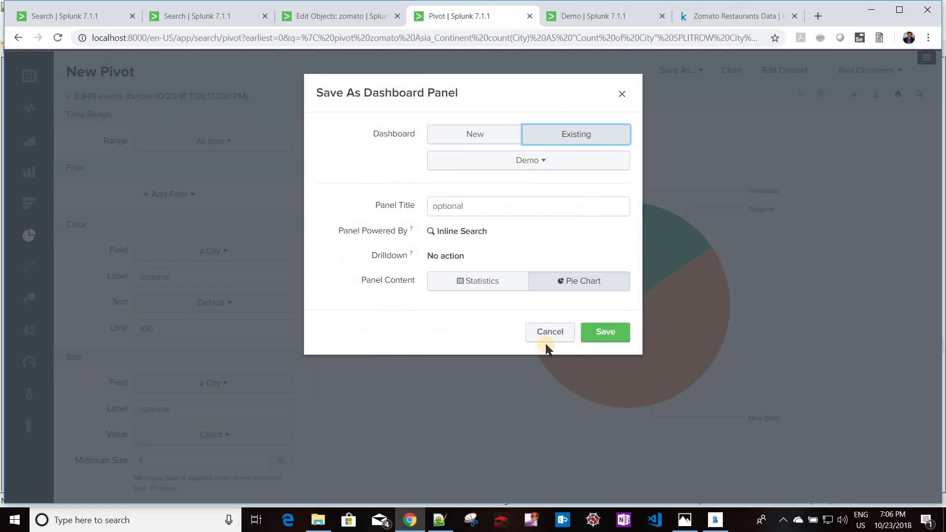
left_click(611, 333)
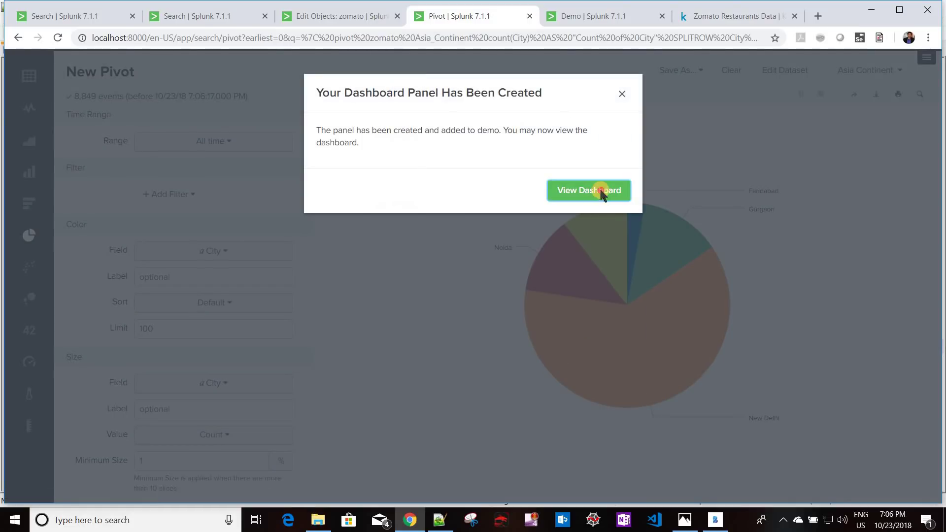
Step: View the Demo dashboard and examine the pivot queries in its XML source
left_click(601, 191)
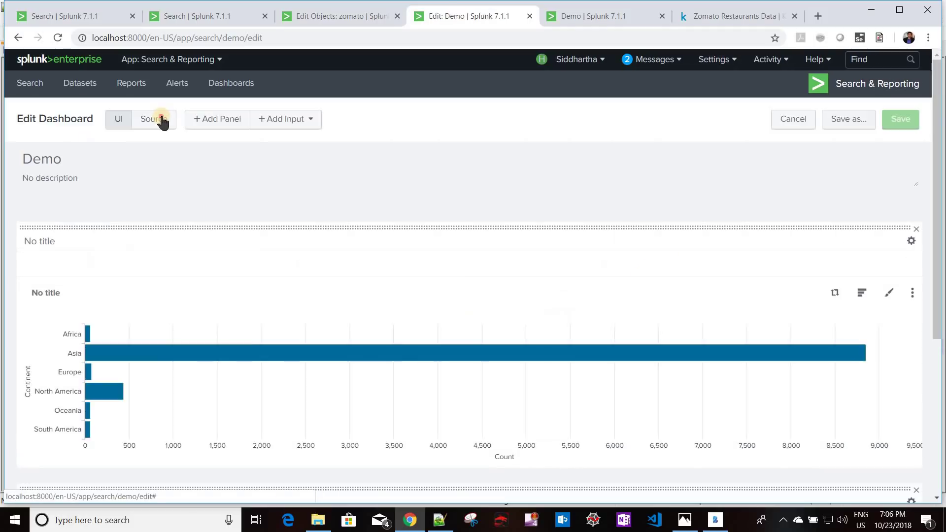
left_click(156, 121)
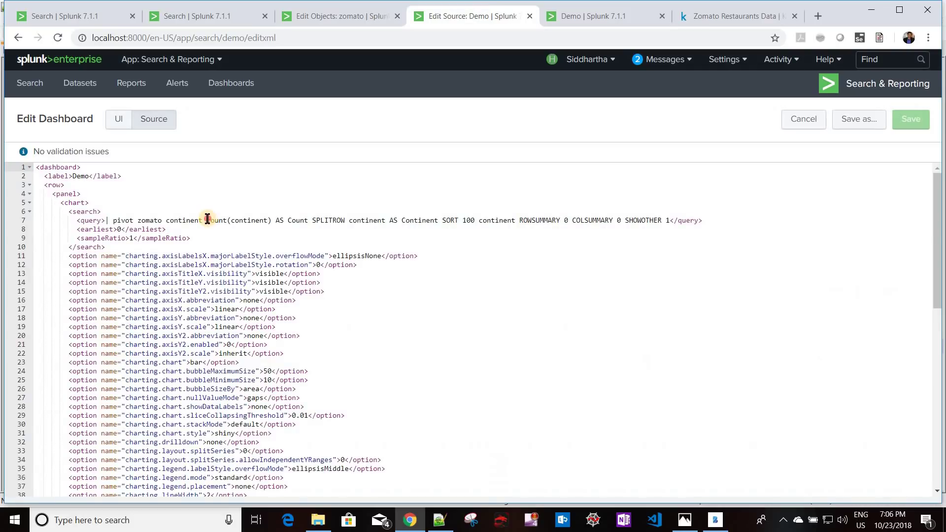
left_click(207, 220)
key("ctrl+a")
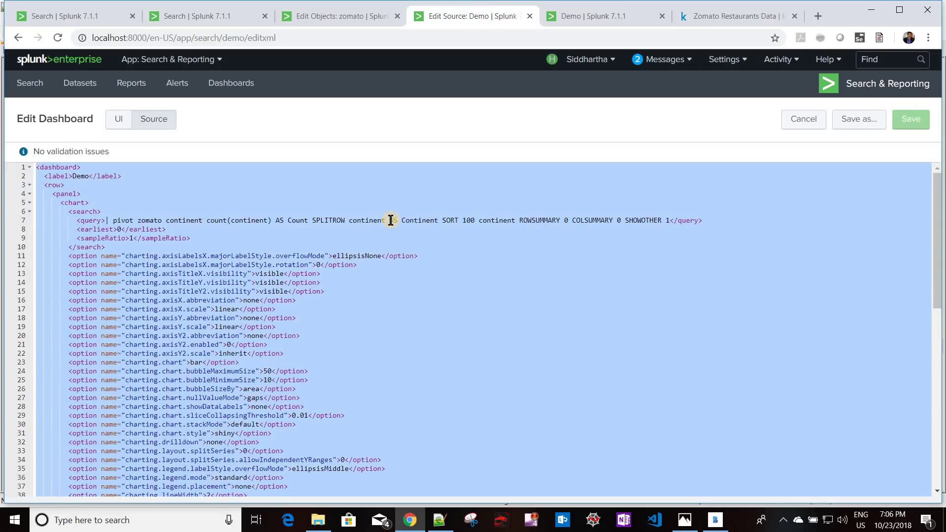
left_click(391, 220)
scroll(390, 221, "down", 5)
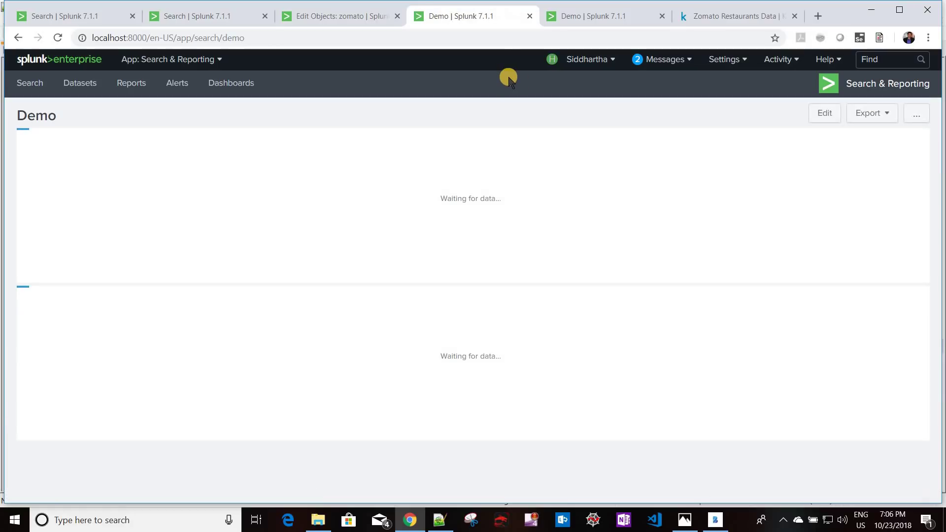
Step: Open the City field of the zomato model's continent dataset for editing and examine the available field types
left_click(326, 20)
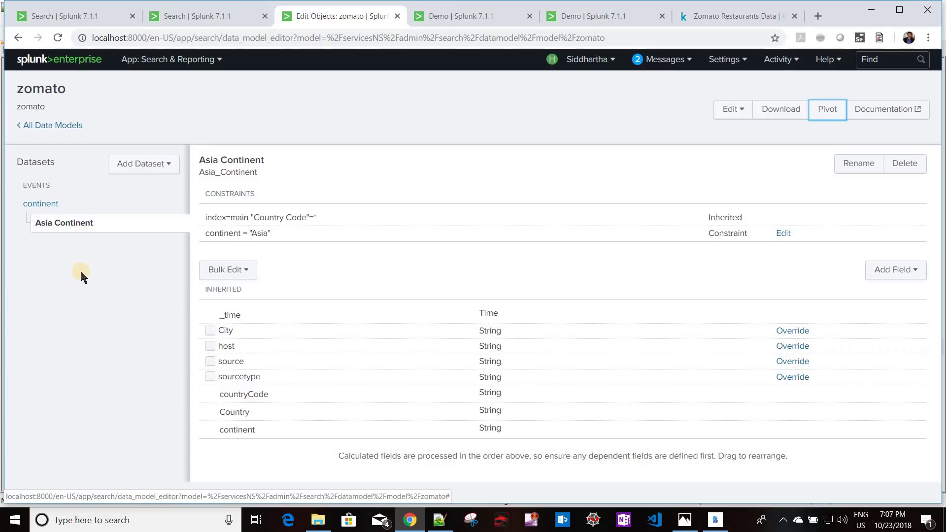
left_click(50, 205)
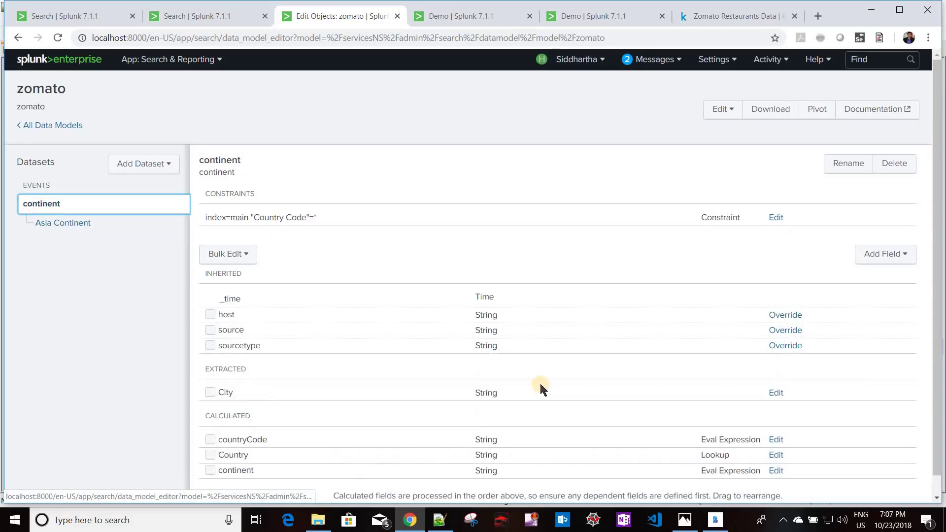
scroll(541, 382, "down", 1)
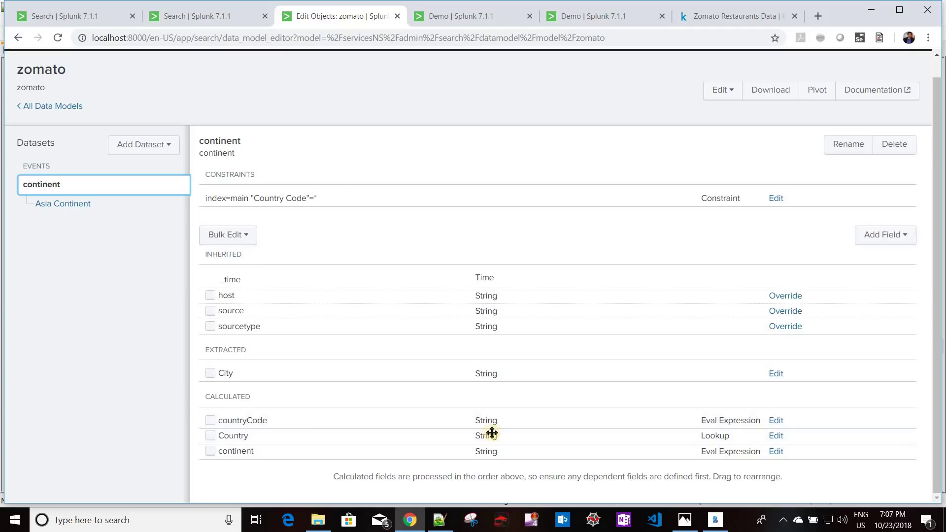
left_click(777, 374)
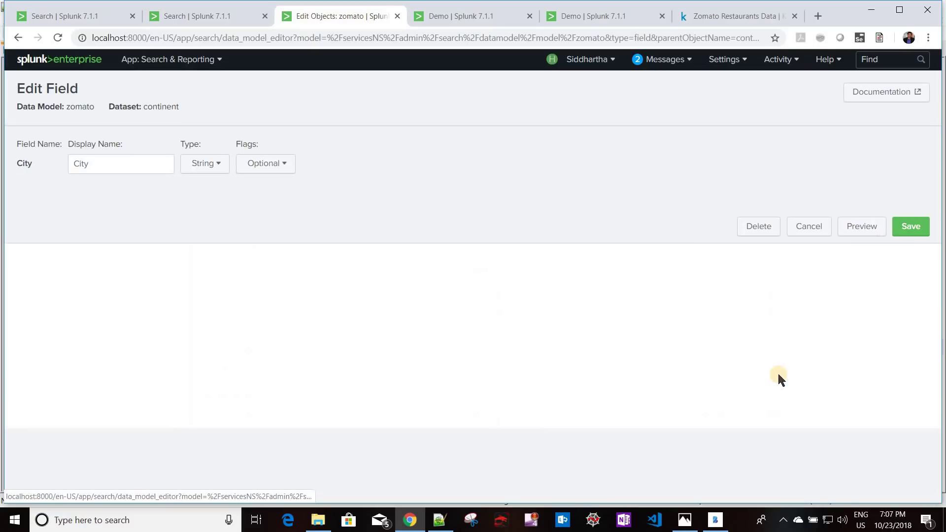
left_click(200, 171)
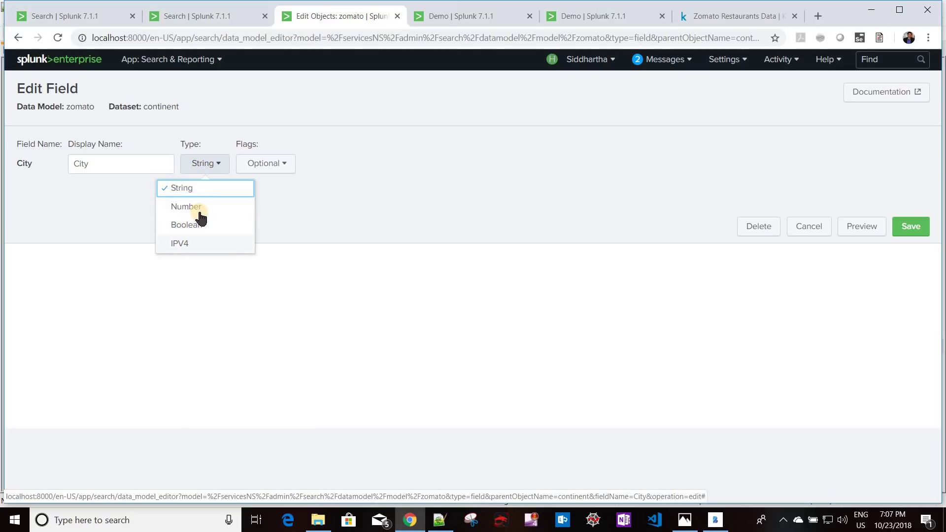
left_click(408, 14)
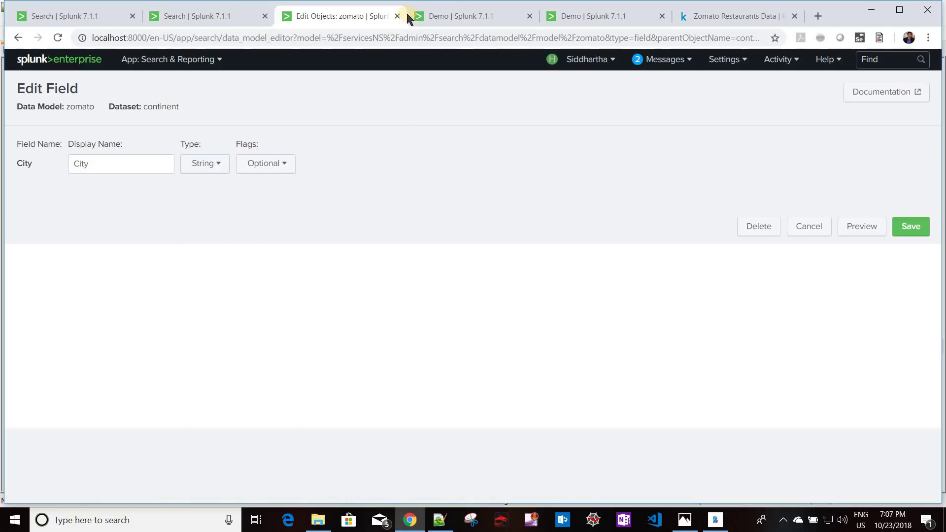
Step: Check the Demo dashboard's charts, examine the City field's flag options, and leave the field editor without saving
left_click(463, 15)
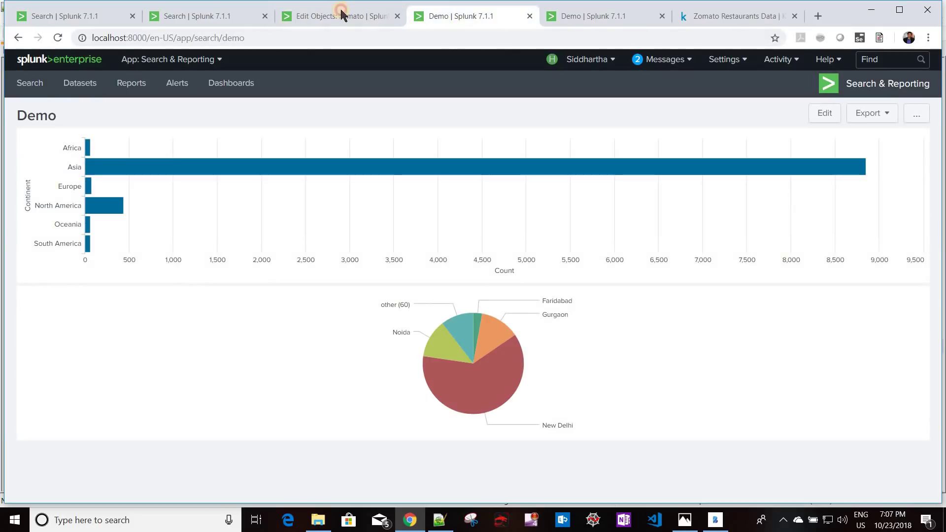
key("ctrl+shift+Tab")
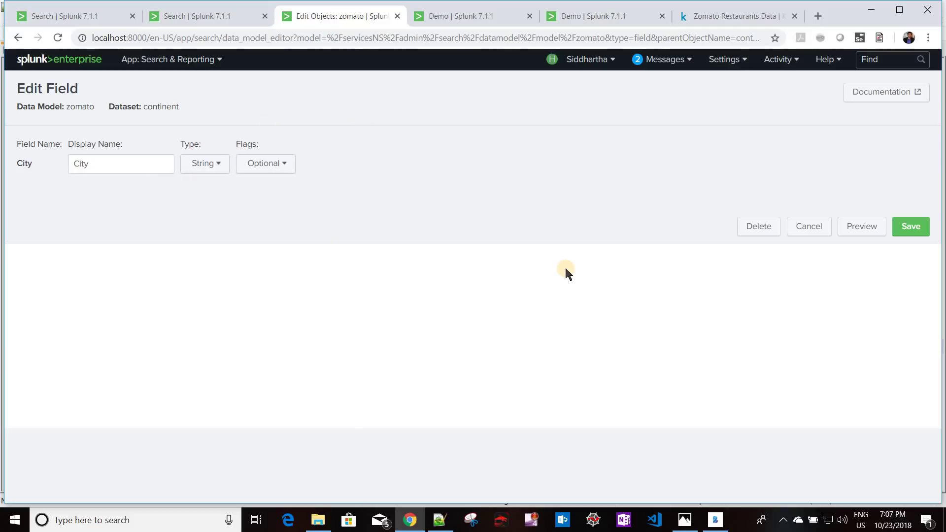
left_click(266, 163)
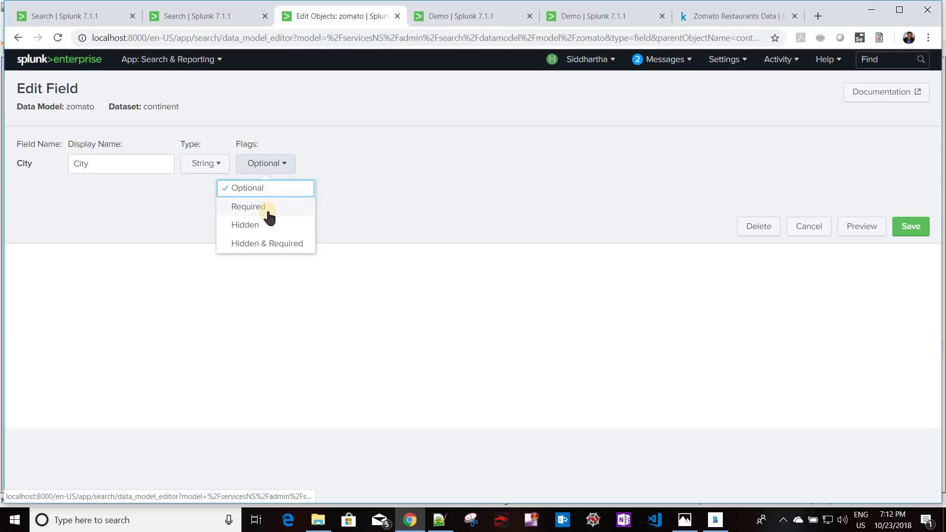
left_click(462, 212)
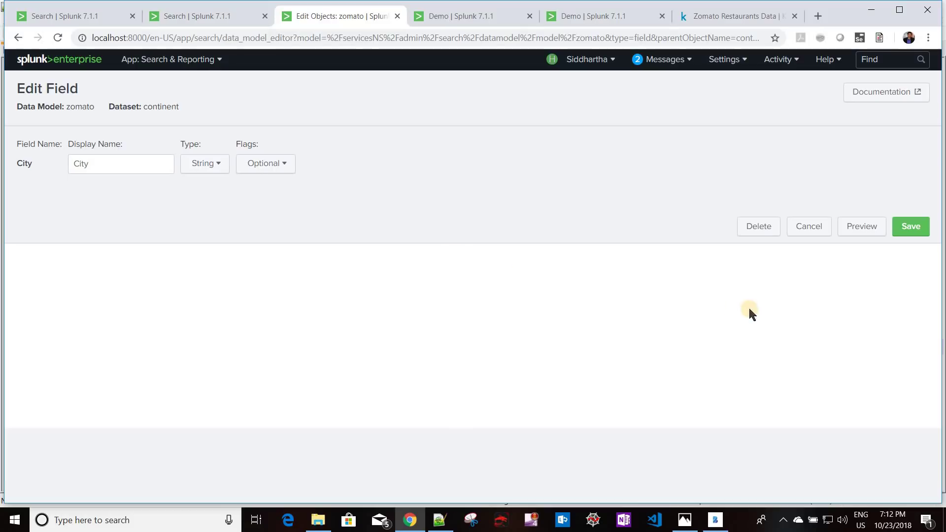
left_click(809, 226)
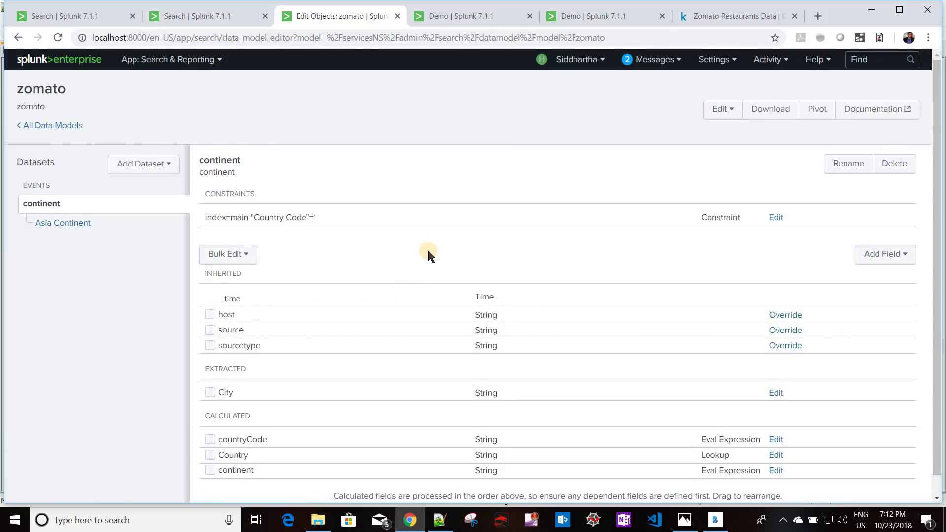
scroll(428, 252, "down", 1)
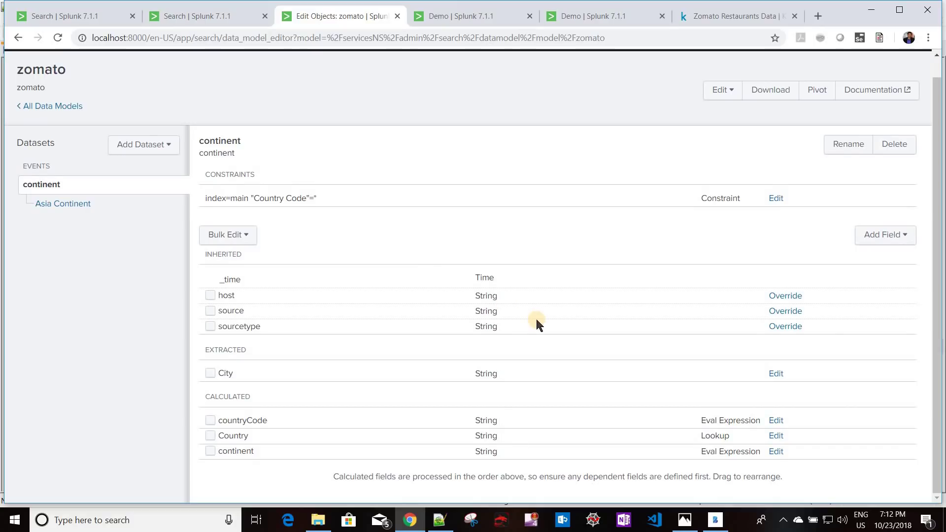
left_click(902, 240)
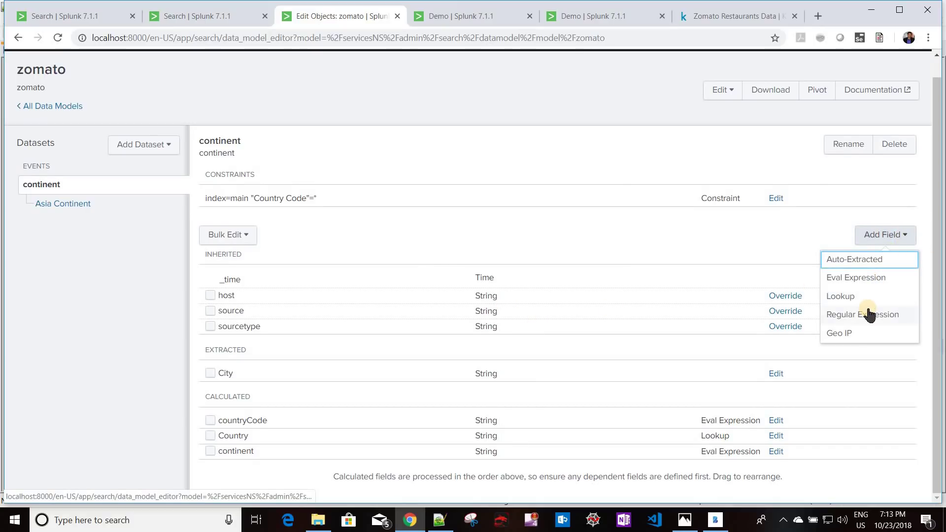
left_click(840, 314)
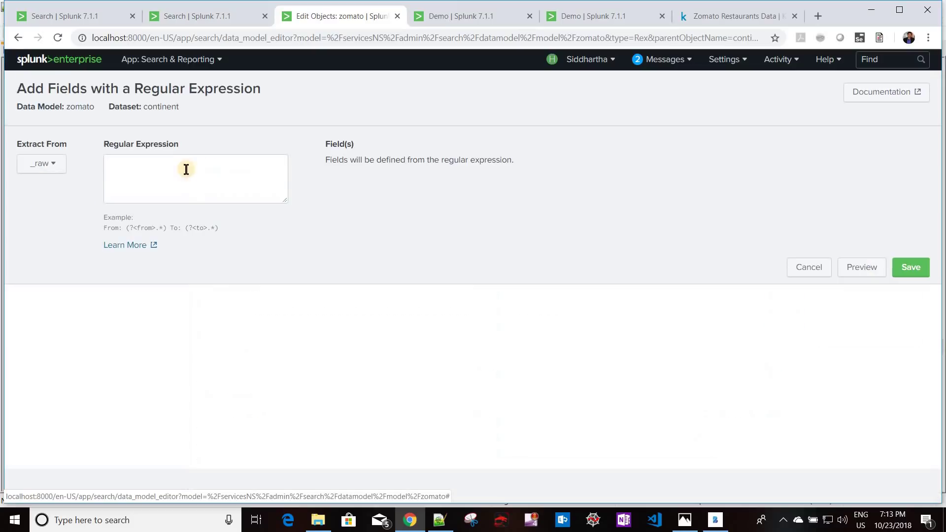
left_click(174, 171)
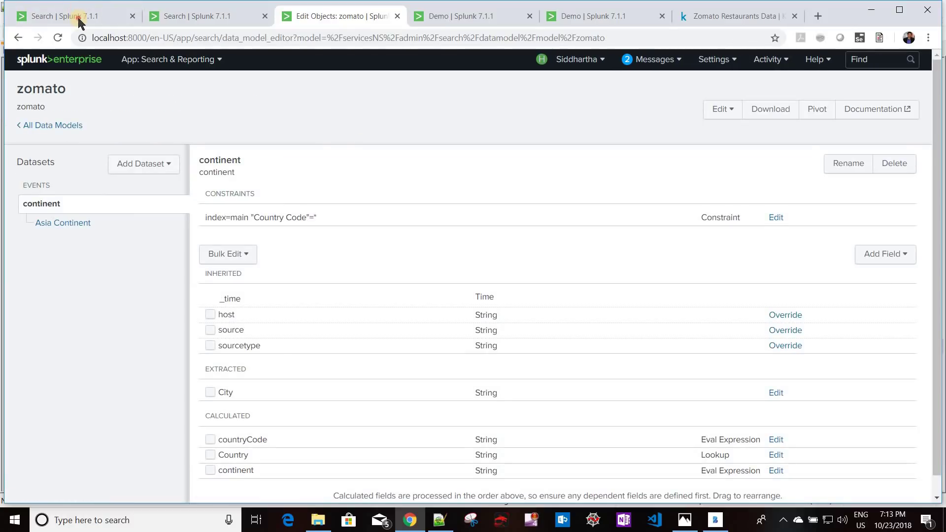
Step: Examine the top values of the Locality Verbose field in the Asia search results and select the field's name
key("ctrl+1")
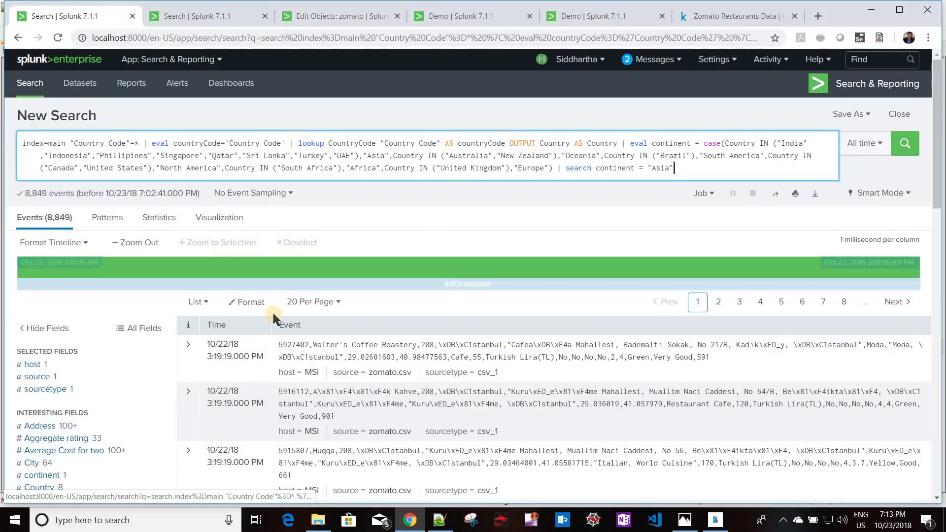
scroll(155, 365, "down", 4)
scroll(78, 331, "down", 5)
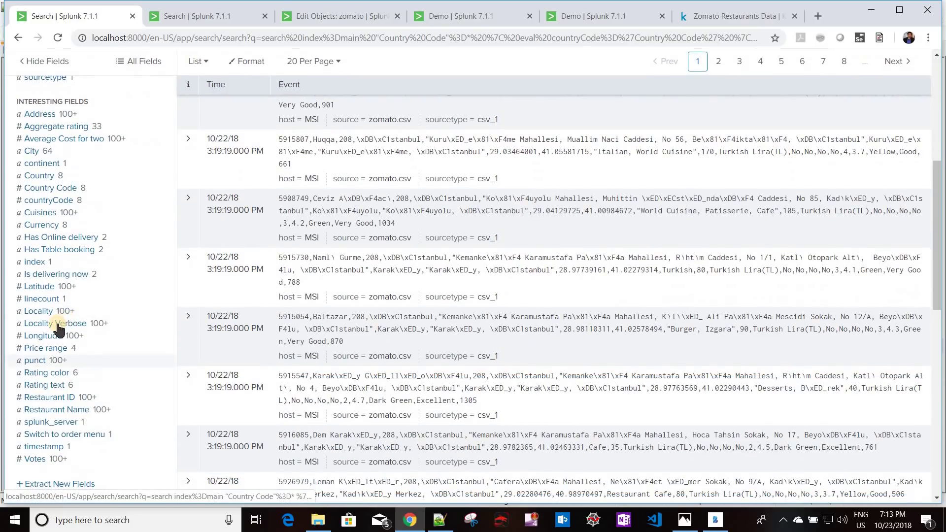
left_click(58, 325)
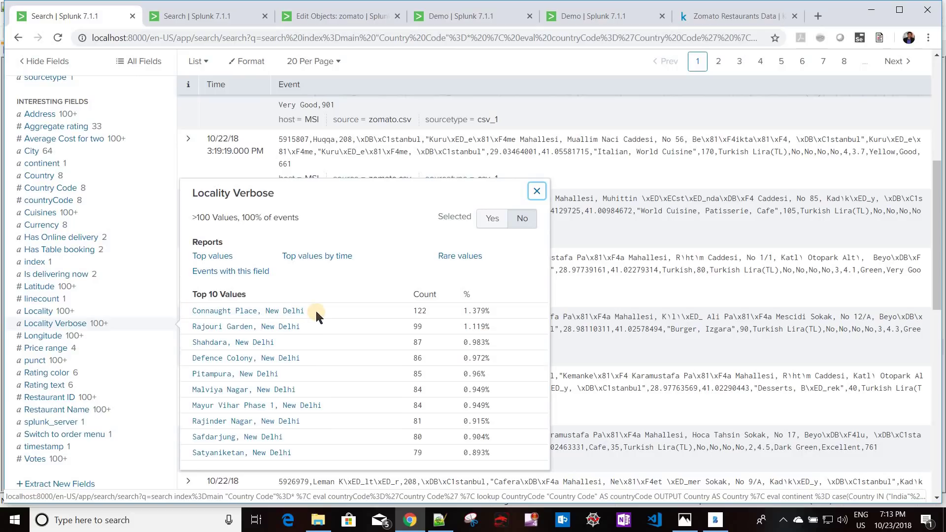
left_click(263, 314)
left_click_drag(263, 314, 305, 312)
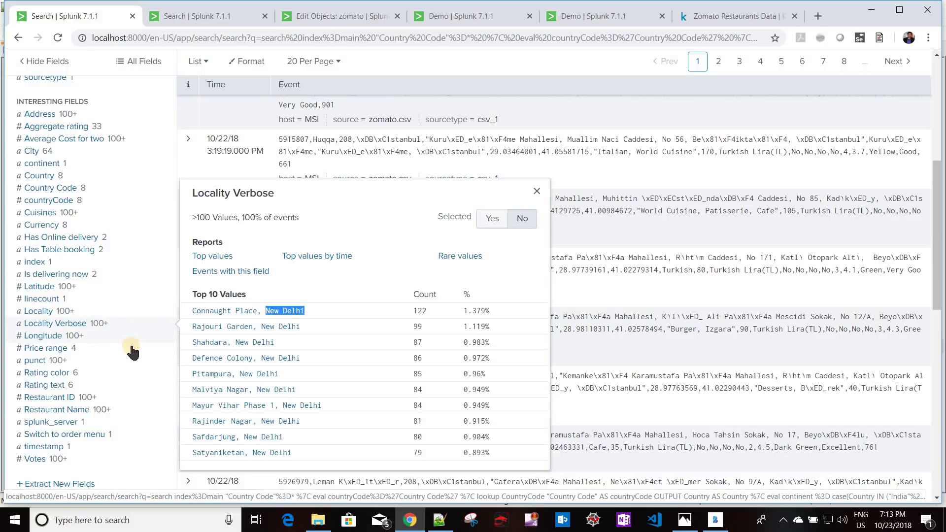
scroll(276, 332, "up", 1)
scroll(277, 332, "up", 3)
triple_click(187, 315)
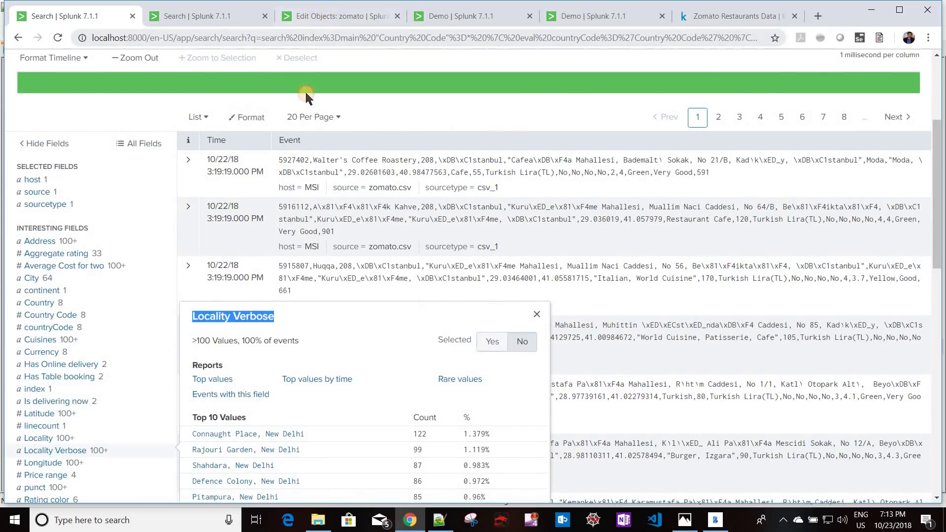
Step: Start a new eval expression field in the zomato model's continent dataset with the expression 'Locality Verbose'
left_click(340, 16)
scroll(444, 315, "down", 2)
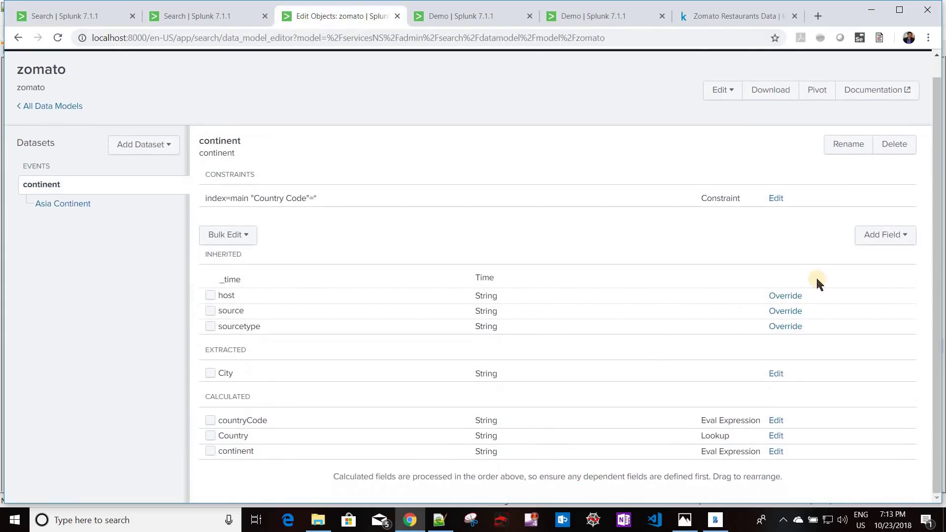
left_click(871, 241)
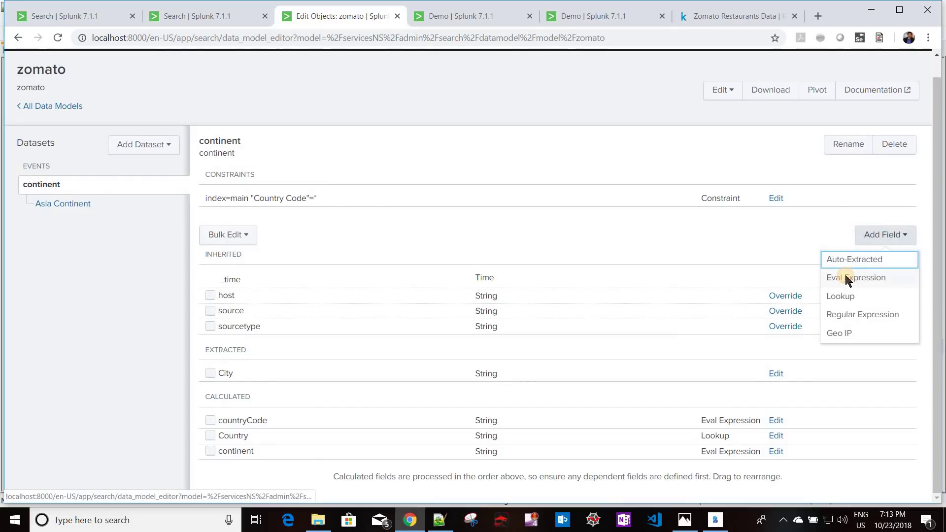
left_click(844, 276)
left_click(217, 172)
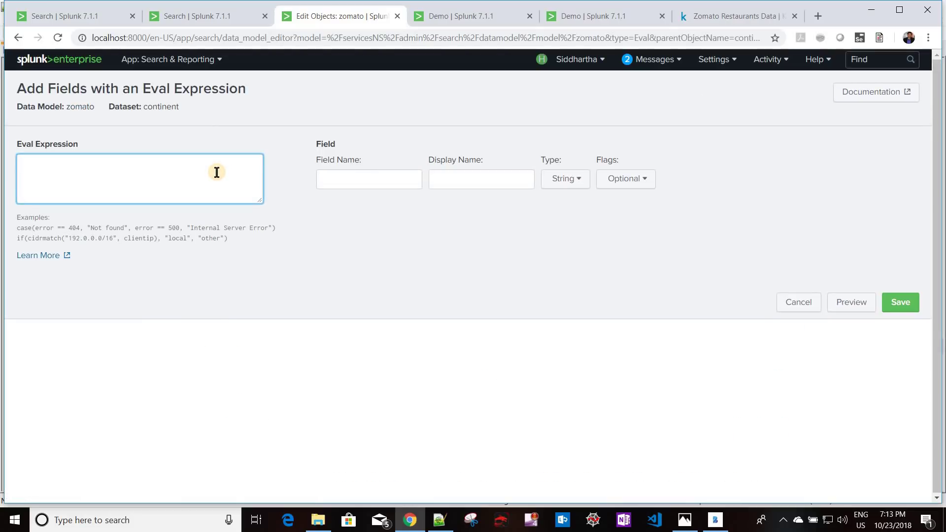
type("'Locality Verbose")
type("'")
Step: Set the eval field's name and display name to localityVerbose and save it
left_click(378, 183)
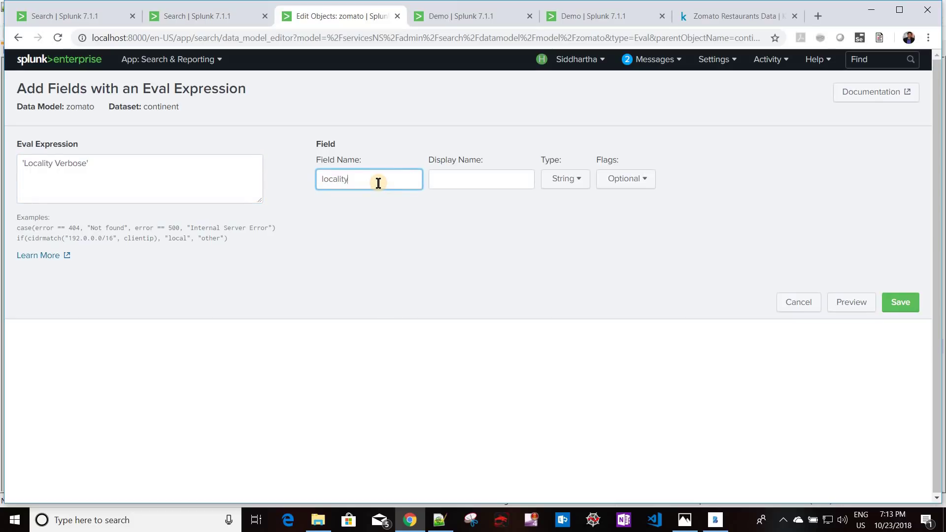
type("localityVerbose")
double_click(374, 177)
key("ctrl+c")
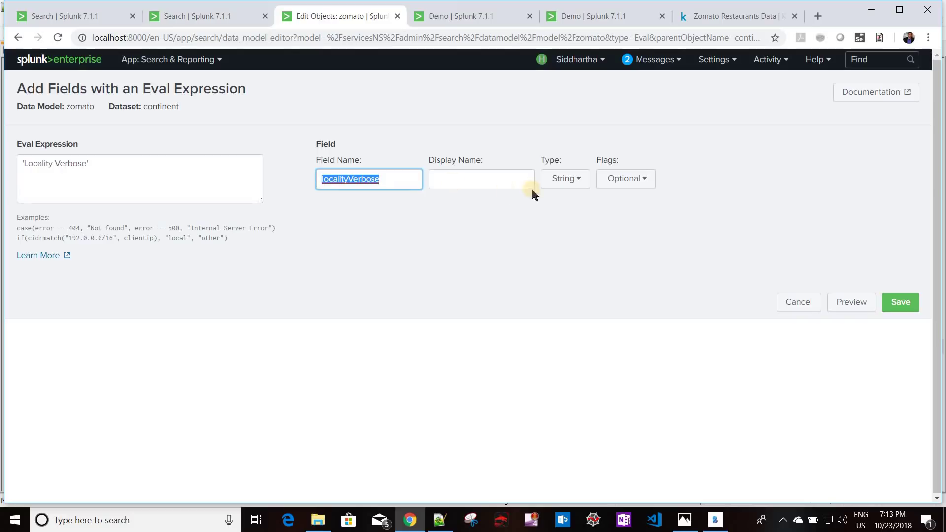
key("Tab")
key("ctrl+v")
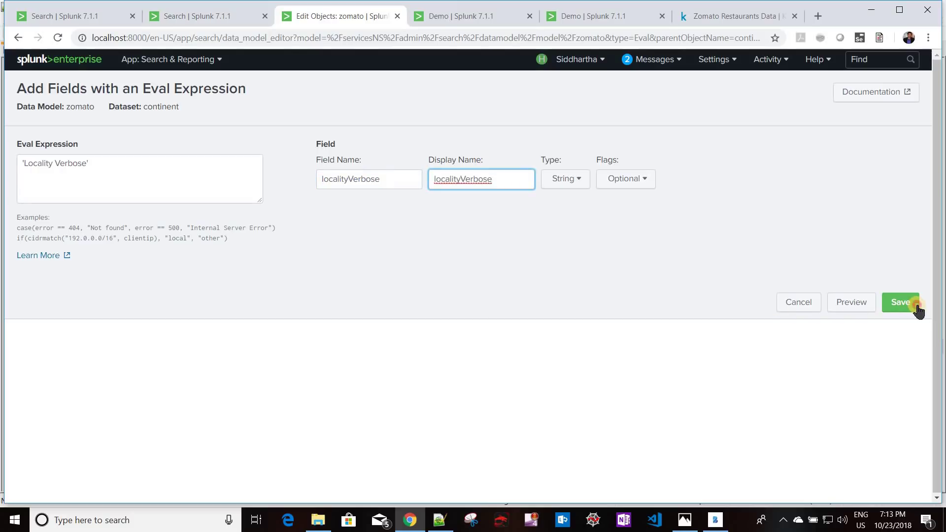
key("Return")
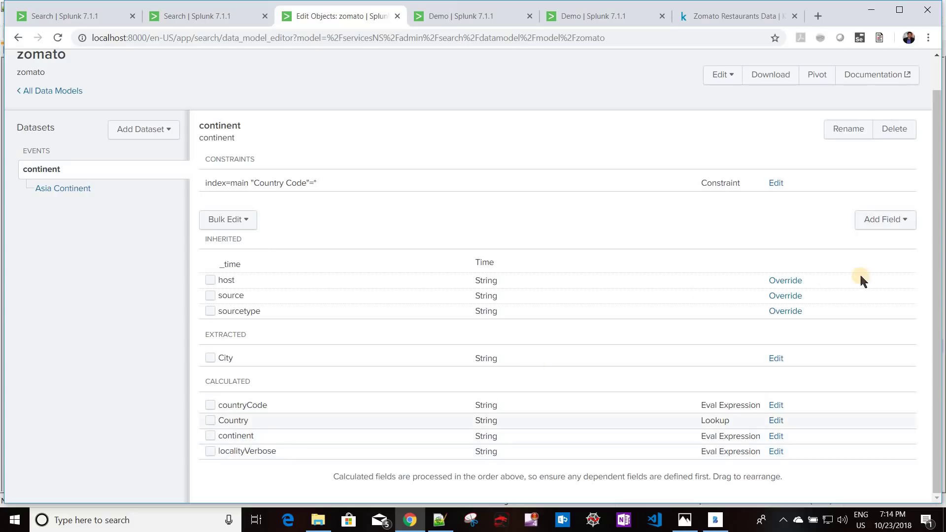
Step: Start a new regular expression field in the continent dataset that extracts from localityVerbose
left_click(901, 223)
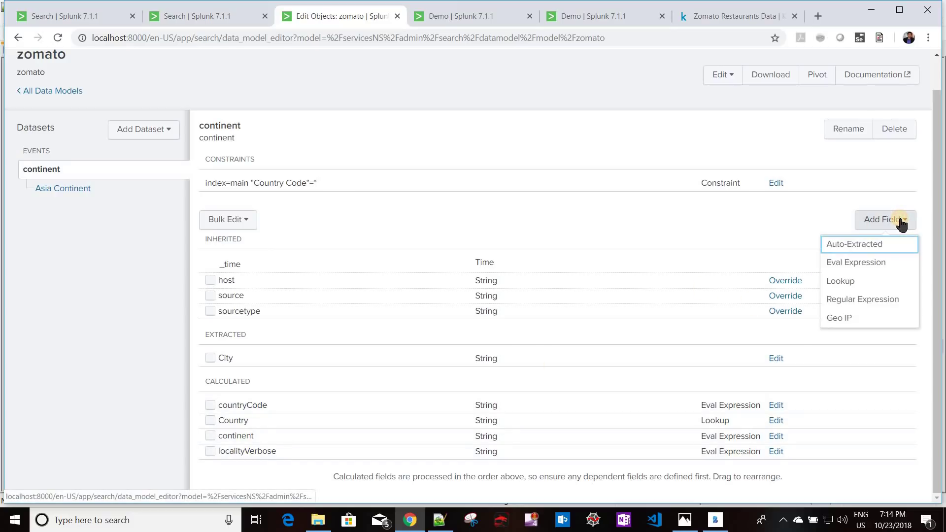
left_click(863, 299)
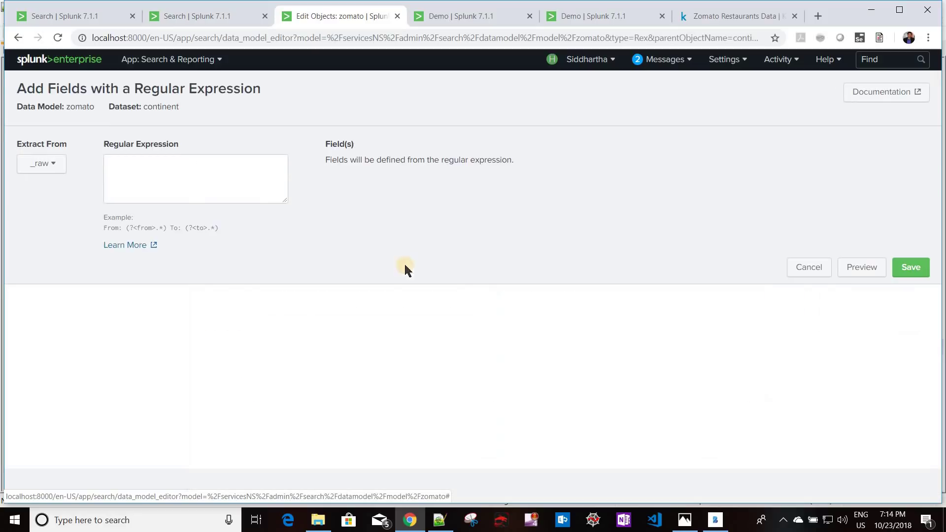
left_click(41, 164)
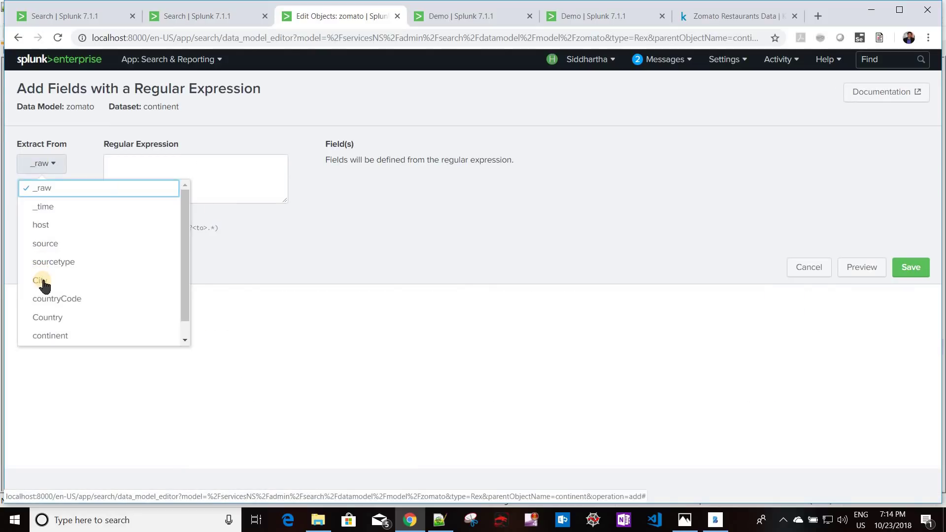
scroll(54, 325, "down", 1)
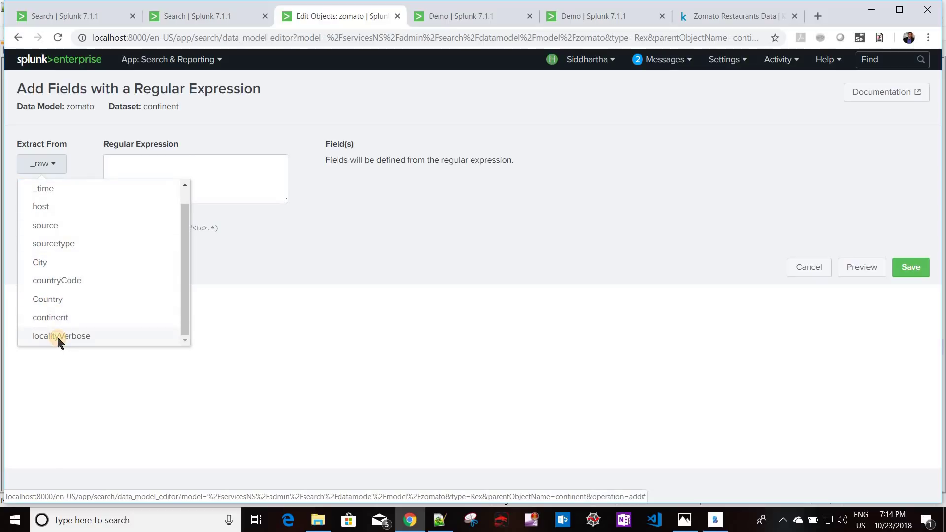
left_click(58, 336)
left_click(229, 197)
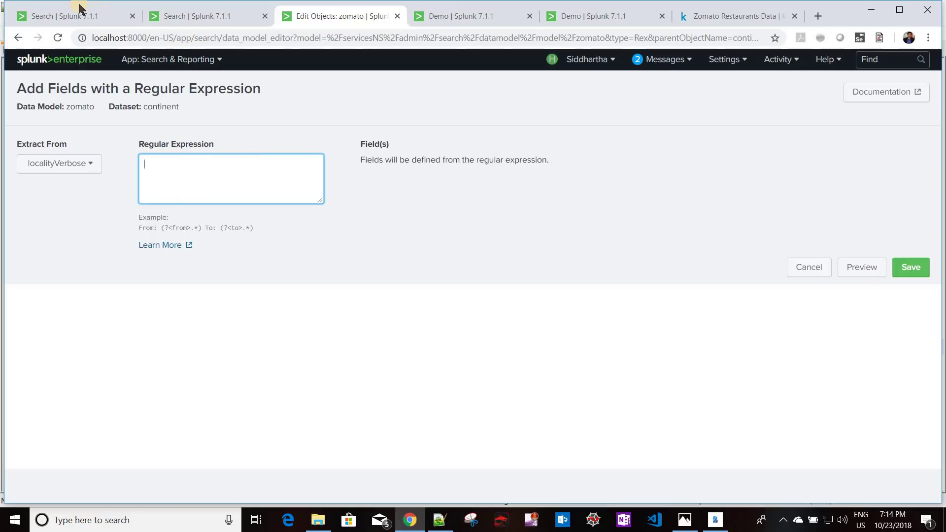
Step: Copy \s(?P<CityFrmLocality>.+) from the new 2 note in Notepad++ into the field's regular expression in Splunk
left_click(60, 17)
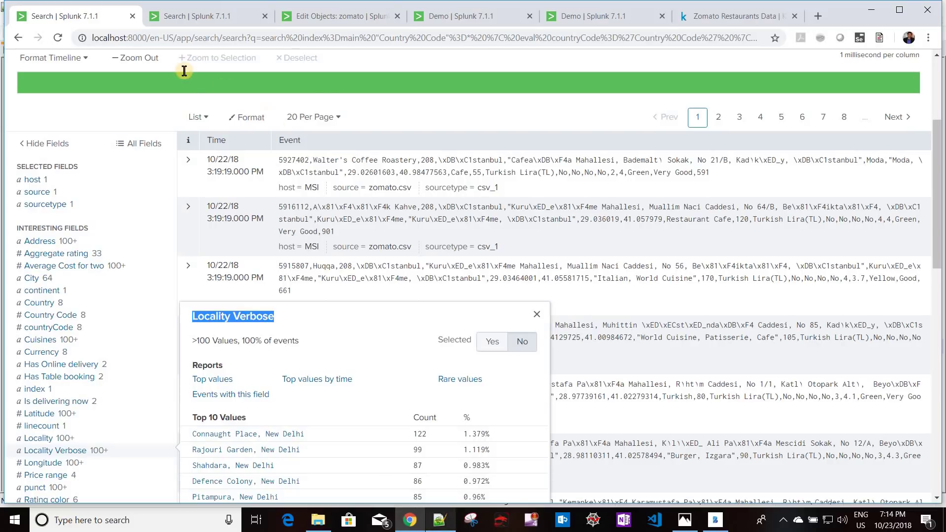
key("alt+Tab")
left_click(160, 50)
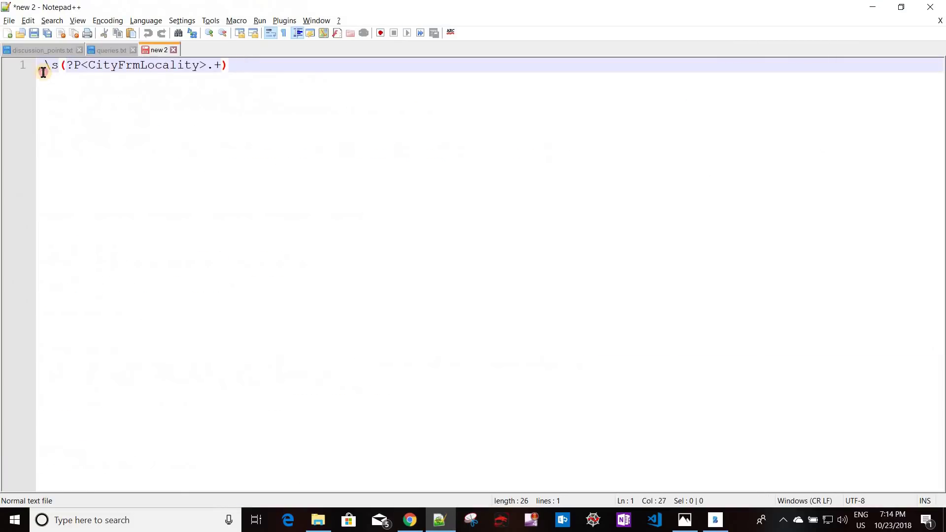
left_click_drag(229, 66, 42, 72)
key("ctrl+c")
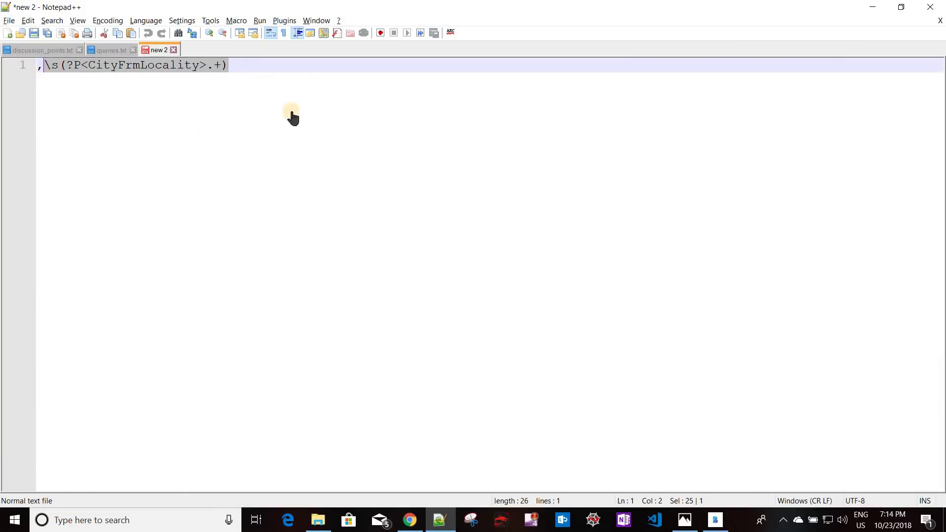
key("alt+Tab")
key("ctrl+Tab")
key("ctrl+Tab")
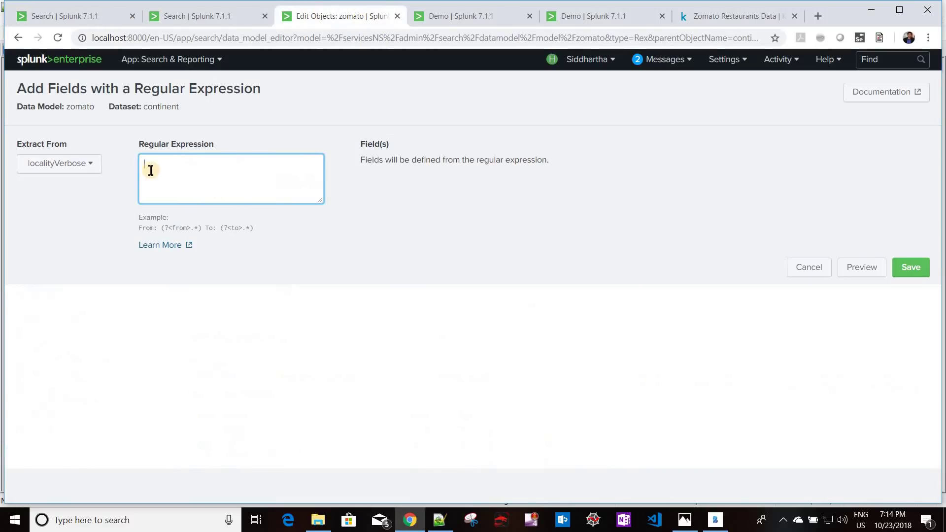
key("ctrl+v")
Step: Add a comma at the start so the regular expression reads ,\s(?P<CityFrmLocality>.+)
key("alt+Tab")
key("alt+Tab")
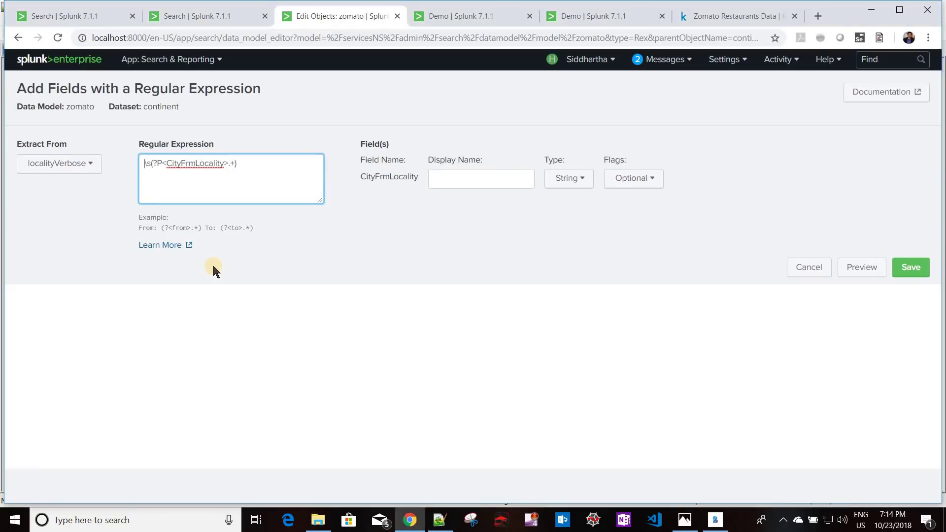
key("Home")
type(",")
Step: Copy the capture group's name CityFrmLocality into the display name and save the regular expression field
left_click_drag(168, 163, 229, 163)
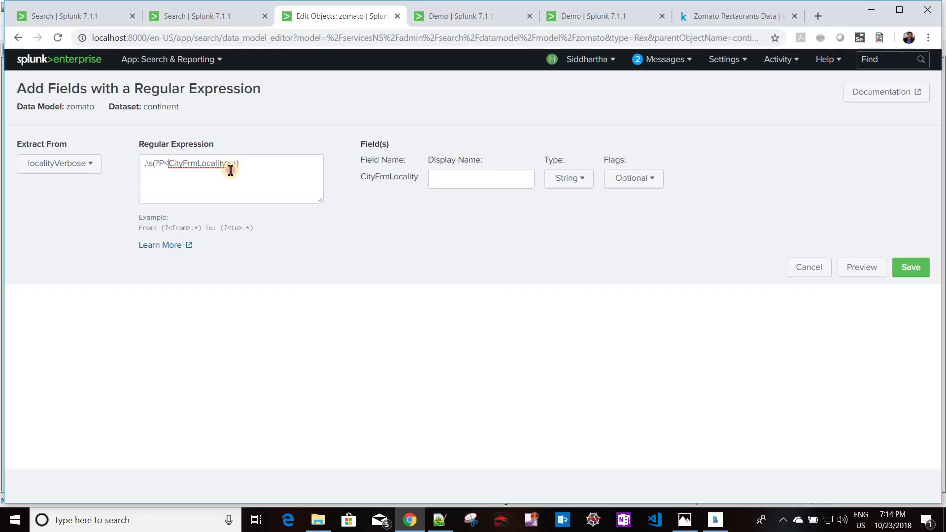
left_click(183, 163)
left_click_drag(170, 163, 237, 194)
key("ctrl+c")
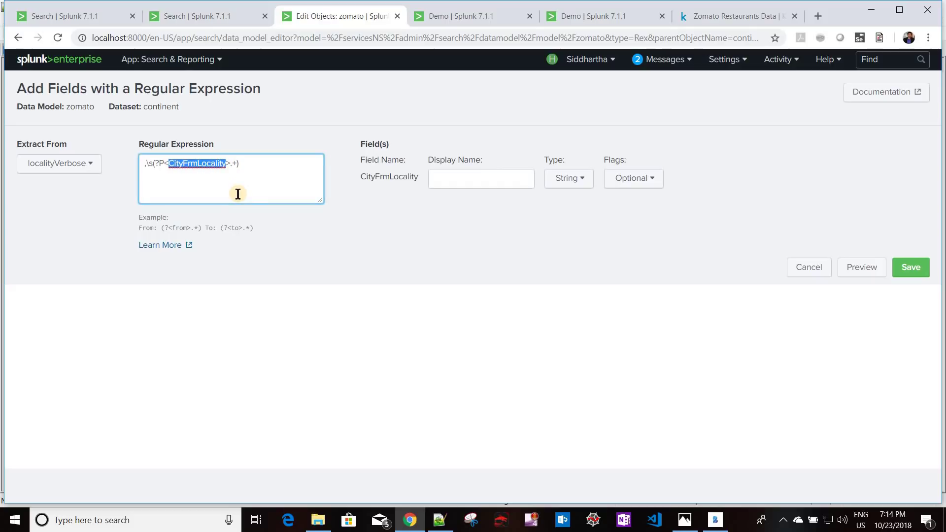
left_click(482, 183)
key("ctrl+v")
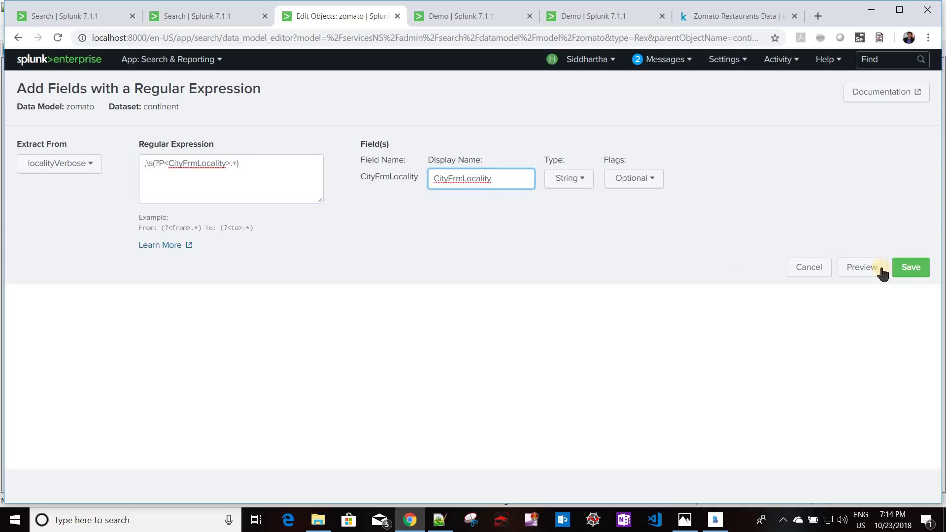
left_click(910, 268)
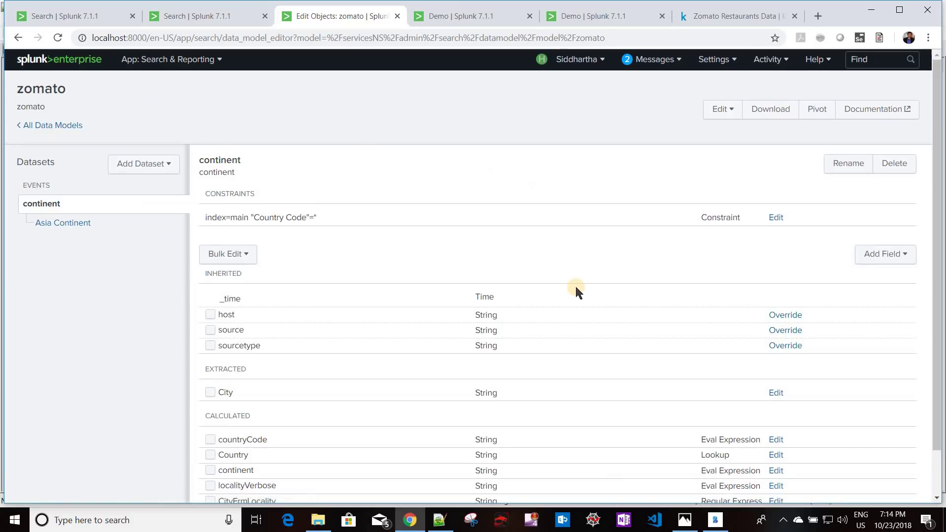
Step: Review the continent dataset's field list and open a new pivot on that dataset in a separate browser tab
scroll(576, 289, "down", 1)
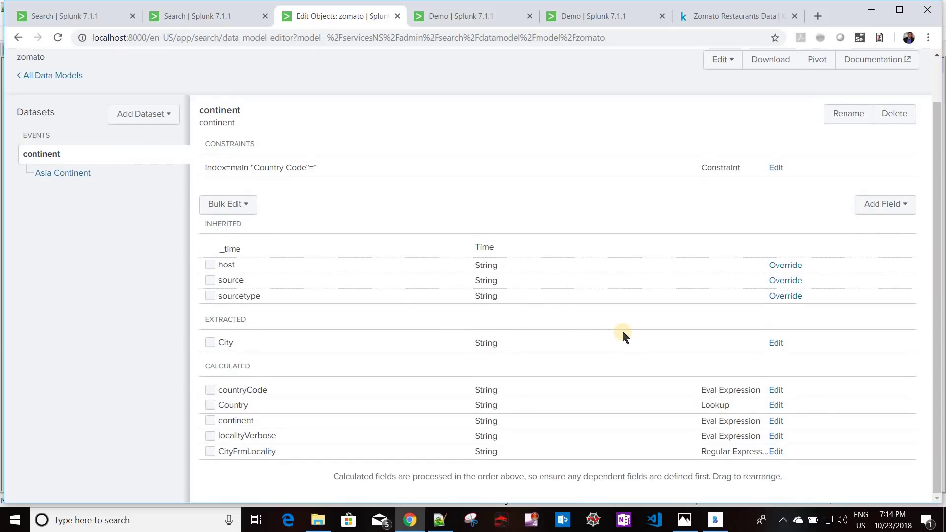
scroll(289, 255, "up", 1)
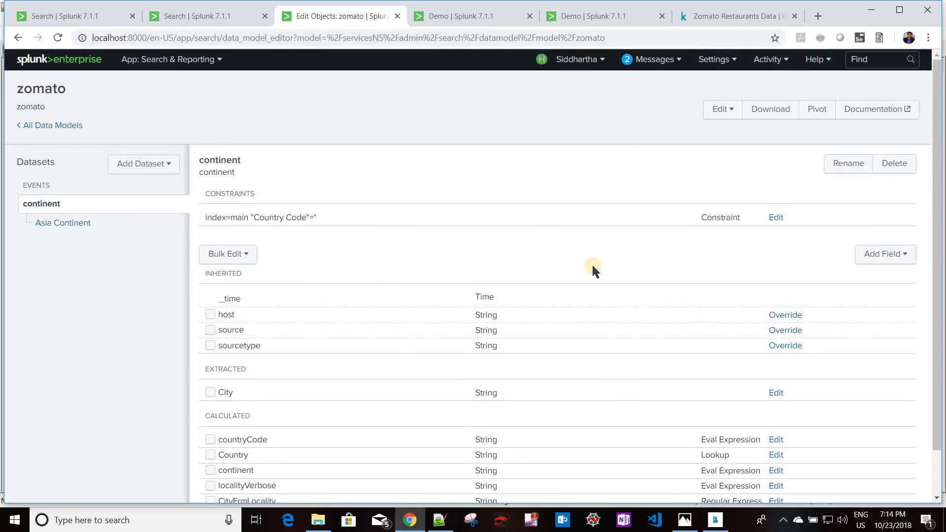
right_click(827, 115)
left_click(809, 122)
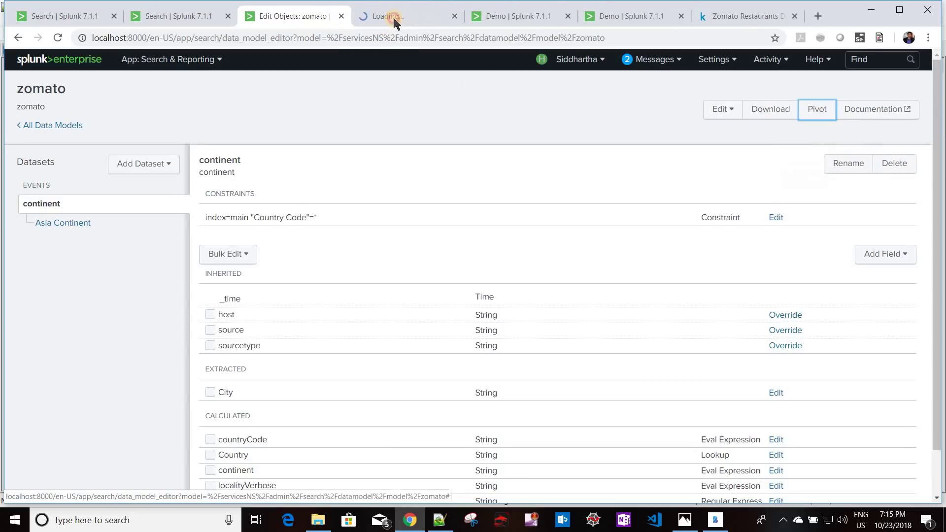
left_click(392, 16)
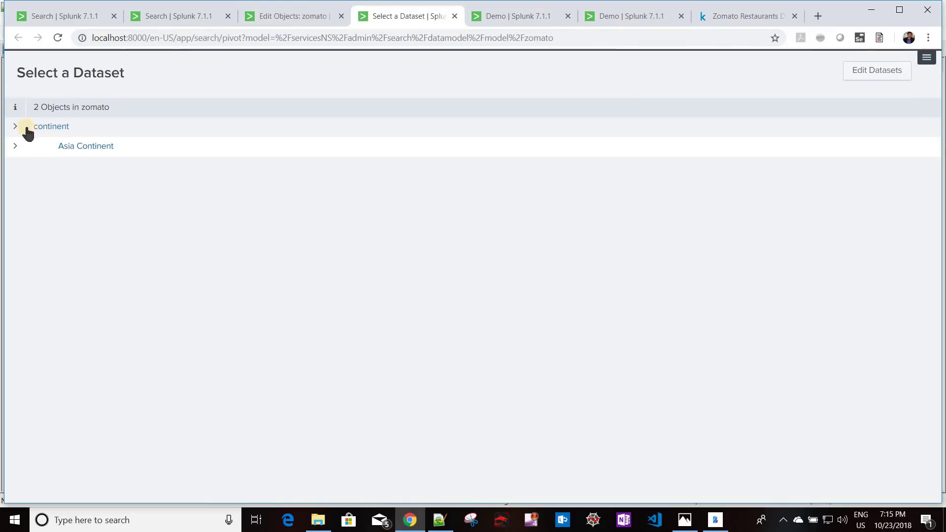
left_click(52, 126)
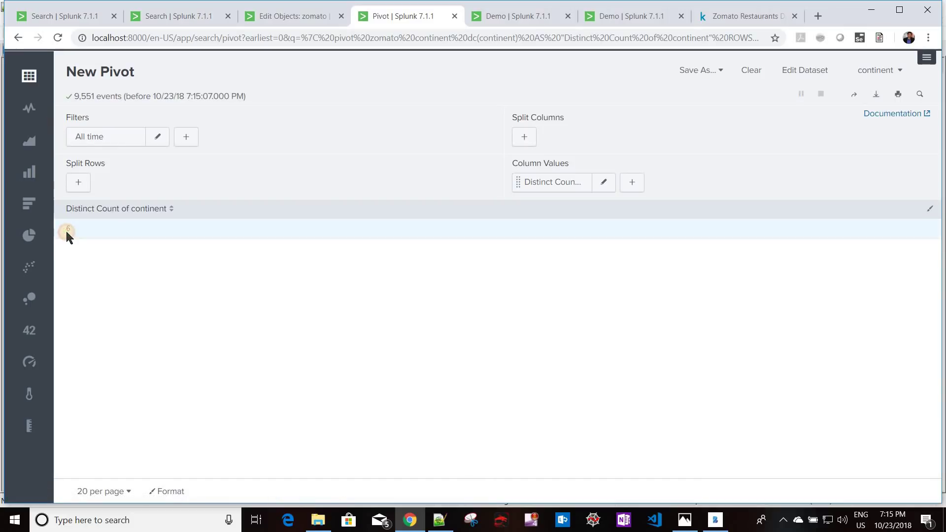
Step: Drill down from the distinct count of continent to its events and examine the continent.continent and continent.CityFrmLocality field values
left_click(68, 232)
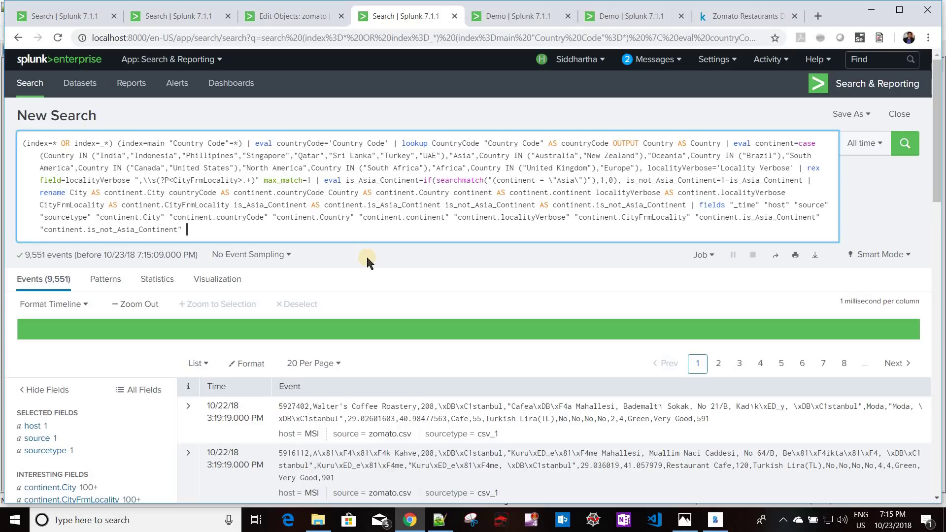
scroll(360, 275, "down", 2)
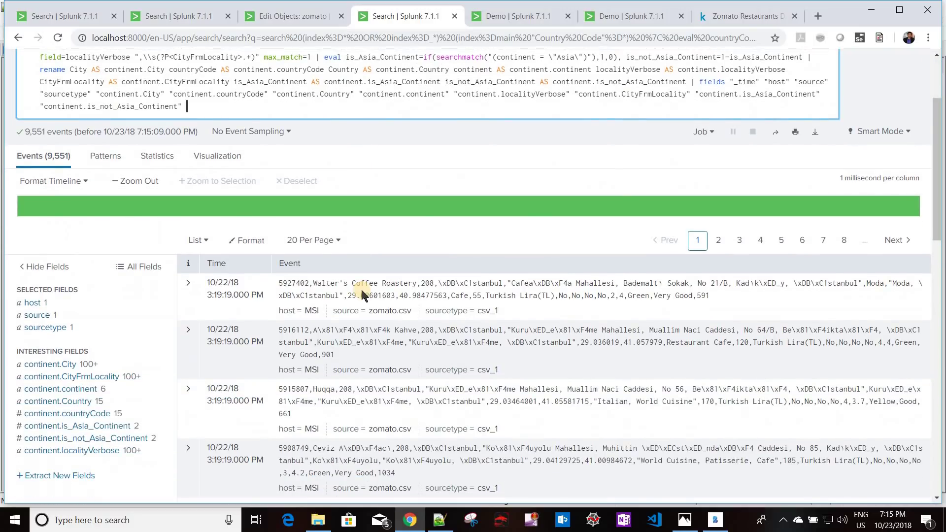
scroll(239, 302, "down", 2)
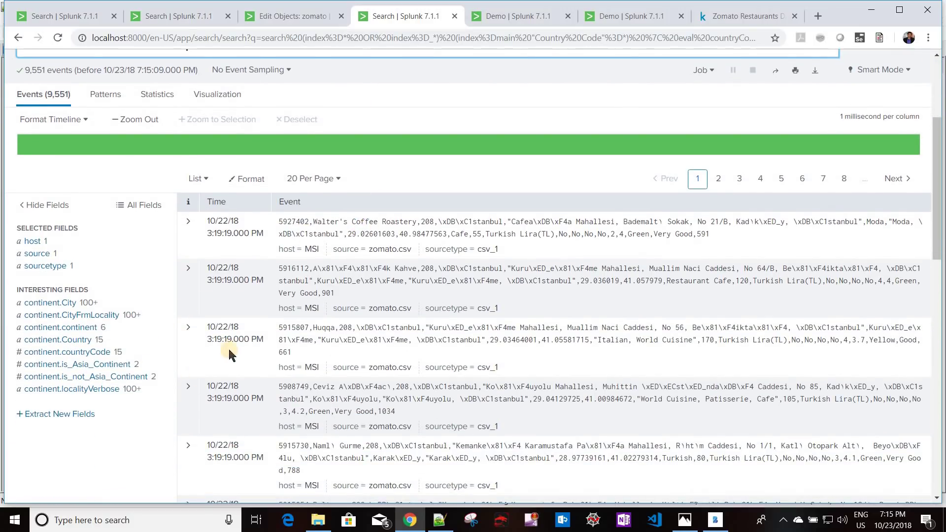
left_click(89, 326)
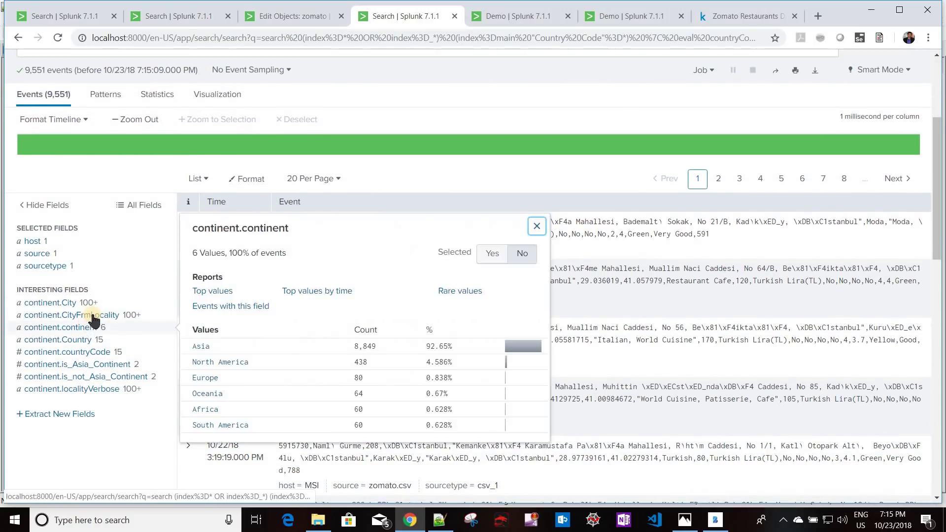
left_click(88, 314)
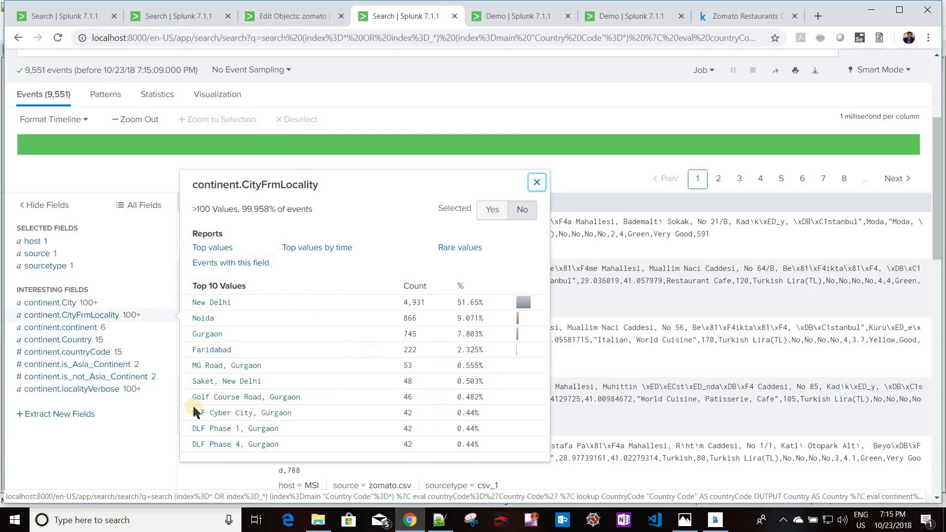
scroll(193, 411, "up", 4)
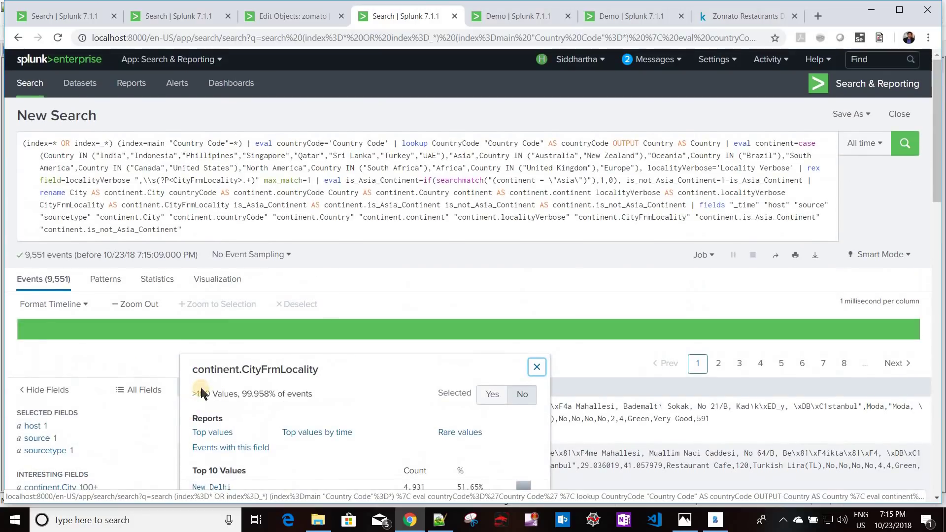
Step: Return to the zomato data model and review the fields of the continent and Asia Continent datasets
left_click(294, 18)
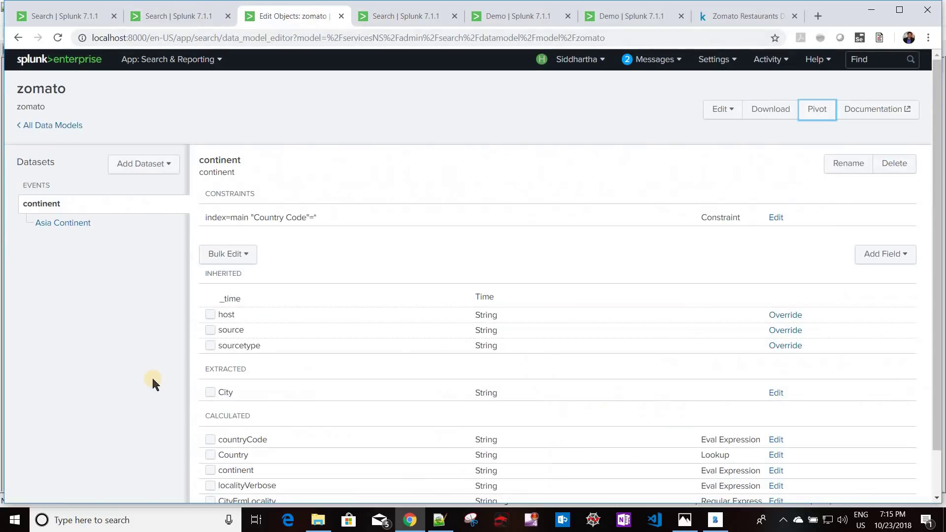
scroll(288, 405, "down", 1)
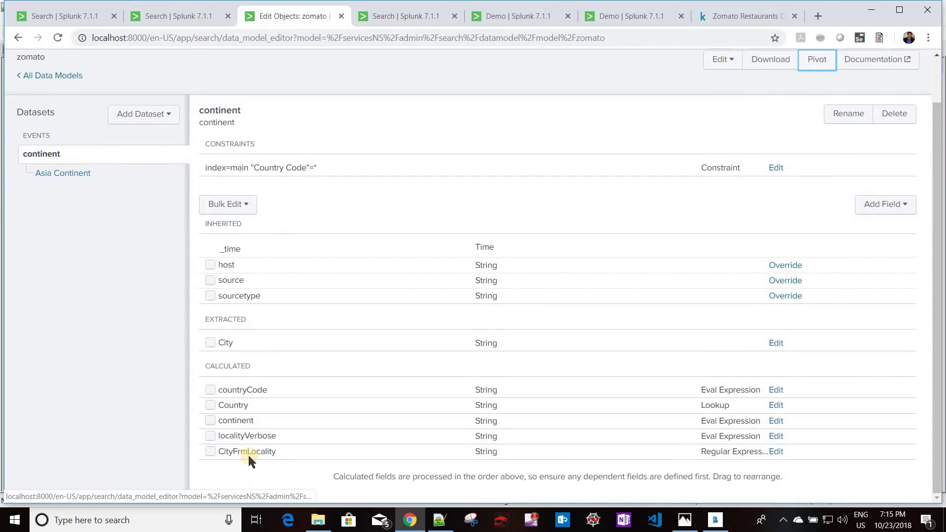
left_click(63, 173)
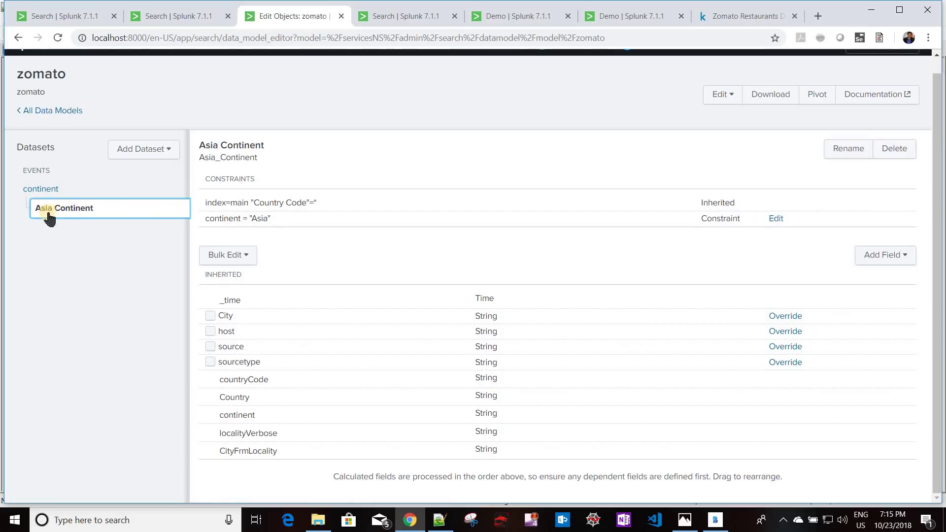
Step: Start a new root search dataset in the zomato data model and name it cuisines
left_click(152, 150)
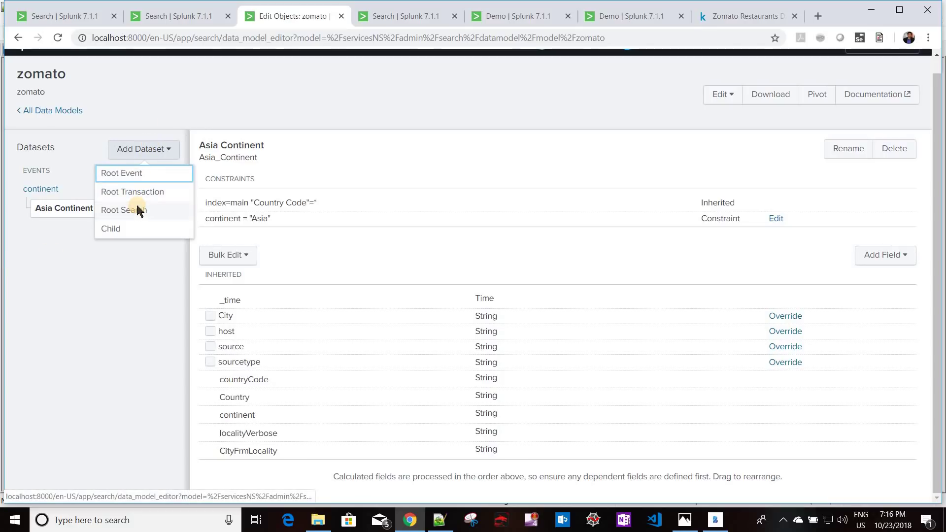
left_click(138, 211)
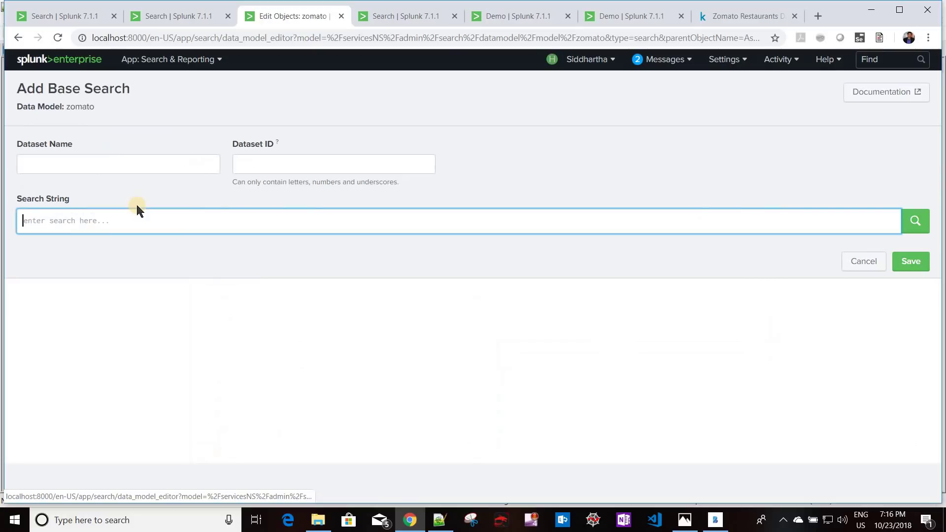
left_click(76, 163)
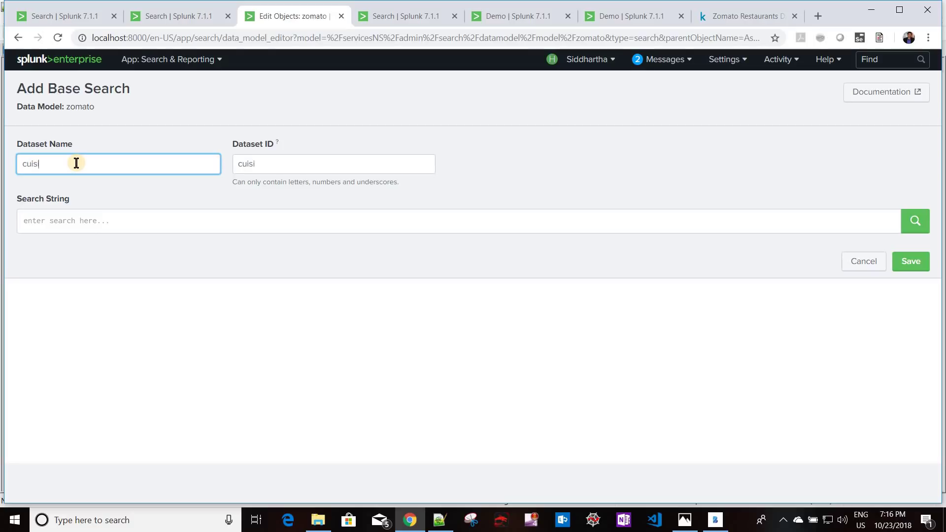
left_click(106, 221)
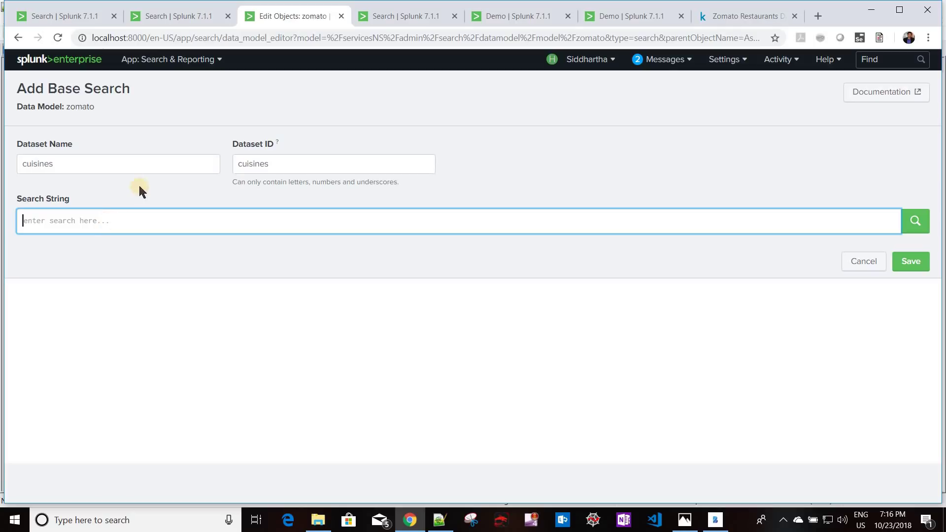
Step: In the browser tab with the Asia continent search, cut the query down to index=main and run it
left_click(179, 12)
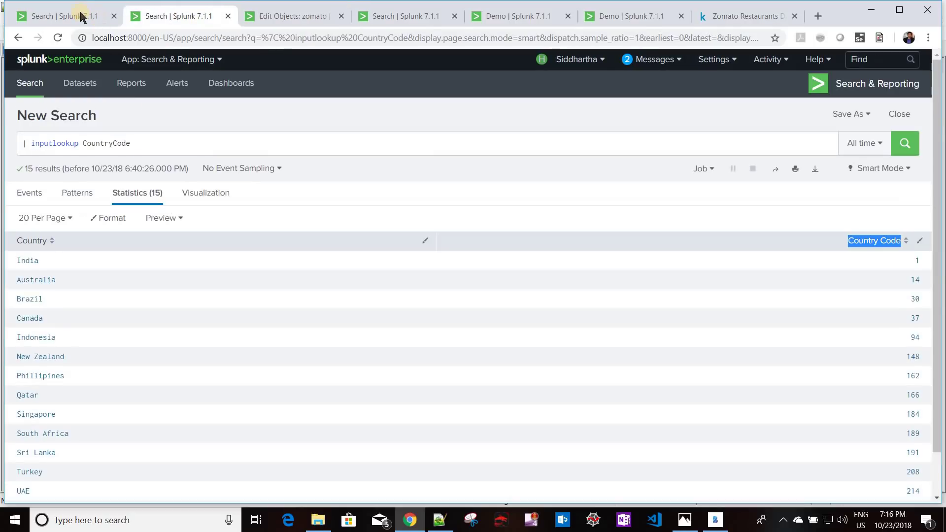
left_click(80, 13)
scroll(282, 142, "up", 4)
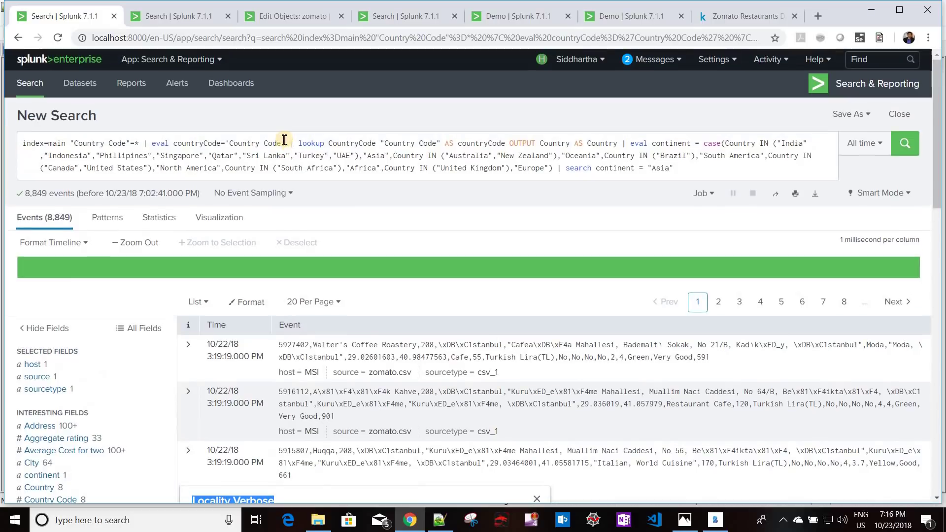
left_click(144, 144)
left_click_drag(518, 176, 694, 172)
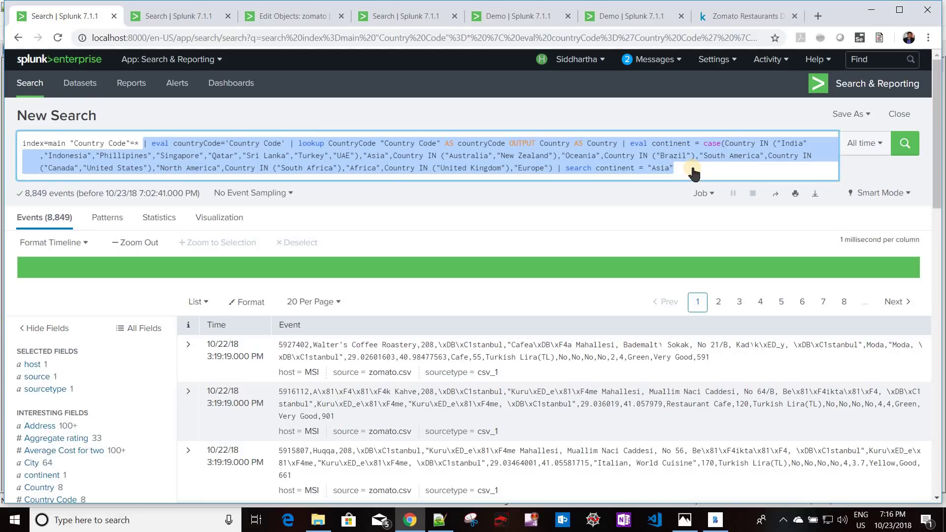
key("BackSpace")
key("BackSpace")
key("BackSpace")
key("BackSpace")
key("BackSpace")
key("BackSpace")
key("BackSpace")
key("BackSpace")
key("BackSpace")
key("BackSpace")
key("BackSpace")
key("BackSpace")
key("BackSpace")
key("BackSpace")
key("BackSpace")
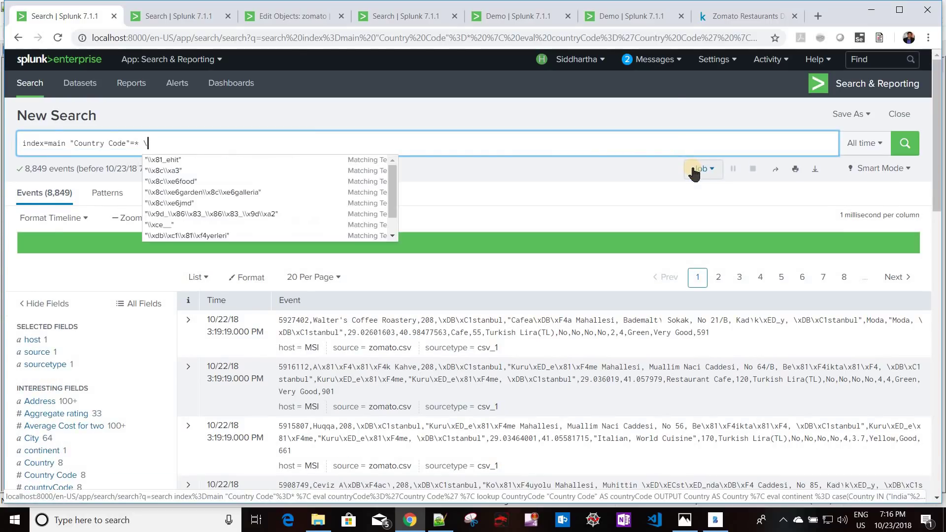
key("BackSpace")
key("BackSpace")
key("BackSpace")
key("BackSpace")
key("BackSpace")
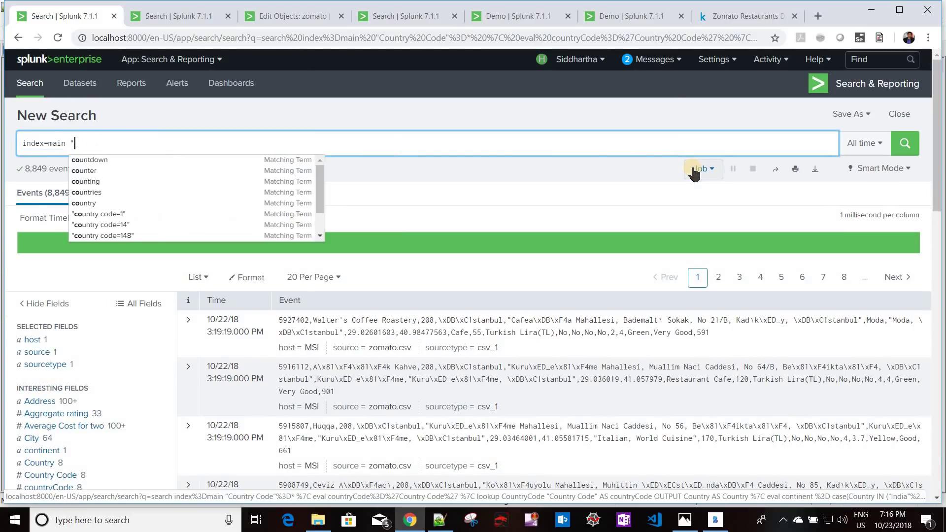
key("Return")
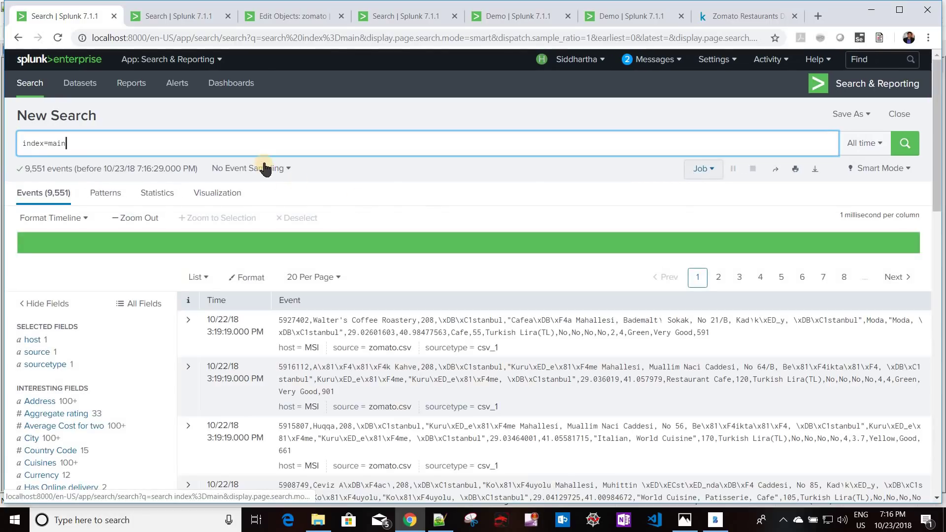
Step: Append | table Cuisines to the search, copying the field name from the Cuisines field details, and run it
type("| table")
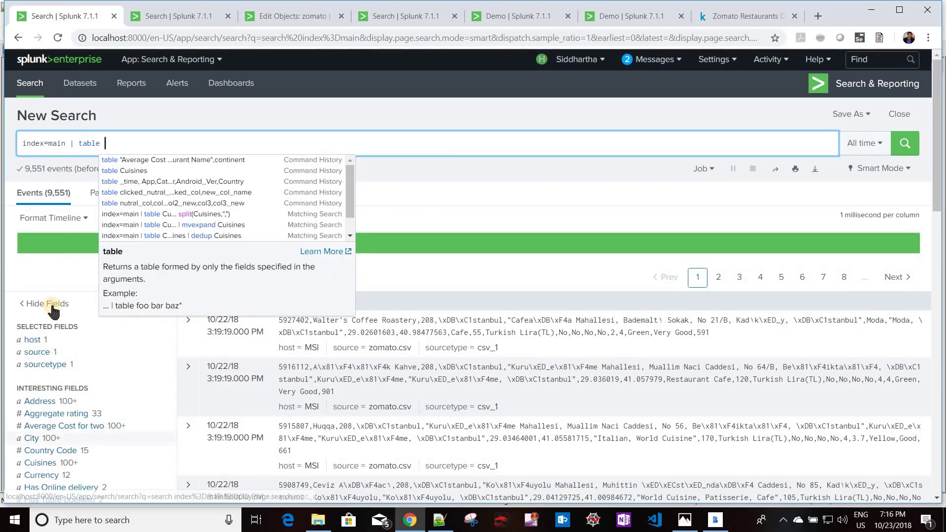
scroll(46, 311, "down", 4)
left_click(45, 278)
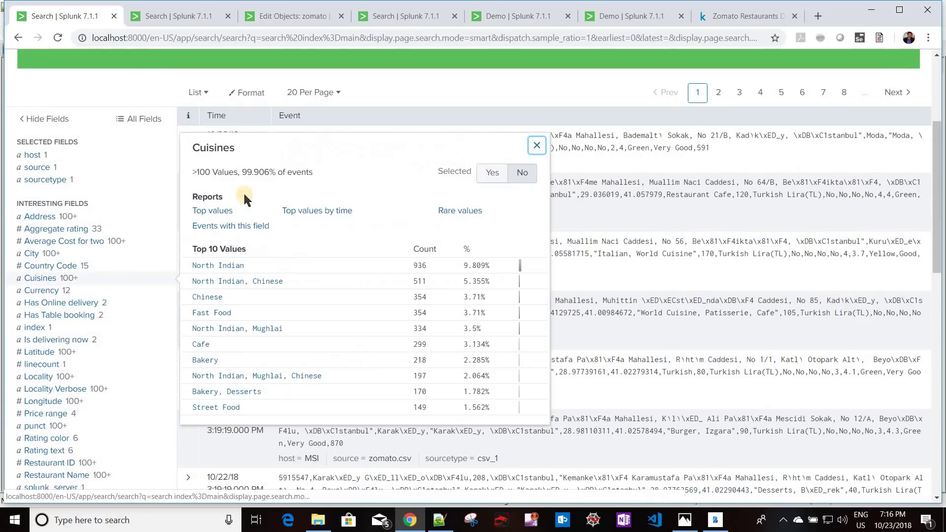
double_click(224, 147)
key("ctrl+c")
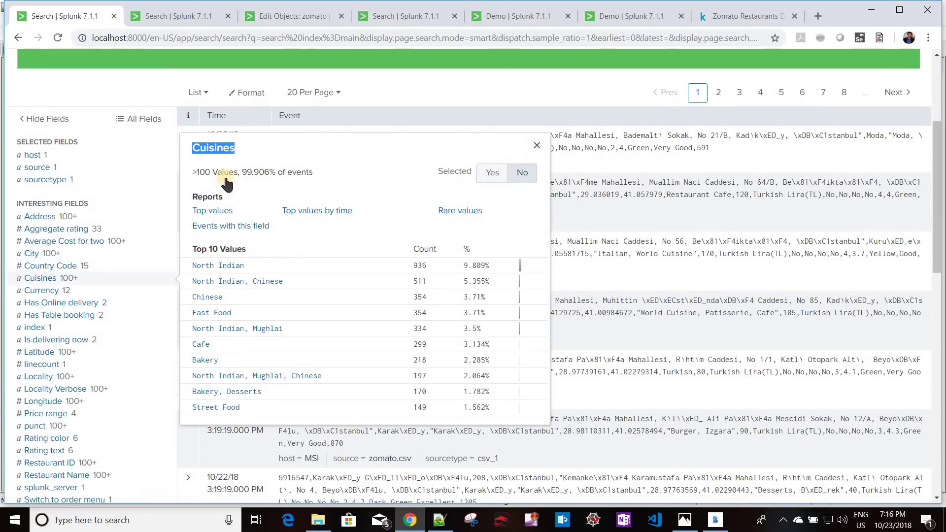
scroll(205, 137, "up", 4)
left_click(174, 149)
key("ctrl+v")
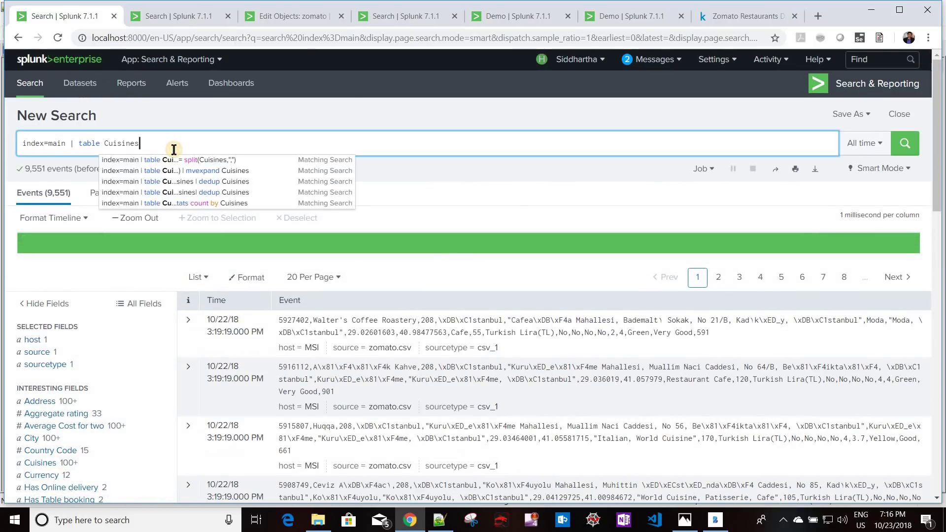
key("Return")
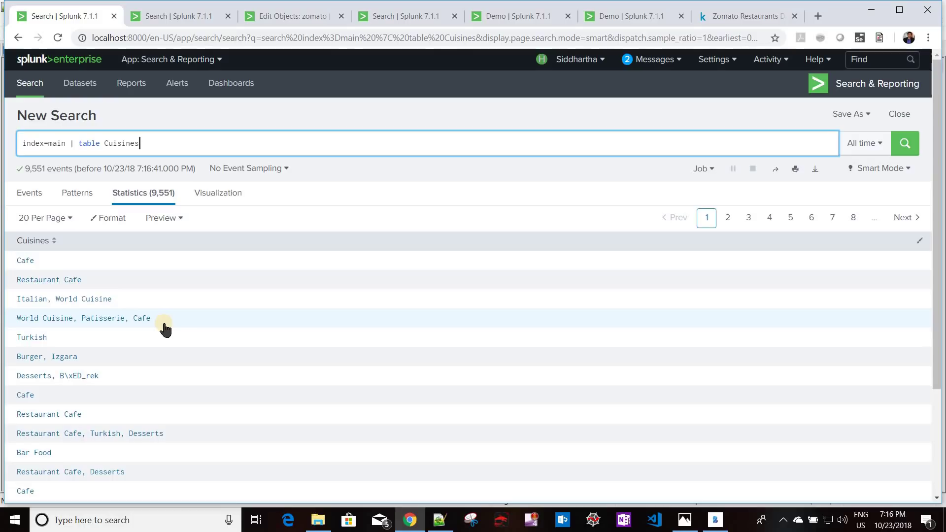
Step: Append | eval Cuisines = split(Cuisines,",") to the search to separate the comma-delimited values, and run it
type("|")
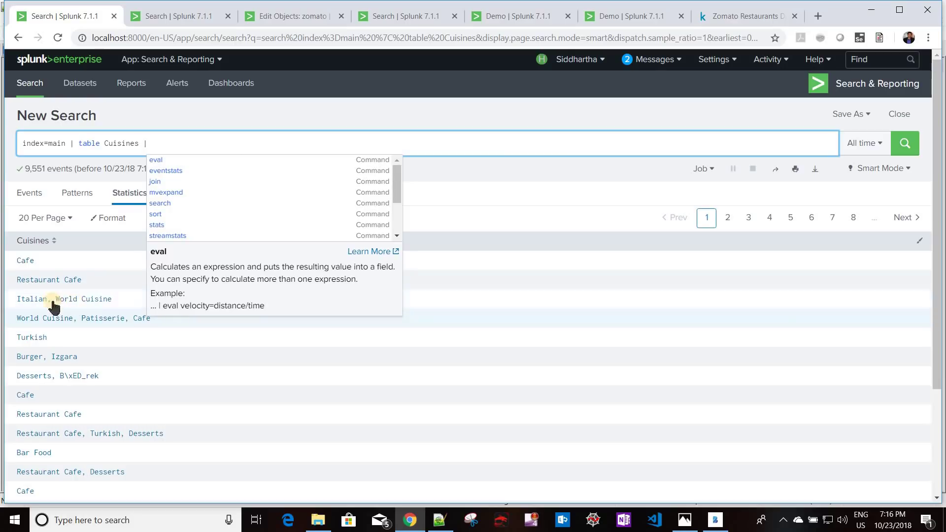
left_click(189, 141)
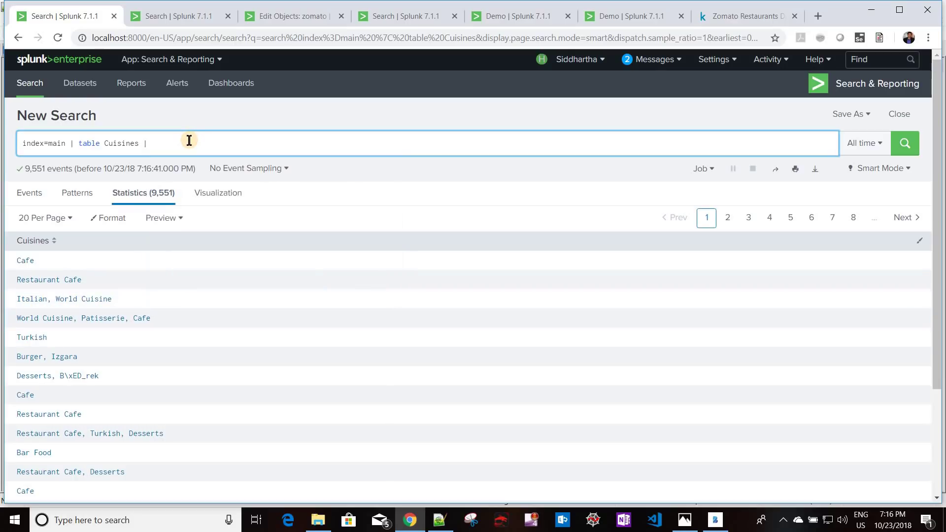
type("eval")
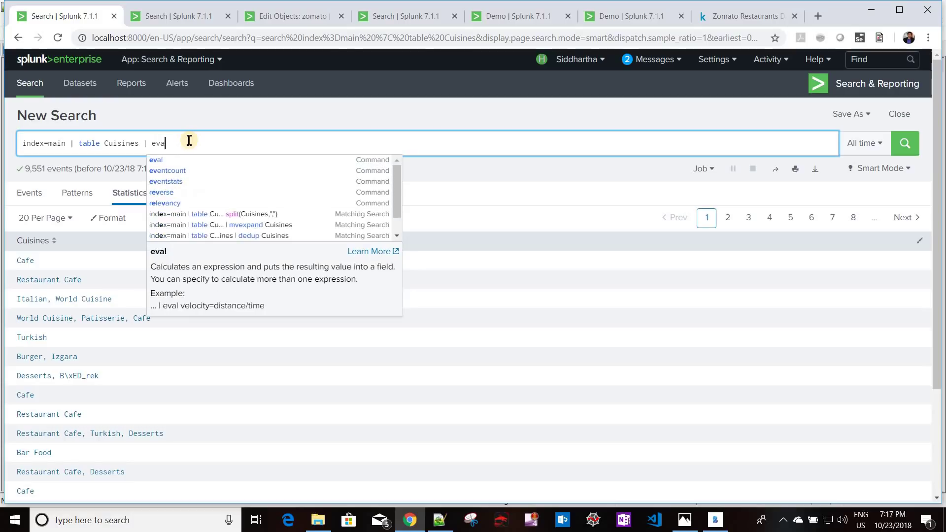
double_click(121, 140)
key("ctrl+c")
left_click(237, 152)
key("ctrl+v")
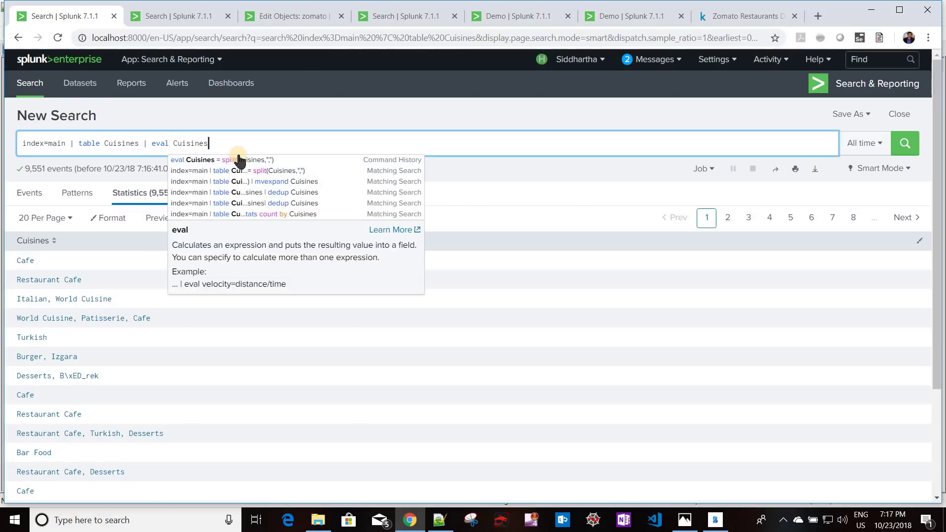
type("= split")
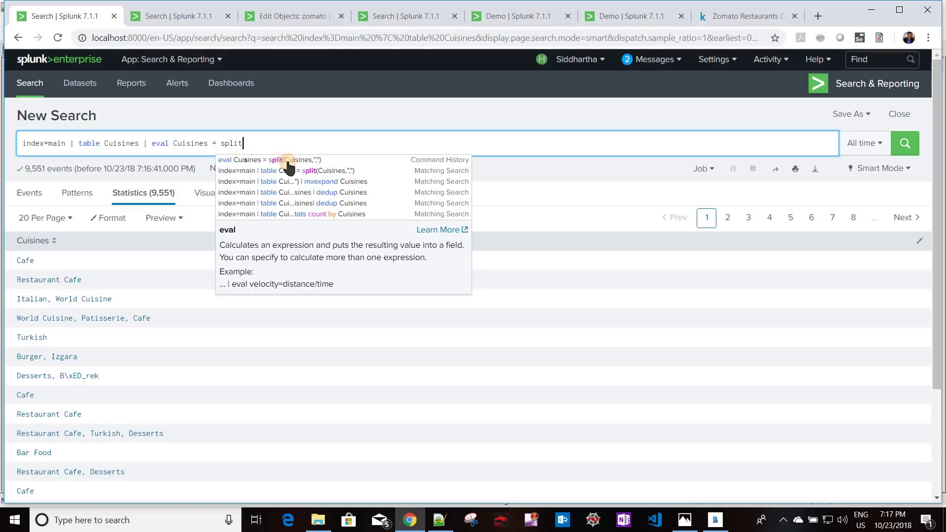
left_click(288, 162)
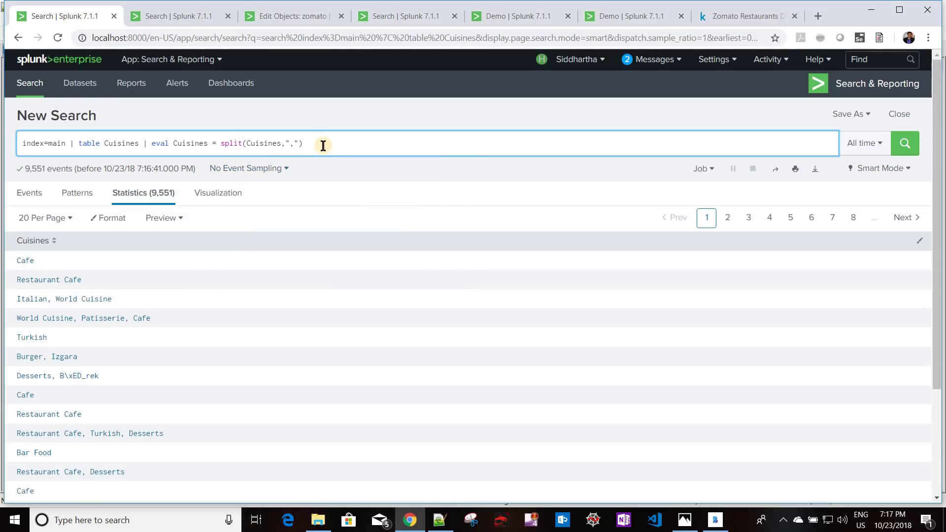
key("Return")
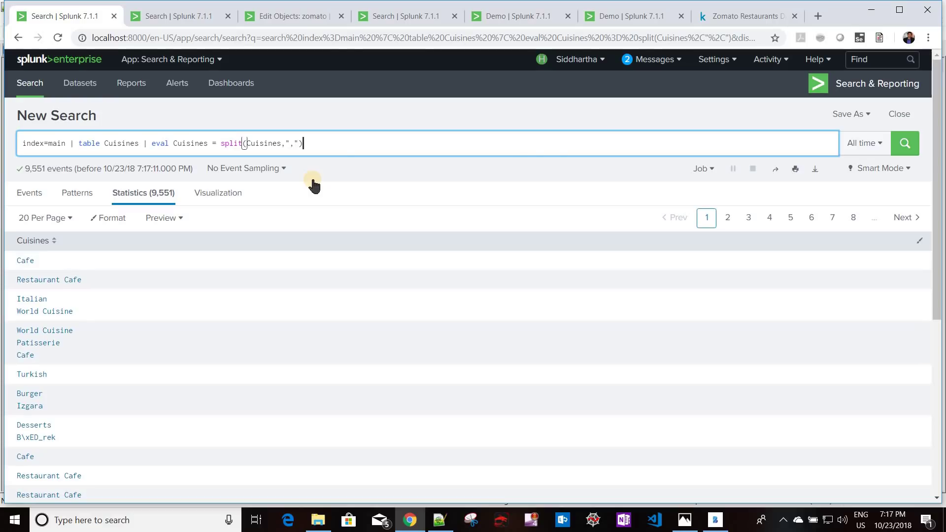
Step: Append | mvexpand Cuisines to the search to give each cuisine its own row, and run it
type("| mv")
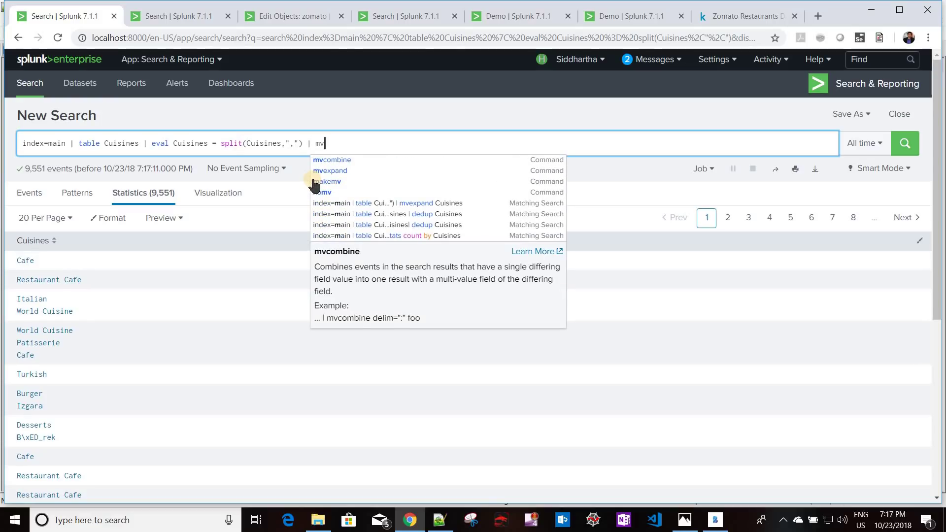
type("expand")
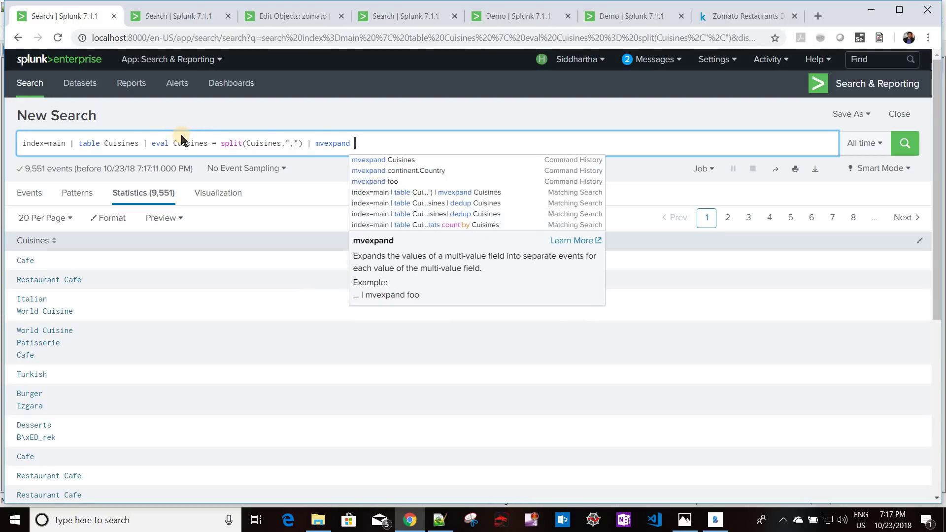
double_click(188, 142)
key("ctrl+c")
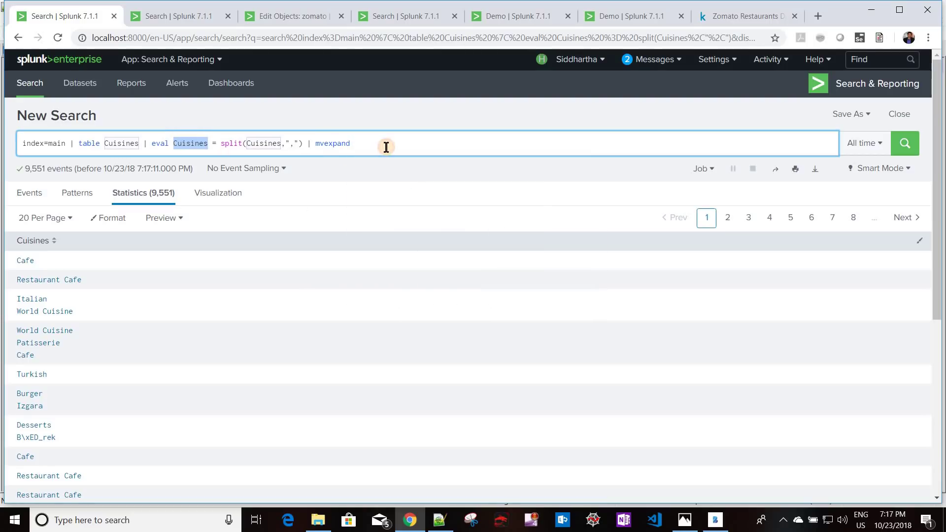
left_click(387, 146)
key("ctrl+v")
key("Return")
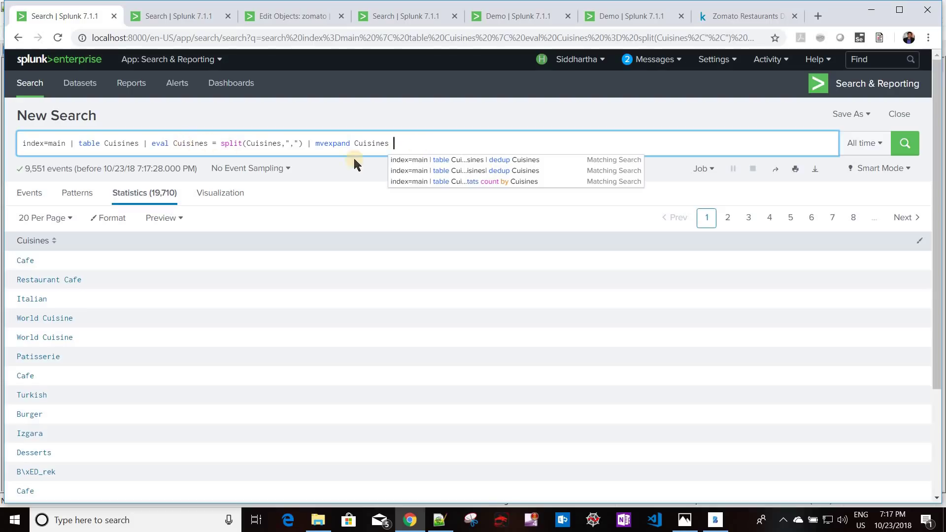
Step: Review the "Cousine wise breakup" requirement in discussion_points.txt in Notepad++ and compare it with the Cuisines query in the browser
left_click(410, 142)
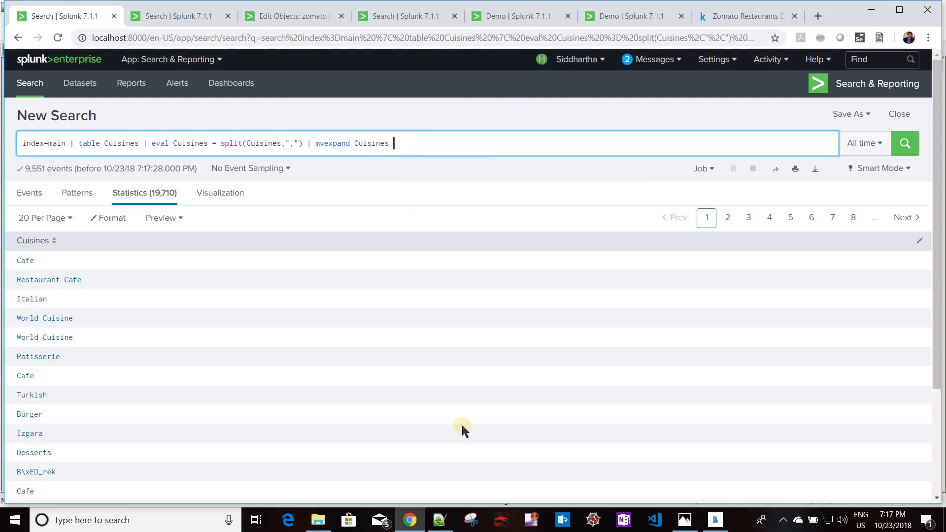
left_click(439, 521)
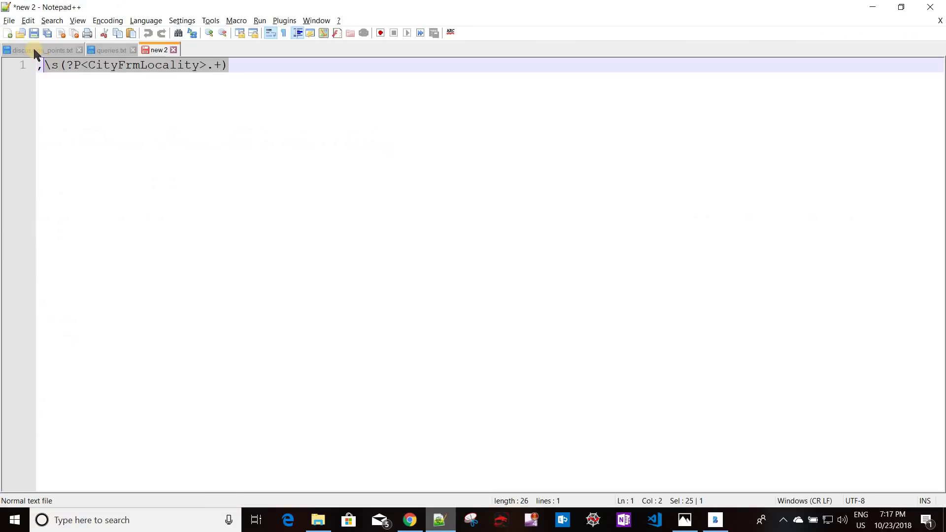
left_click(34, 52)
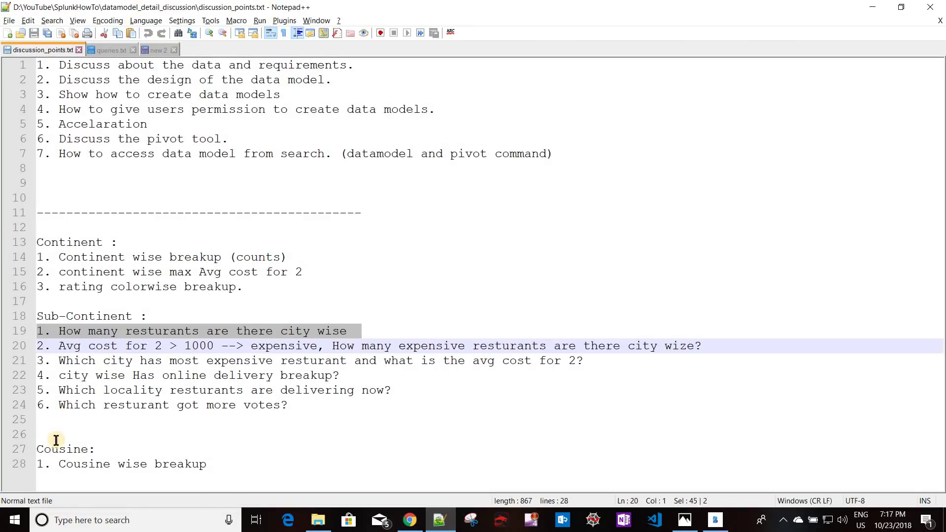
left_click_drag(59, 465, 219, 466)
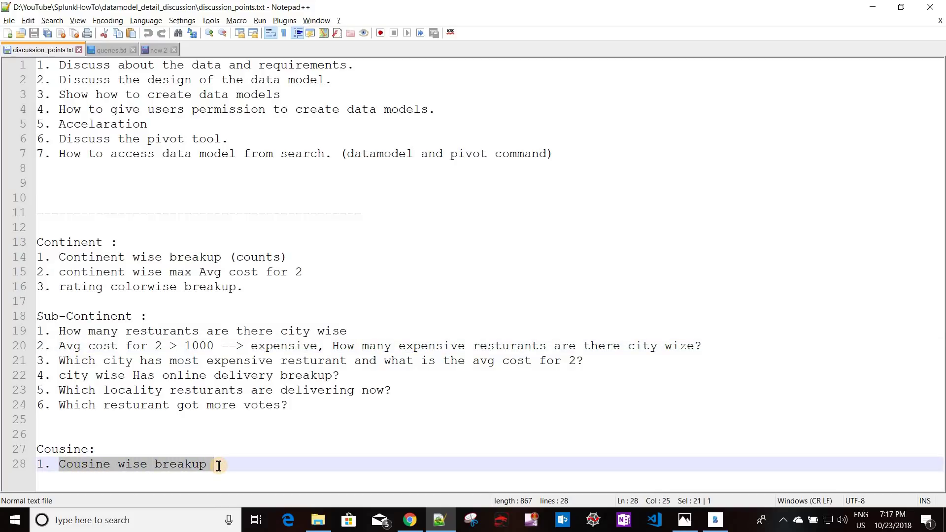
key("alt+Tab")
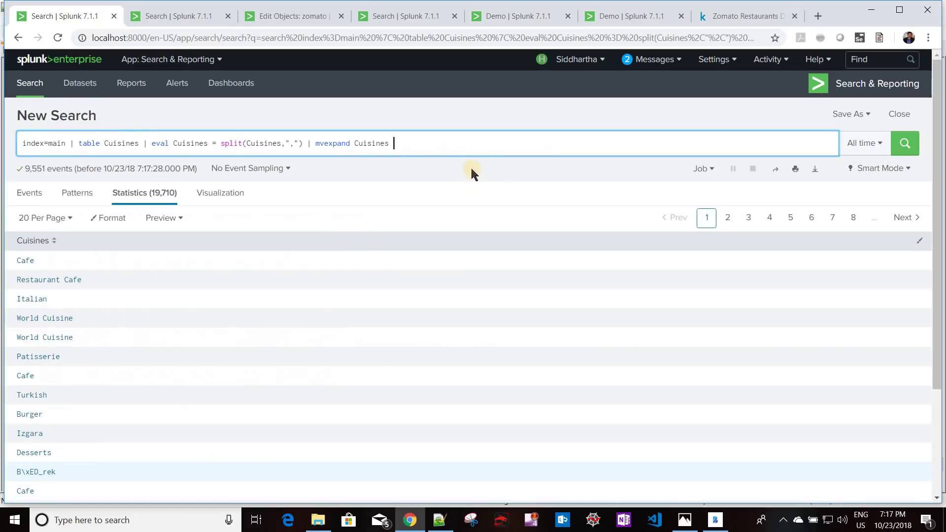
left_click_drag(413, 149, 16, 142)
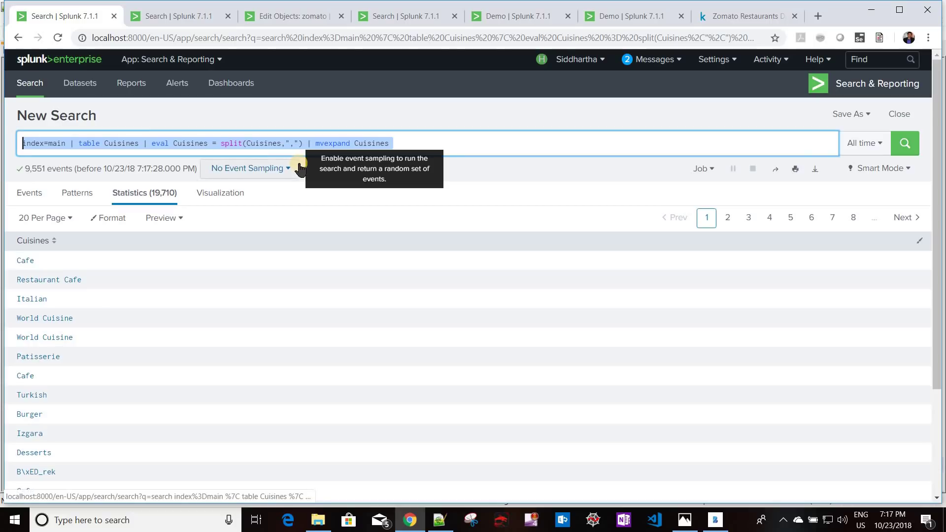
left_click(147, 143)
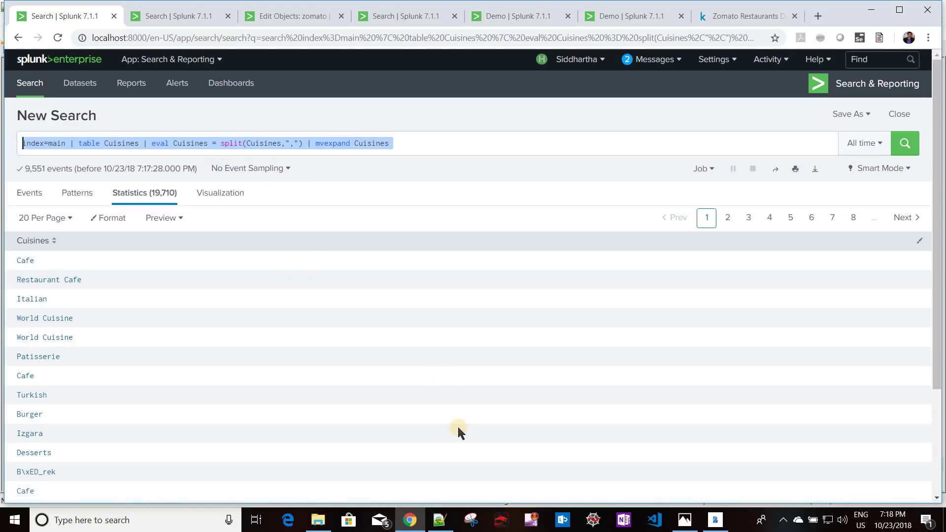
Step: Return to the zomato data model editor and discard the unfinished cuisines base search
left_click(291, 18)
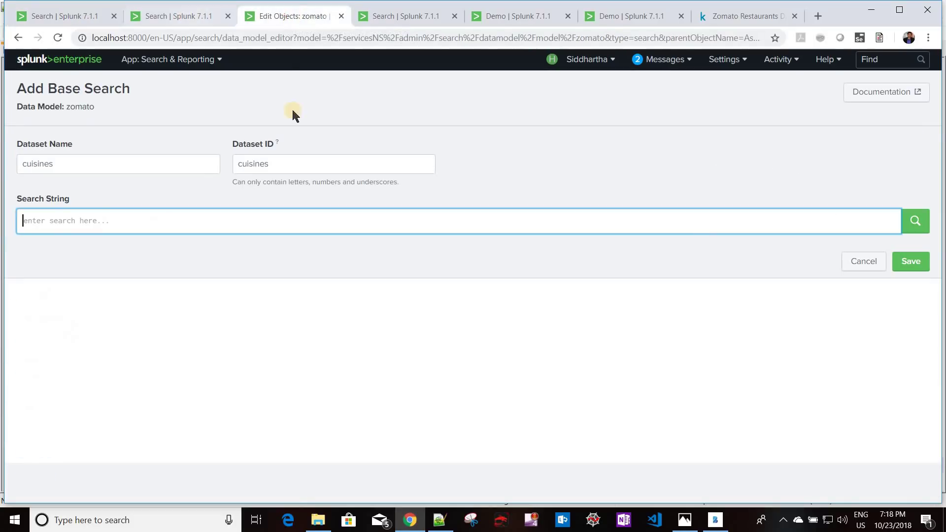
left_click(186, 16)
left_click(290, 17)
left_click(863, 267)
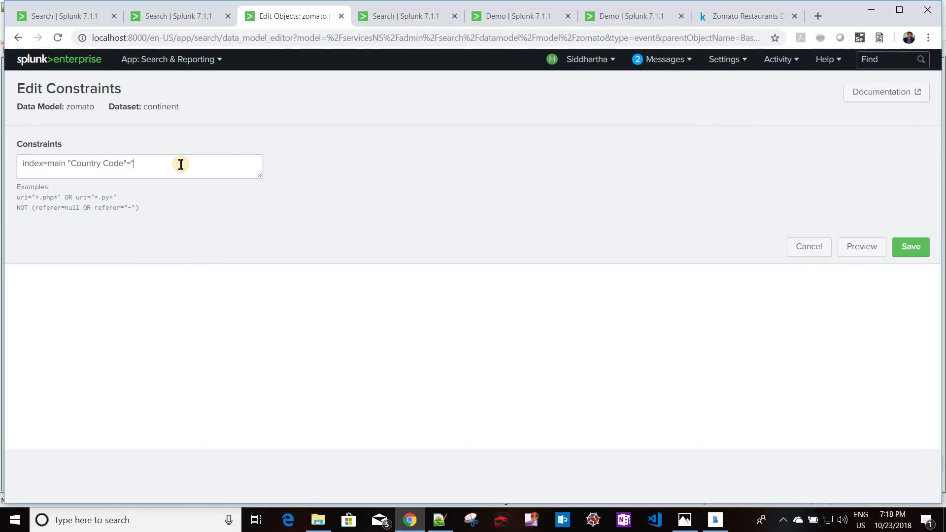
Step: Try to save the continent dataset's constraint with | search city=* appended, read the response, and cancel the edit
left_click(181, 164)
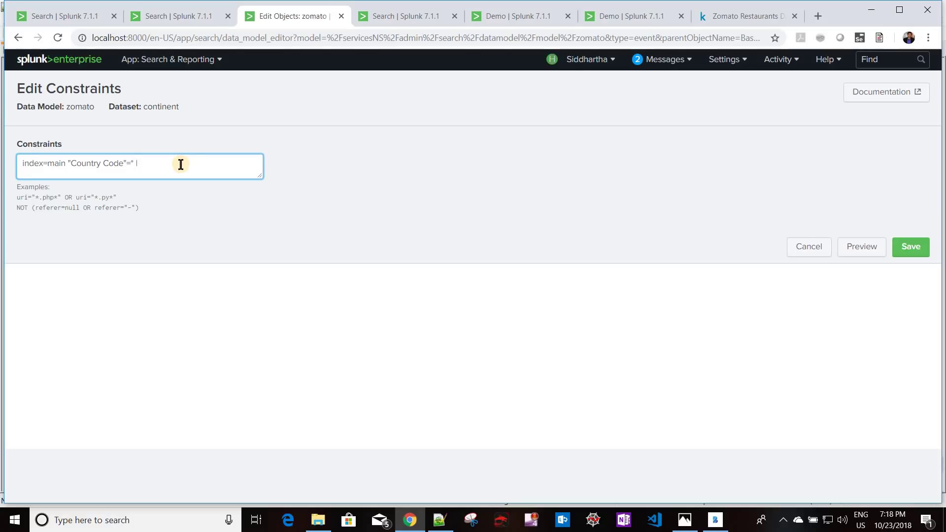
left_click(172, 16)
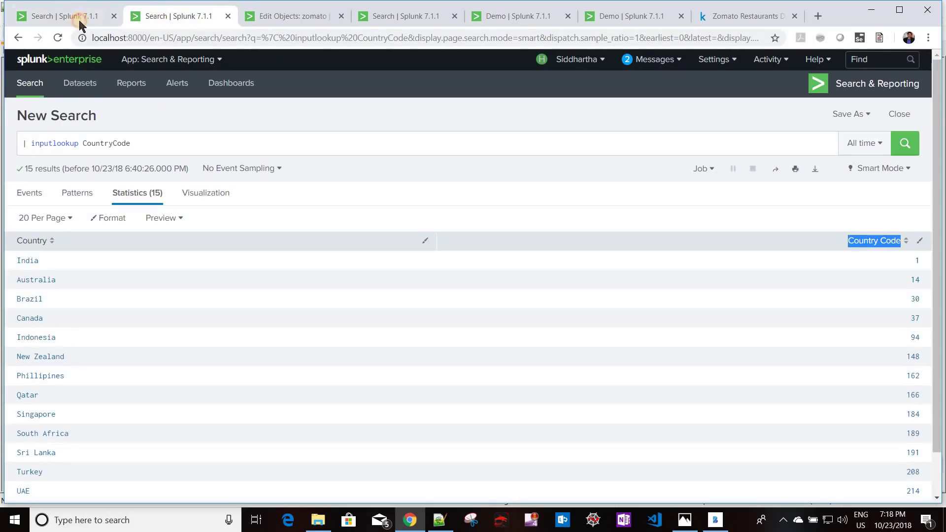
left_click(80, 20)
left_click(303, 18)
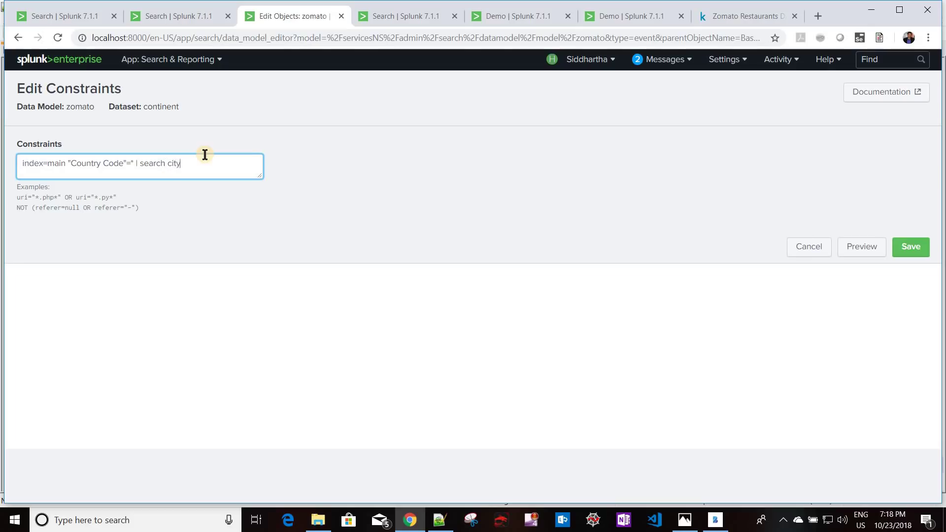
type("\"")
left_click(911, 249)
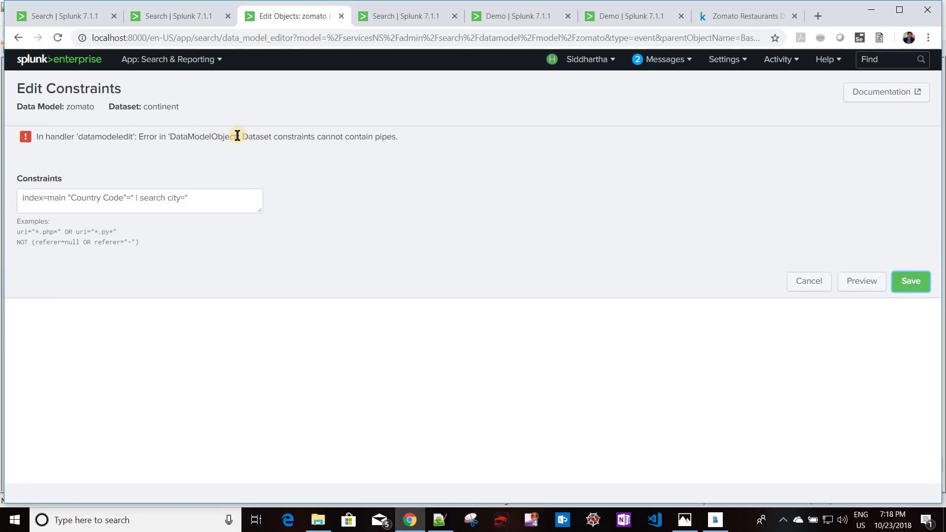
left_click_drag(237, 136, 388, 140)
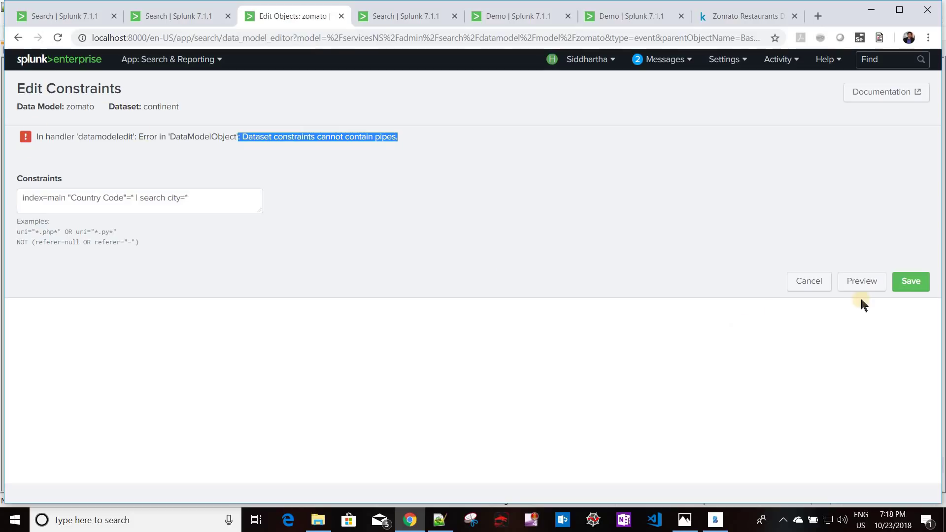
left_click(823, 281)
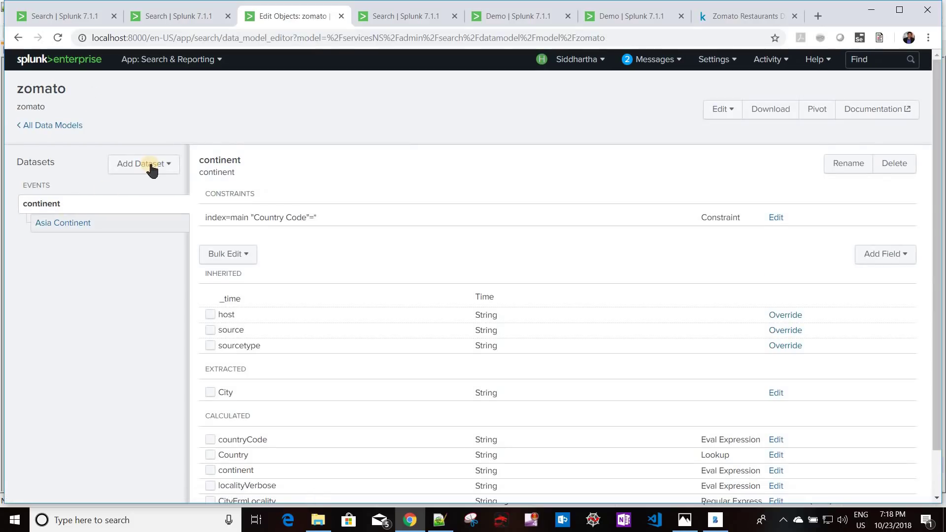
Step: Start a new root search dataset in the zomato data model and name it cuisines
left_click(151, 165)
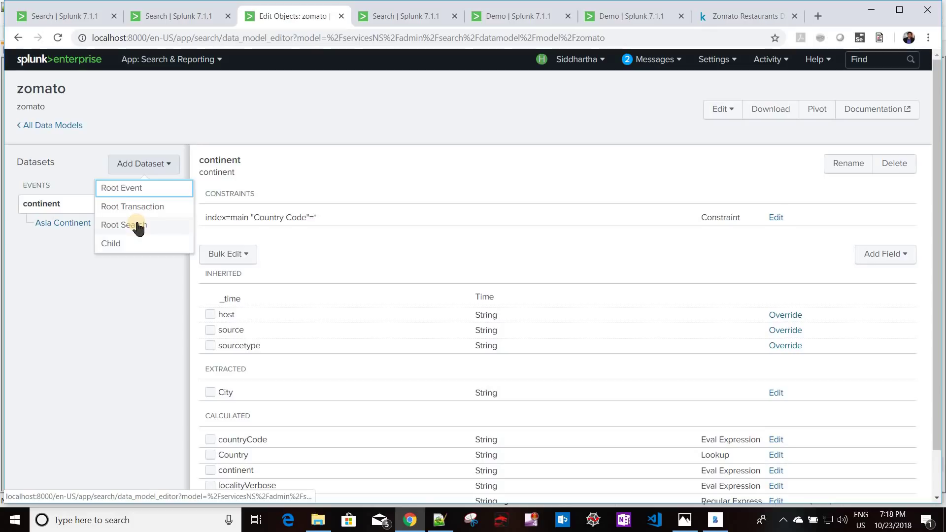
left_click(137, 226)
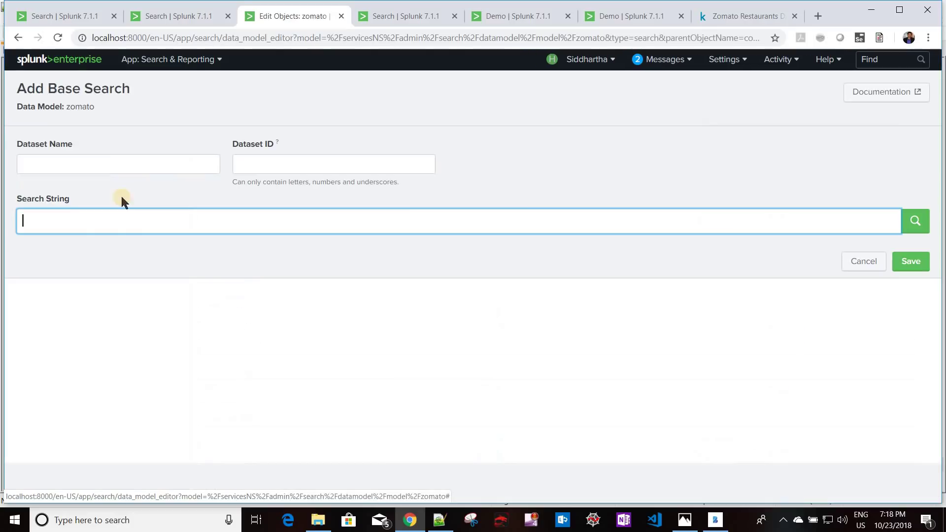
left_click(100, 165)
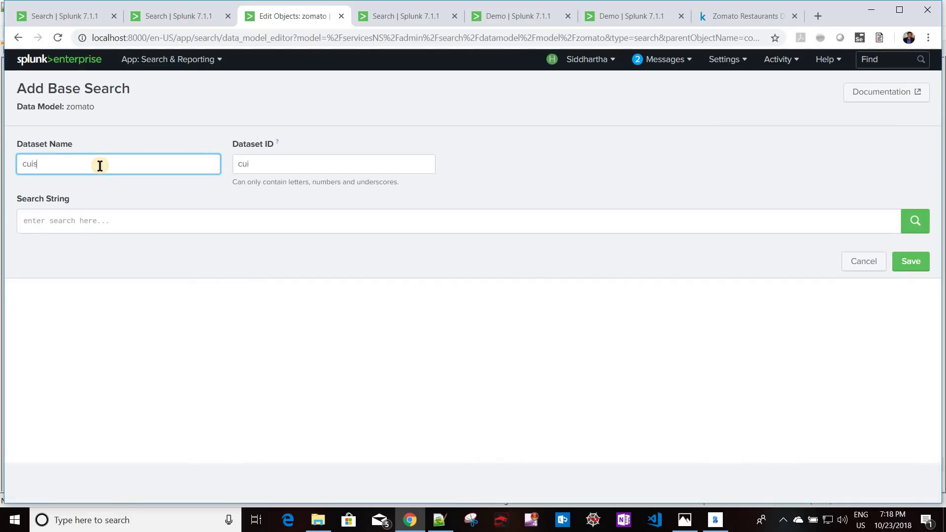
type("cuisines")
Step: Copy the query index=main | table Cuisines | eval Cuisines = split(Cuisines,",") | mvexpand Cuisines into the dataset's search string and save it
left_click(182, 221)
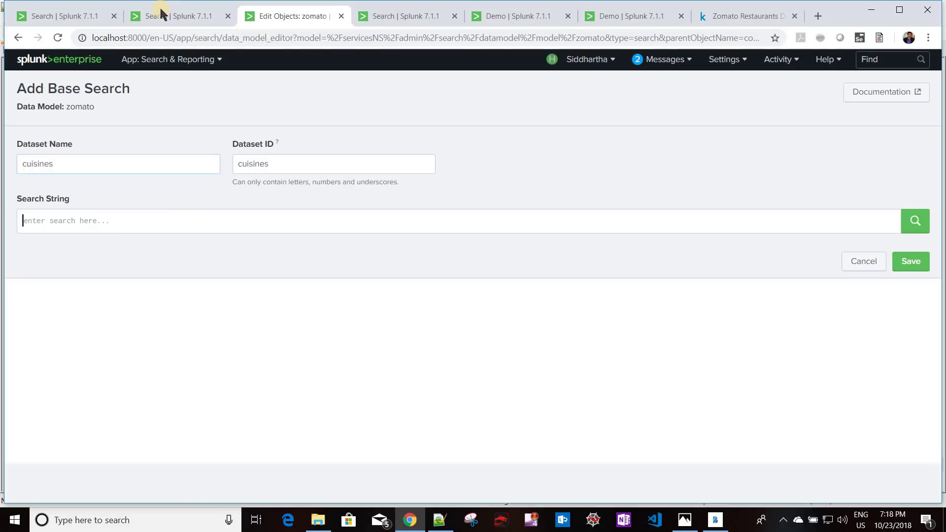
left_click(159, 11)
left_click(59, 22)
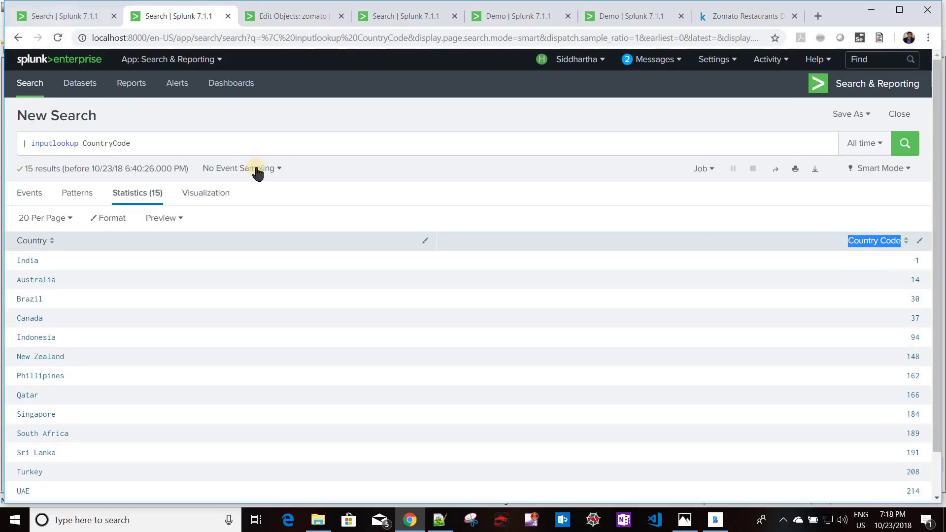
triple_click(42, 143)
key("ctrl+c")
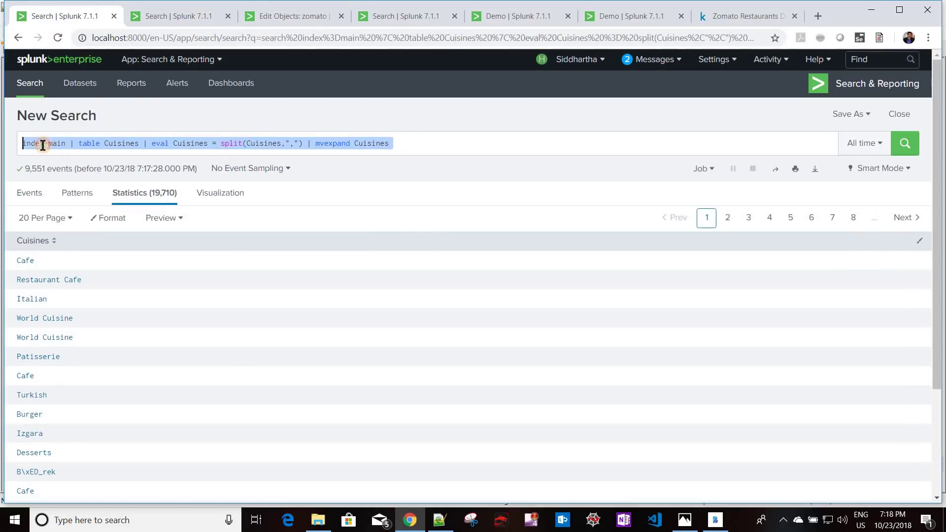
left_click(286, 16)
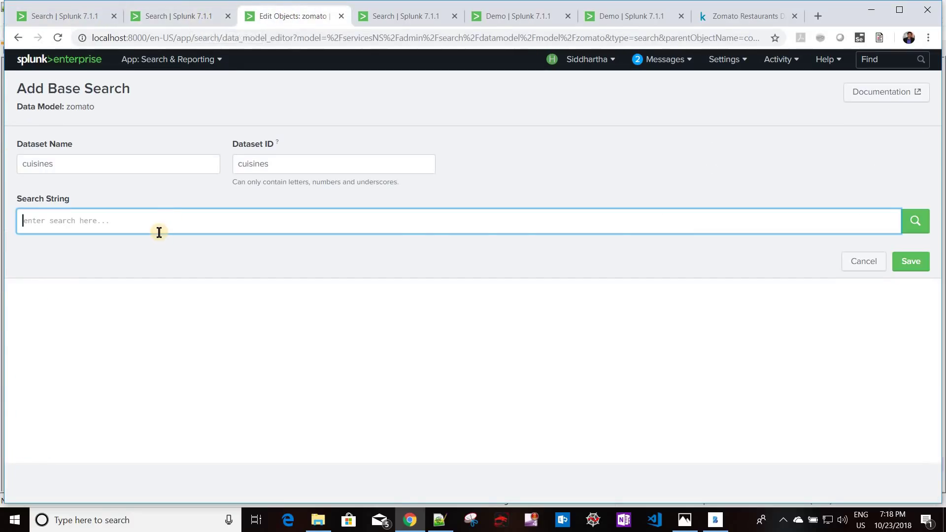
key("ctrl+v")
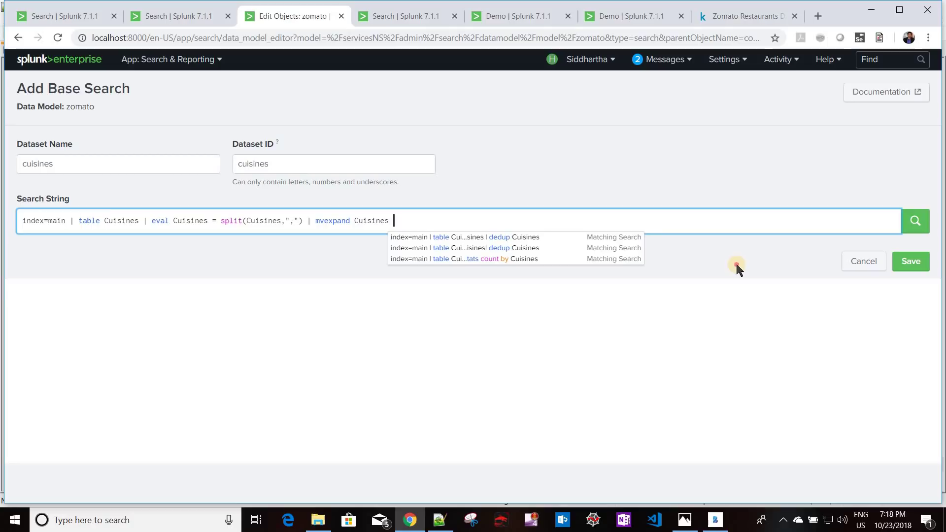
left_click(910, 261)
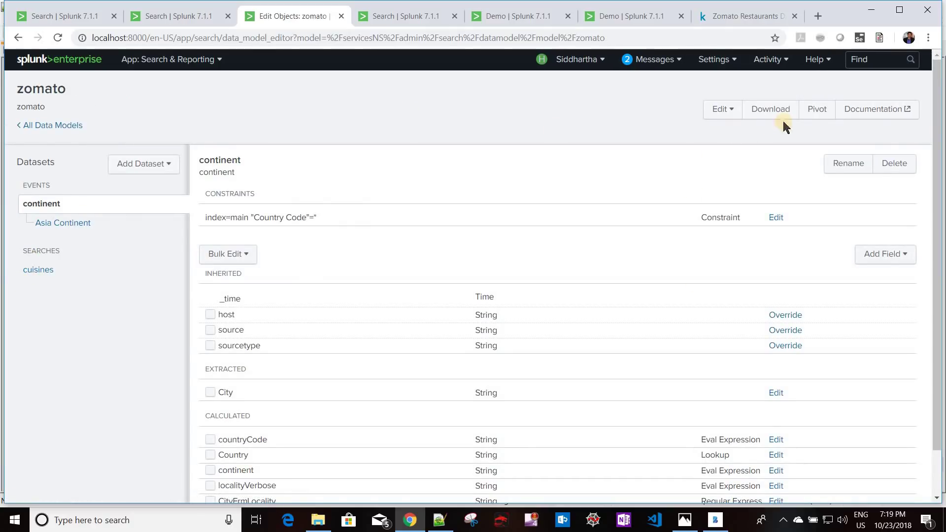
Step: Open the zomato model's pivot in a new browser tab and check whether the cuisines dataset is selectable
right_click(826, 120)
left_click(814, 120)
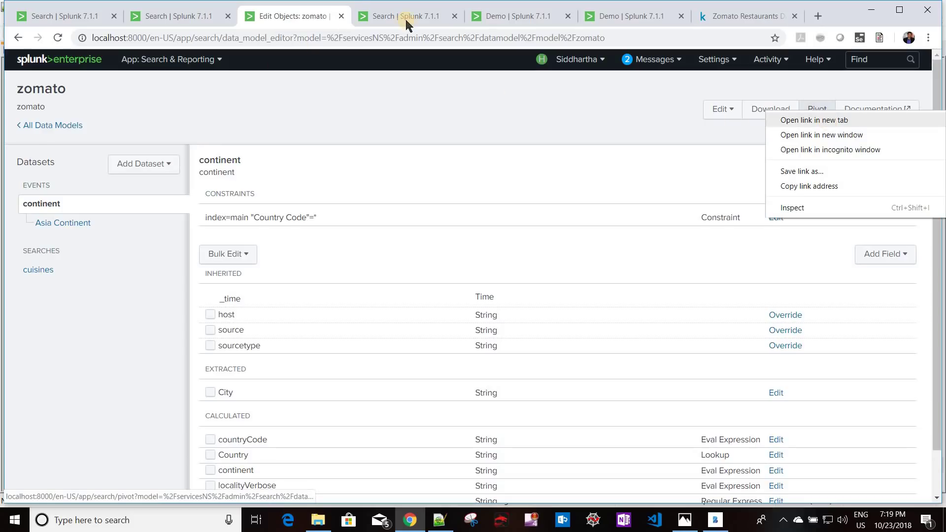
left_click(468, 17)
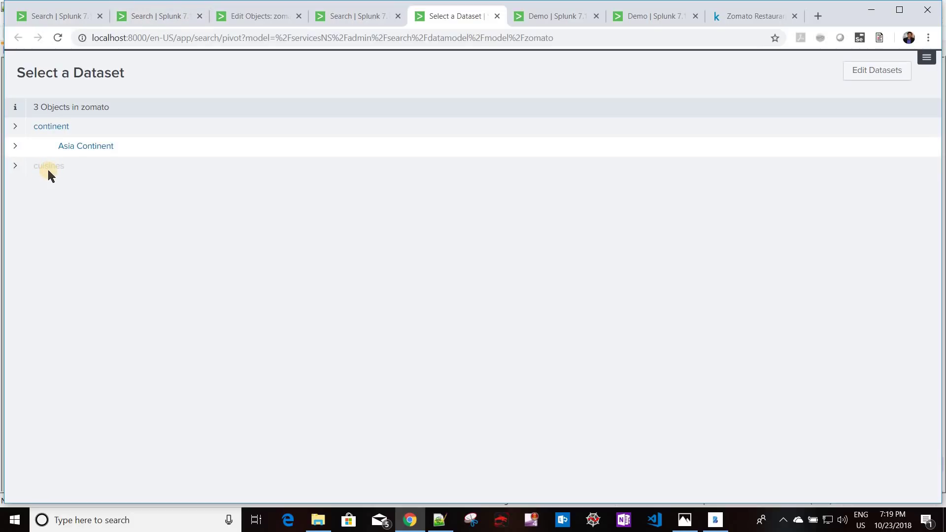
Step: Back in the data model editor, add the auto-extracted field Cuisines to the cuisines dataset and save it
left_click(165, 18)
left_click(250, 18)
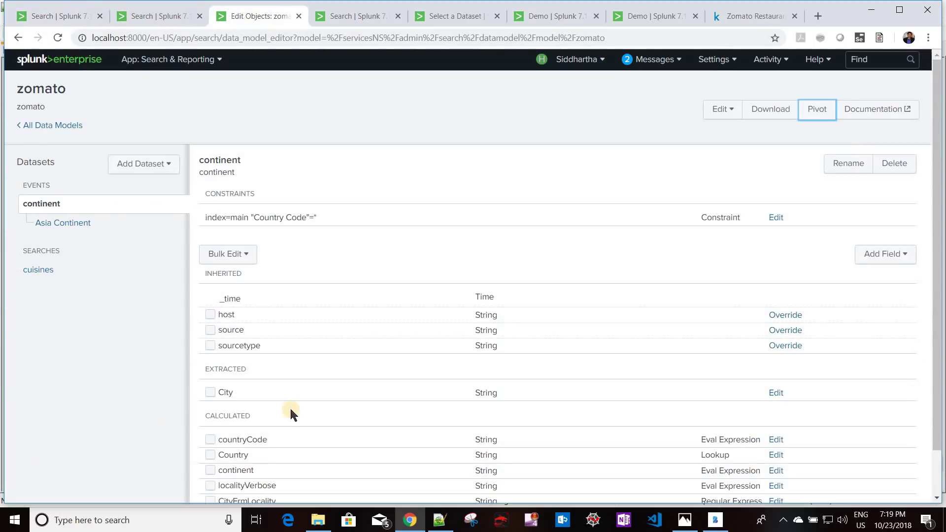
scroll(57, 247, "down", 1)
left_click(43, 226)
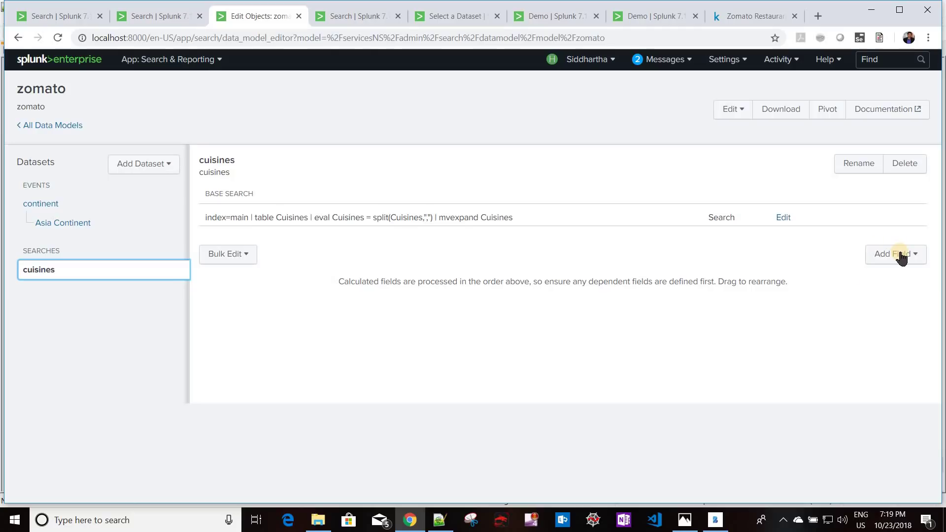
left_click(901, 257)
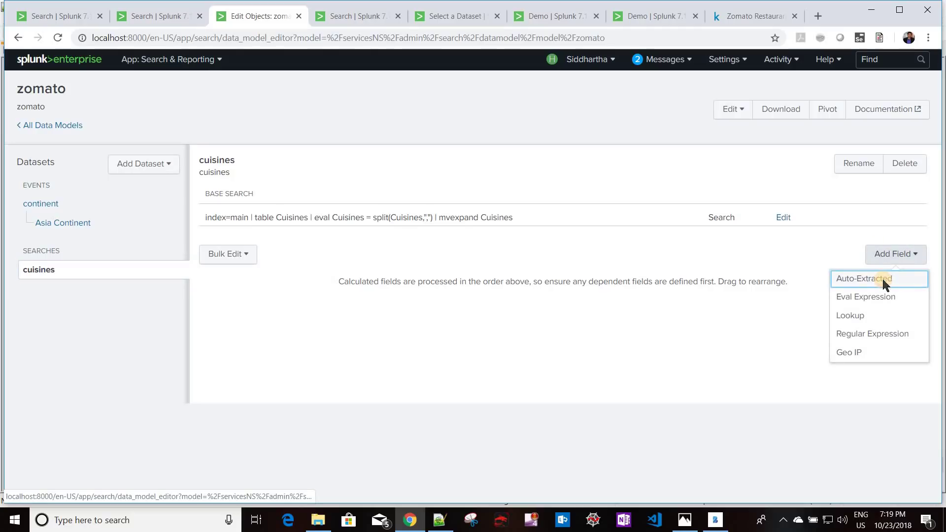
left_click(882, 277)
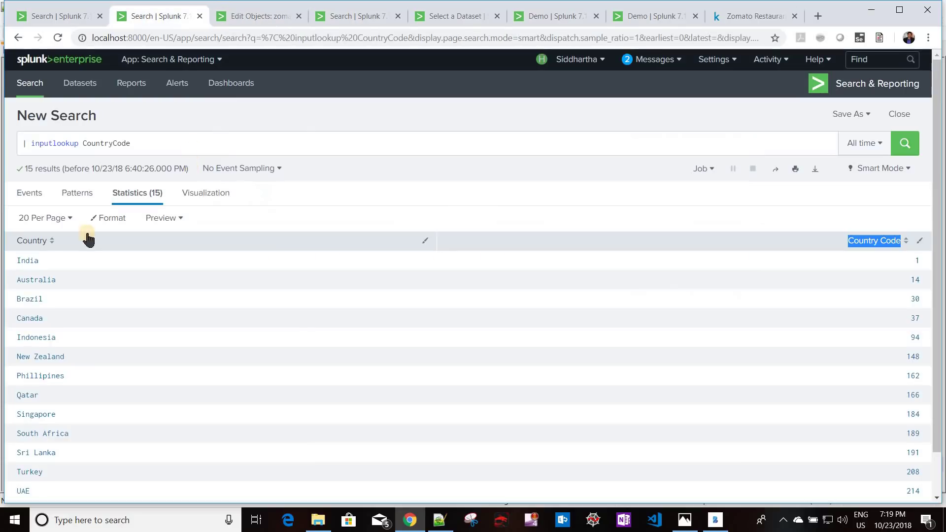
left_click(150, 16)
left_click(69, 16)
left_click(242, 16)
left_click(733, 290)
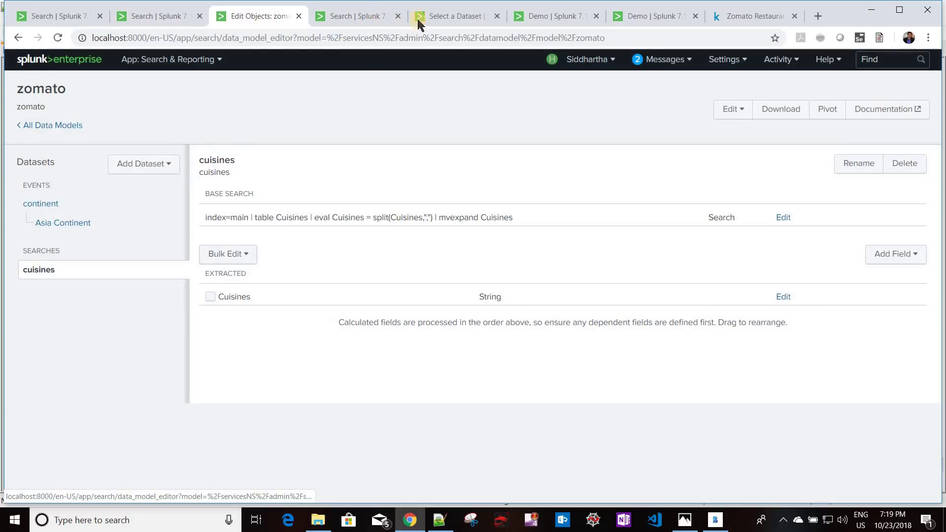
Step: Open the zomato model's pivot in another browser tab and choose the cuisines dataset
right_click(828, 110)
left_click(801, 119)
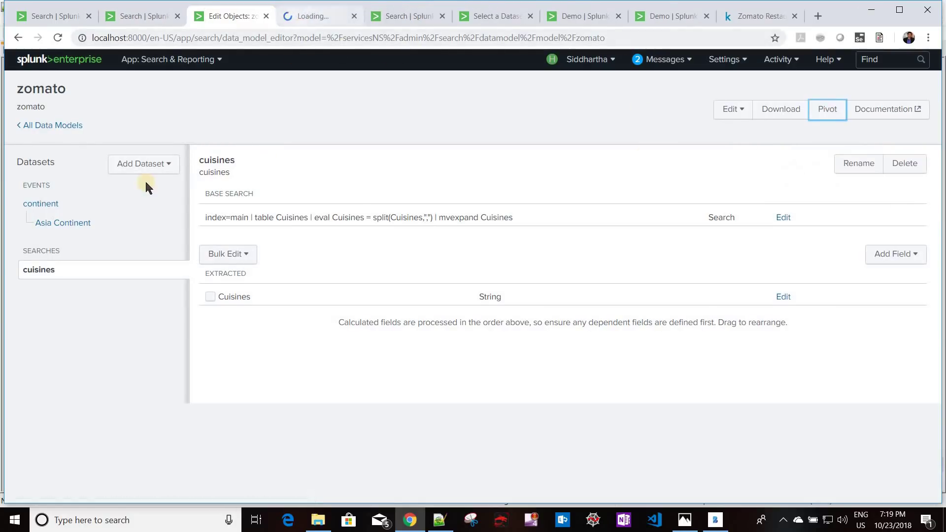
key("ctrl+Tab")
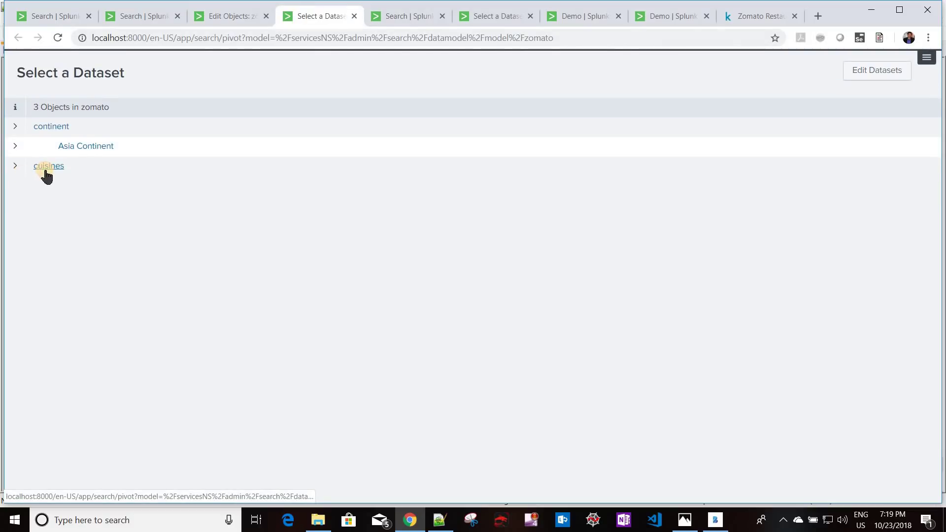
left_click(45, 170)
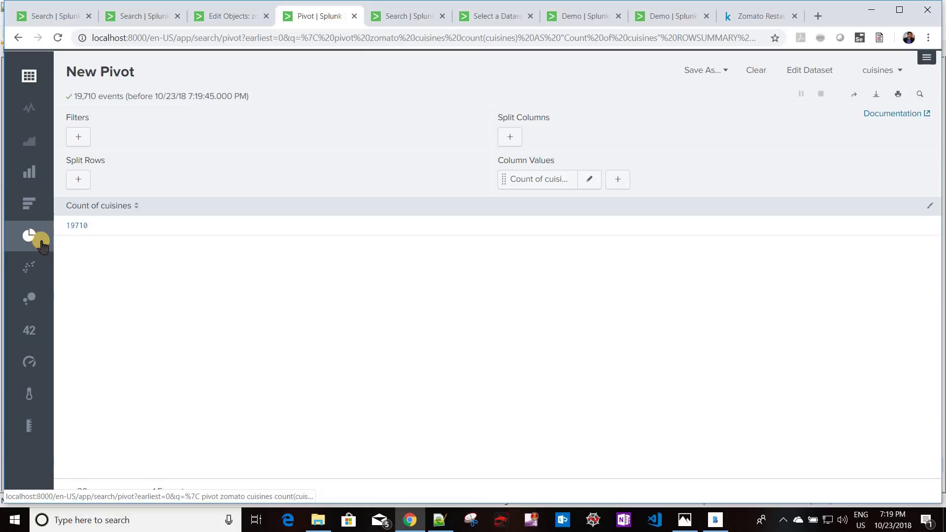
Step: Split the cuisines pivot's rows by the Cuisines field with the default sort and a maximum of 100 rows
left_click(79, 181)
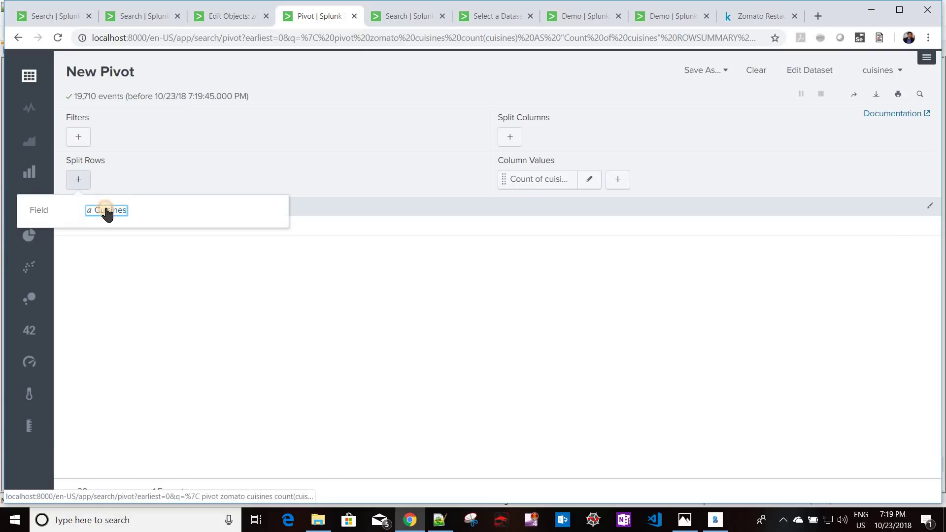
left_click(107, 212)
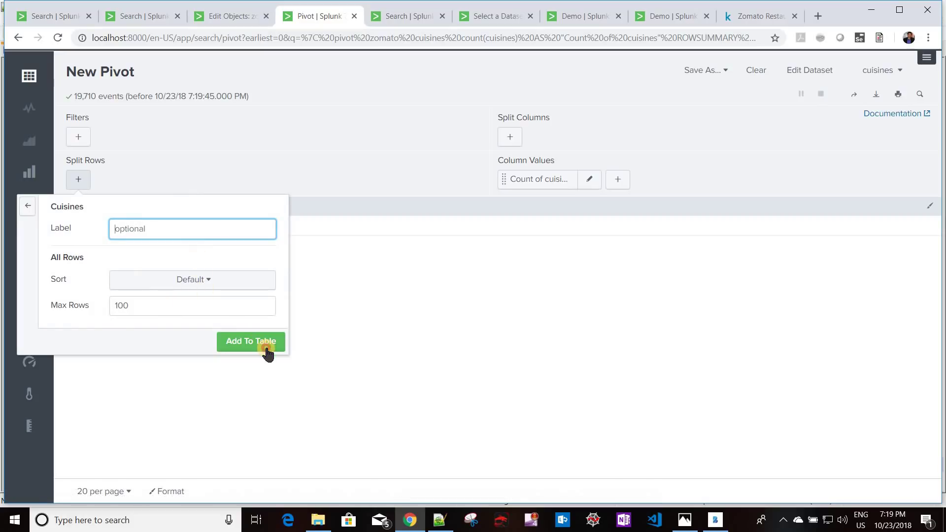
left_click(266, 350)
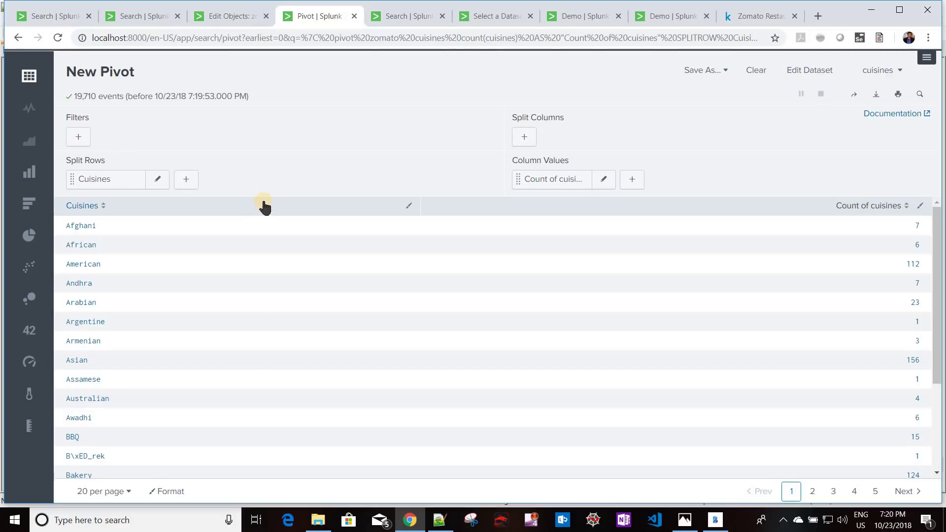
Step: In the data model editor, open the cuisines dataset's Cuisines field for editing and check which field types are available
left_click(224, 19)
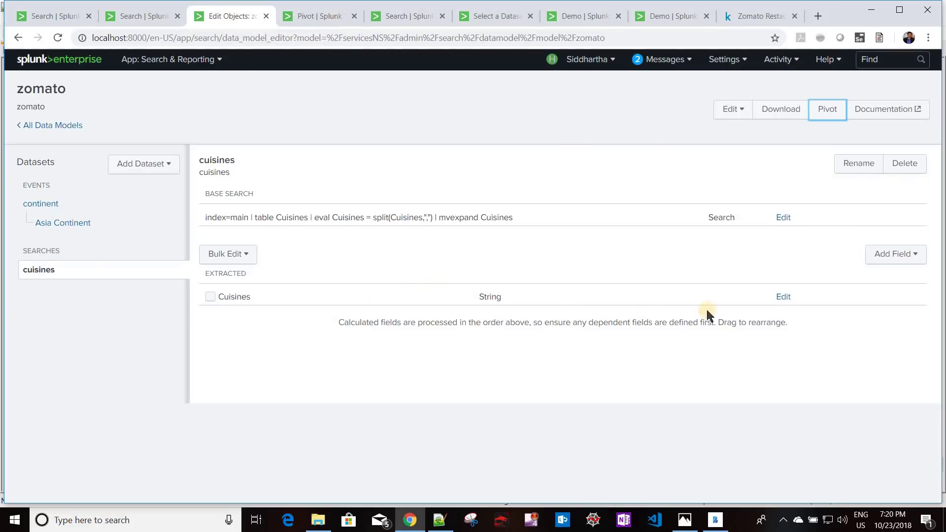
left_click(783, 297)
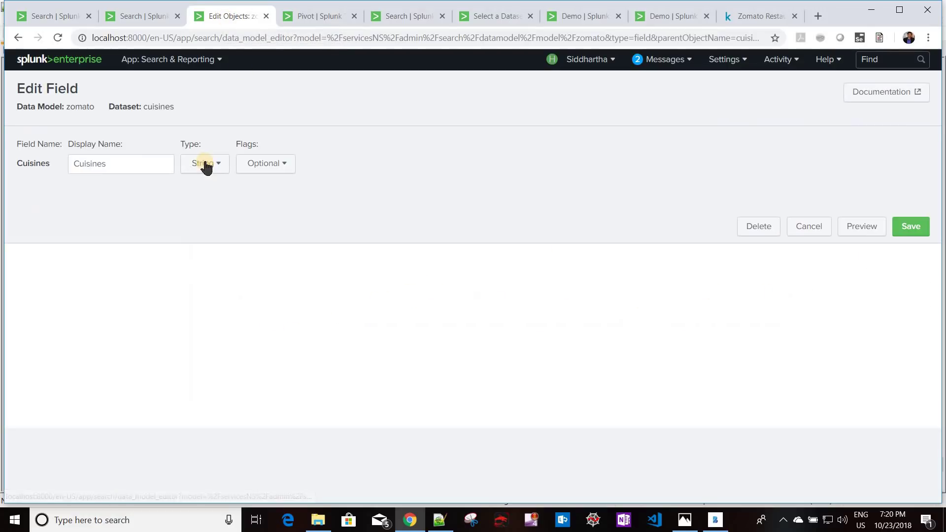
left_click(204, 164)
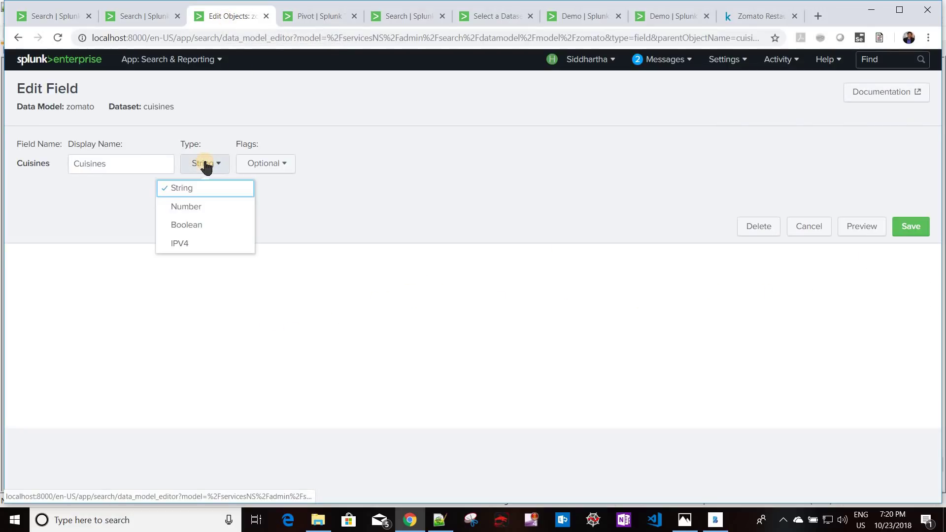
Step: Back in the cuisines pivot, check which aggregations are available for Cuisines as the column value, without applying any
left_click(303, 17)
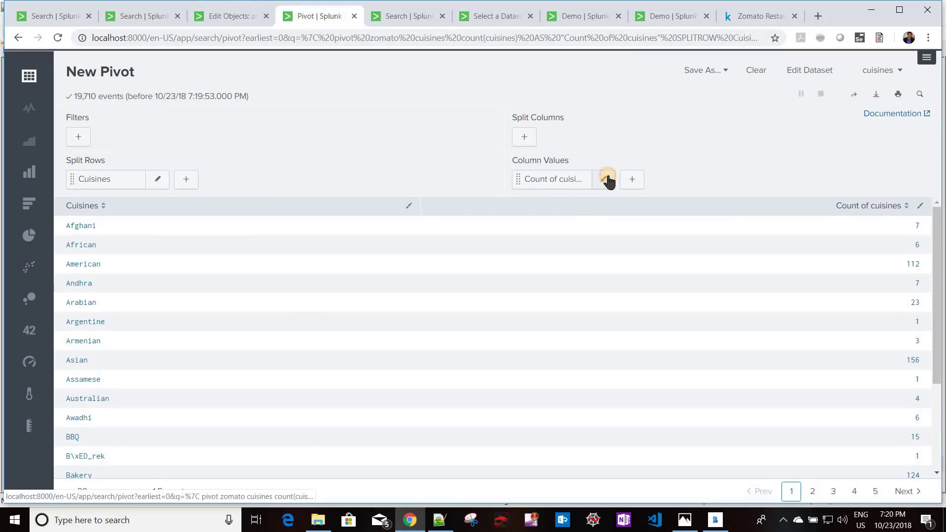
left_click(608, 181)
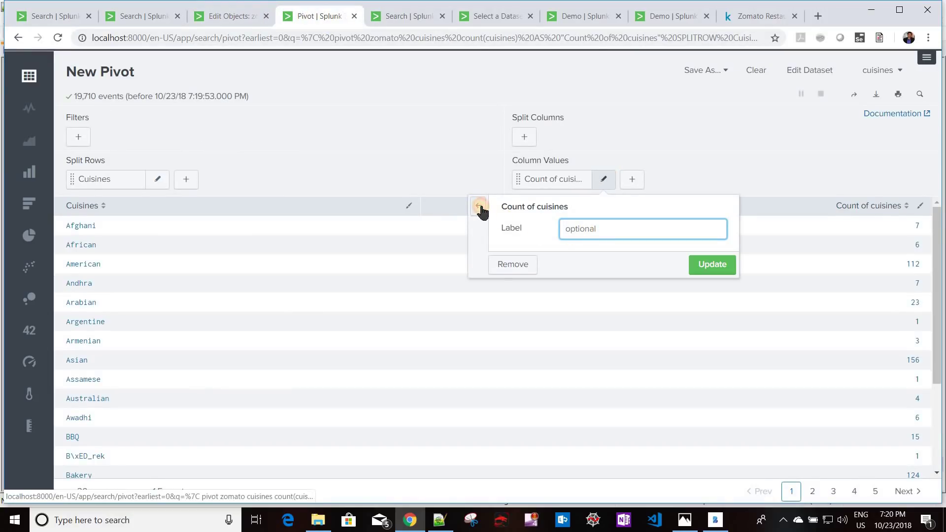
left_click(535, 207)
left_click(561, 230)
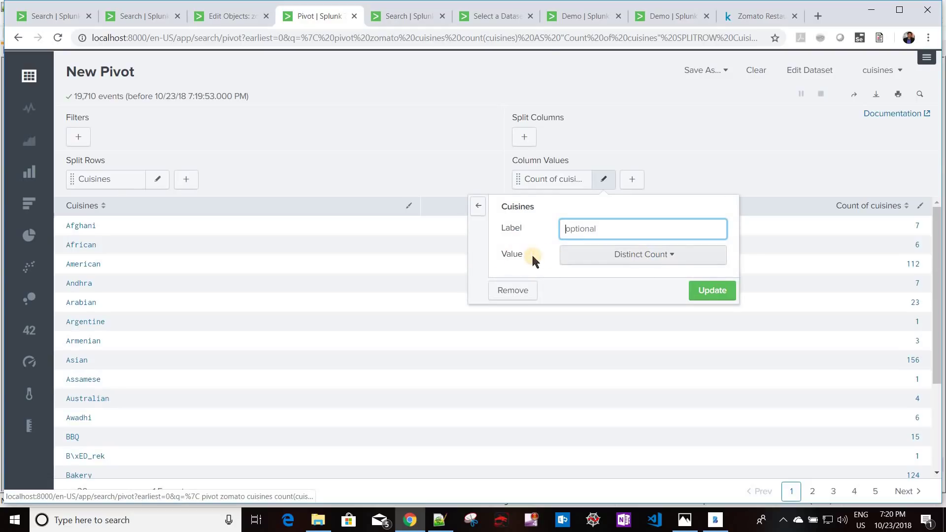
left_click(647, 255)
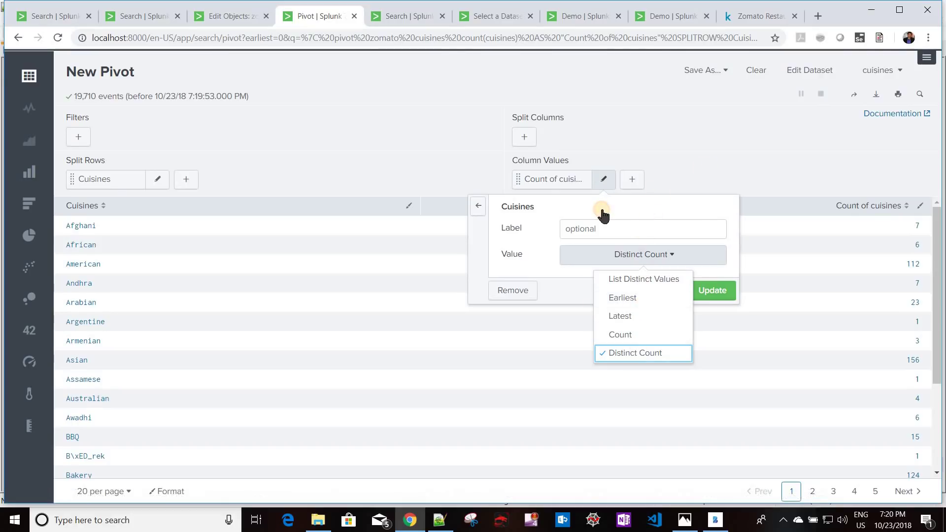
left_click(355, 191)
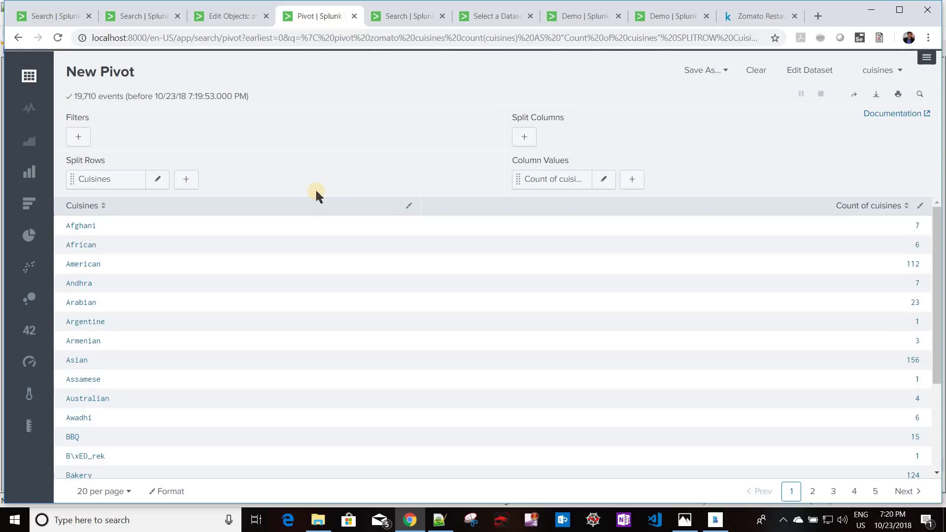
Step: Leave the Cuisines field editor for the Data Models list and expand the details of the zomato model
left_click(138, 16)
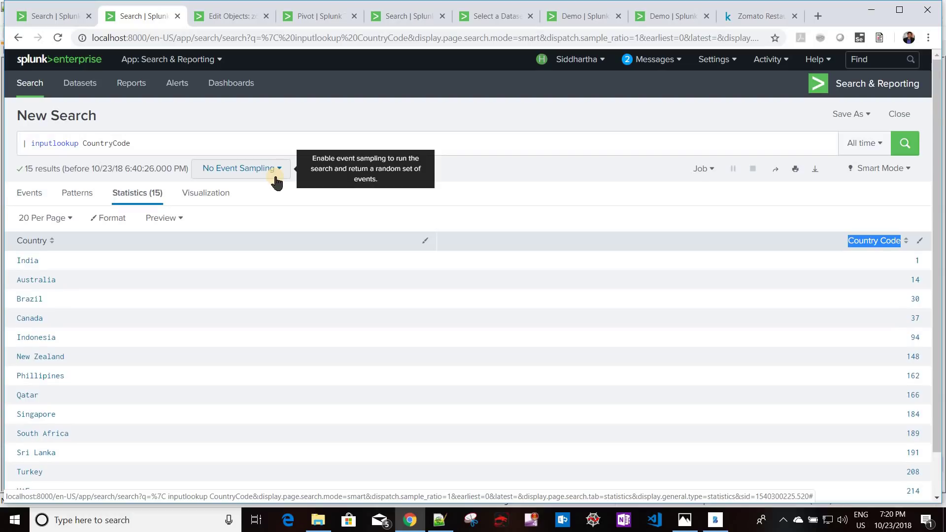
left_click(231, 17)
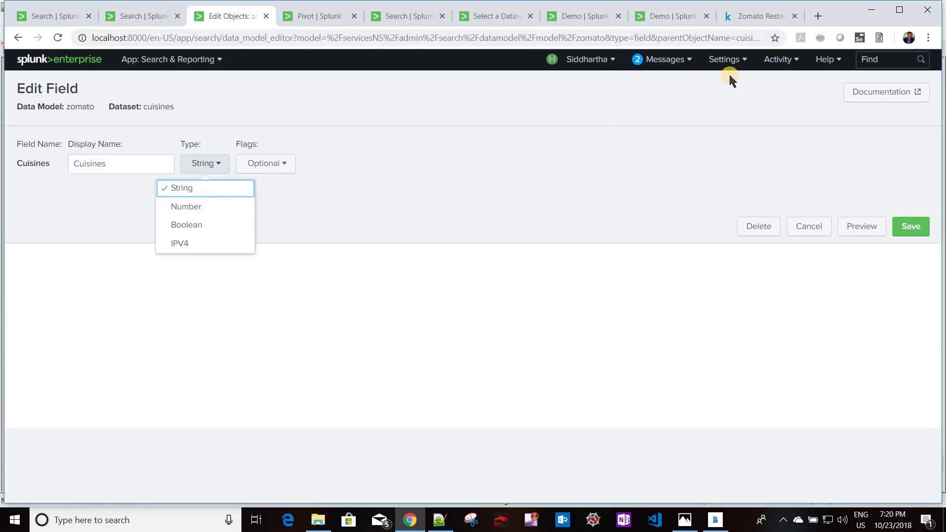
left_click(724, 75)
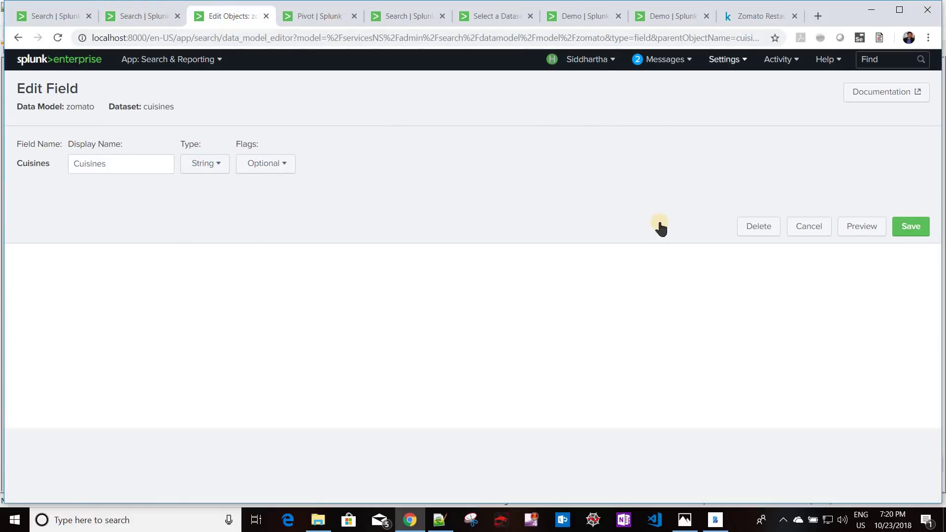
left_click(725, 60)
left_click(672, 123)
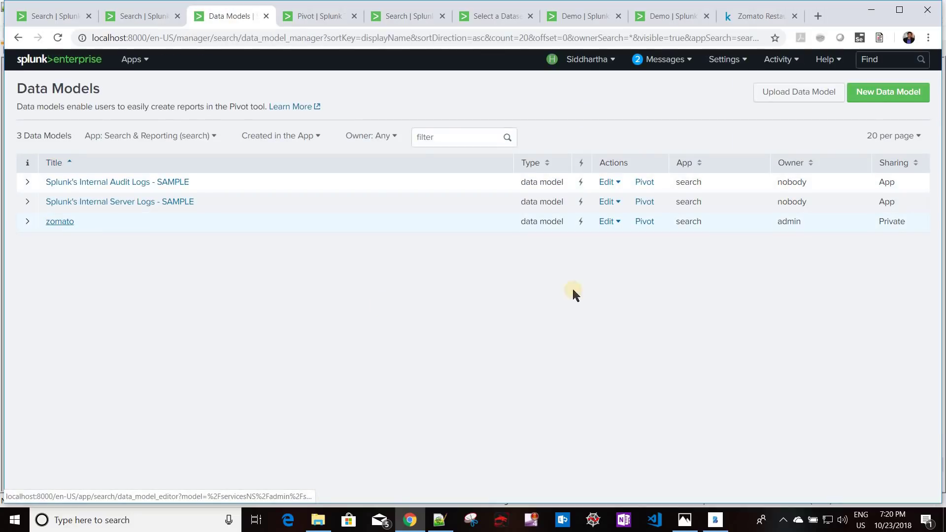
left_click(581, 222)
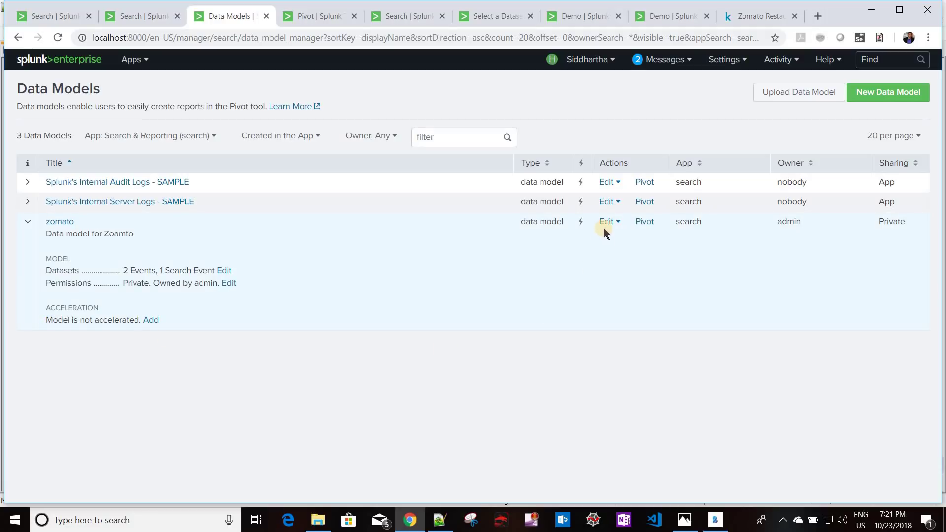
Step: Try to edit the acceleration of the private zomato data model
left_click(617, 226)
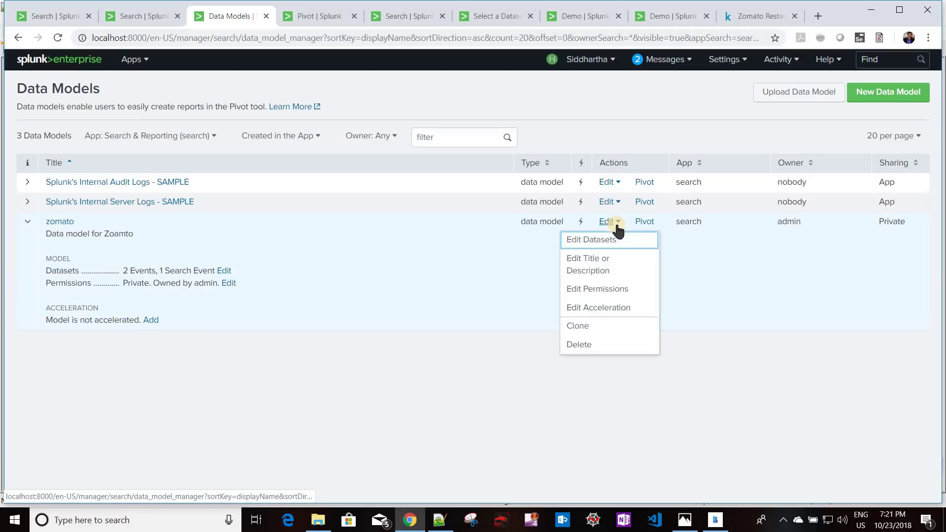
left_click(605, 307)
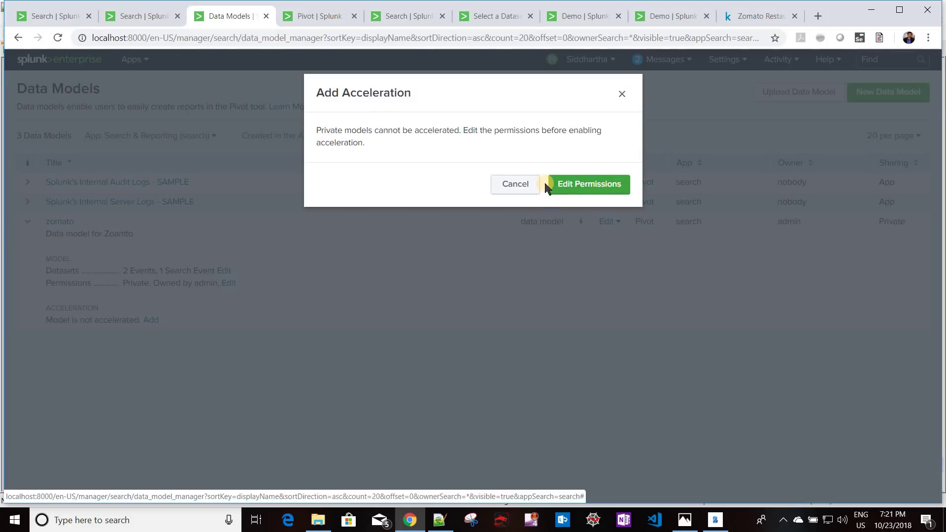
left_click(615, 223)
Step: Edit the zomato model's permissions to display it for all apps and save them
left_click(615, 225)
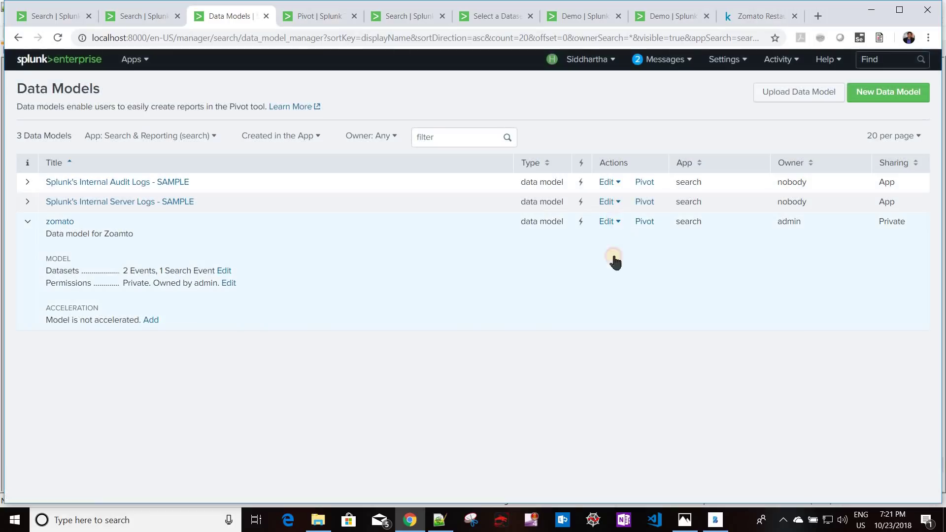
left_click(611, 288)
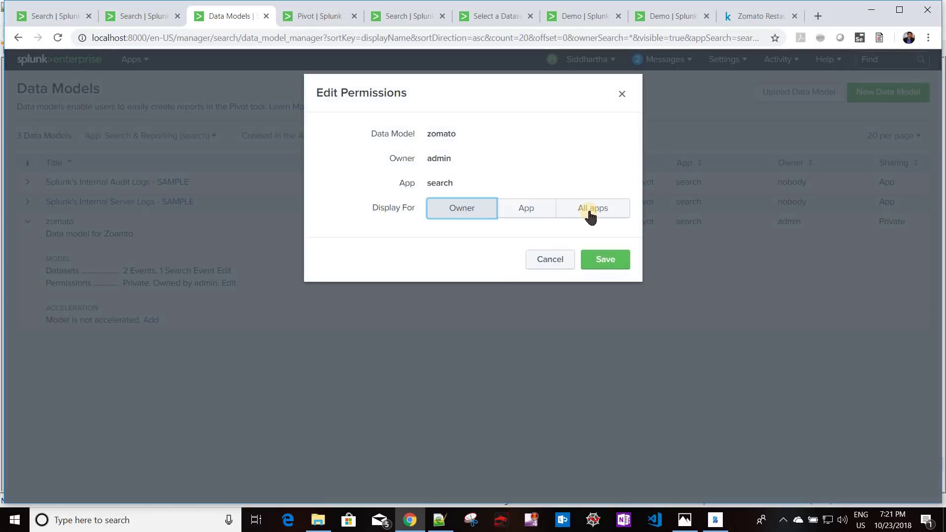
left_click(590, 212)
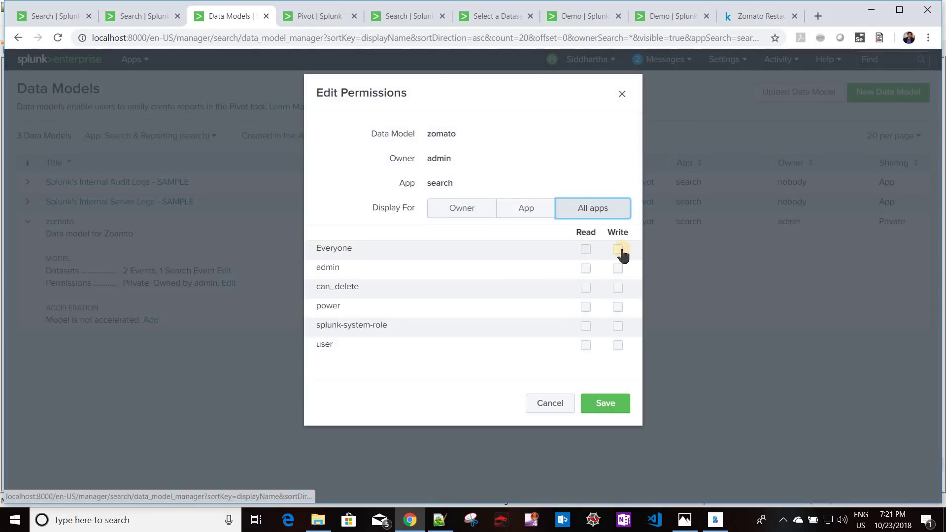
left_click(616, 402)
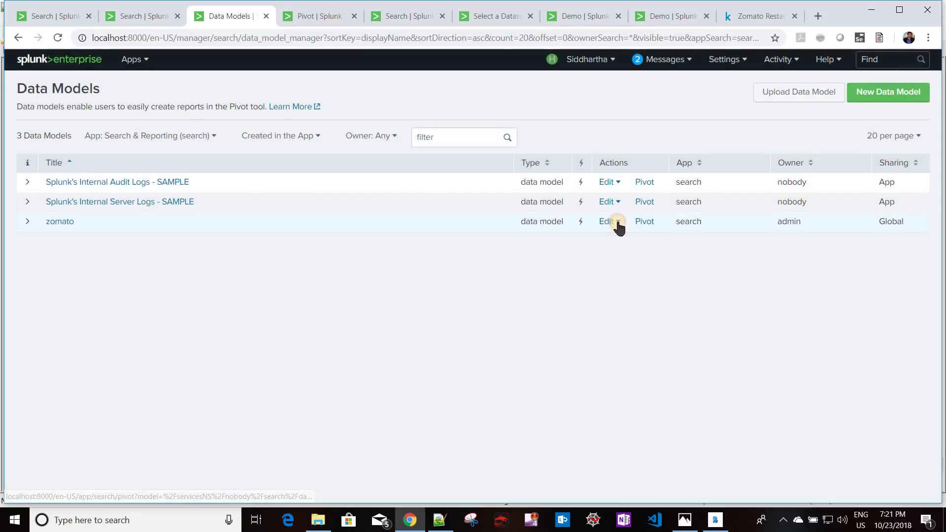
Step: Enable acceleration for the zomato model with a summary range of 1 Day, review the advanced settings and save
left_click(618, 223)
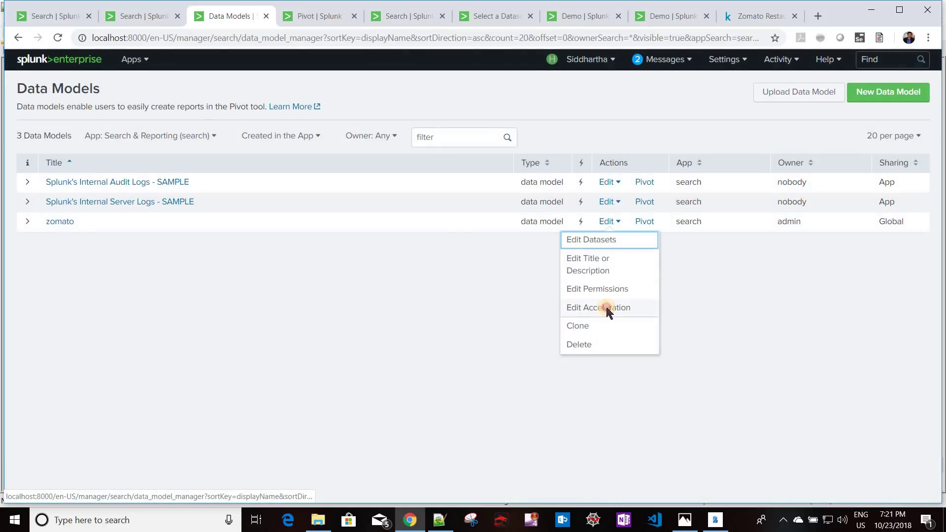
left_click(598, 307)
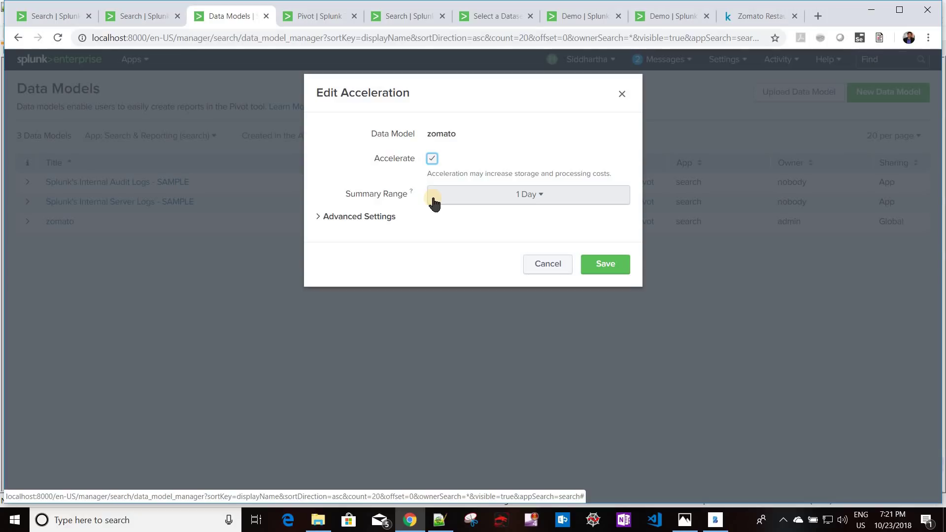
left_click(365, 218)
scroll(473, 320, "down", 2)
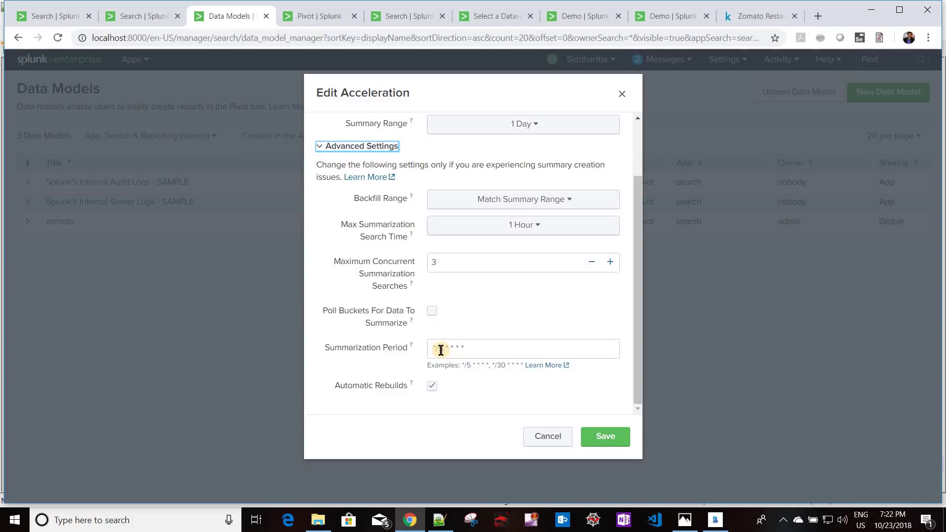
left_click(447, 263)
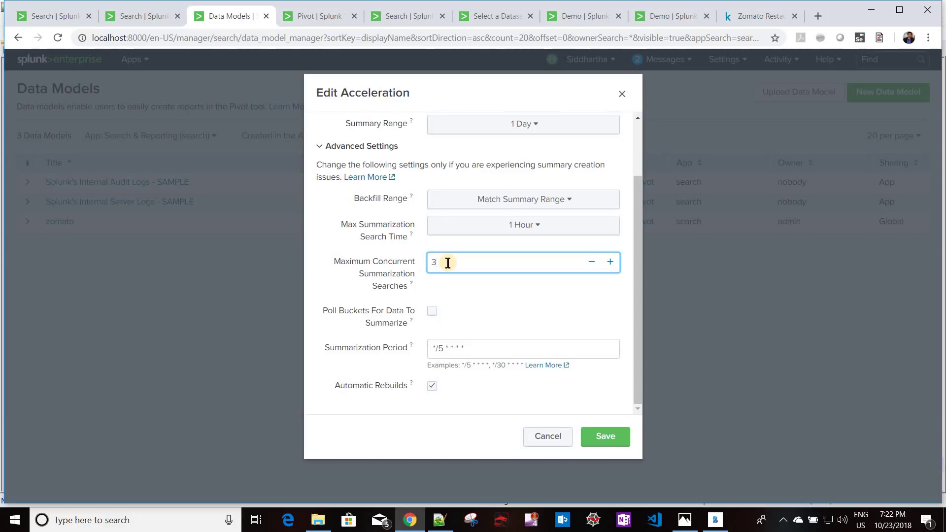
scroll(448, 262, "up", 2)
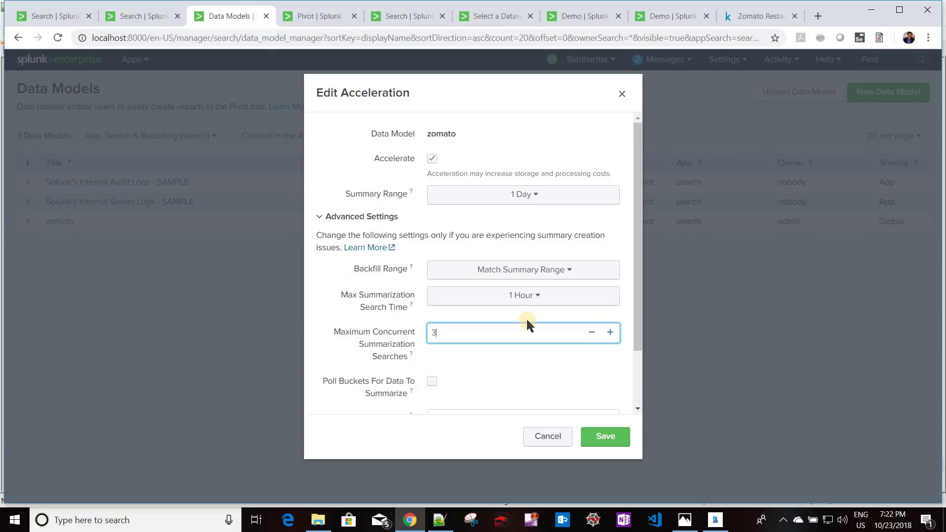
left_click(607, 438)
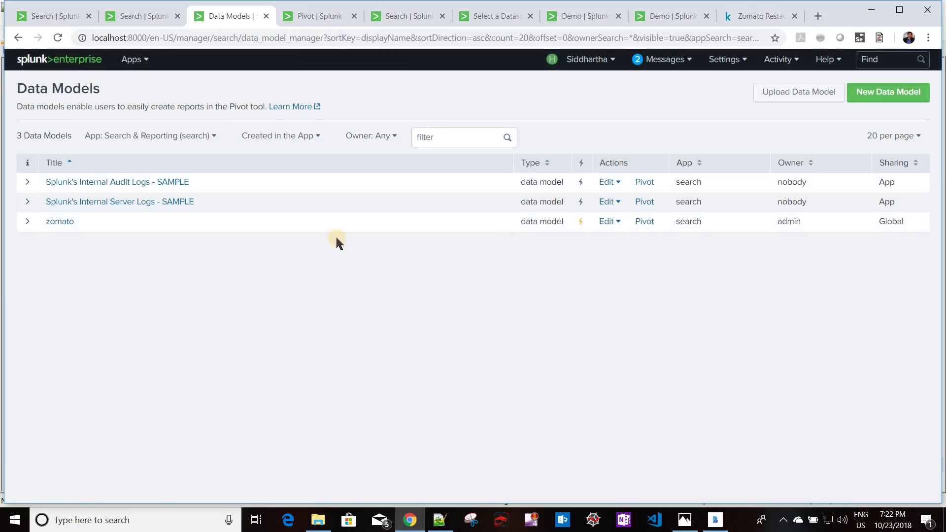
Step: Open the accelerated zomato data model and view its cuisines search dataset
left_click(67, 224)
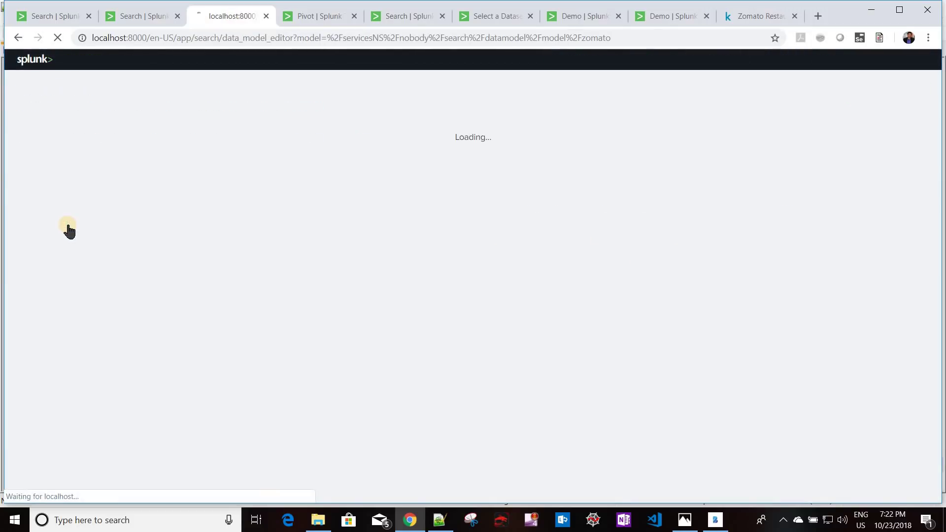
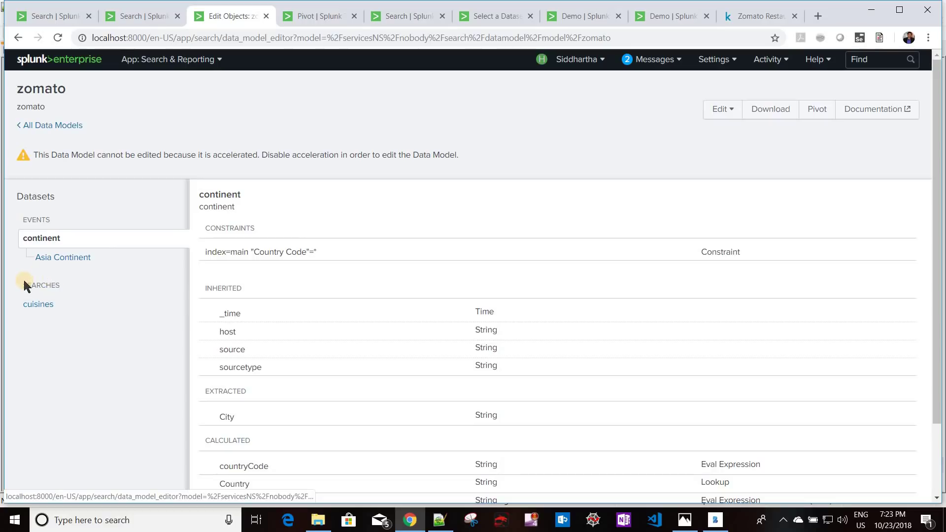
double_click(40, 287)
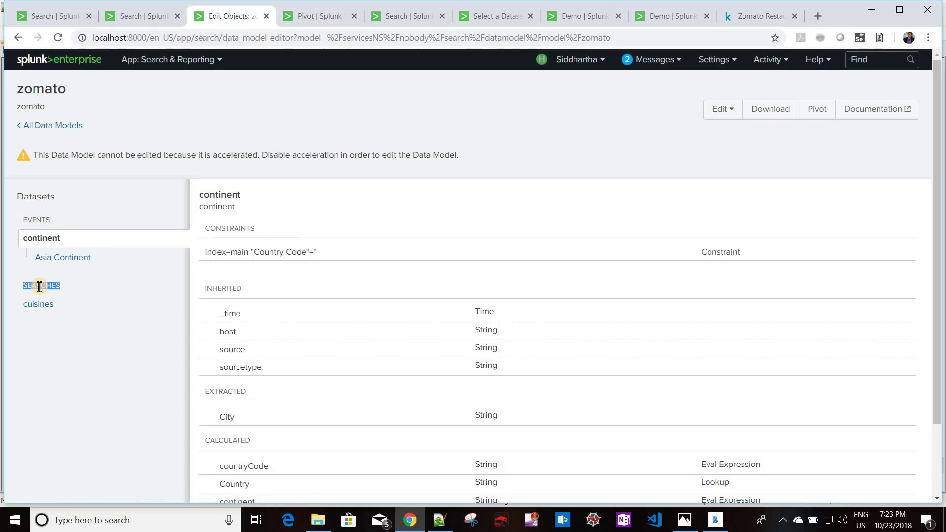
left_click(36, 305)
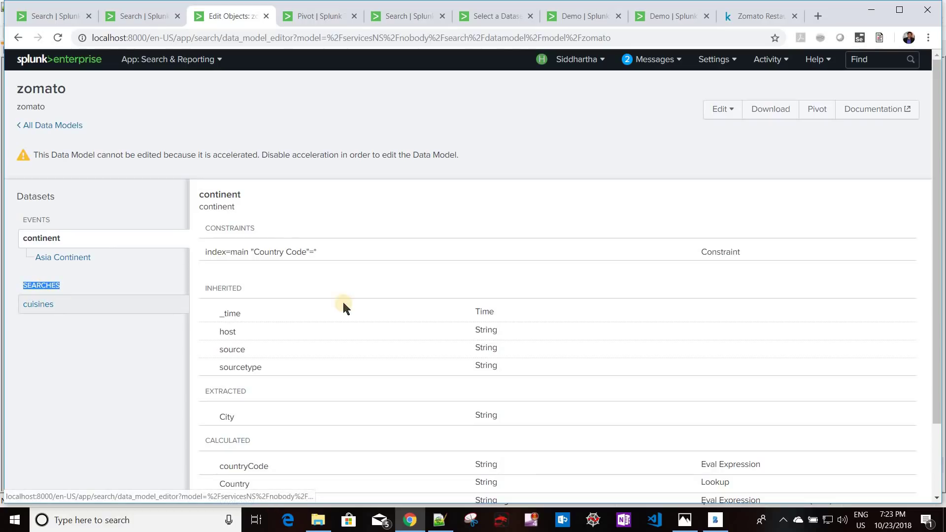
left_click(530, 257)
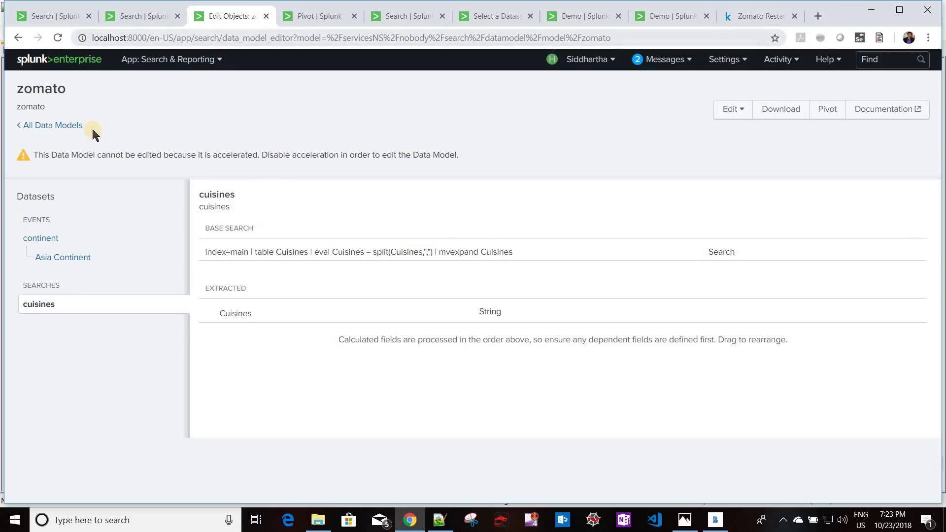
Step: Return to the list of all data models and expand zomato to check its acceleration details
left_click(67, 125)
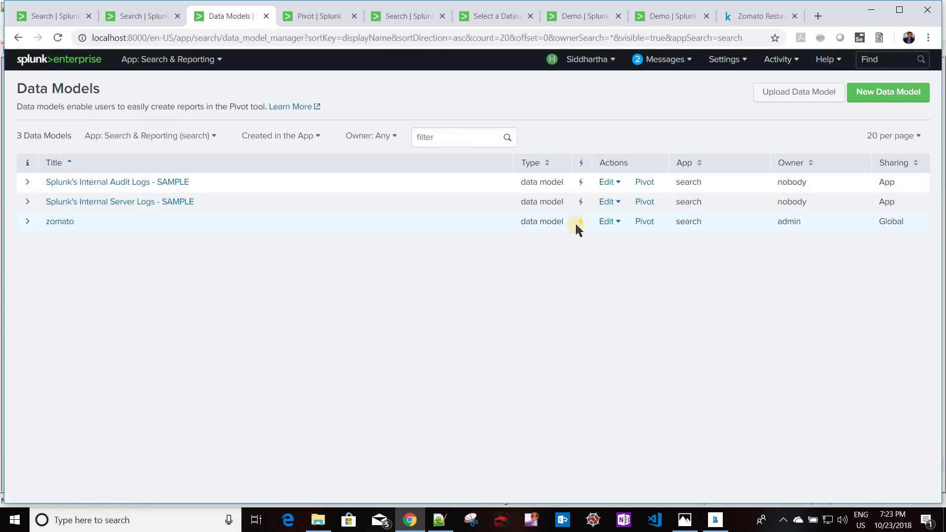
left_click(580, 225)
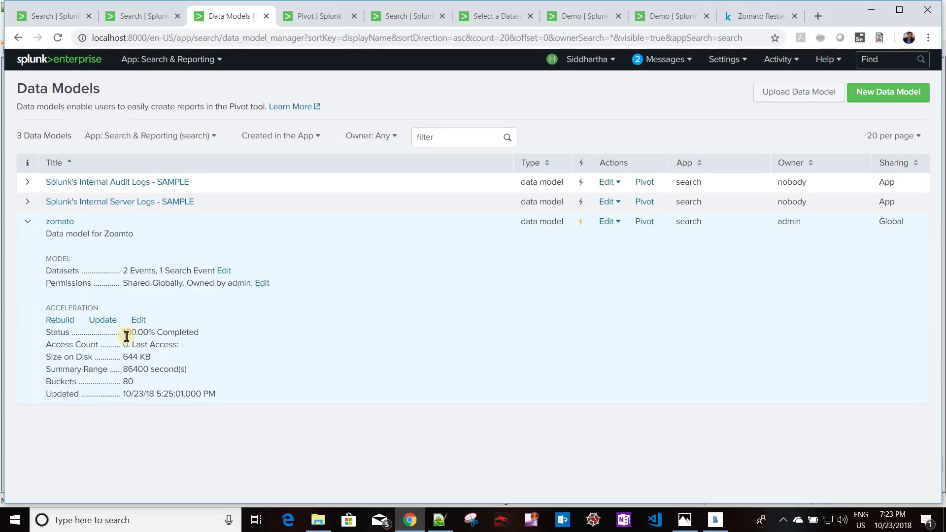
Step: Review zomato's acceleration status and update time, then open the model and read its editing restriction notice
triple_click(208, 334)
left_click_drag(118, 354, 240, 400)
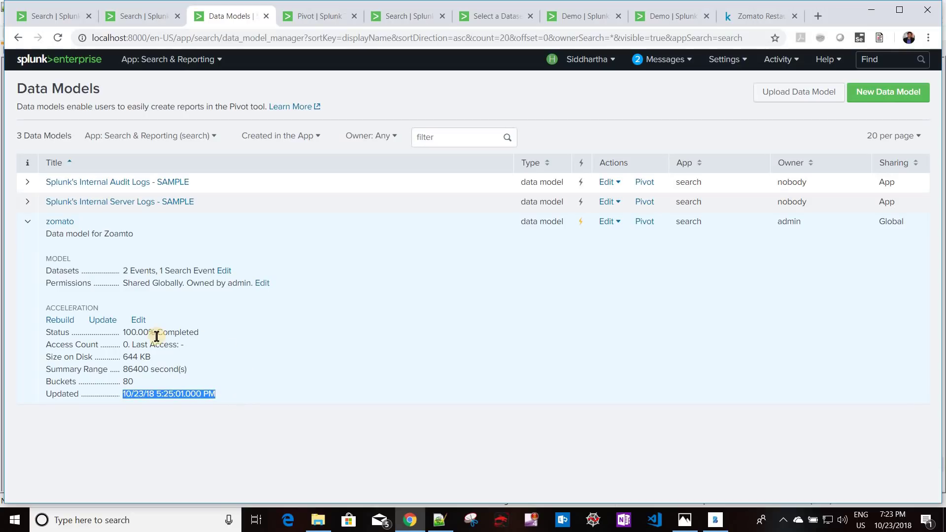
left_click(86, 320)
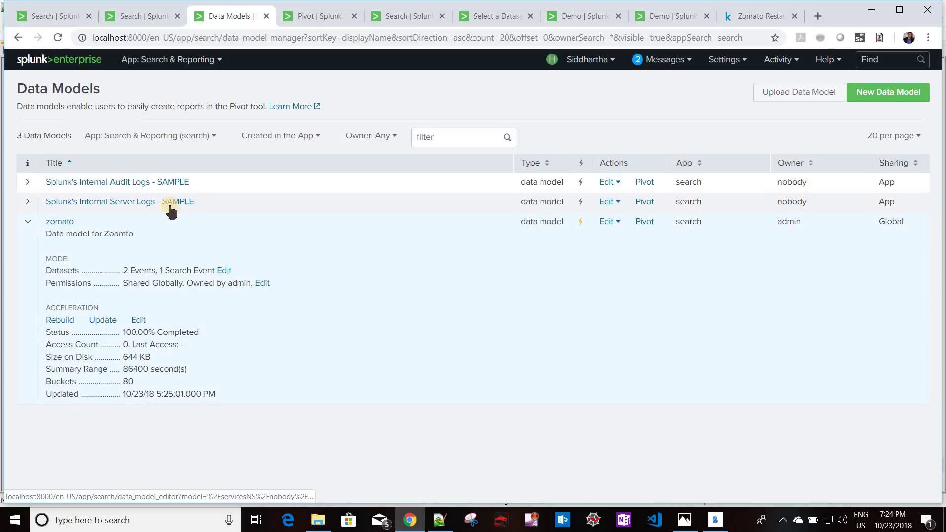
left_click(61, 223)
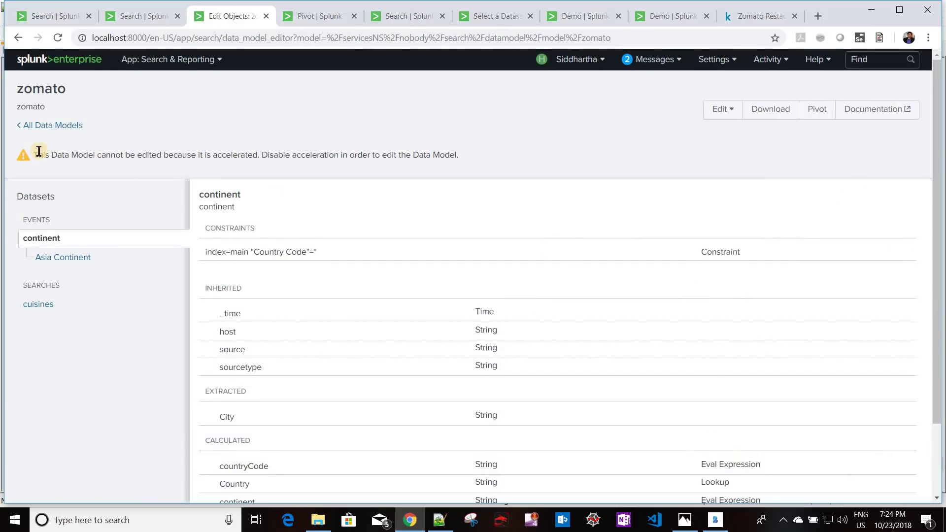
left_click_drag(38, 153, 489, 154)
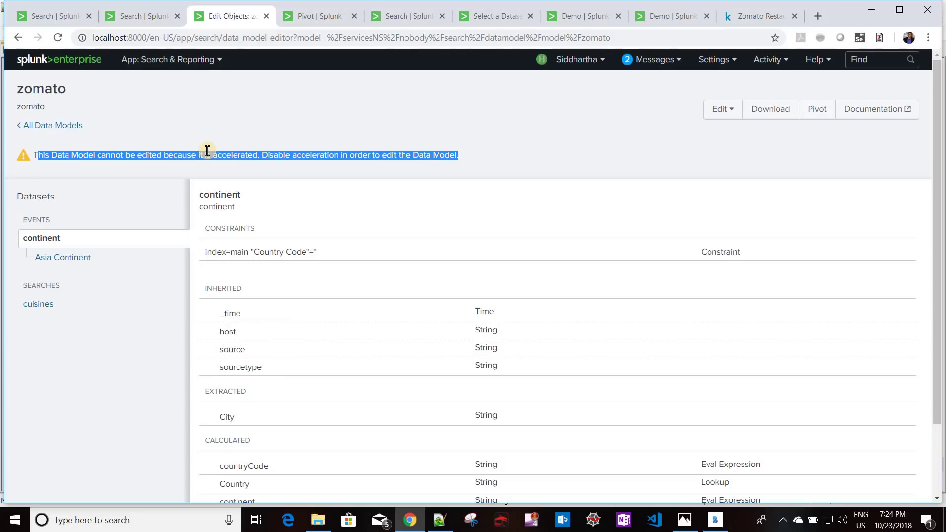
left_click(258, 140)
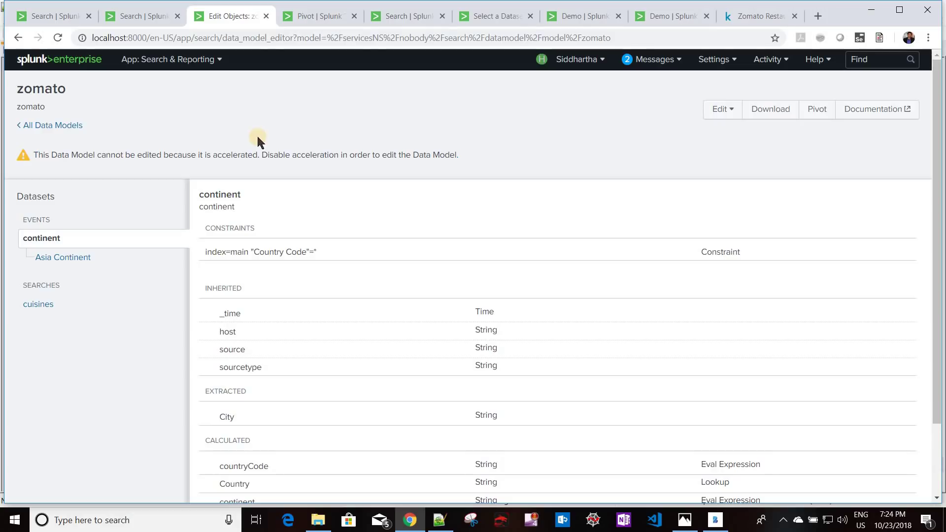
Step: Replace the CountryCode lookup query on the other search page with a single pipe to start a new query
left_click(141, 15)
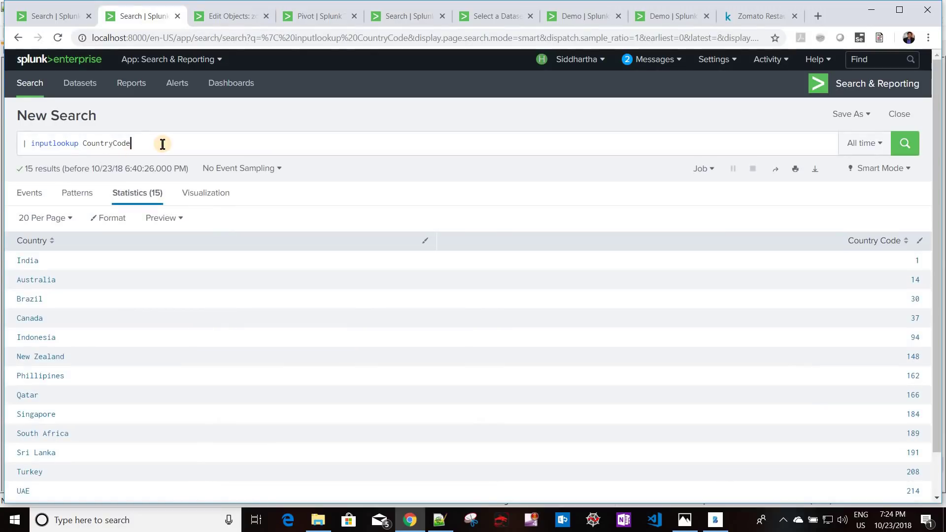
triple_click(163, 143)
type("|")
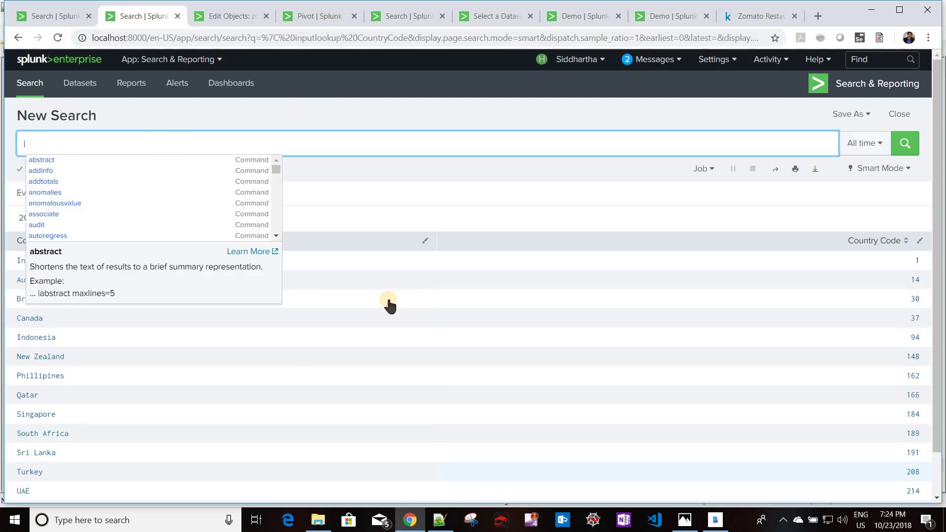
Step: Open the Demo dashboard's source and examine the pivot query behind its continent chart, including its SPLITROW clause
left_click(582, 15)
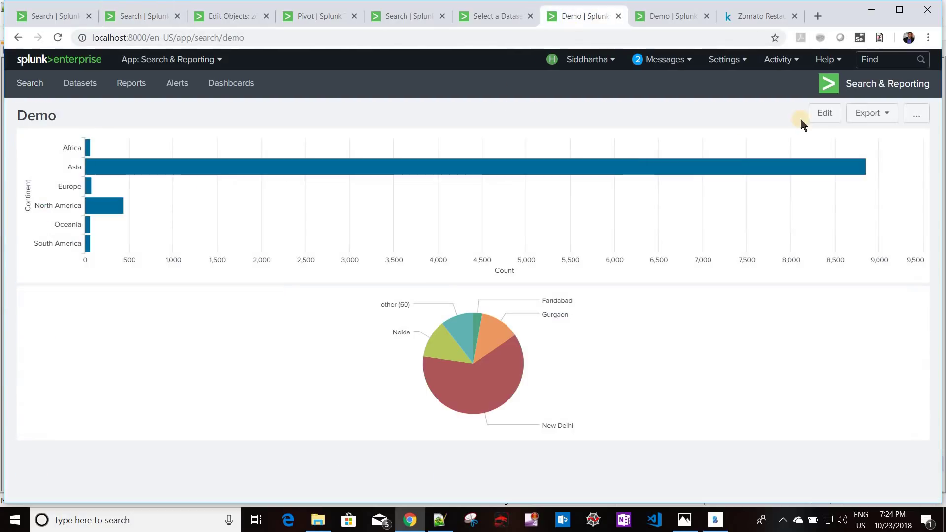
left_click(812, 119)
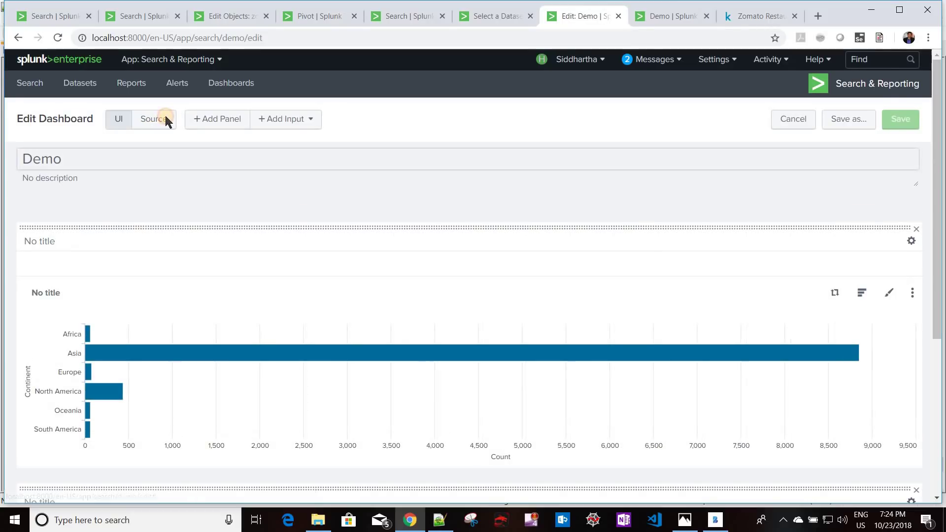
left_click(153, 118)
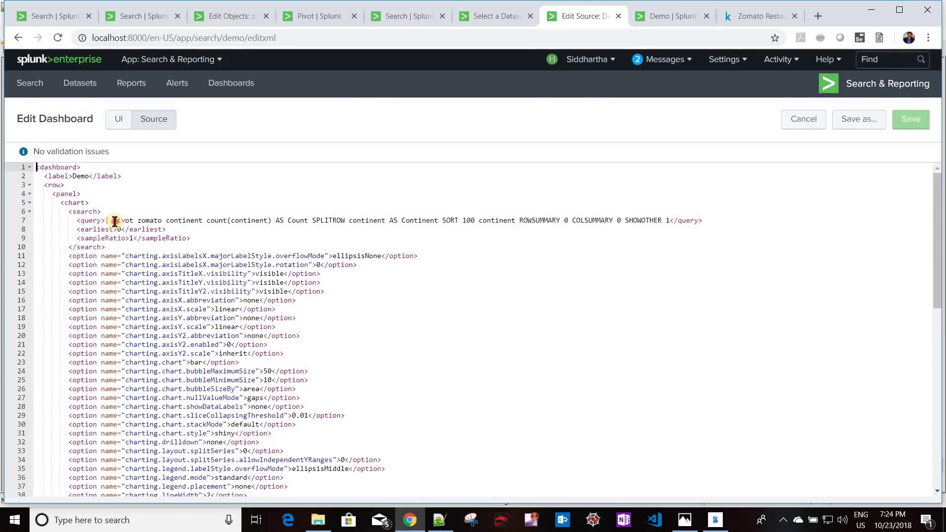
left_click_drag(108, 220, 248, 221)
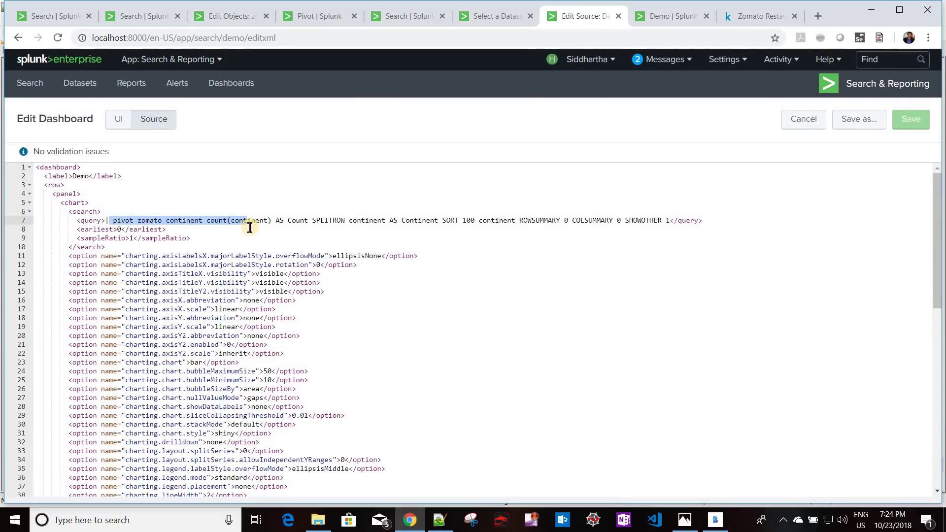
left_click(119, 220)
left_click(119, 220)
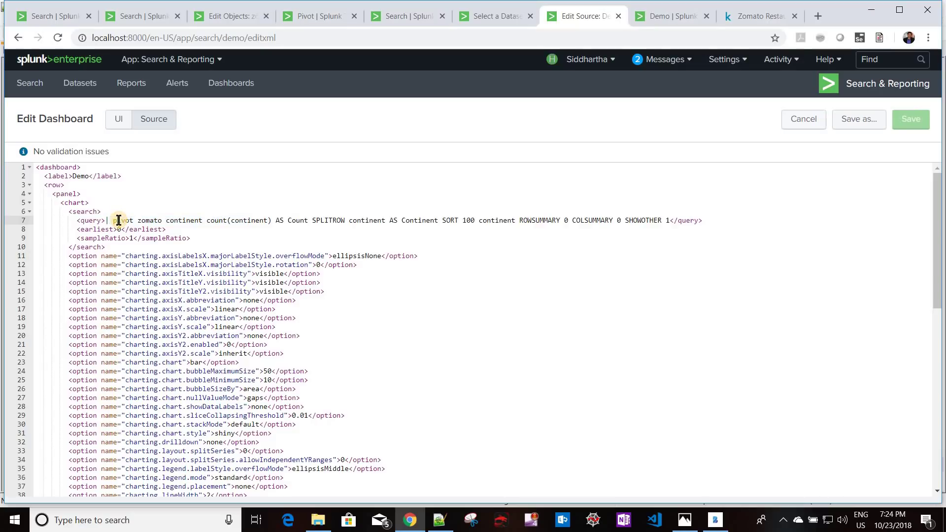
double_click(148, 220)
key("ctrl+a")
left_click(226, 222)
left_click_drag(215, 221, 339, 220)
double_click(339, 221)
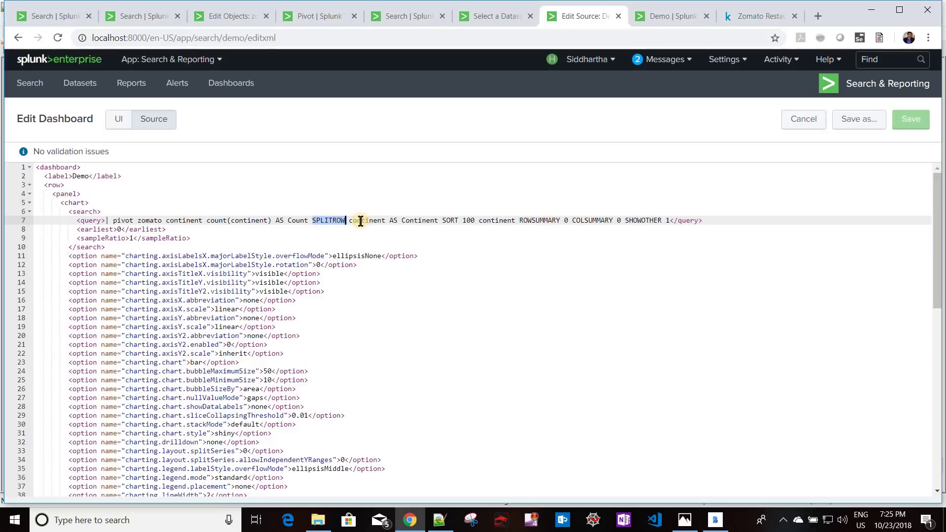
left_click(381, 221)
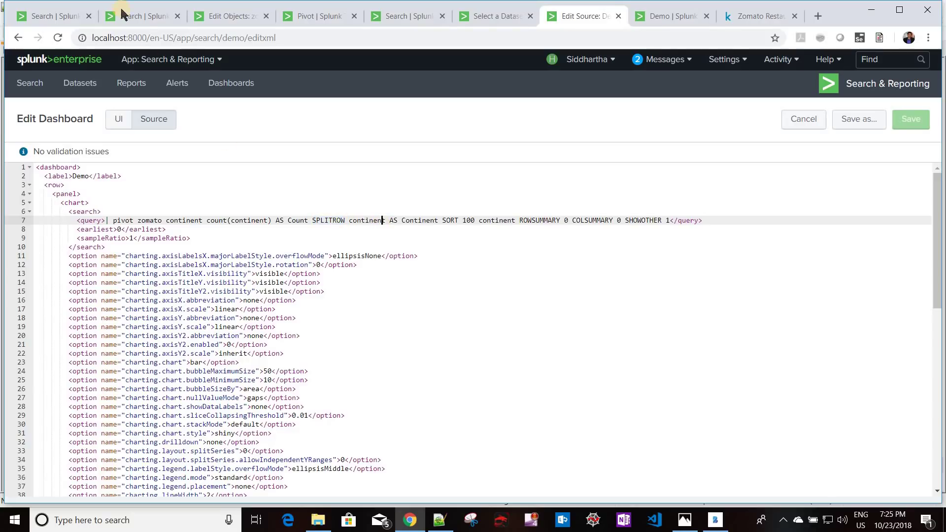
Step: Return to the search page with the unfinished query and extend it to "| datamodel zomato"
left_click(142, 20)
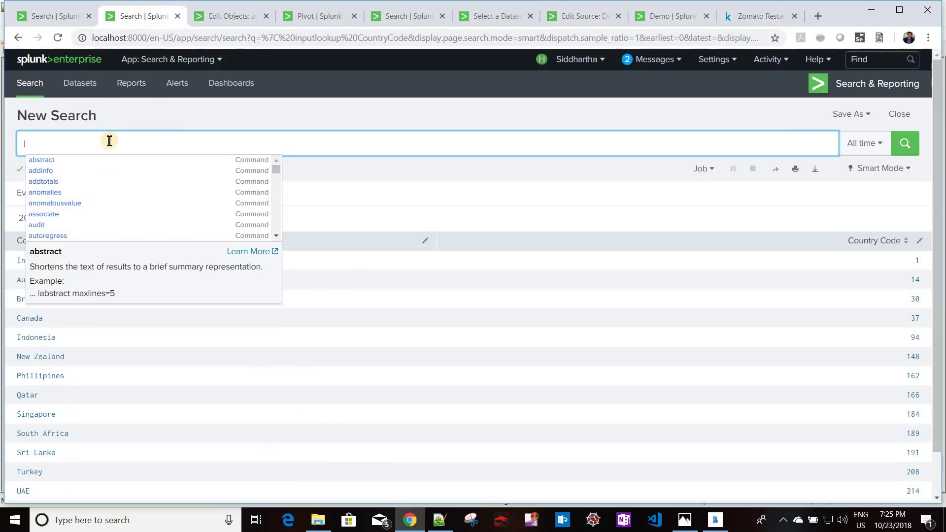
type("data")
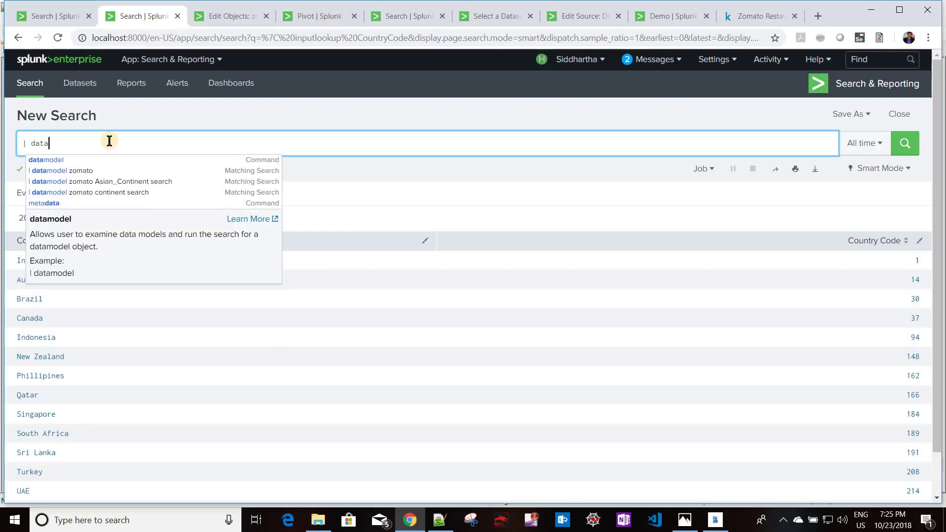
type("model ")
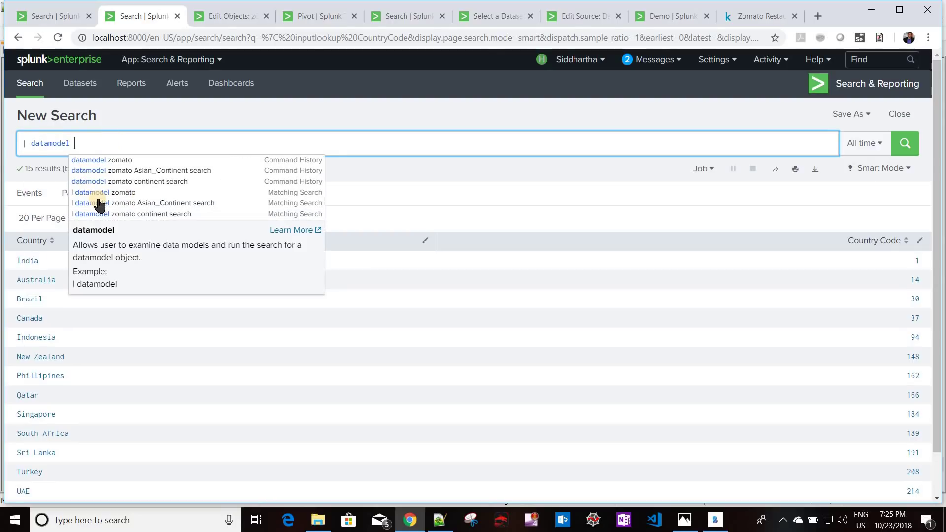
type("zomat")
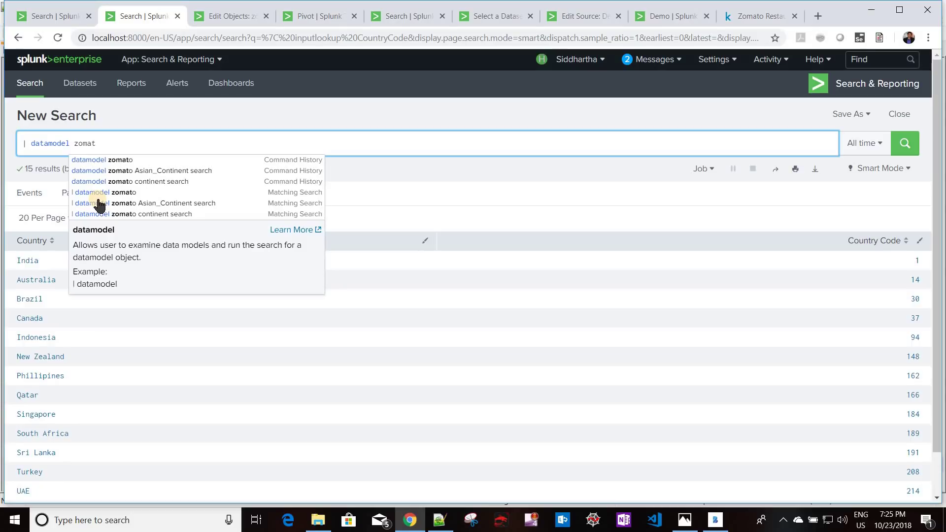
left_click(124, 160)
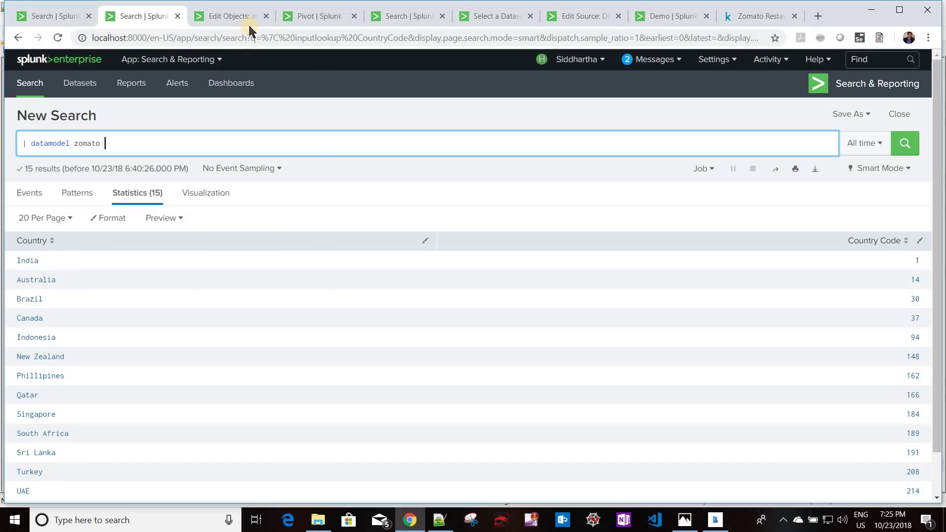
Step: Copy the continent dataset's name from the zomato model and append it to the datamodel query
left_click(252, 19)
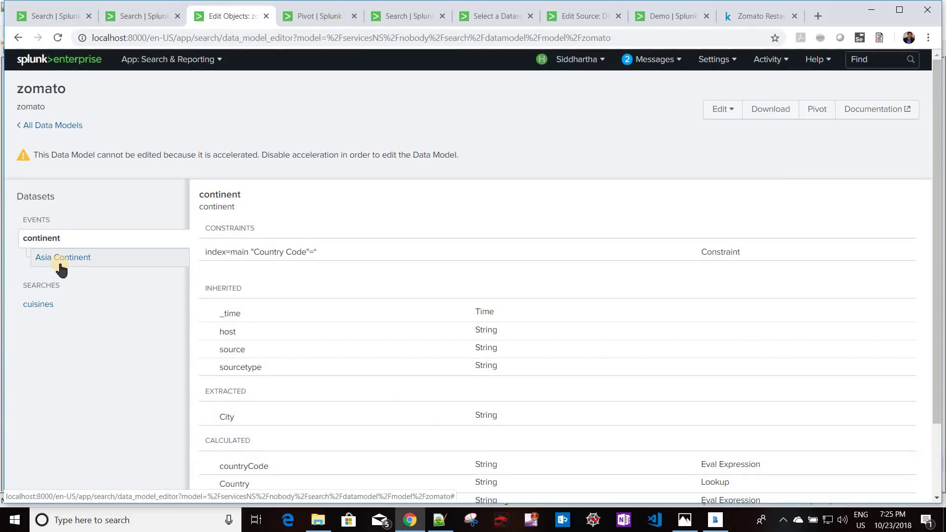
double_click(220, 196)
key("ctrl+c")
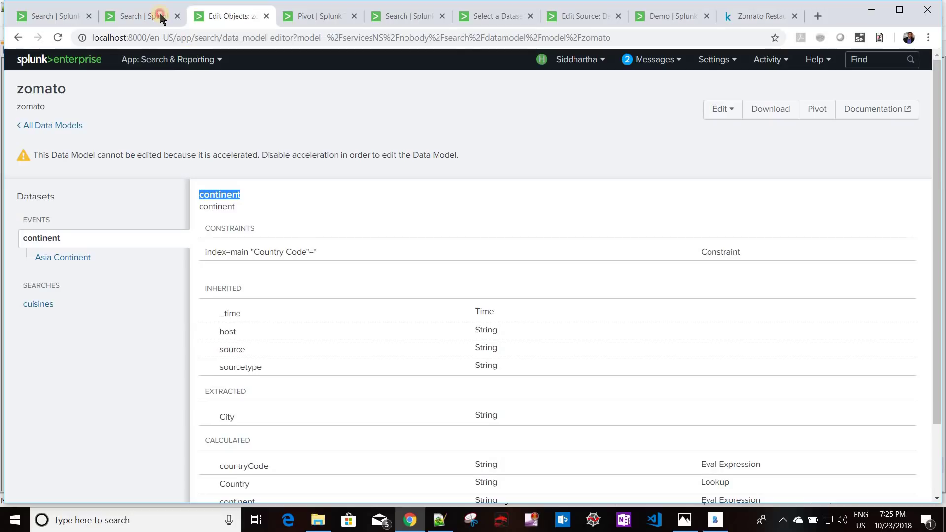
key("ctrl+Page_Up")
key("ctrl+v")
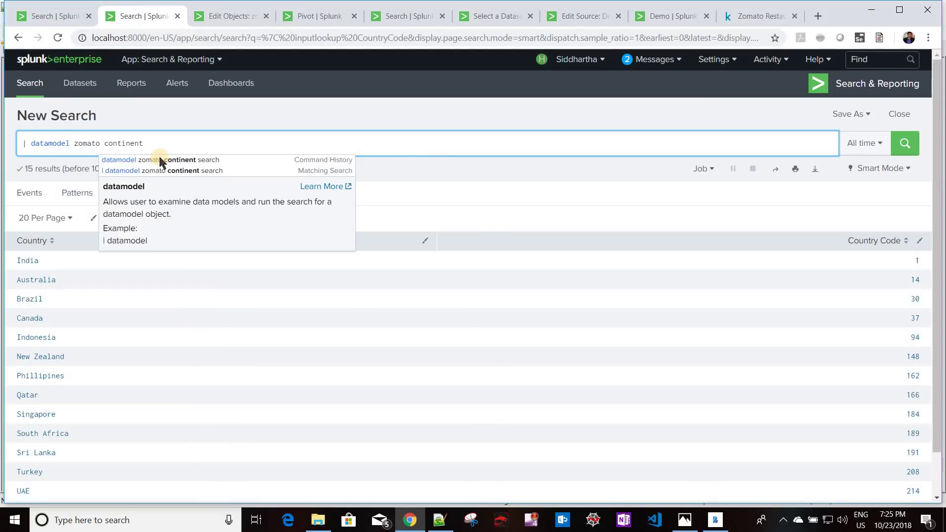
Step: Complete the query as "| datamodel zomato continent search", run it and look through the returned events and fields
type("seach")
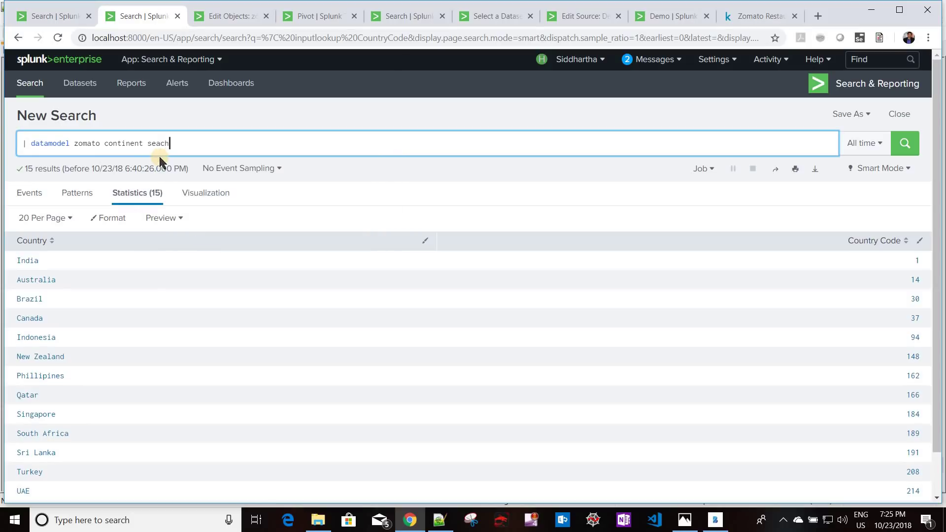
key("BackSpace")
key("BackSpace")
type("r")
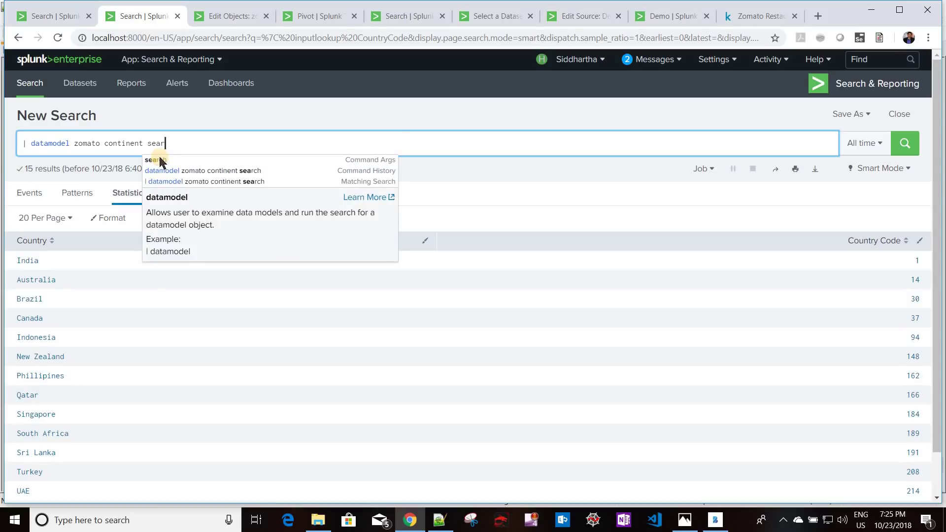
type("ch")
key("Return")
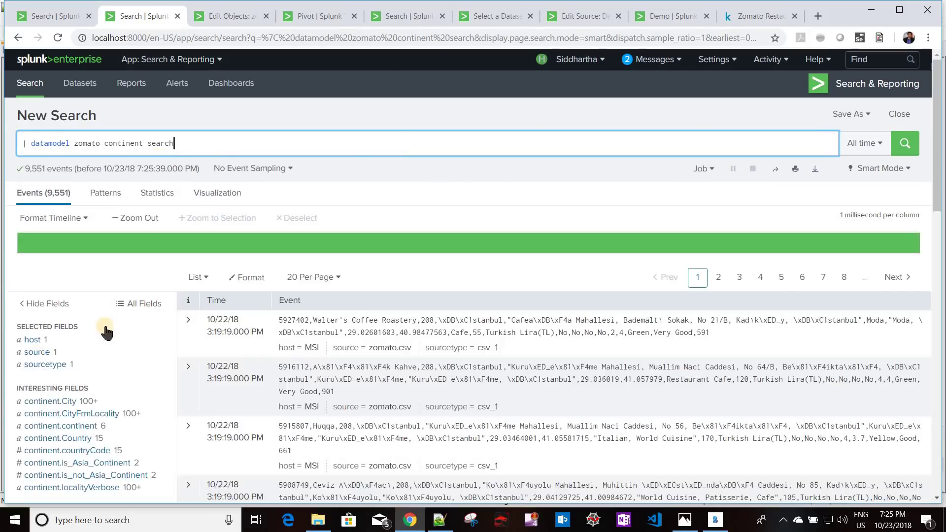
scroll(148, 345, "down", 4)
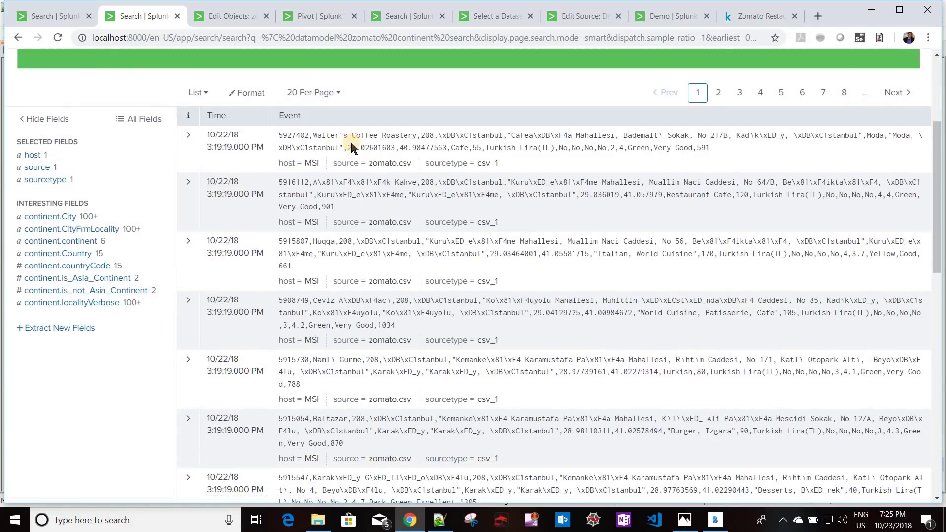
scroll(154, 274, "up", 1)
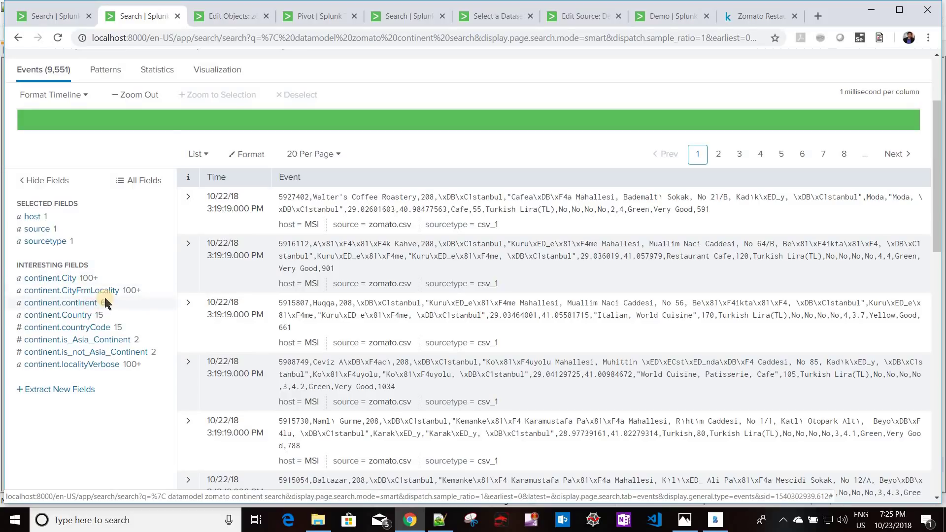
scroll(166, 146, "up", 1)
scroll(166, 145, "up", 3)
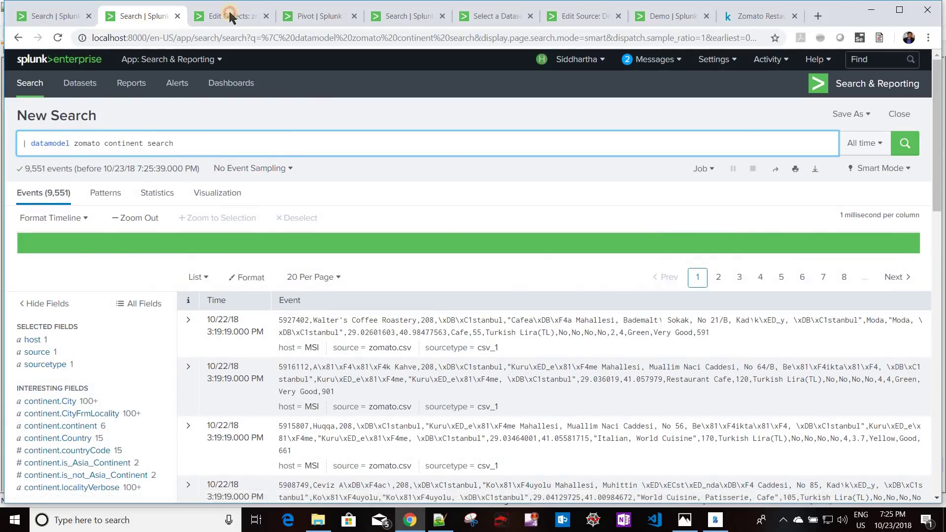
Step: Open the Asia Continent dataset in the zomato model and copy its ID, Asia_Continent
key("ctrl+Tab")
left_click(74, 257)
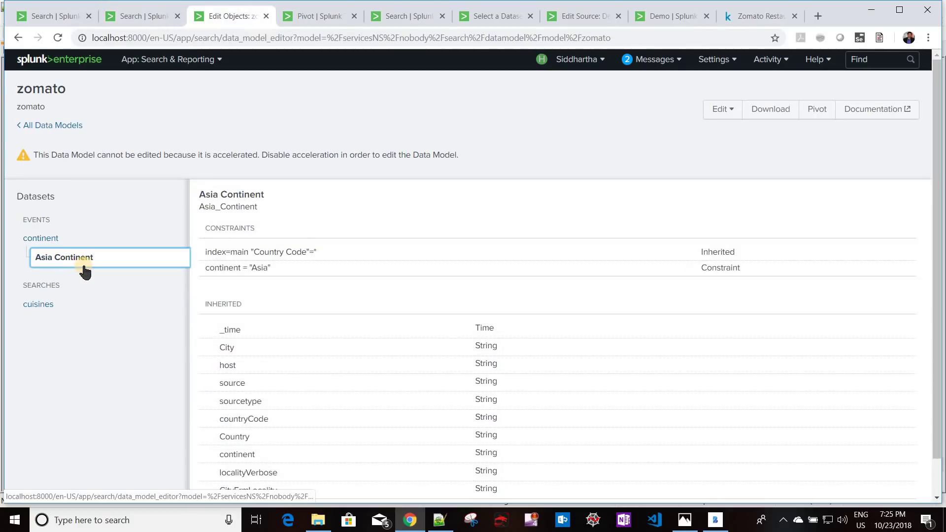
double_click(226, 211)
key("ctrl+c")
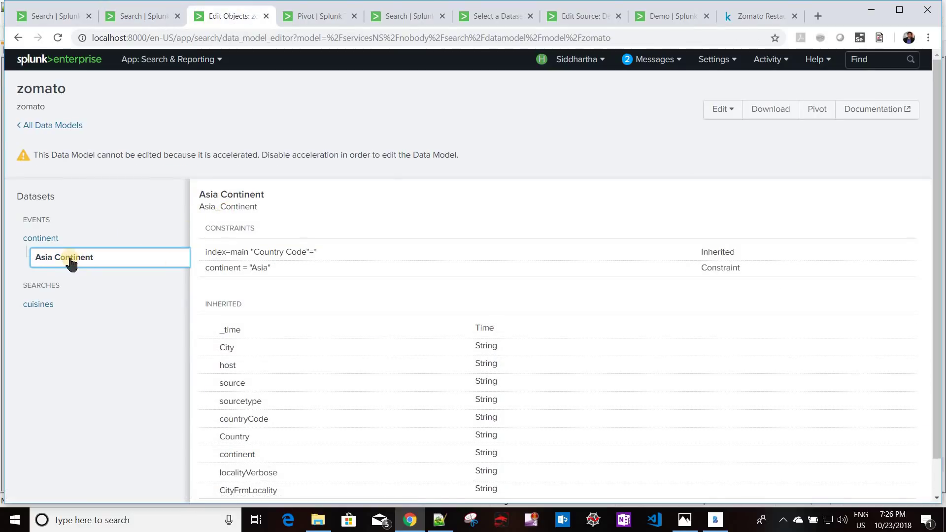
Step: Replace continent with Asia_Continent in the datamodel query, run it and look over the resulting events and fields
left_click(137, 15)
double_click(125, 143)
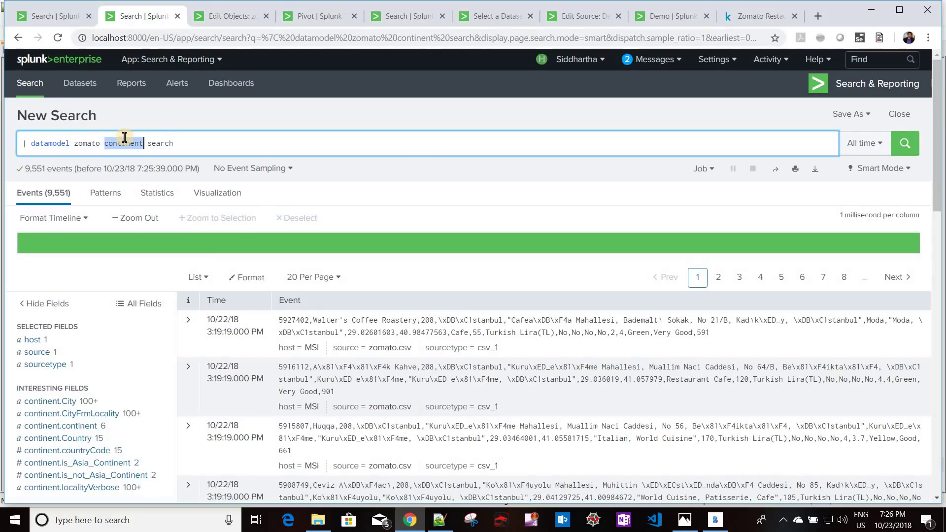
key("ctrl+v")
key("Return")
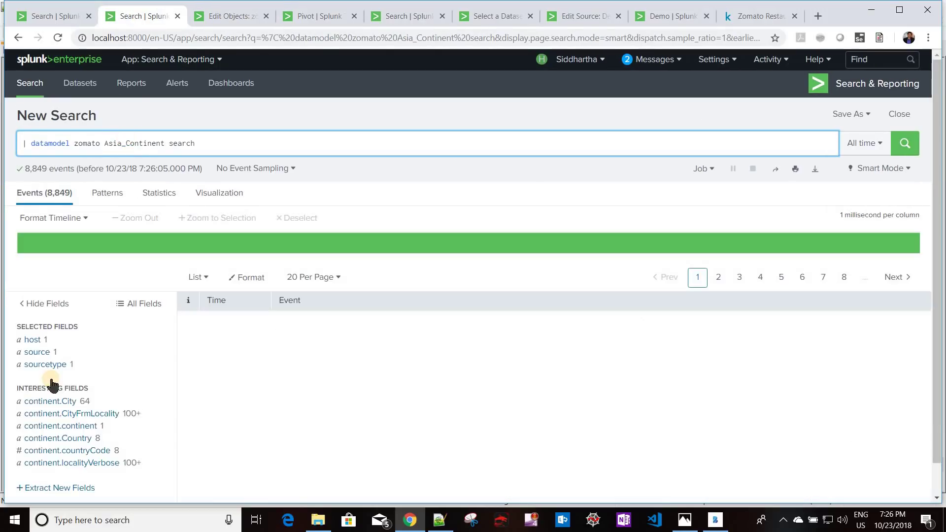
scroll(143, 202, "down", 1)
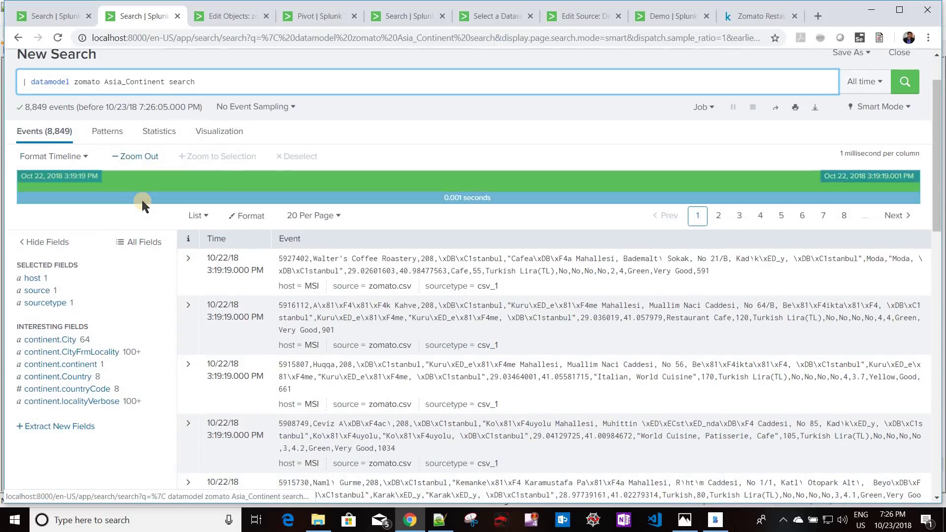
scroll(219, 150, "up", 1)
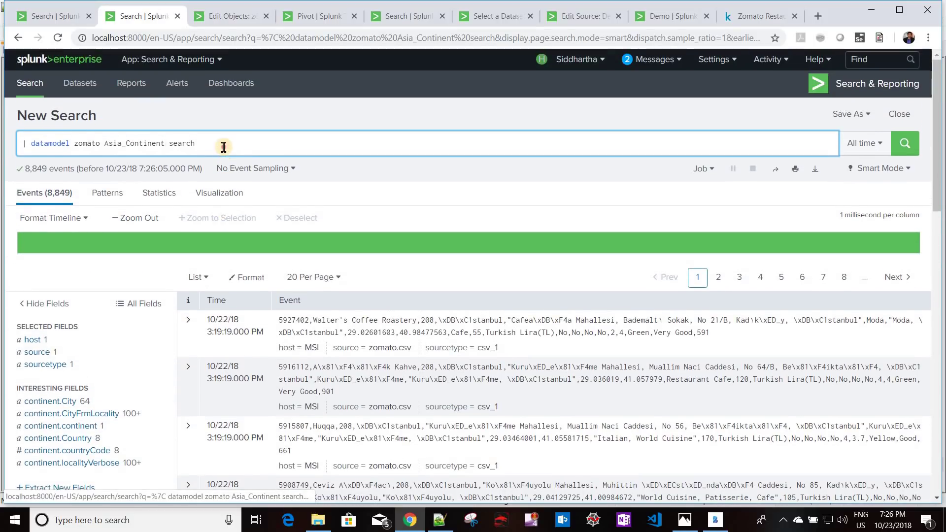
double_click(223, 147)
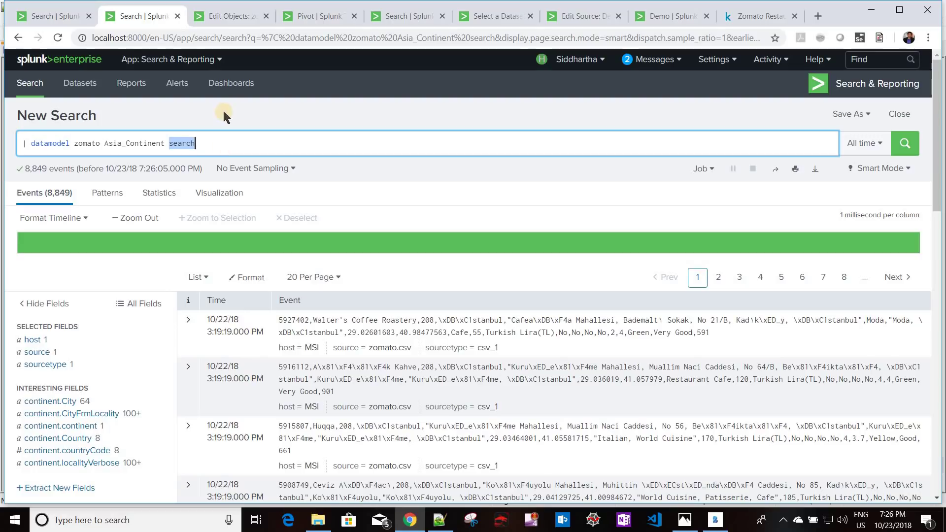
Step: Check which fields the cuisines pivot offers for splitting columns, close that pivot and return to the continent dataset's search
left_click(238, 18)
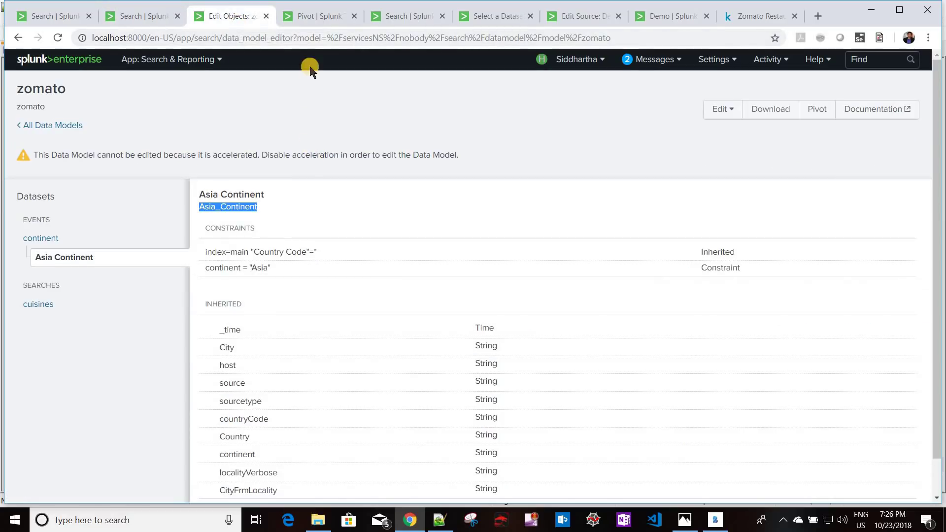
left_click(315, 17)
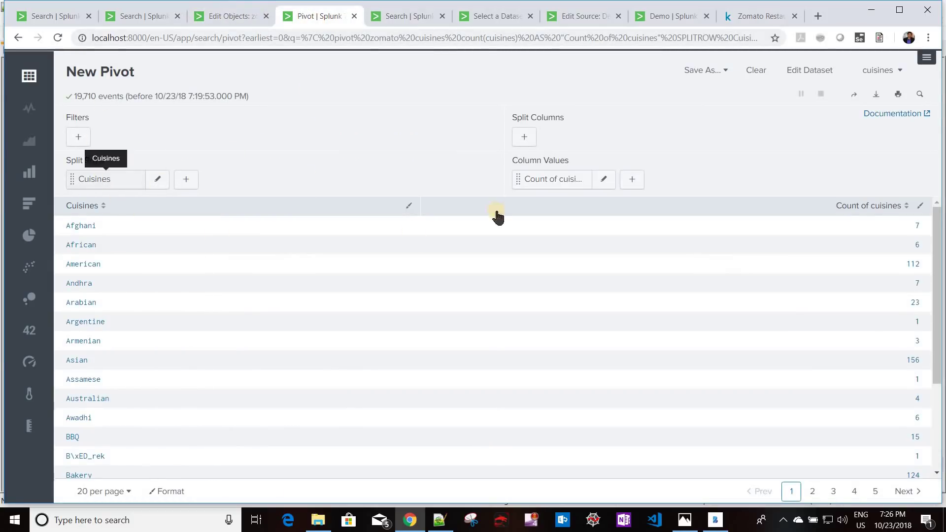
left_click(531, 142)
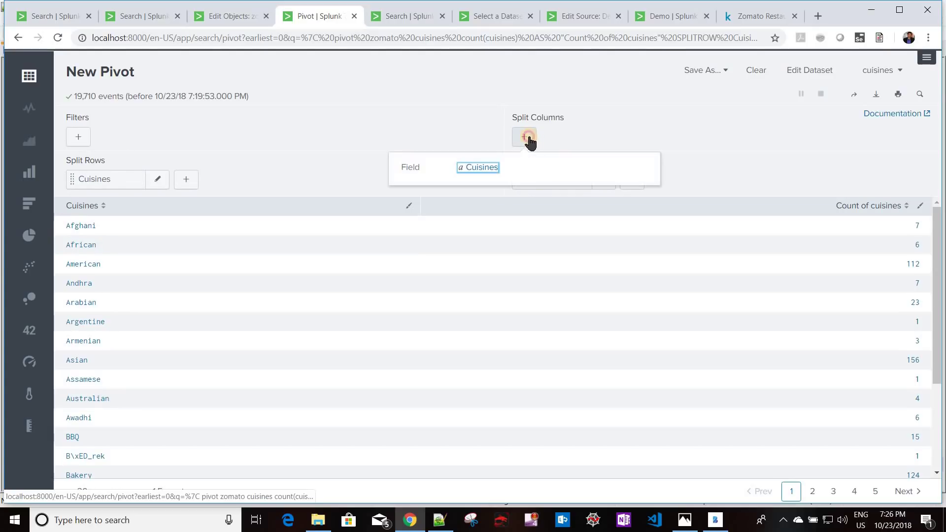
left_click(121, 130)
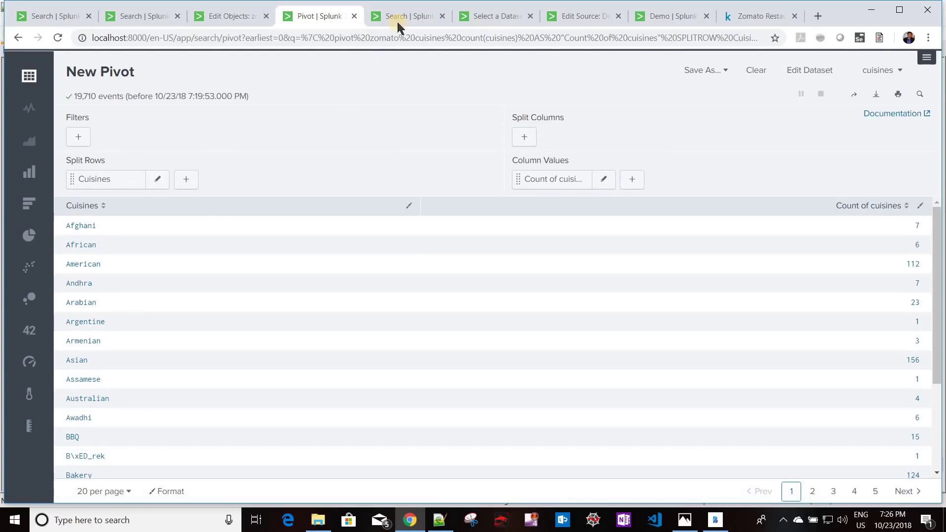
left_click(227, 23)
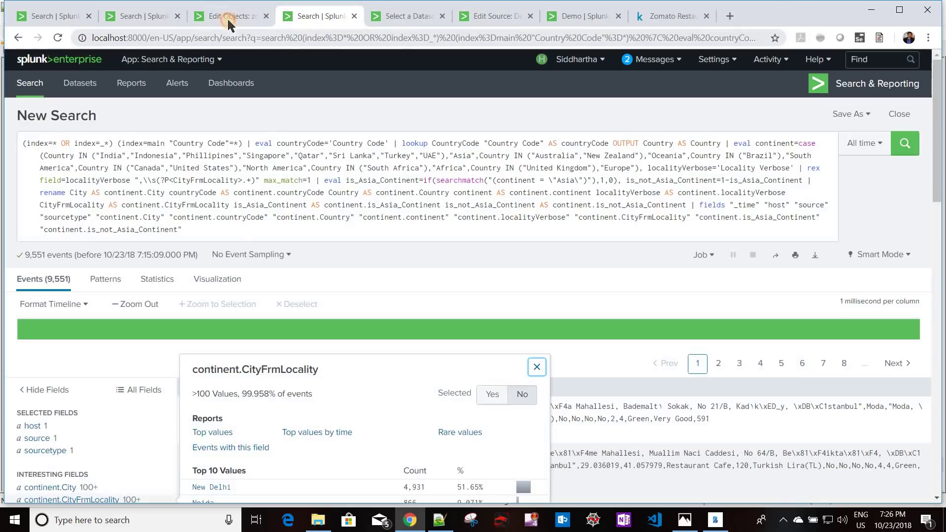
left_click(149, 21)
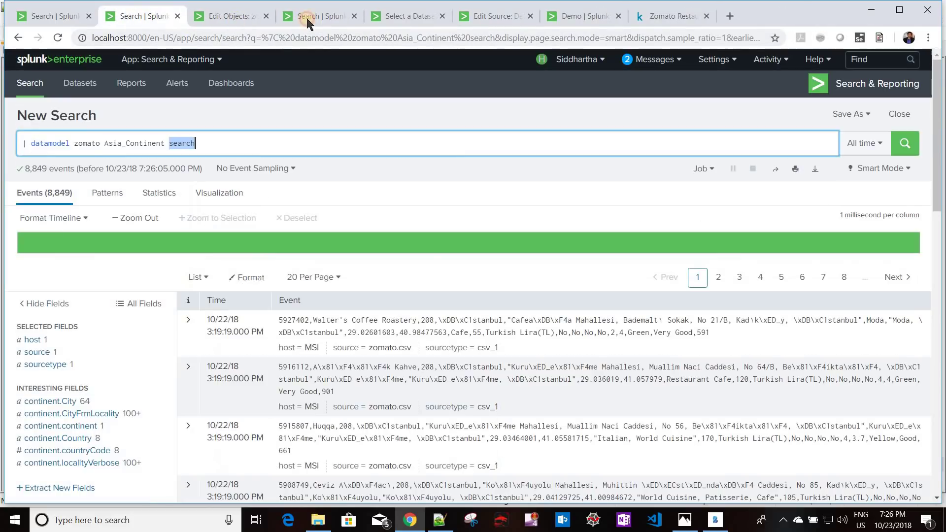
left_click(306, 16)
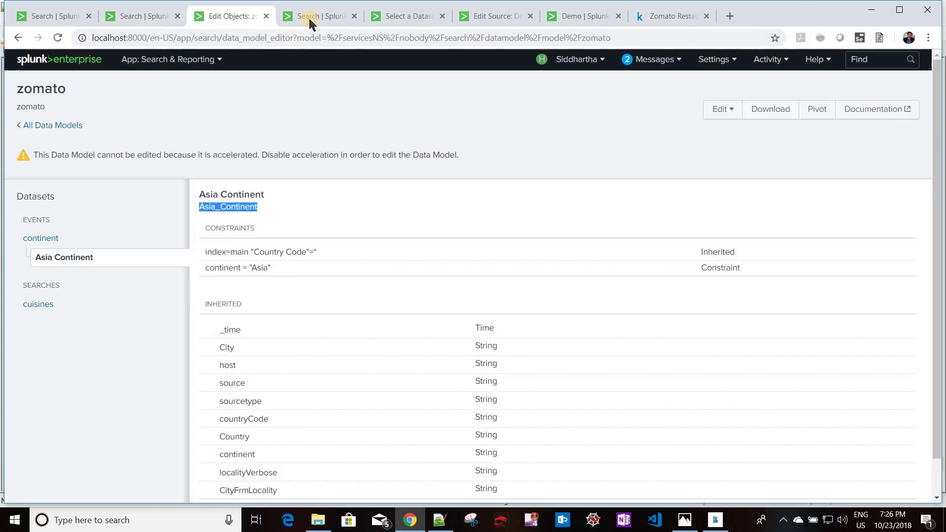
Step: Open the zomato data model from the data models list and start a new pivot on its continent dataset
left_click(720, 63)
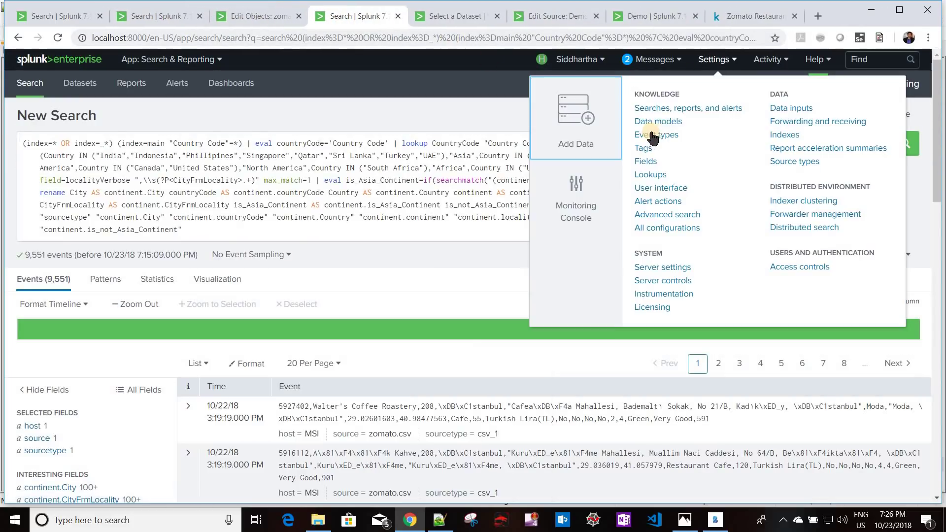
left_click(636, 123)
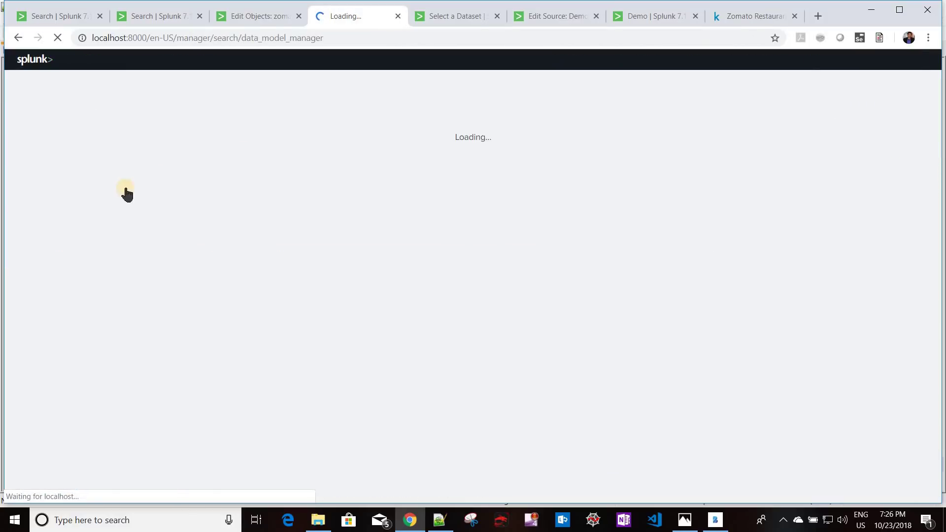
left_click(151, 228)
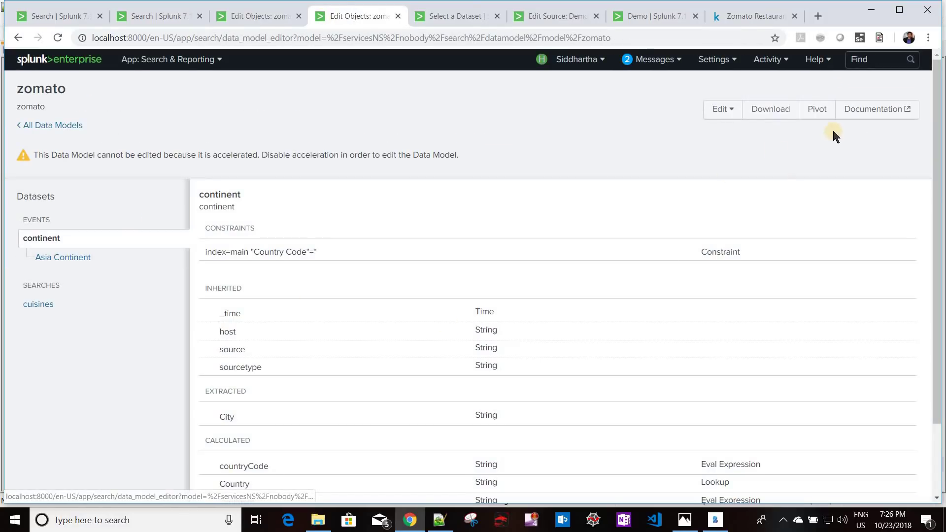
left_click(817, 109)
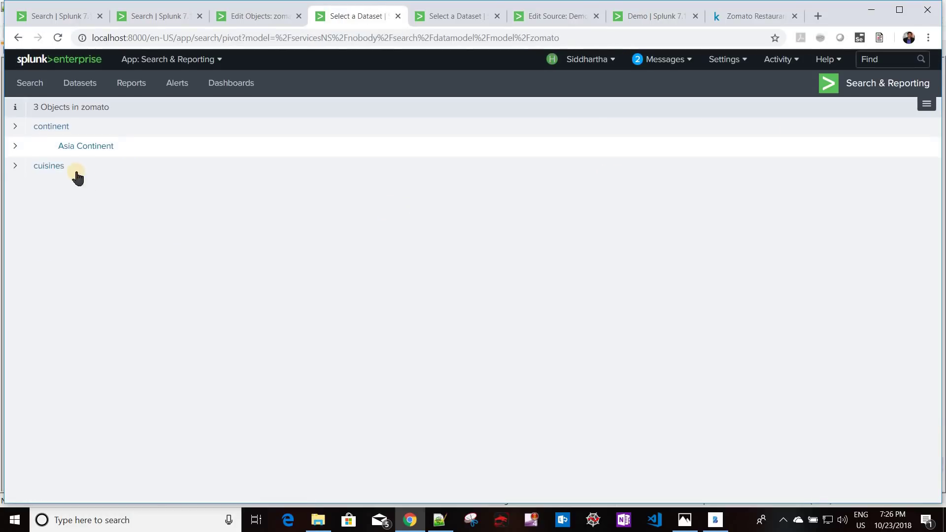
left_click(52, 127)
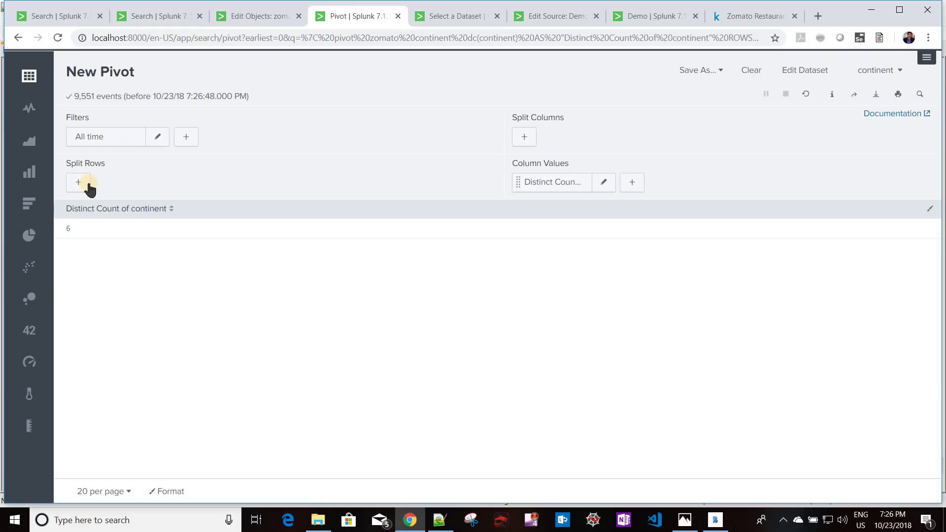
Step: Split the pivot's rows by continent and its columns by City, keeping the distinct count of continent as values
left_click(77, 184)
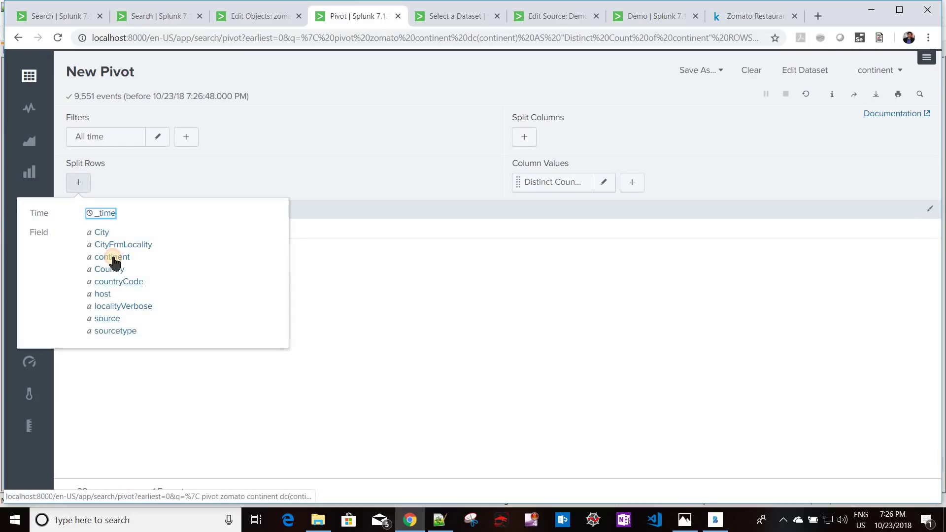
left_click(113, 261)
left_click(249, 344)
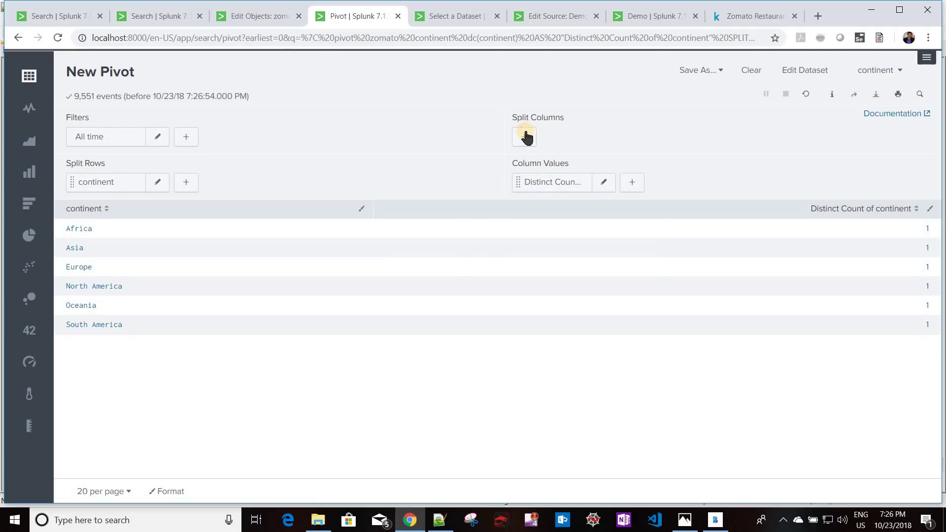
left_click(525, 137)
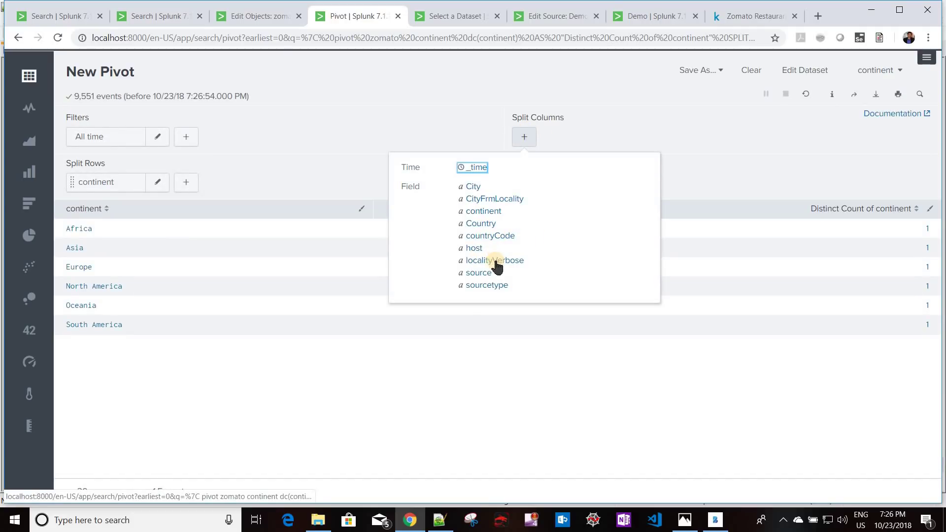
left_click(469, 188)
left_click(589, 275)
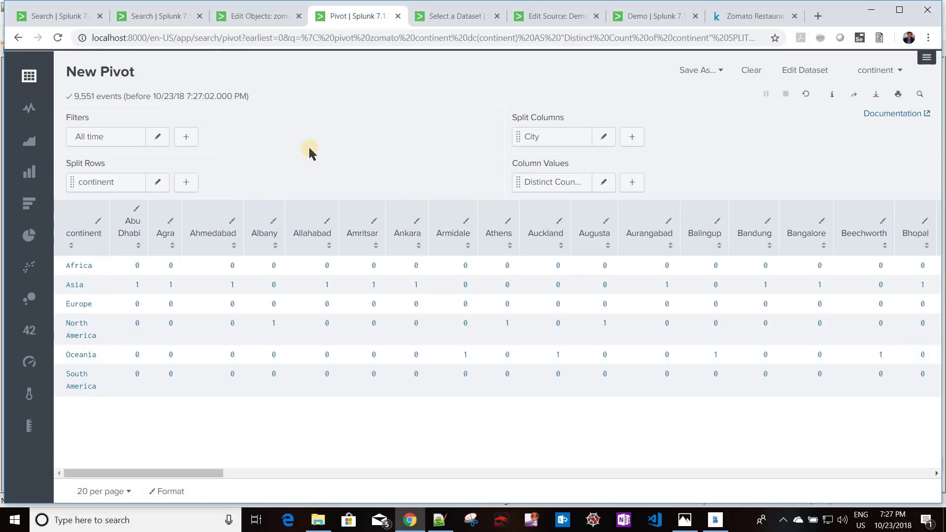
left_click(114, 141)
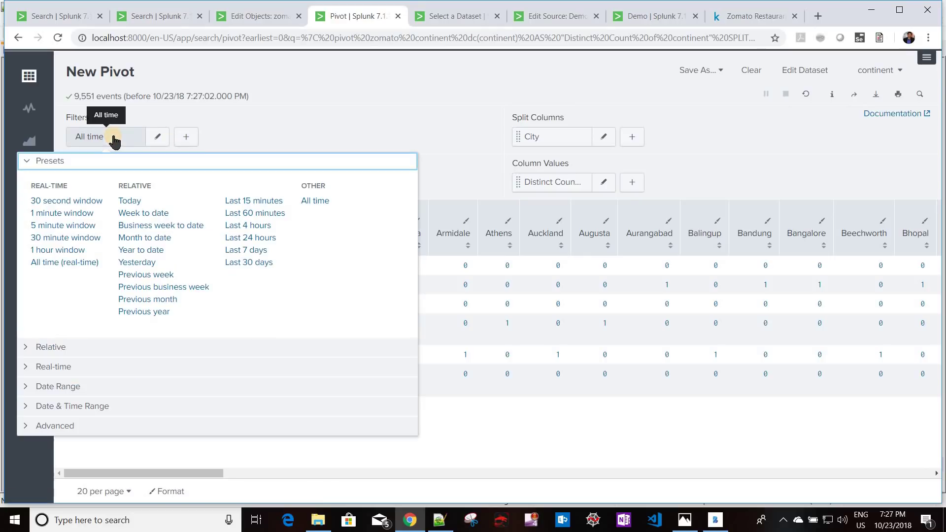
left_click(185, 141)
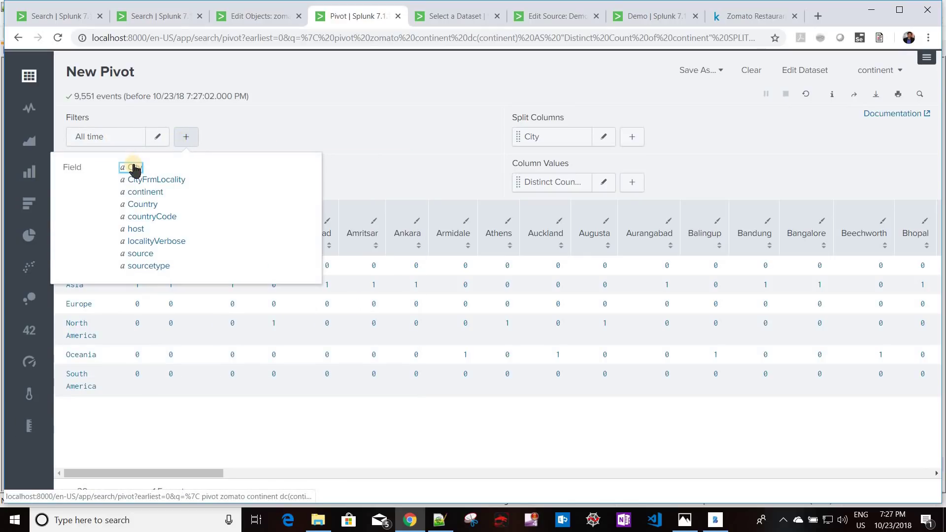
left_click(134, 169)
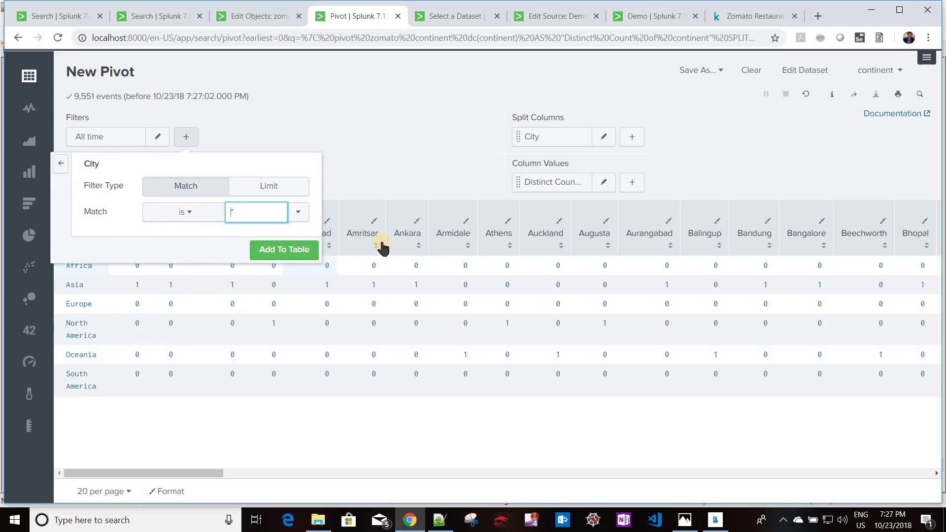
left_click(416, 235)
left_click(416, 235)
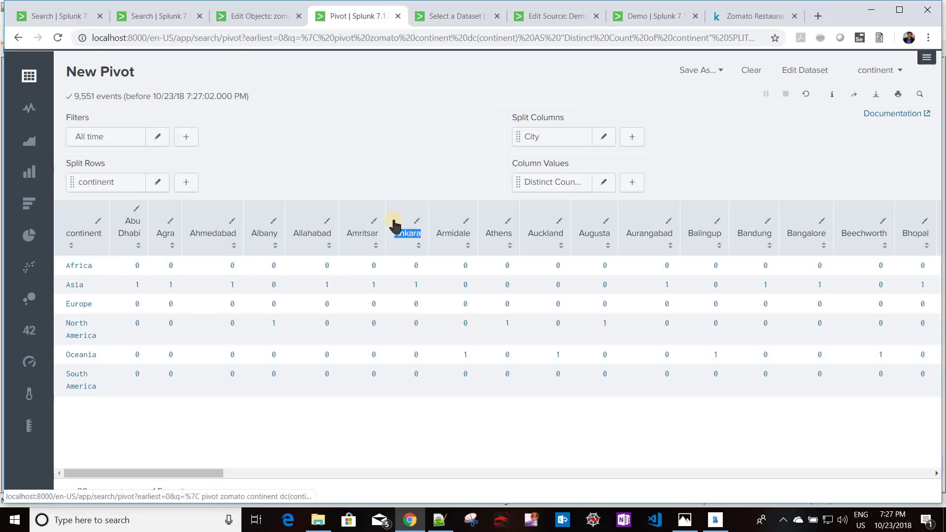
Step: Add a match filter to the continent pivot so that City is Ankara
left_click(186, 136)
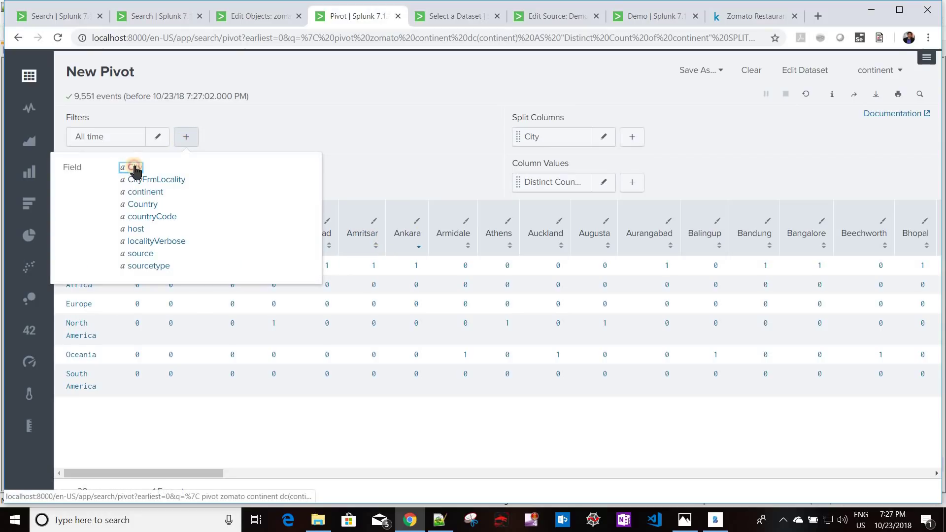
left_click(134, 168)
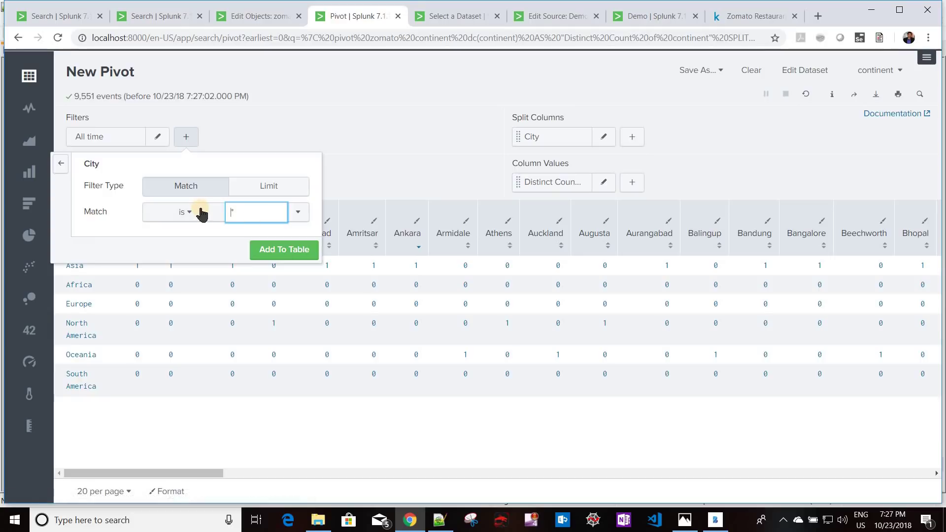
left_click(202, 214)
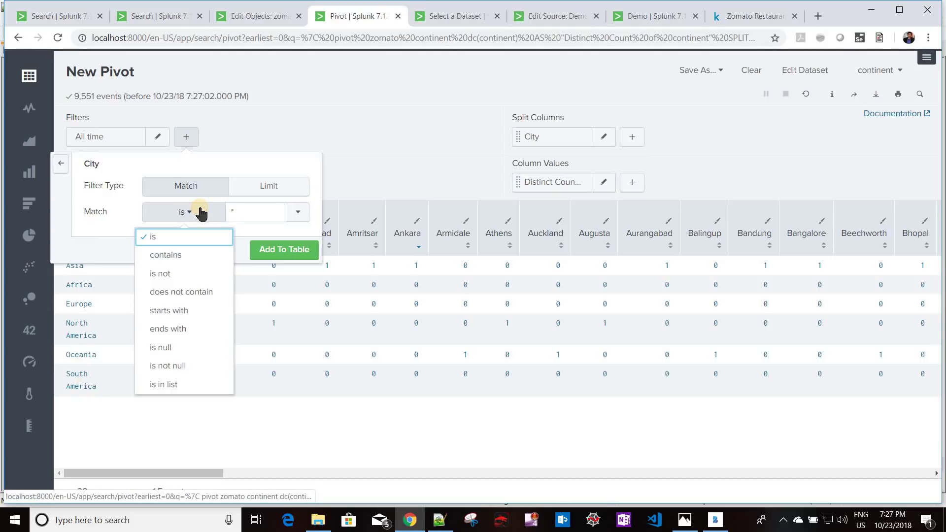
left_click(245, 213)
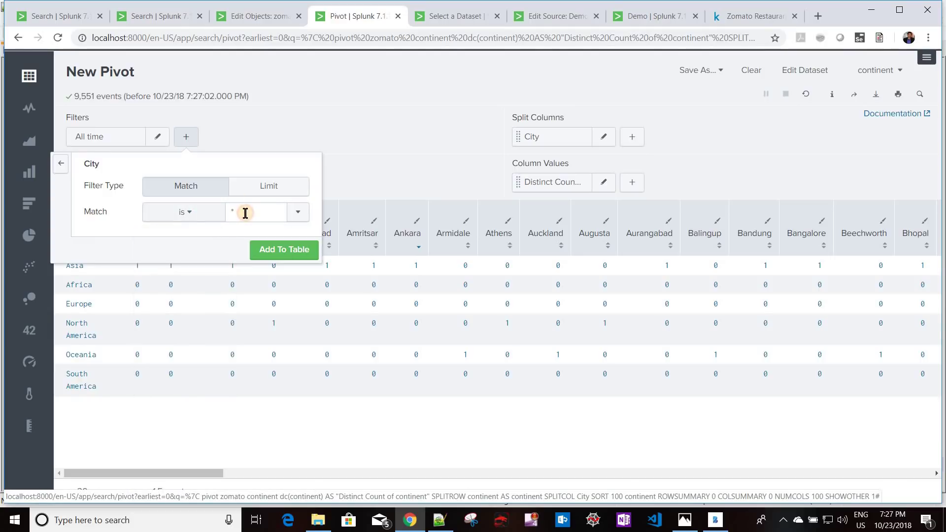
type("Asia_Continent")
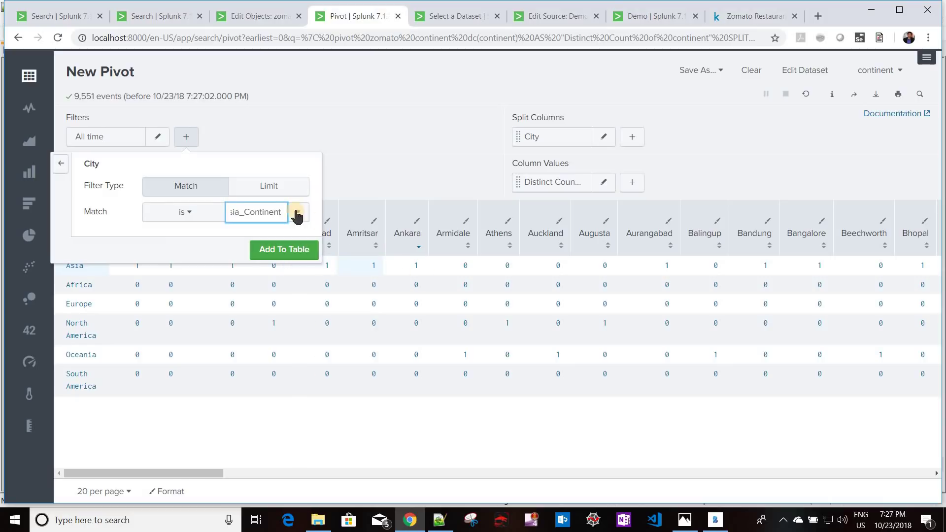
double_click(267, 211)
key("BackSpace")
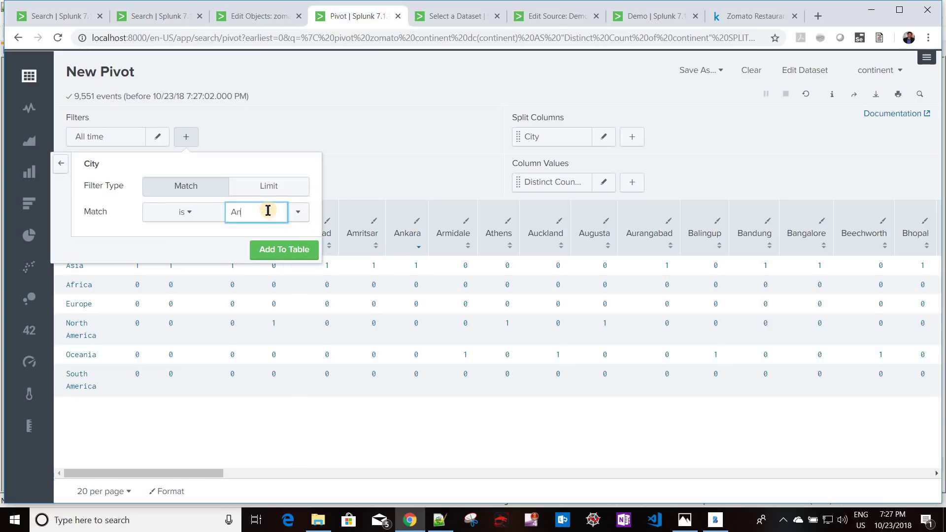
type("Ankara")
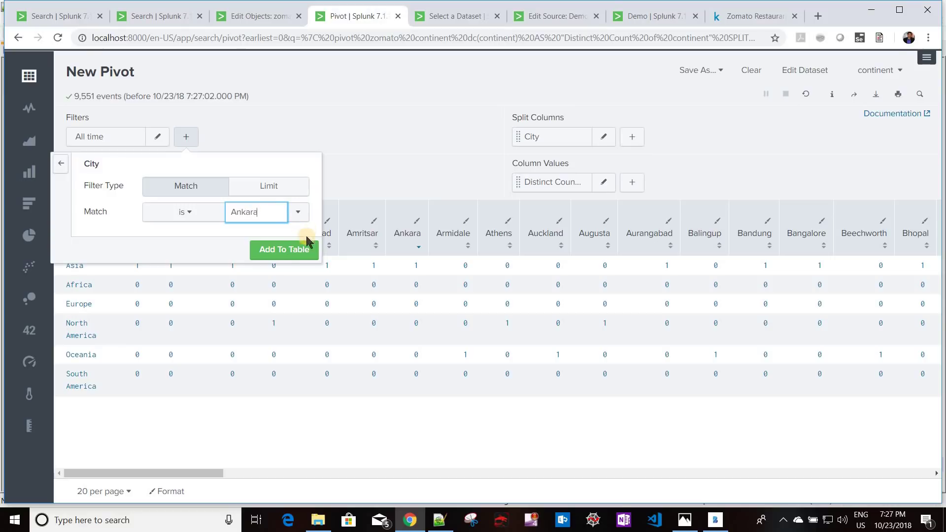
left_click(286, 253)
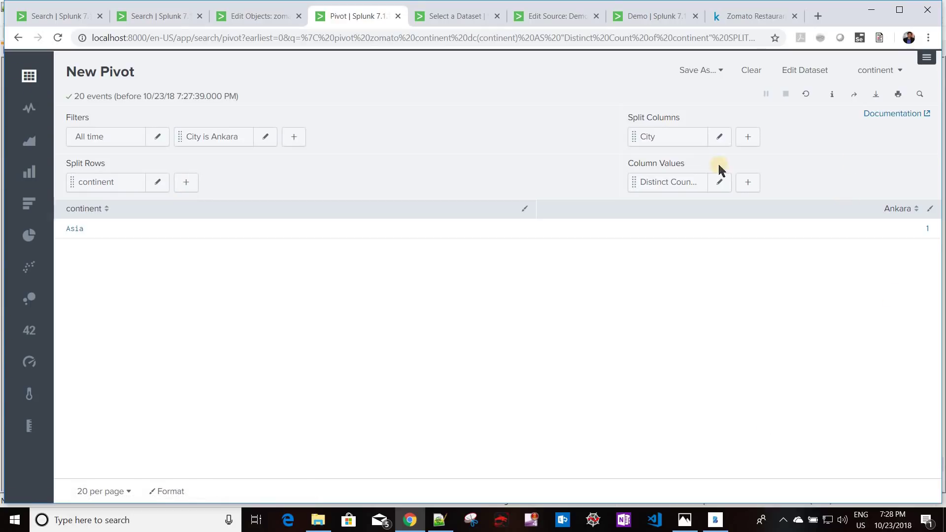
Step: Revisit the Asia_Continent datamodel search, and switch to the search that splits and expands Cuisines
left_click(242, 17)
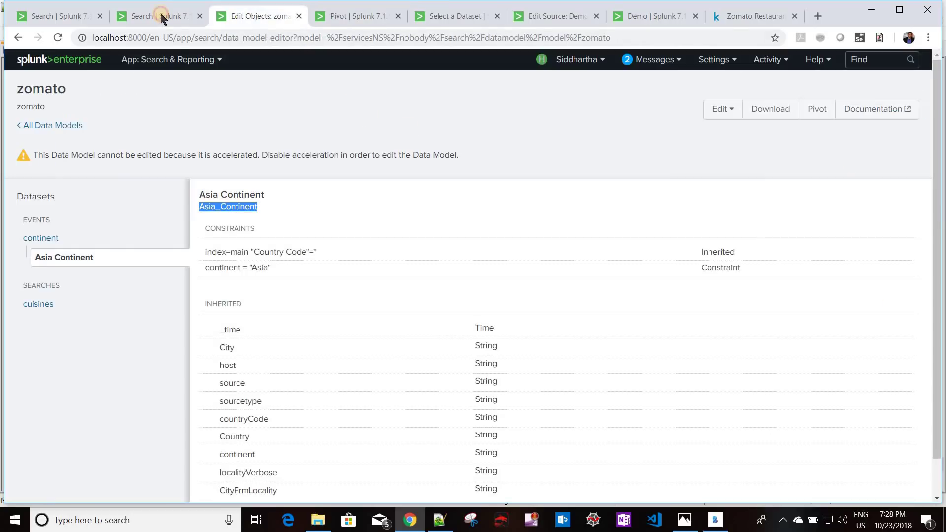
left_click(161, 16)
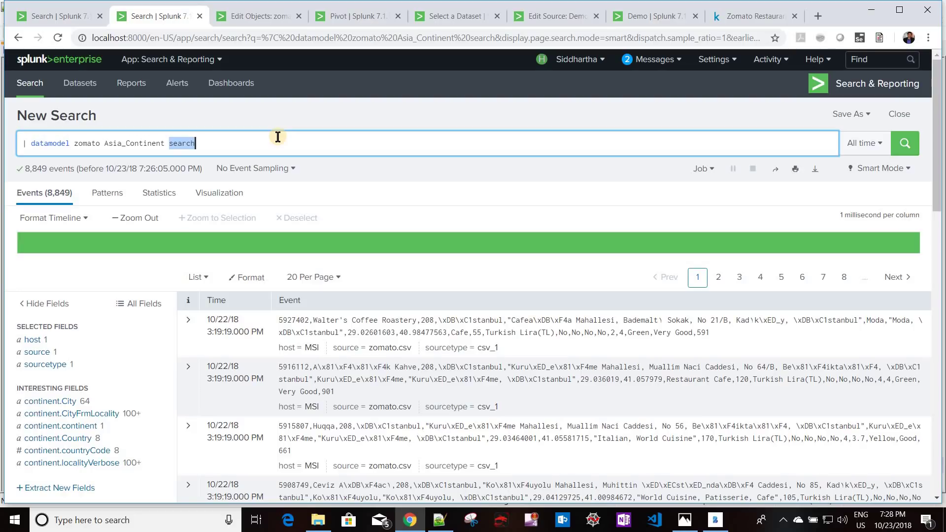
left_click(258, 20)
left_click(53, 20)
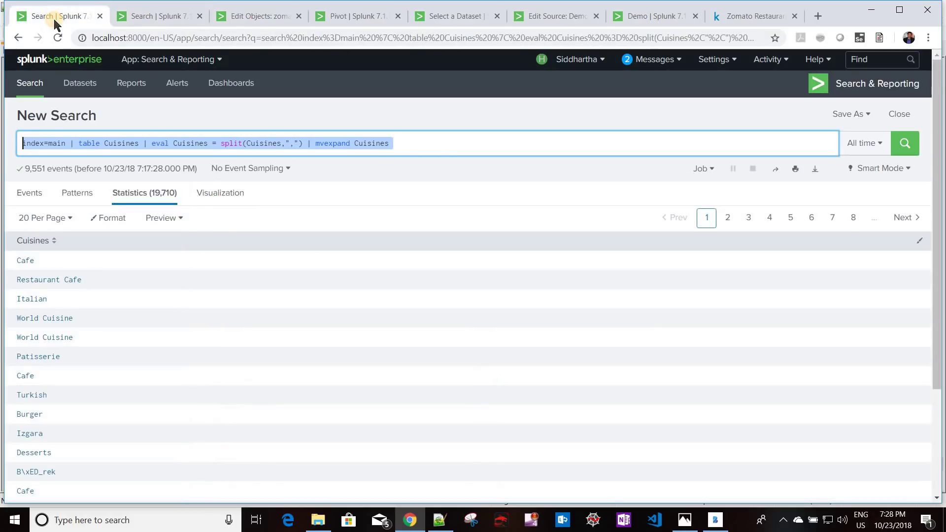